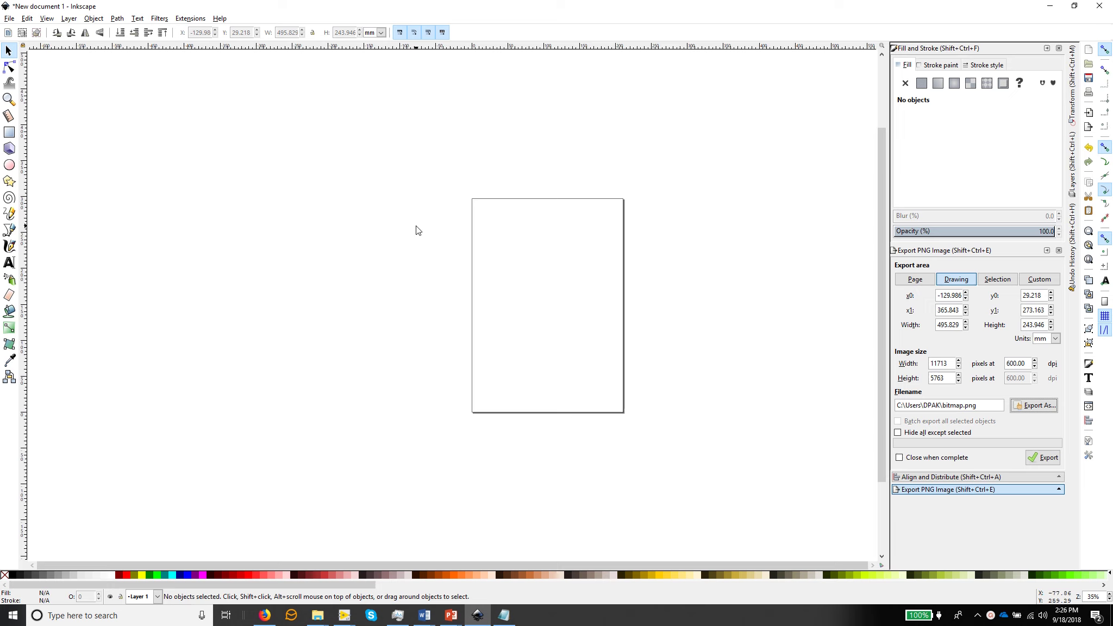
# Import the vector file 2018 basis graph.svg from the Graphics folder into the document.
pyautogui.click(9, 18)
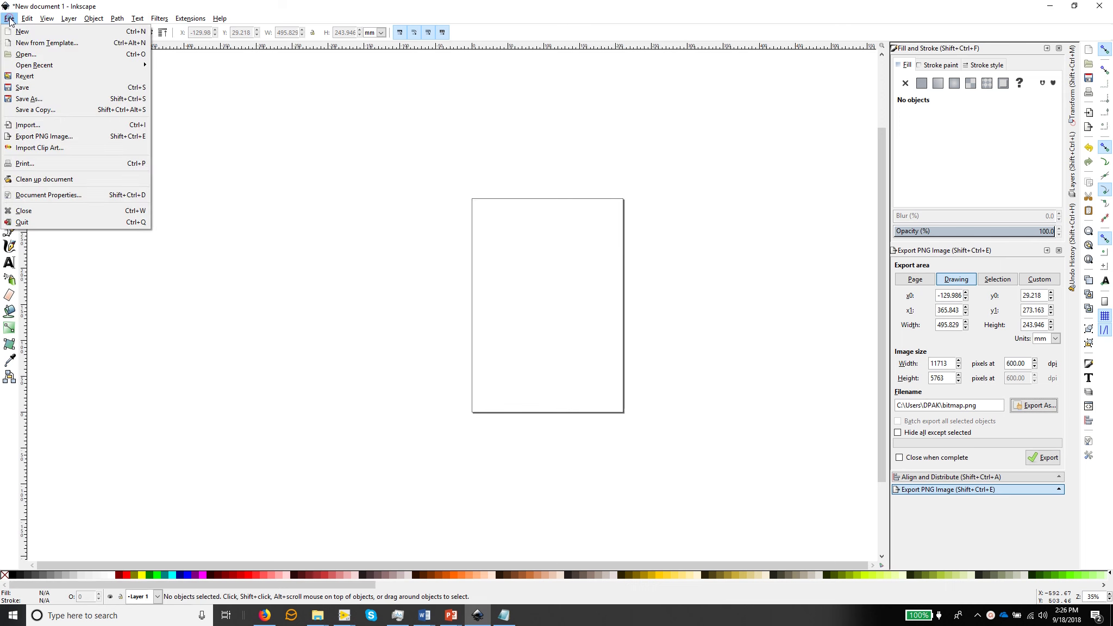
pyautogui.click(30, 124)
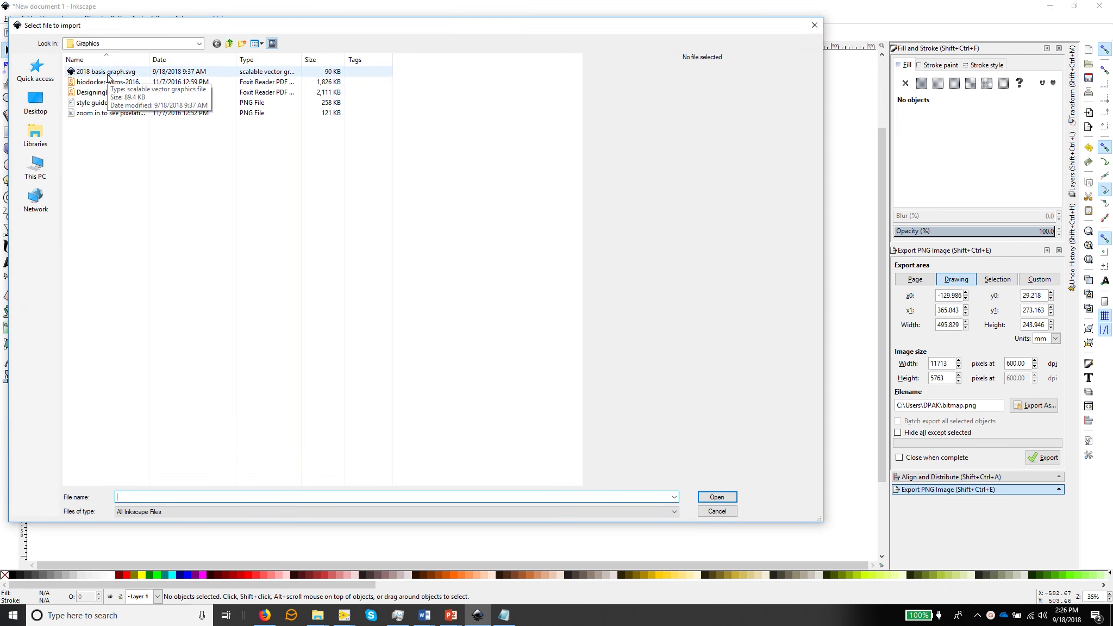
pyautogui.doubleClick(107, 73)
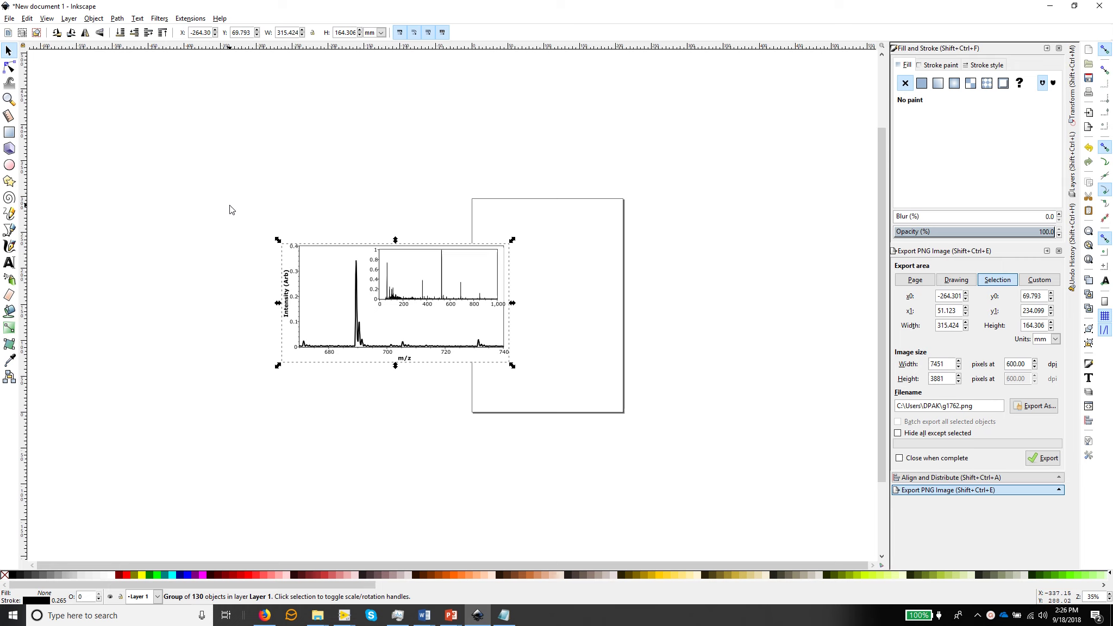
# Import style guide.png as an embedded image with DPI from file and place it beside the graph at about the same height.
pyautogui.click(10, 19)
pyautogui.click(32, 125)
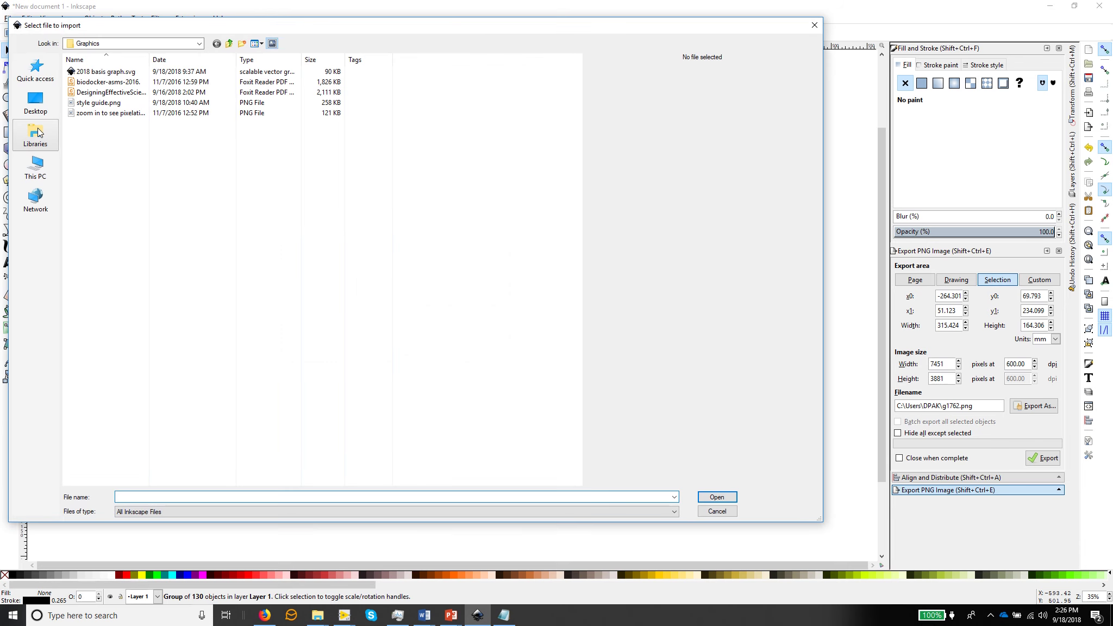
pyautogui.doubleClick(90, 104)
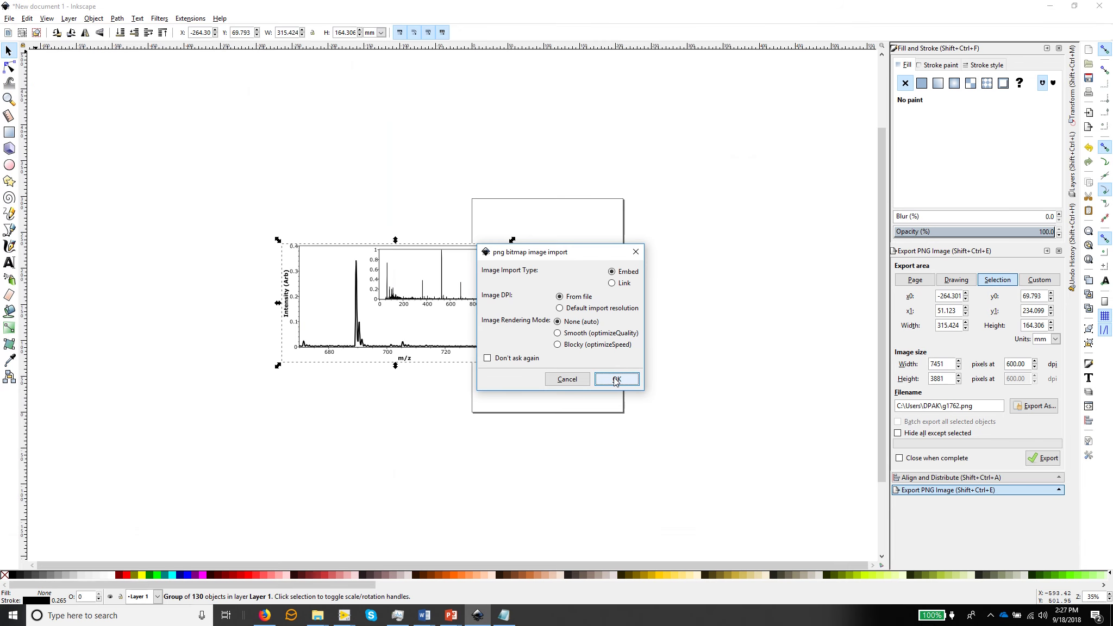
pyautogui.click(616, 379)
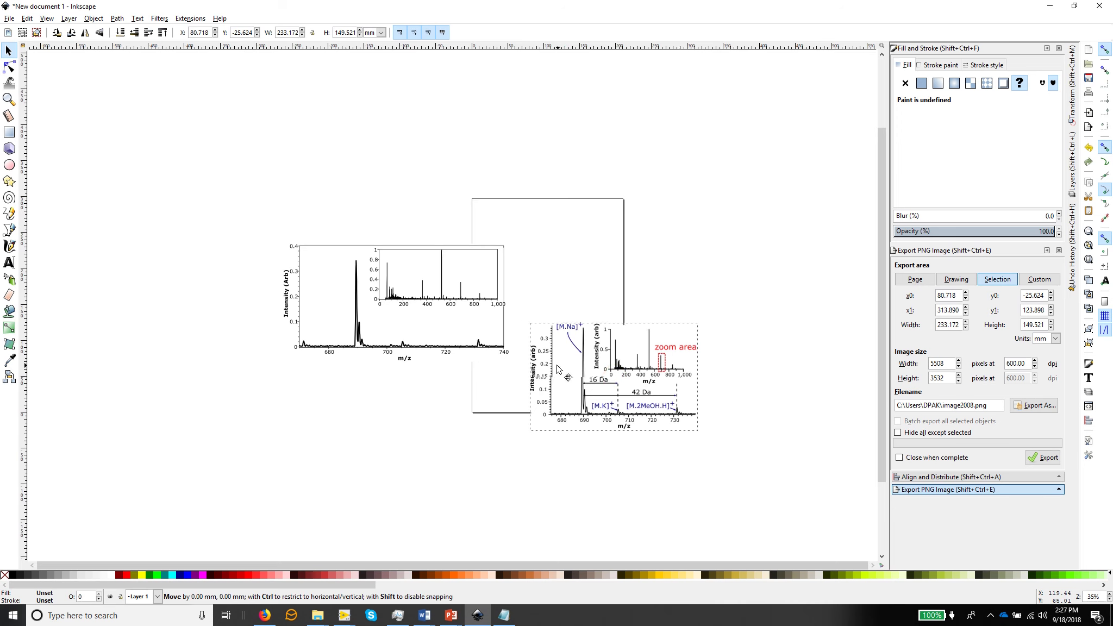
pyautogui.moveTo(563, 356); pyautogui.dragTo(577, 292)
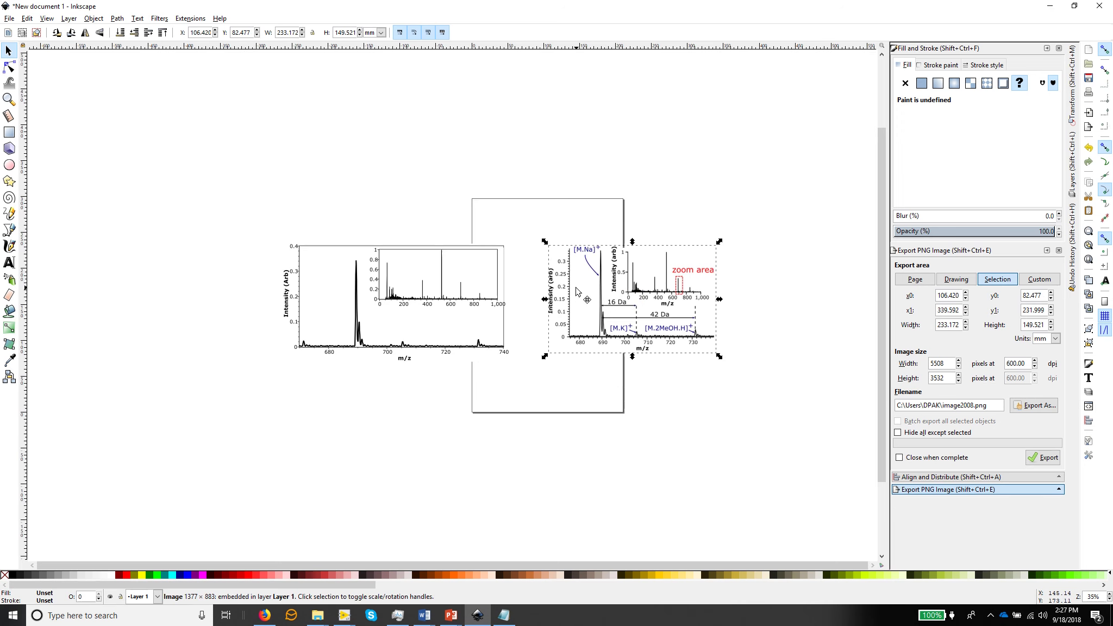
pyautogui.click(503, 417)
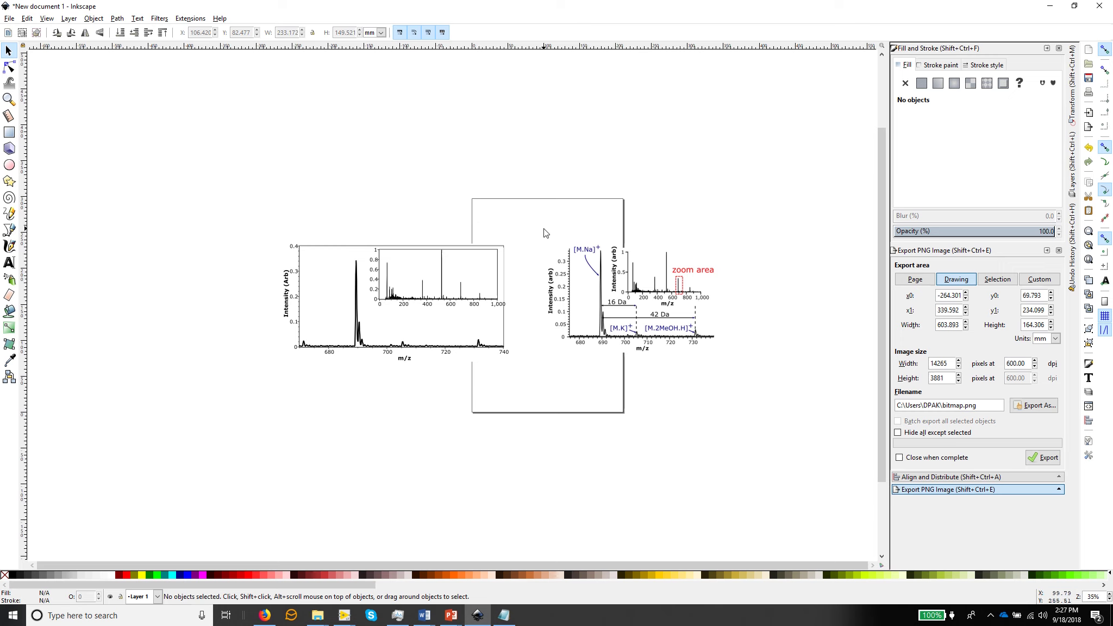
# Select both the graph and the style guide image and fit the view to the selection.
pyautogui.moveTo(202, 199); pyautogui.dragTo(784, 429)
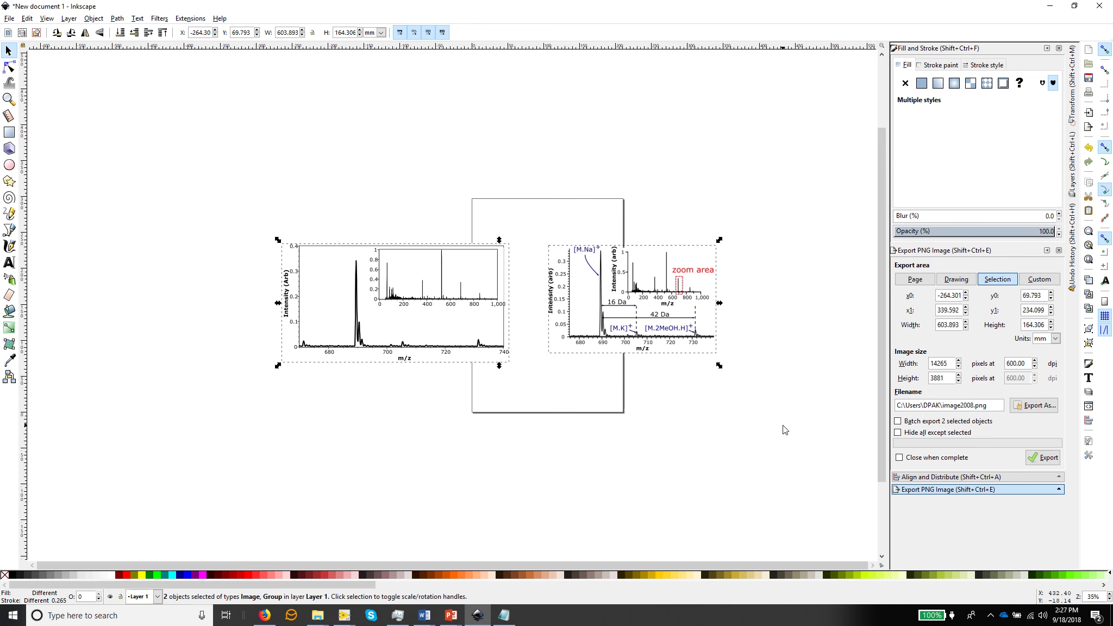
pyautogui.press('3')
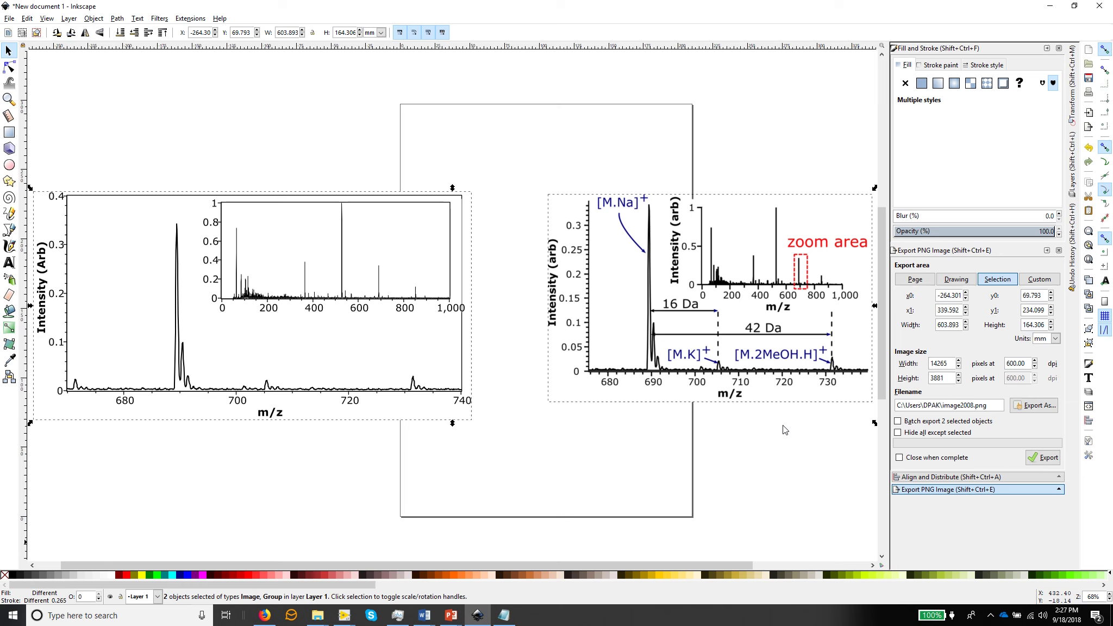
pyautogui.keyDown('ctrl'); pyautogui.scroll(2, 784, 430); pyautogui.keyUp('ctrl')
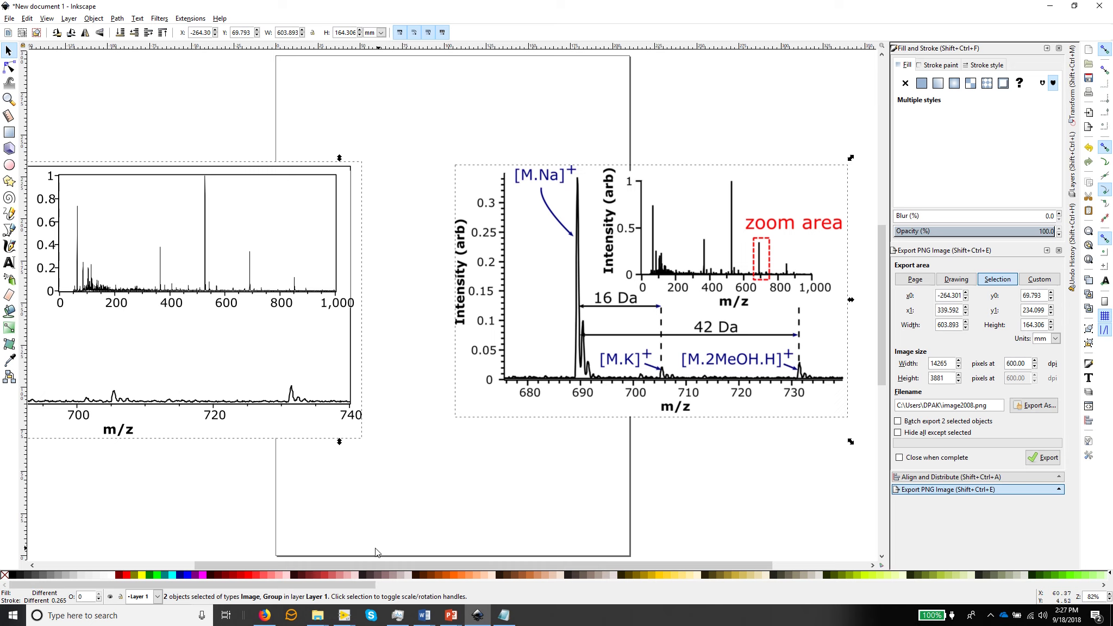
pyautogui.press('3')
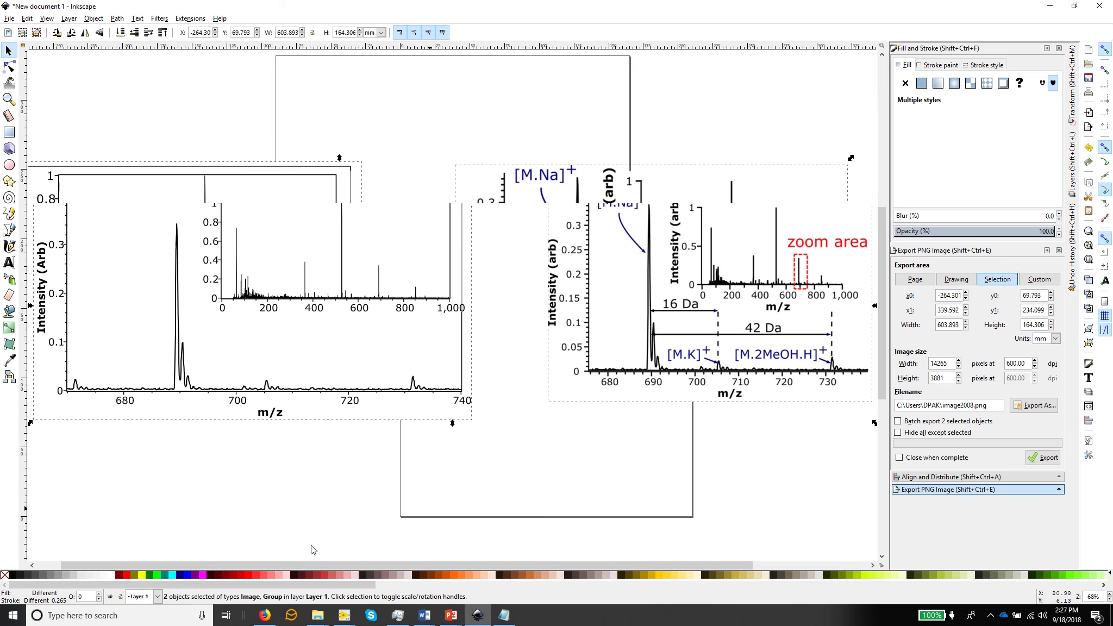
pyautogui.press('`')
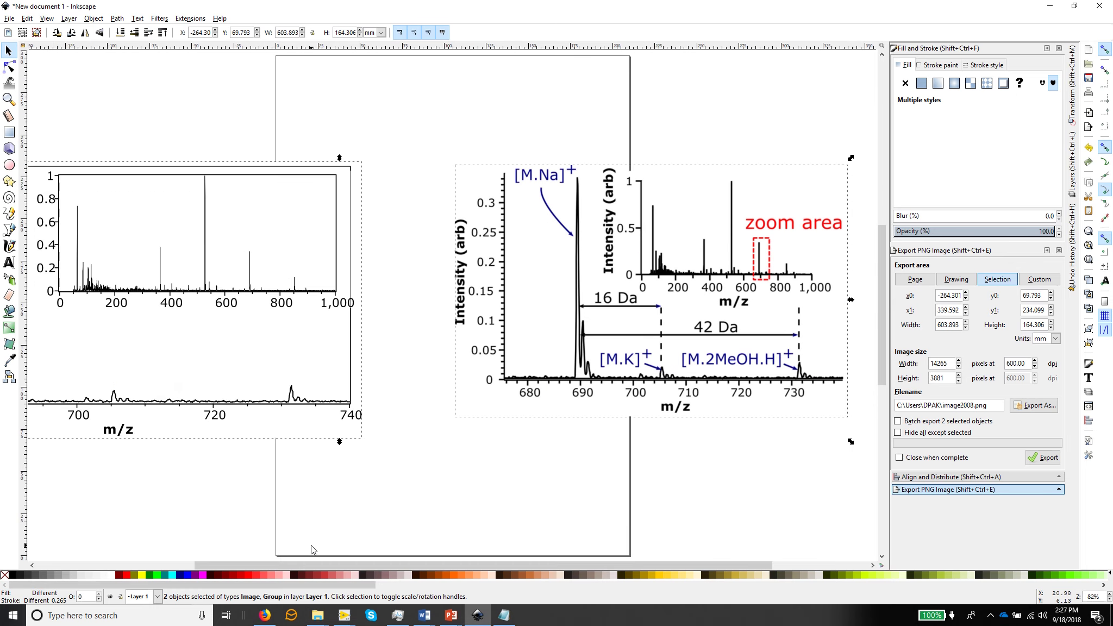
pyautogui.press('3')
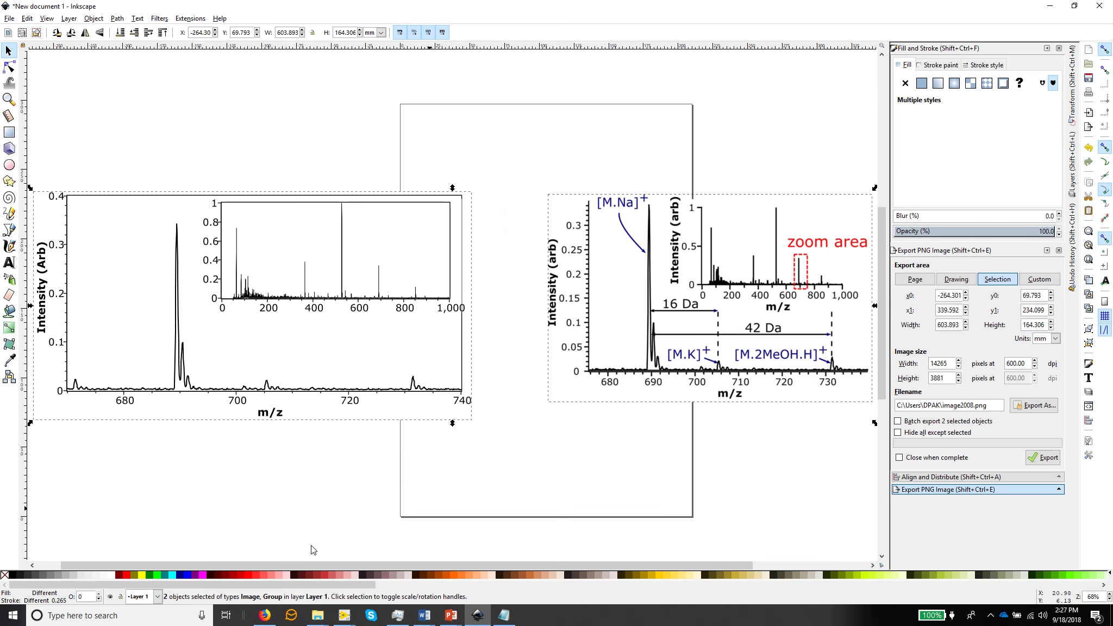
# Review the zoom commands and view the drawing at 100%, at page fit and fitted to the selected objects.
pyautogui.click(47, 18)
pyautogui.moveTo(59, 23)
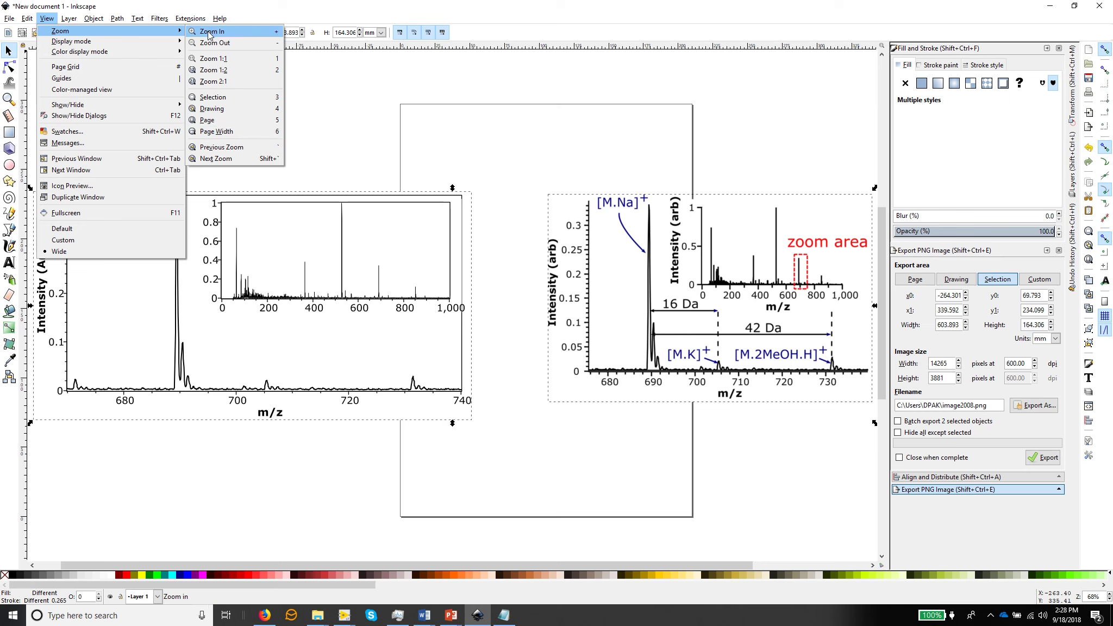
pyautogui.click(49, 20)
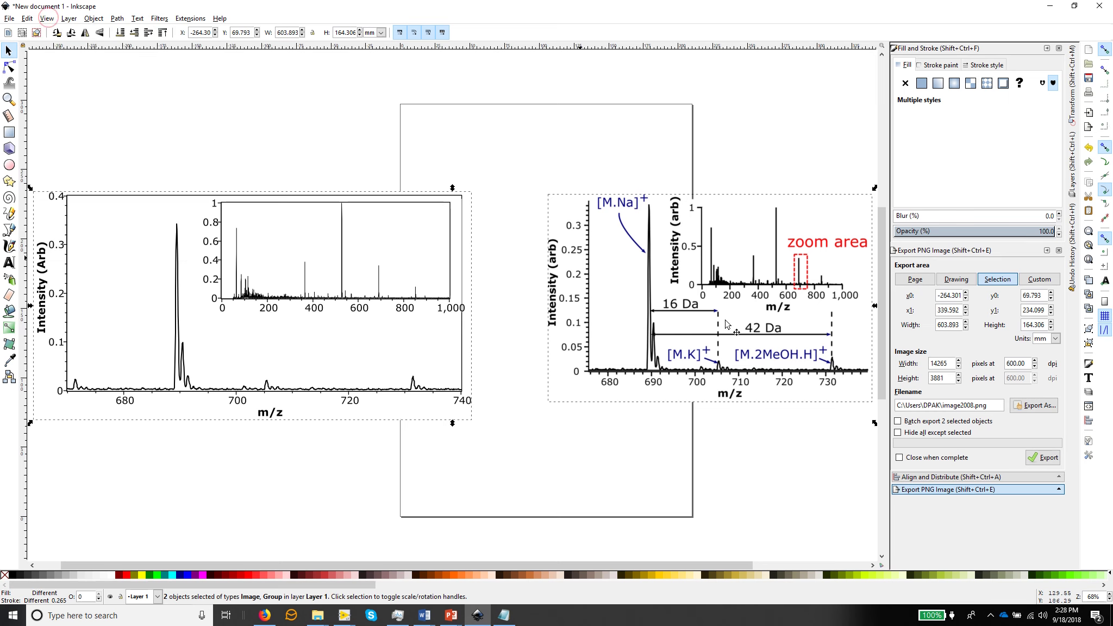
pyautogui.tripleClick(1098, 597)
pyautogui.write('100')
pyautogui.press('Return')
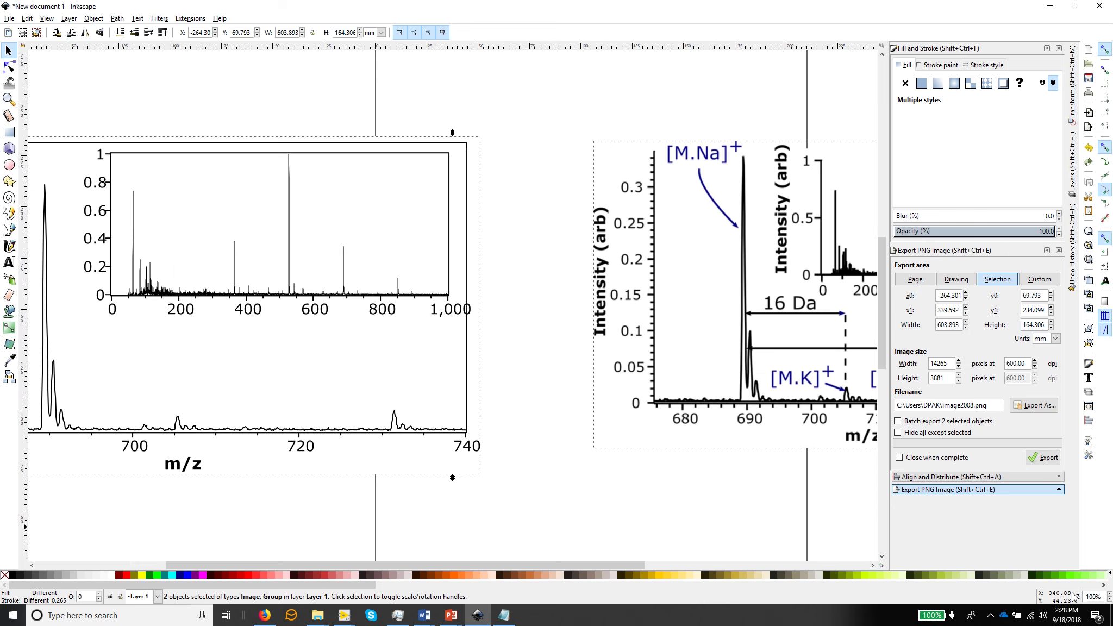
pyautogui.press('5')
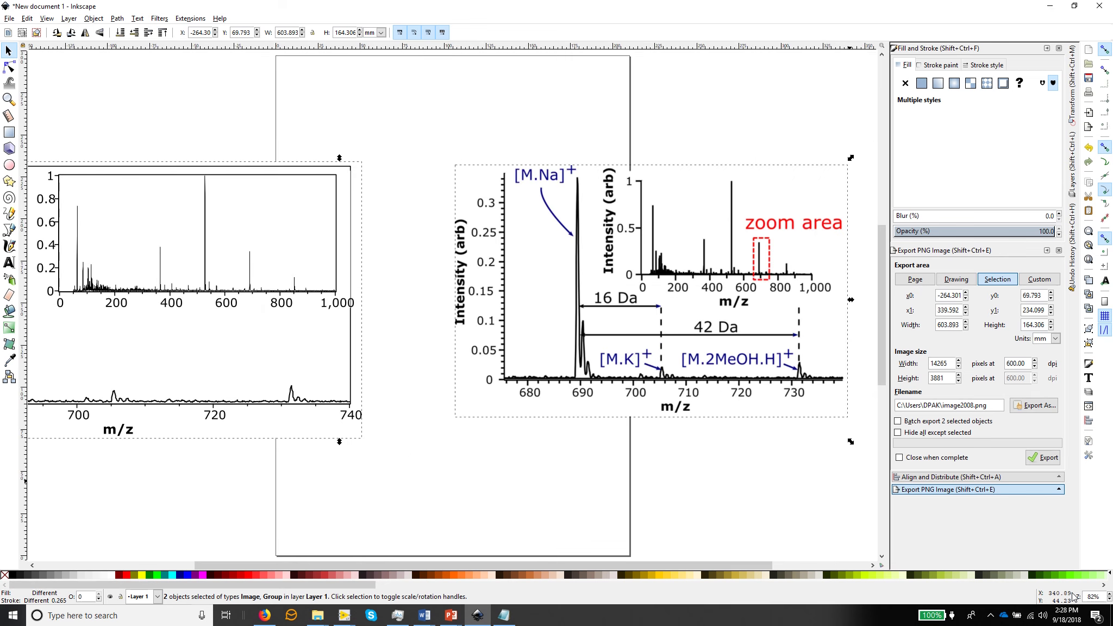
pyautogui.press('3')
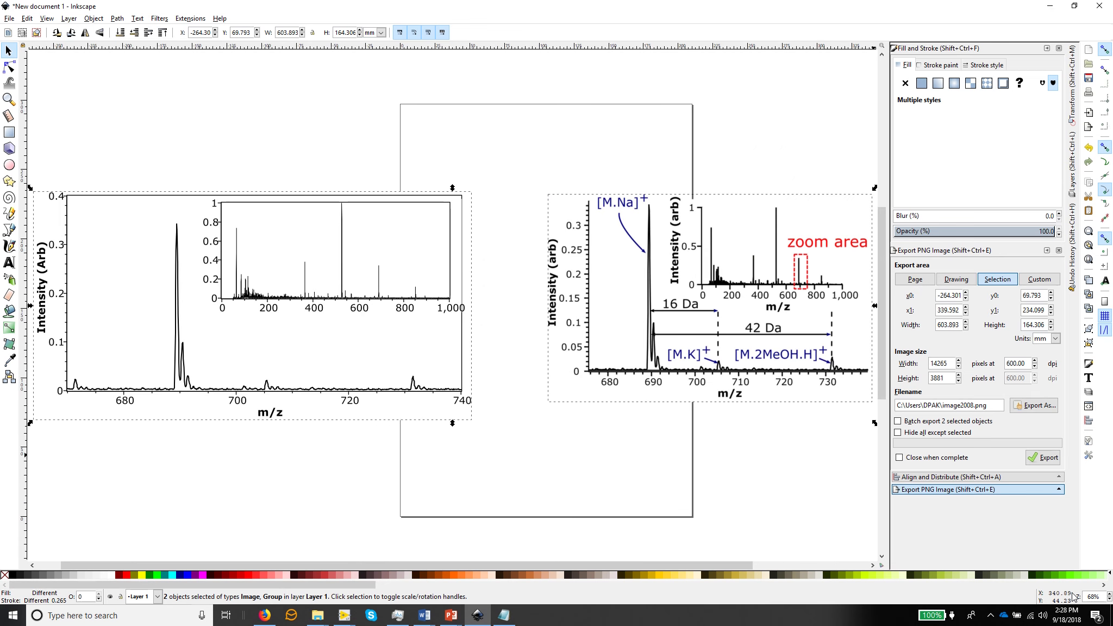
# Select the imported graph and the style guide image in turn to compare them as objects.
pyautogui.click(205, 101)
pyautogui.click(139, 309)
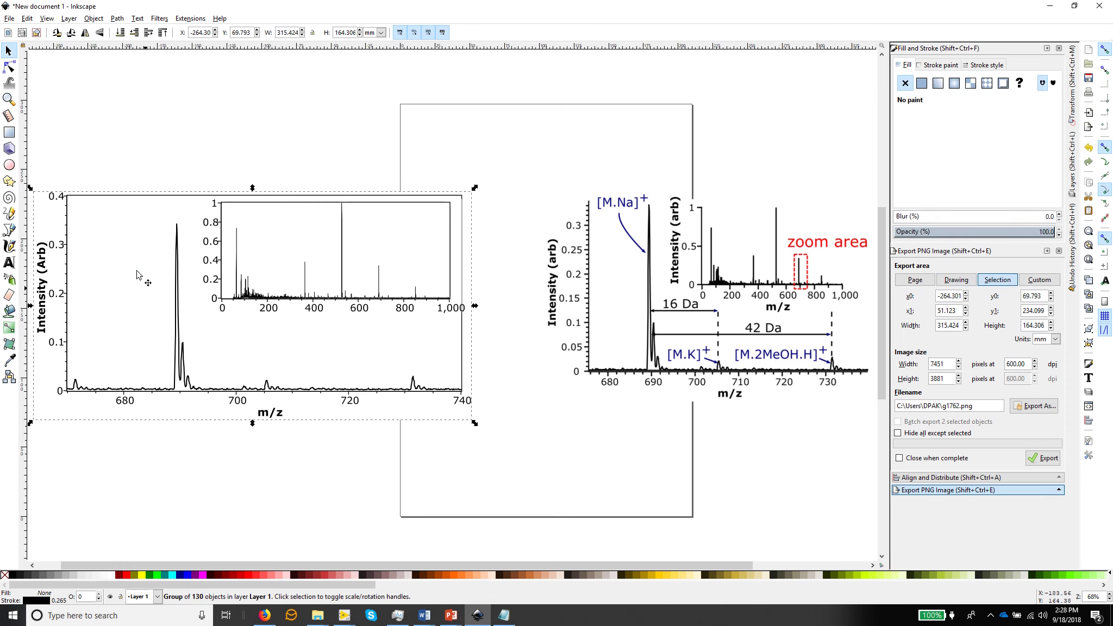
pyautogui.click(623, 300)
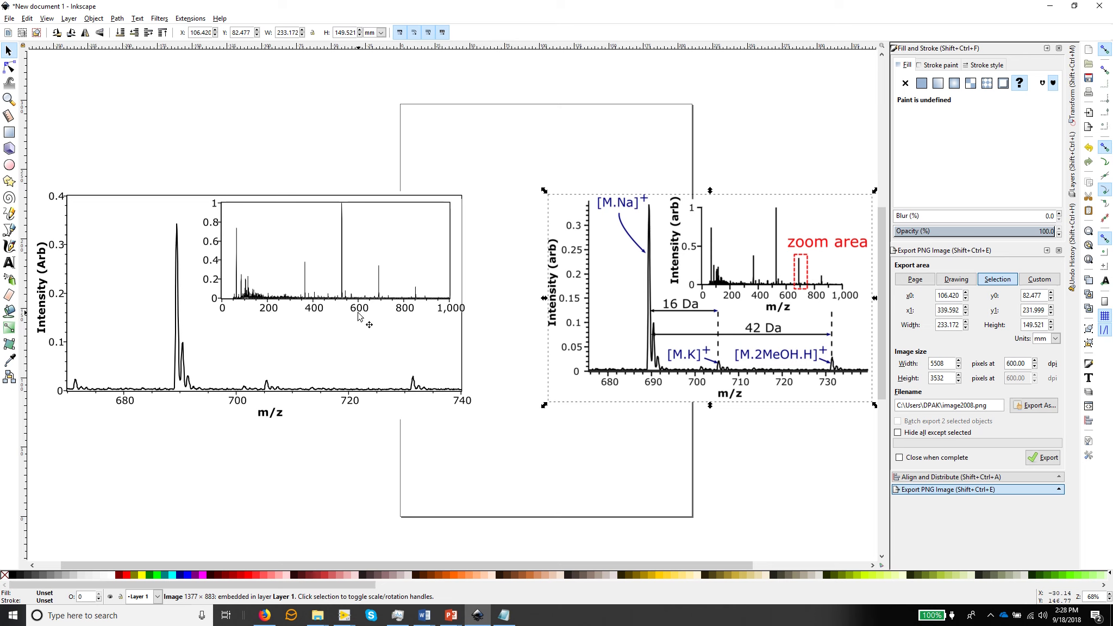
pyautogui.click(154, 206)
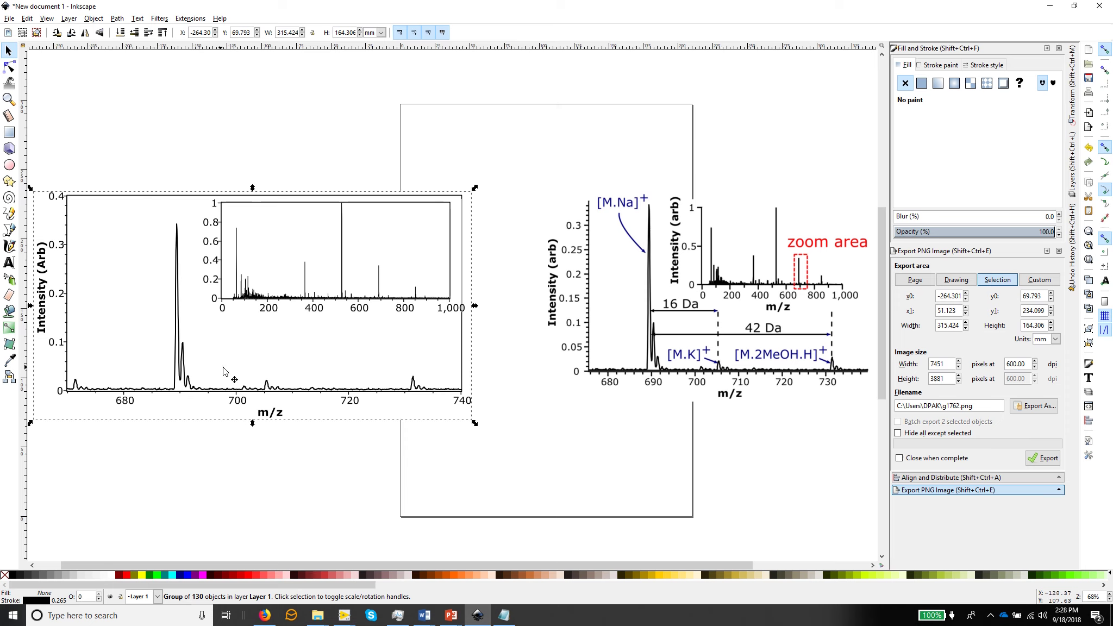
pyautogui.click(108, 174)
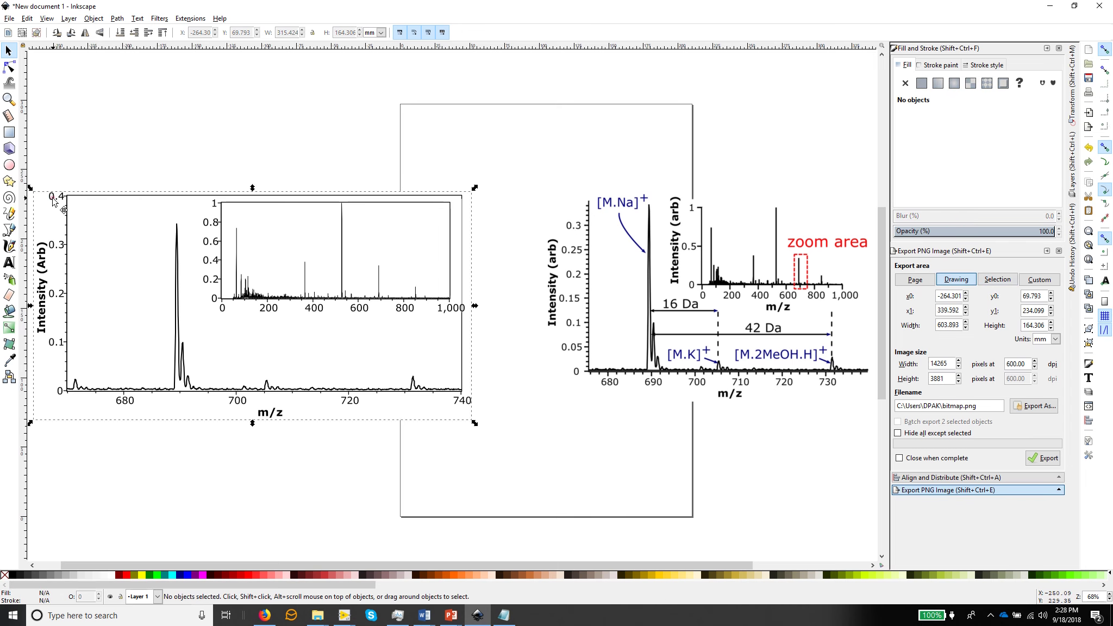
# Enter the main graph's group and nudge its y-axis tick labels 0 to 0.4 and the Intensity (Arb) title about 1.6 mm left.
pyautogui.click(54, 201)
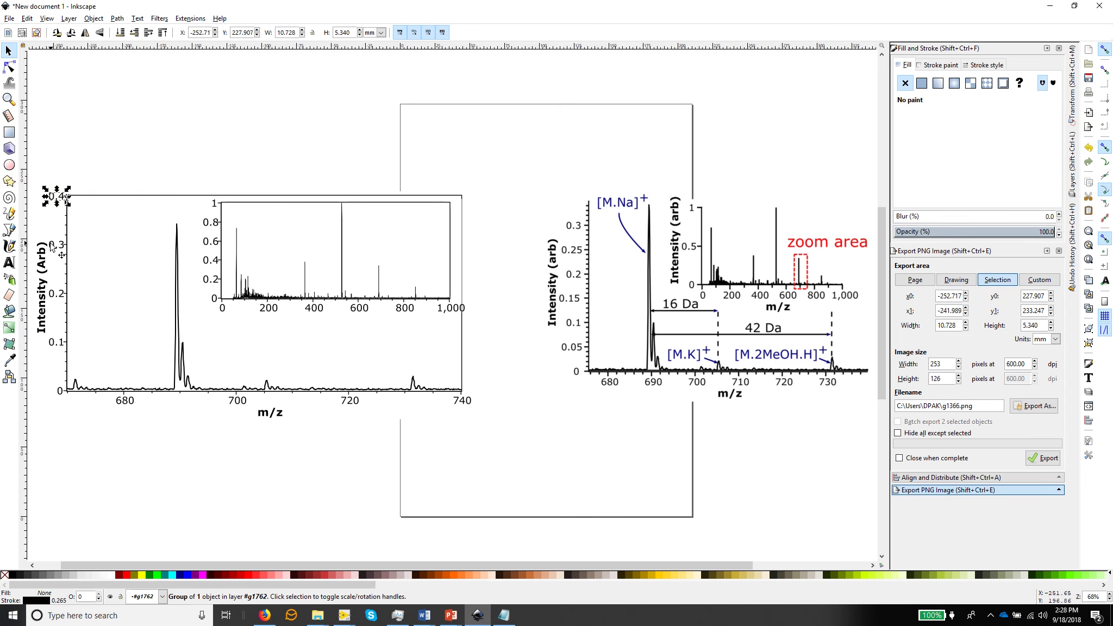
pyautogui.click(96, 155)
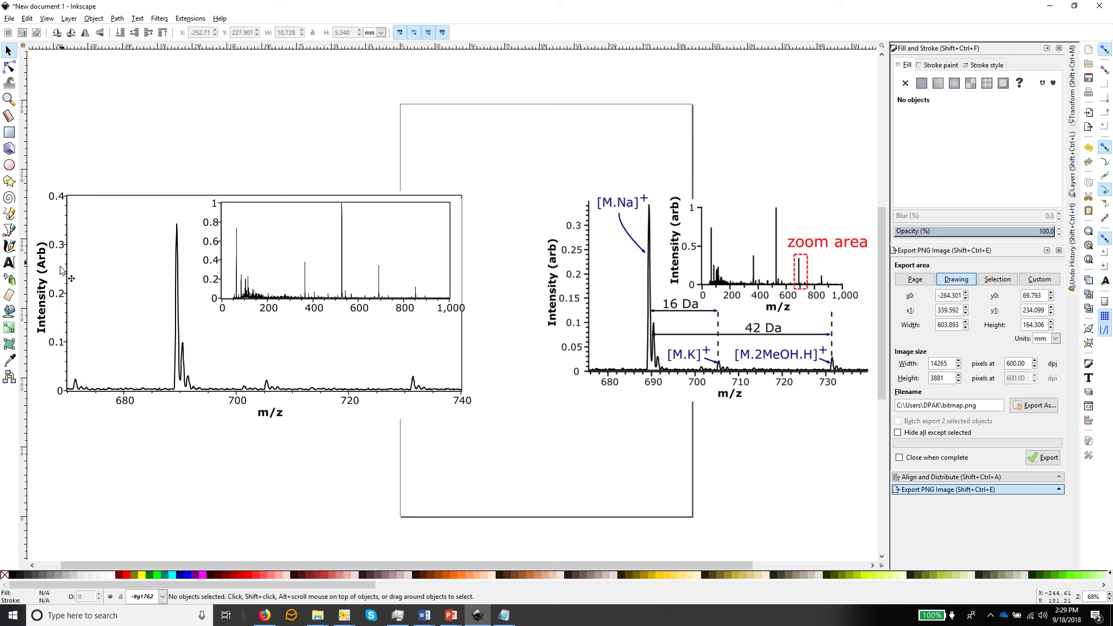
pyautogui.click(53, 198)
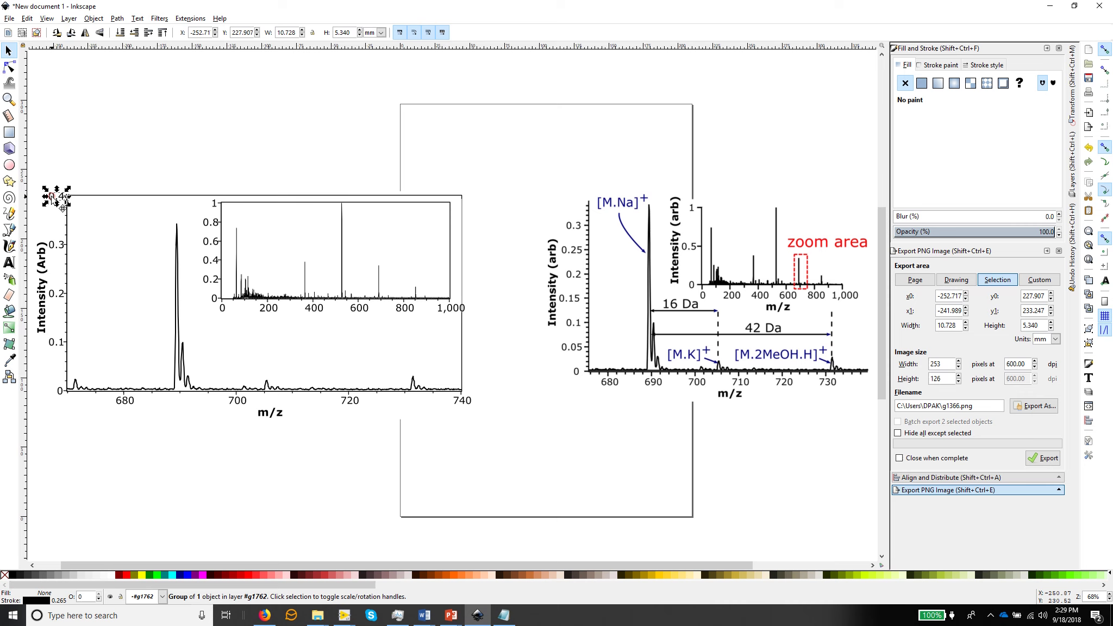
pyautogui.keyDown('shift'); pyautogui.click(52, 246); pyautogui.keyUp('shift')
pyautogui.keyDown('shift'); pyautogui.click(53, 296); pyautogui.keyUp('shift')
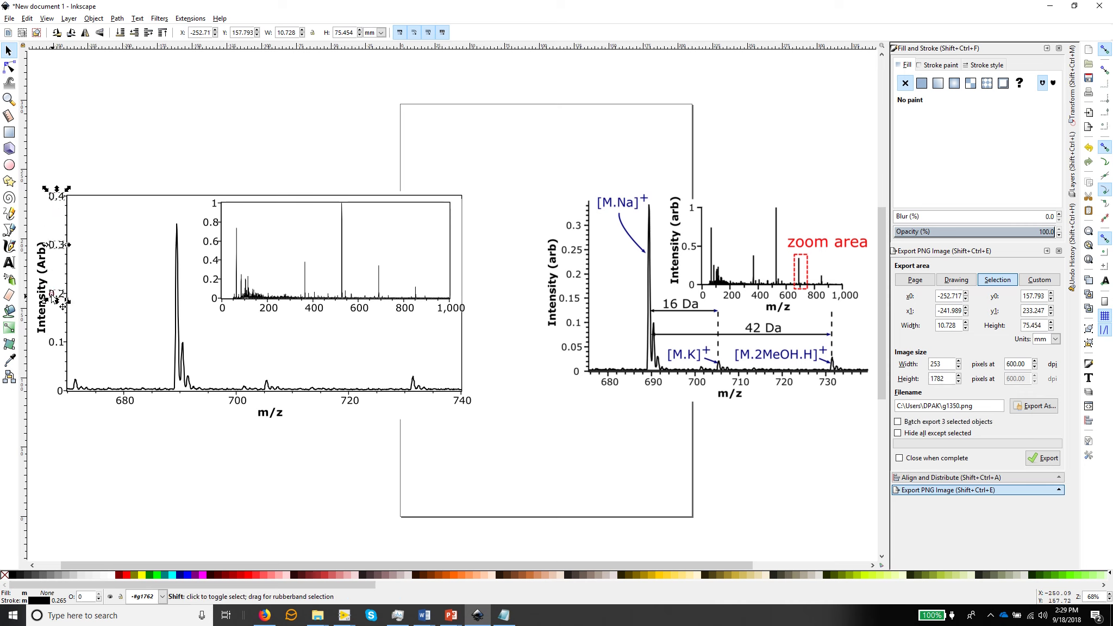
pyautogui.keyDown('shift'); pyautogui.click(51, 344); pyautogui.keyUp('shift')
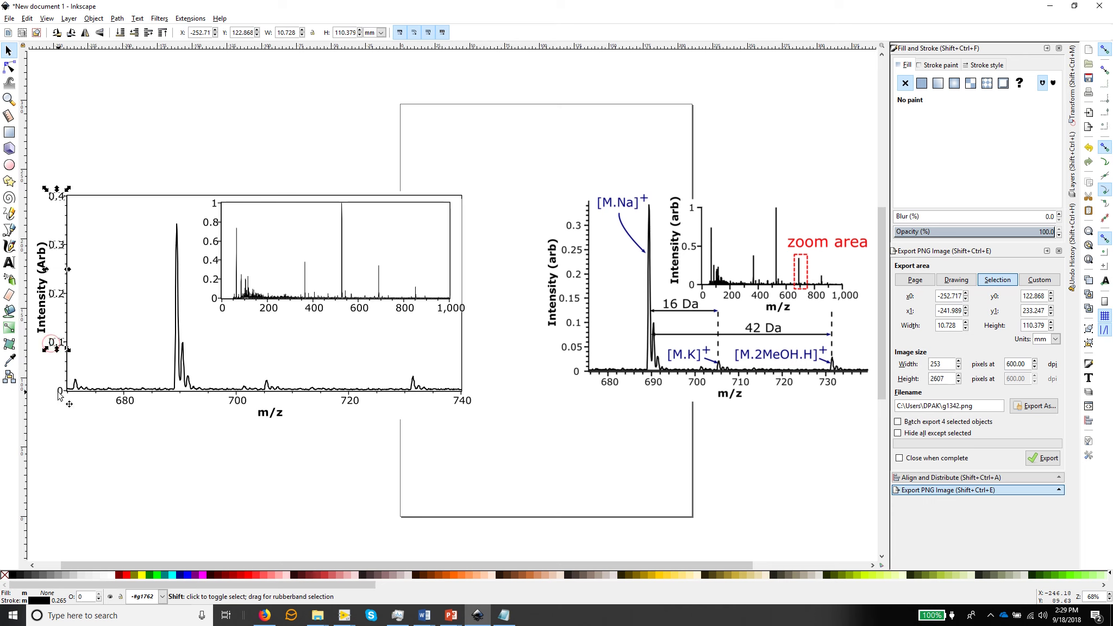
pyautogui.keyDown('shift'); pyautogui.click(59, 393); pyautogui.keyUp('shift')
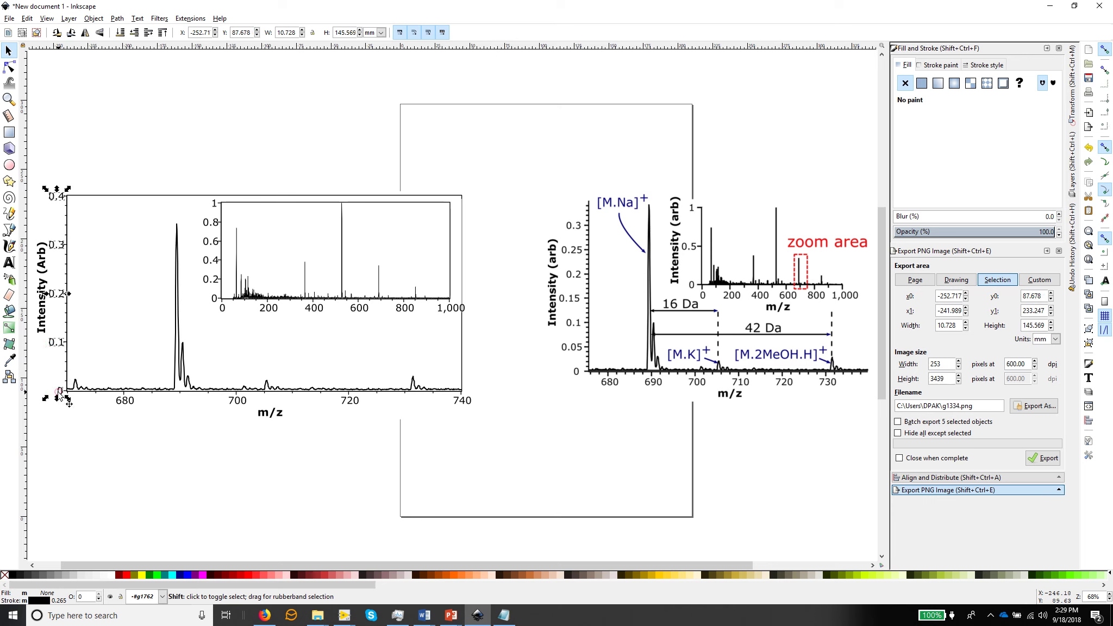
pyautogui.keyDown('shift'); pyautogui.click(42, 326); pyautogui.keyUp('shift')
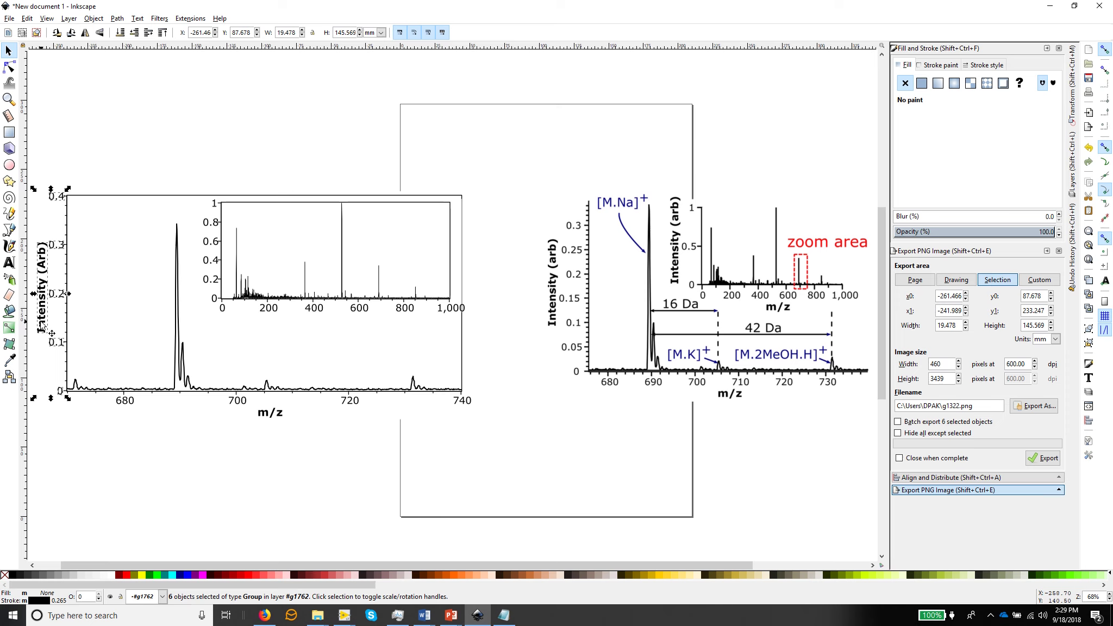
pyautogui.press('Left')
pyautogui.press('Left')
pyautogui.press('Left')
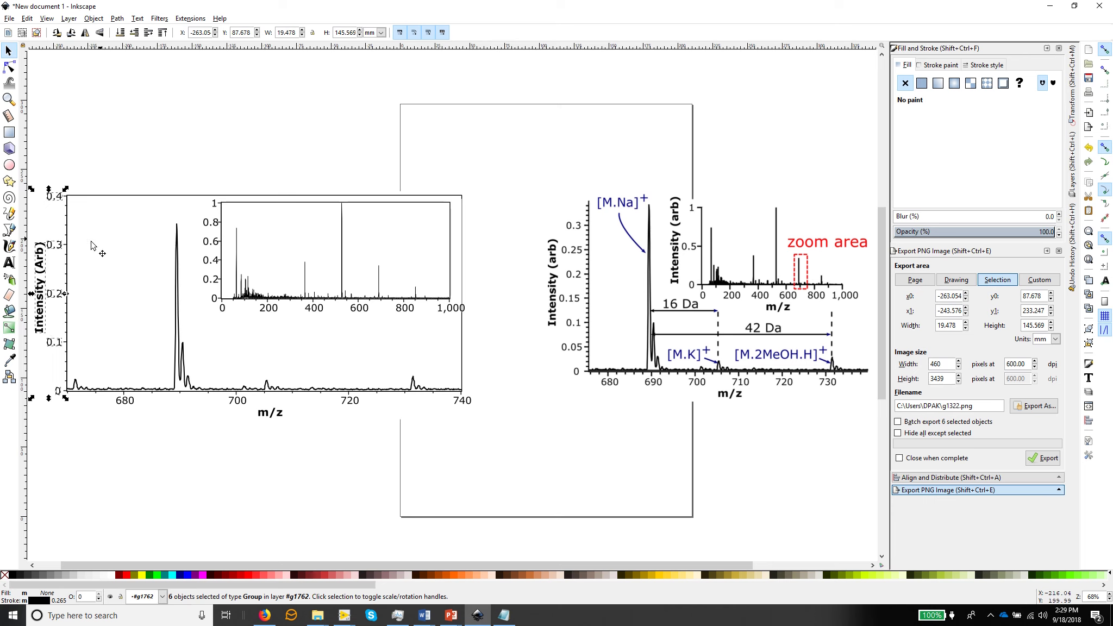
pyautogui.click(87, 181)
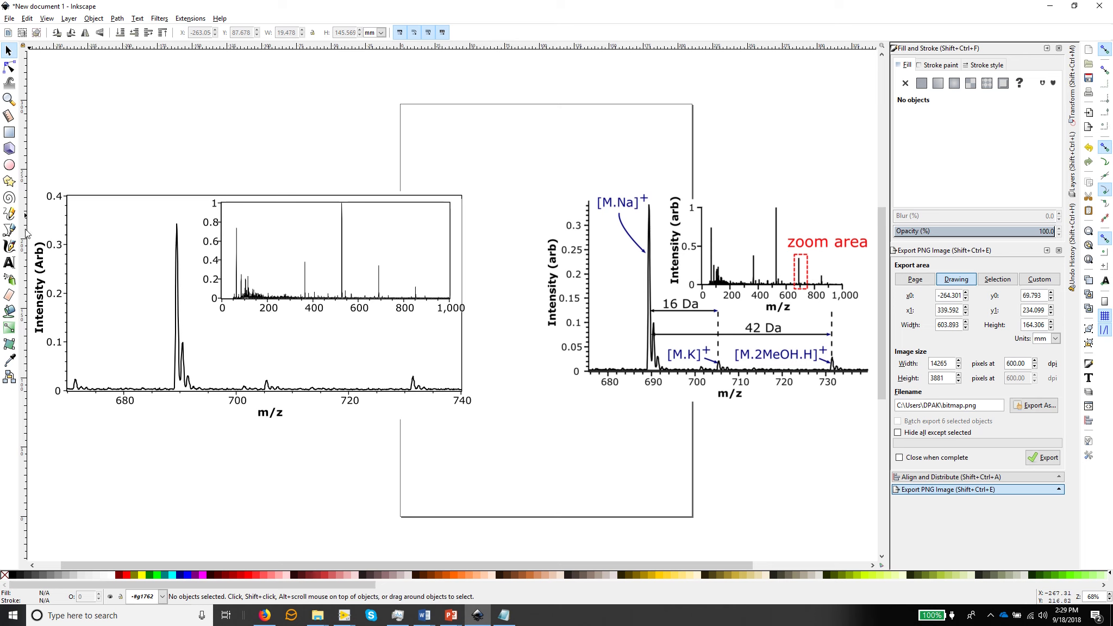
# Select the inset graph's y-axis tick labels 0 to 1 and nudge them about 1.6 mm left, away from the axis.
pyautogui.click(215, 209)
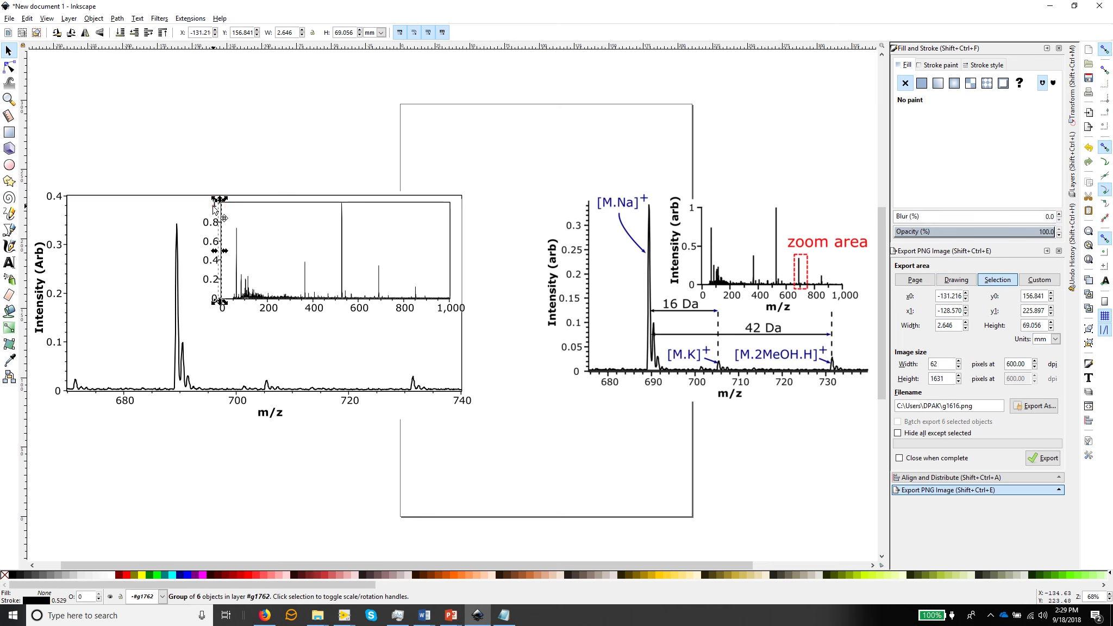
pyautogui.click(214, 209)
pyautogui.click(213, 208)
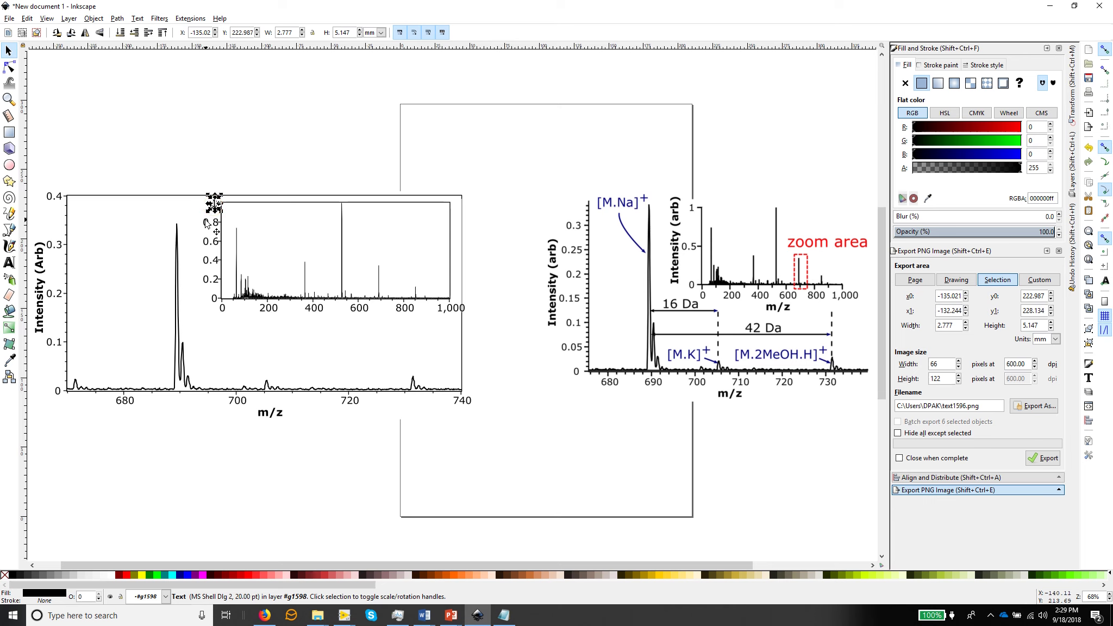
pyautogui.press('shift')
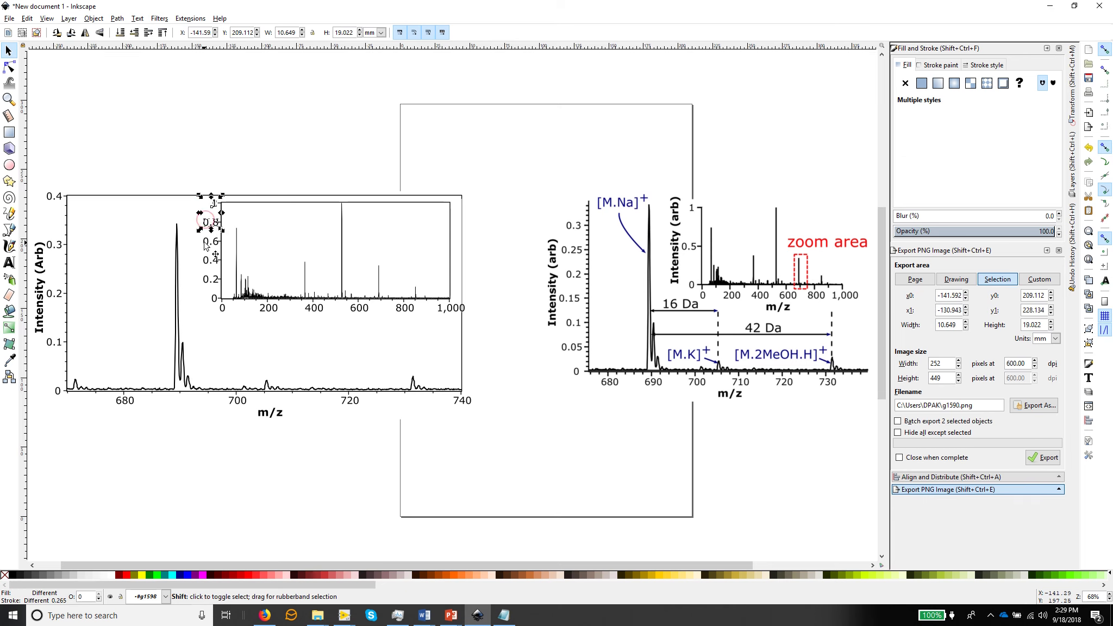
pyautogui.keyDown('shift'); pyautogui.click(209, 243); pyautogui.keyUp('shift')
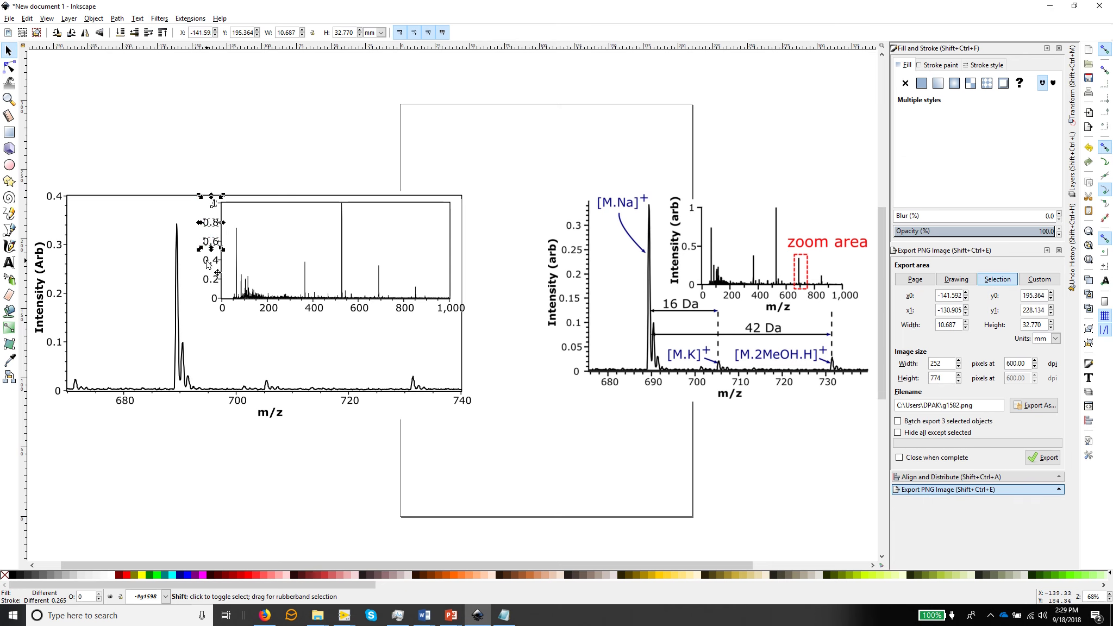
pyautogui.keyDown('shift'); pyautogui.click(208, 261); pyautogui.keyUp('shift')
pyautogui.keyDown('shift'); pyautogui.click(208, 279); pyautogui.keyUp('shift')
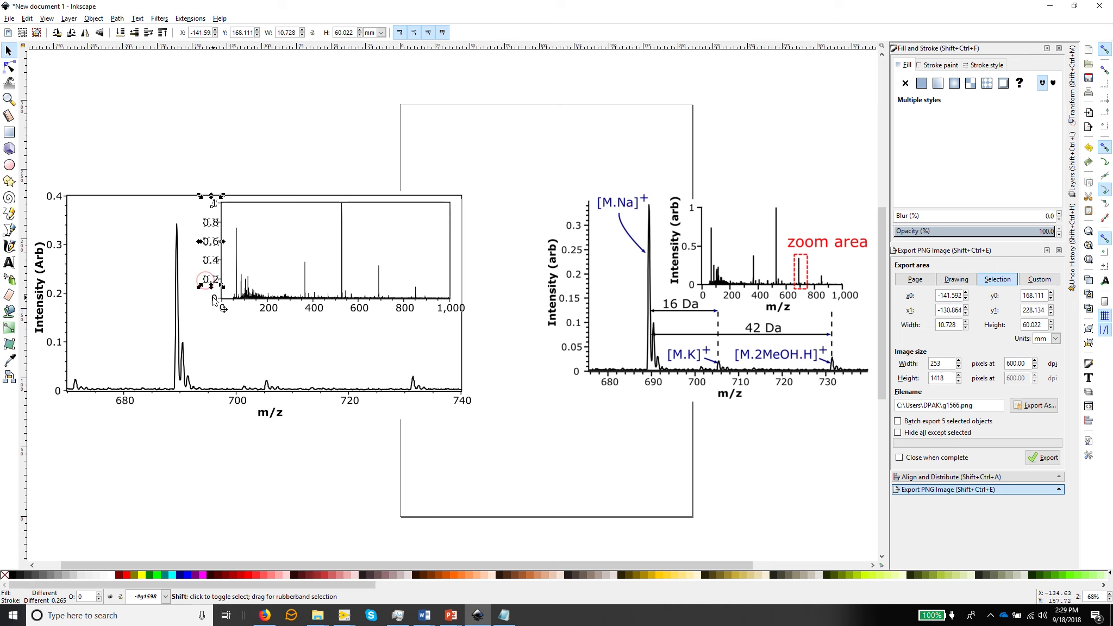
pyautogui.keyDown('shift'); pyautogui.click(213, 298); pyautogui.keyUp('shift')
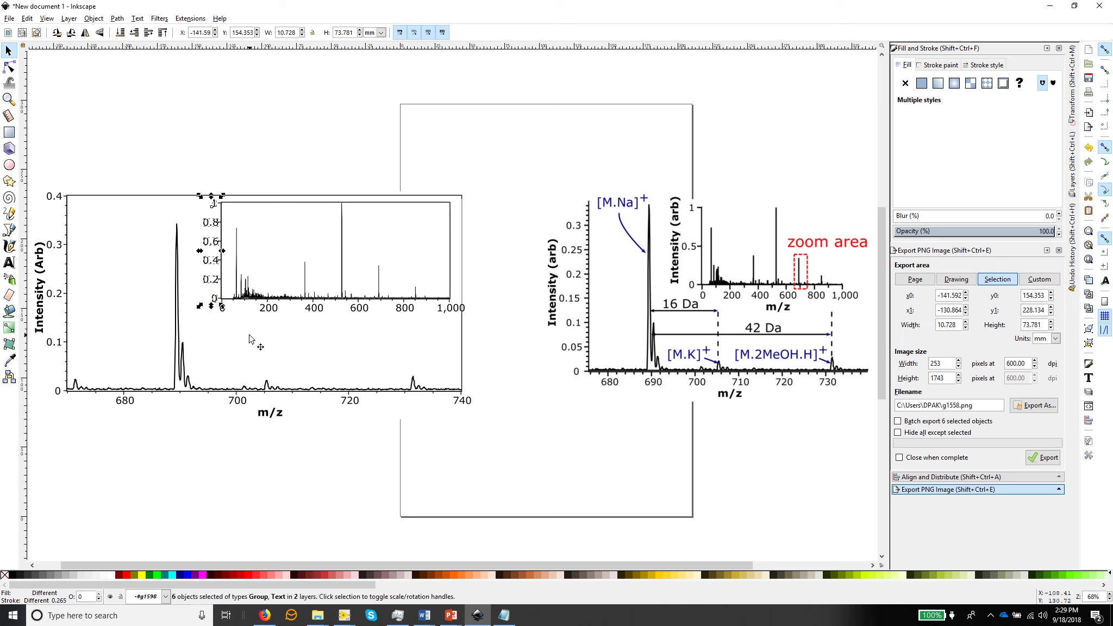
pyautogui.press('Left')
pyautogui.press('Left')
pyautogui.press('Left')
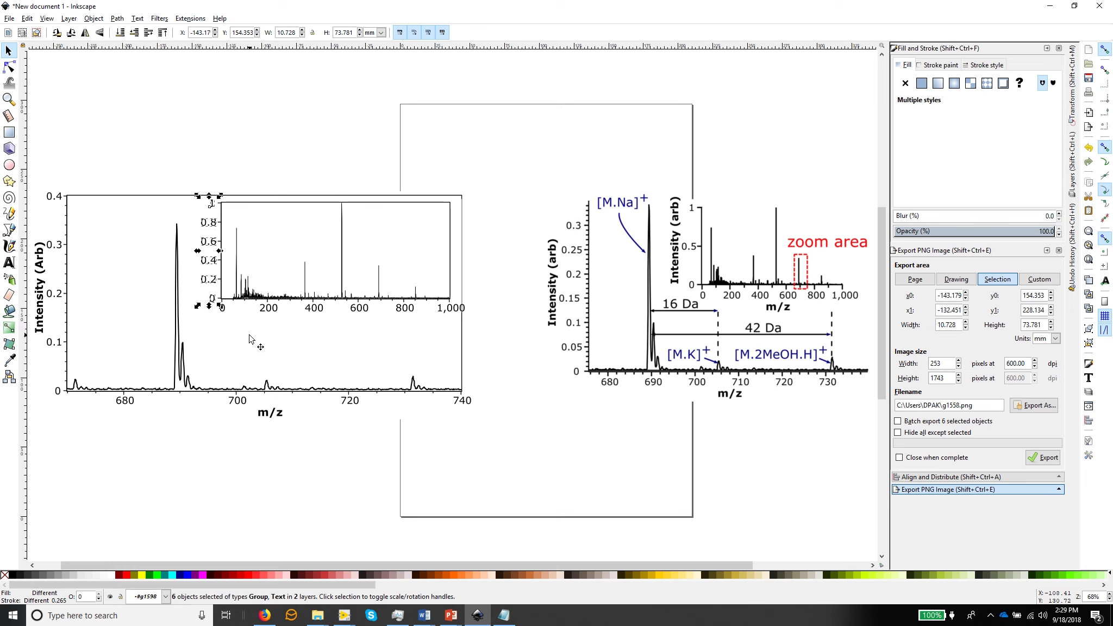
pyautogui.click(225, 182)
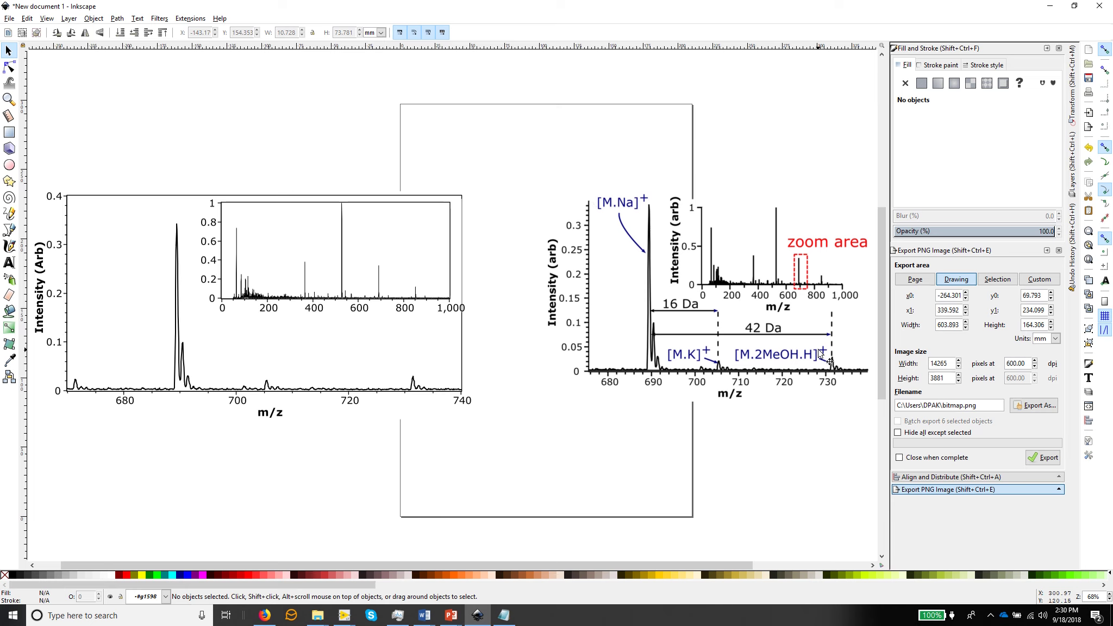
# Delete the rectangular frame paths around the main graph and the inset graph, leaving their axes in place.
pyautogui.click(430, 196)
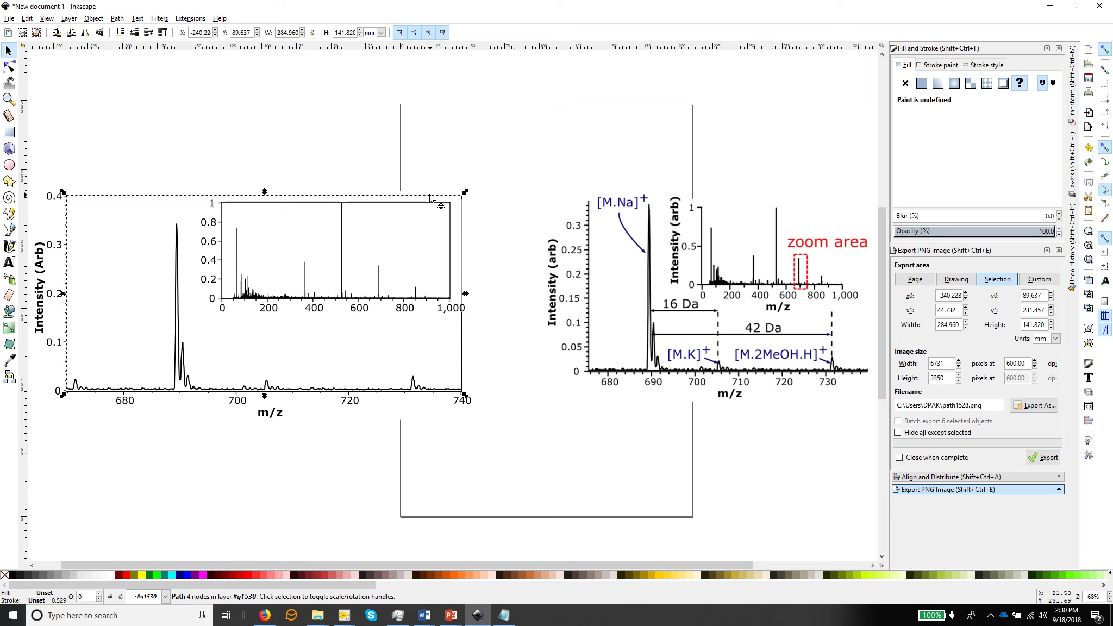
pyautogui.press('Escape')
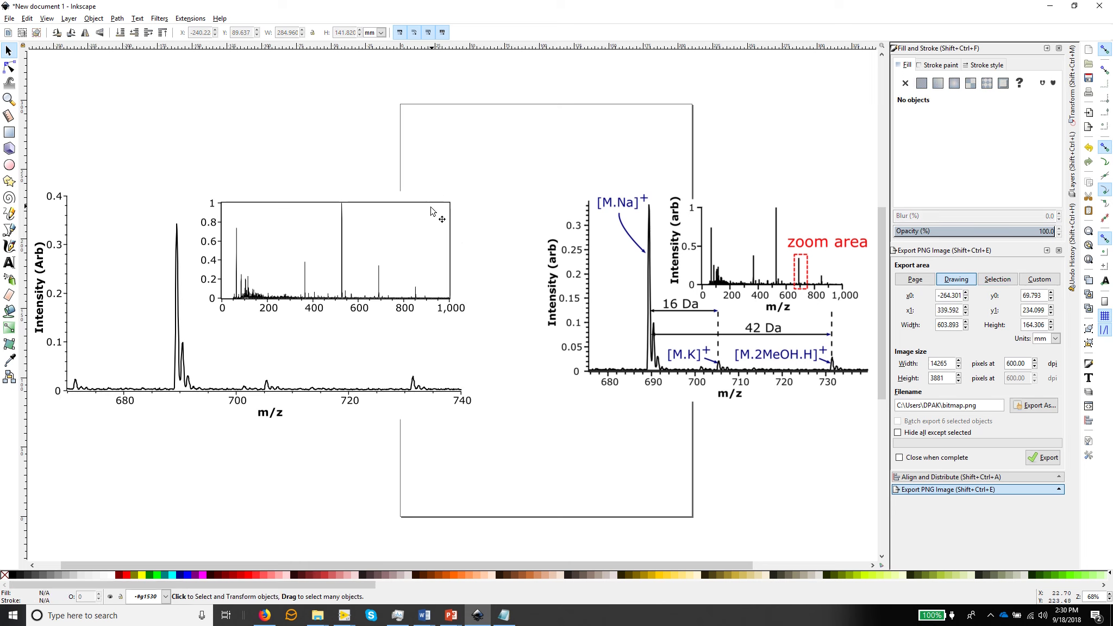
pyautogui.click(432, 204)
pyautogui.click(433, 203)
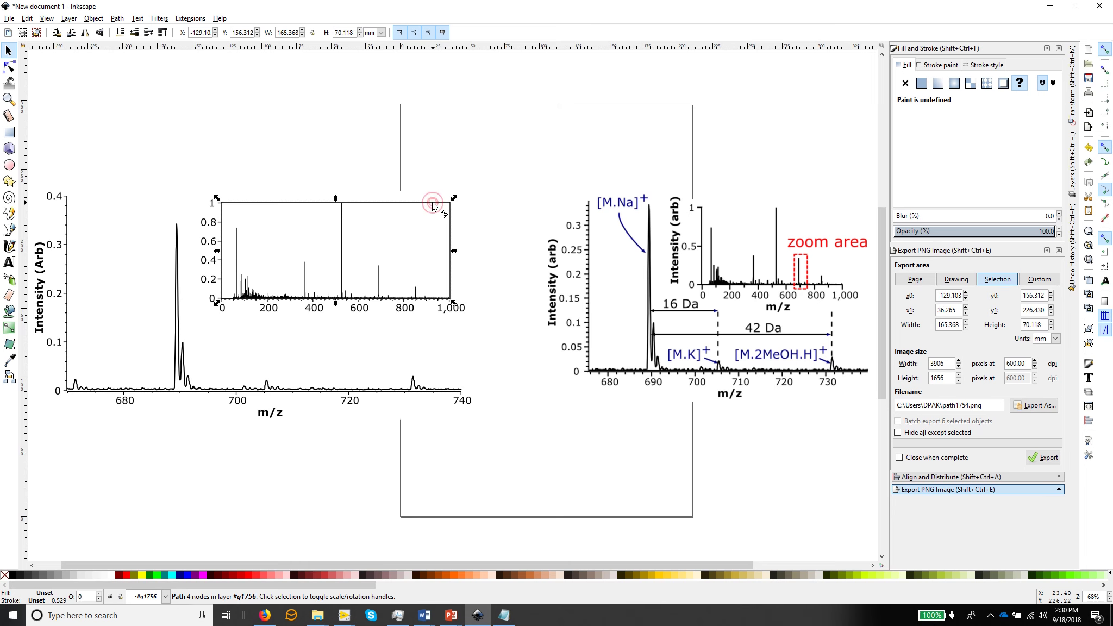
pyautogui.press('Delete')
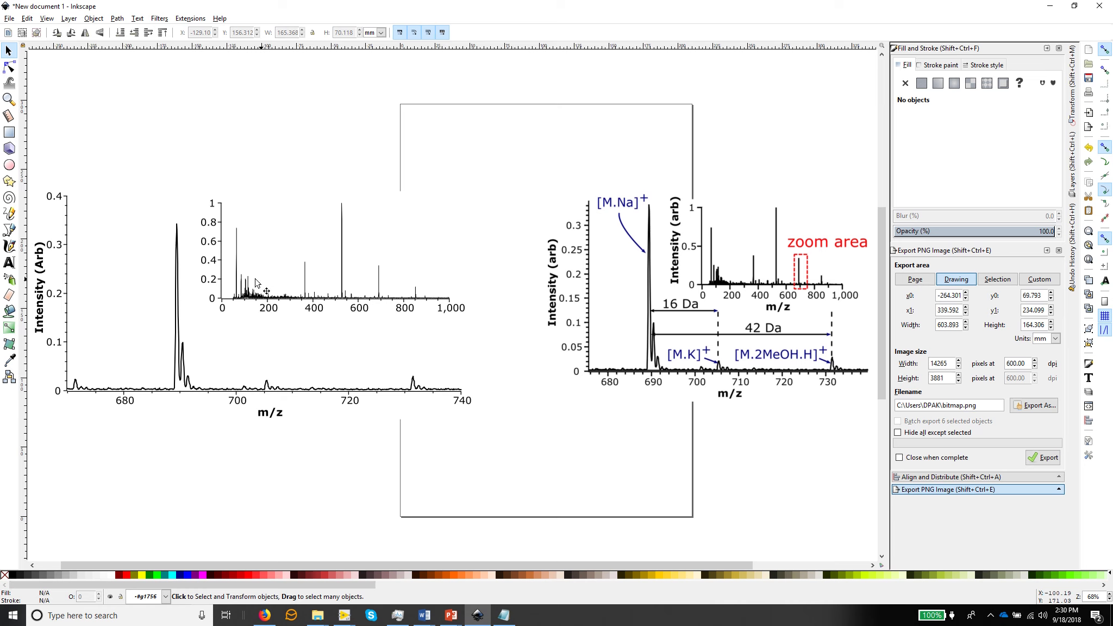
# Select the inset's spectrum trace and review its fill, stroke paint and stroke style settings.
pyautogui.click(306, 281)
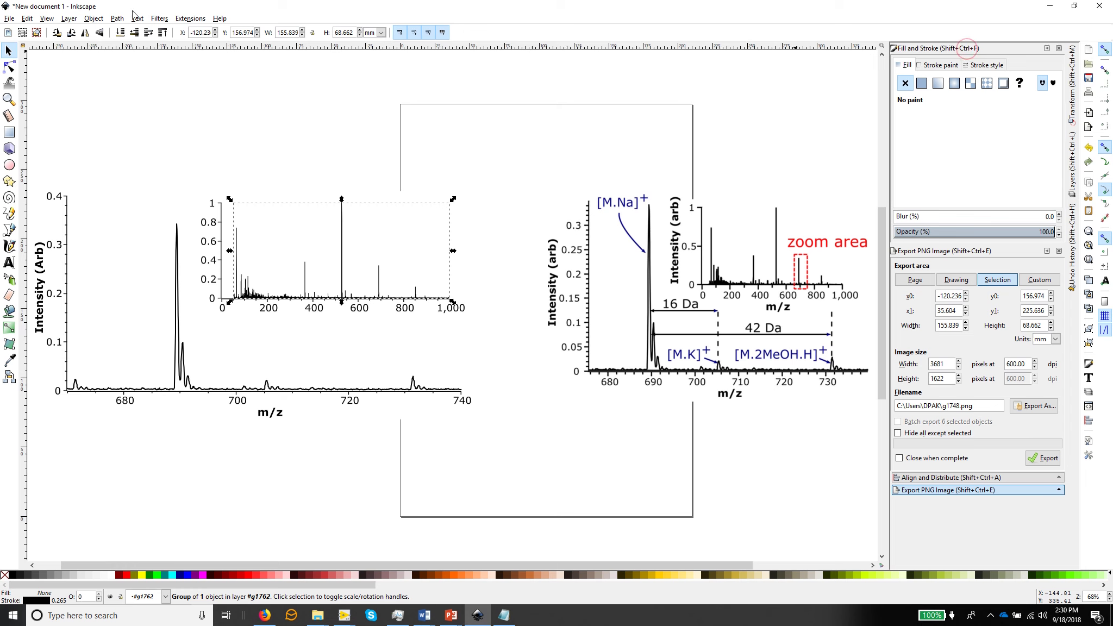
pyautogui.click(47, 18)
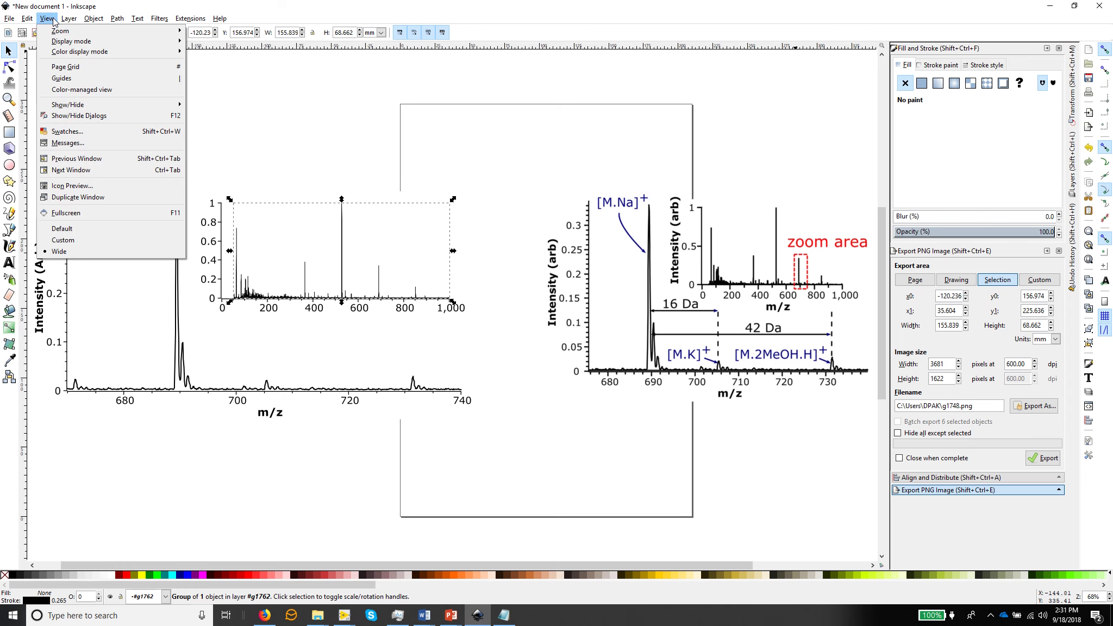
pyautogui.moveTo(91, 19)
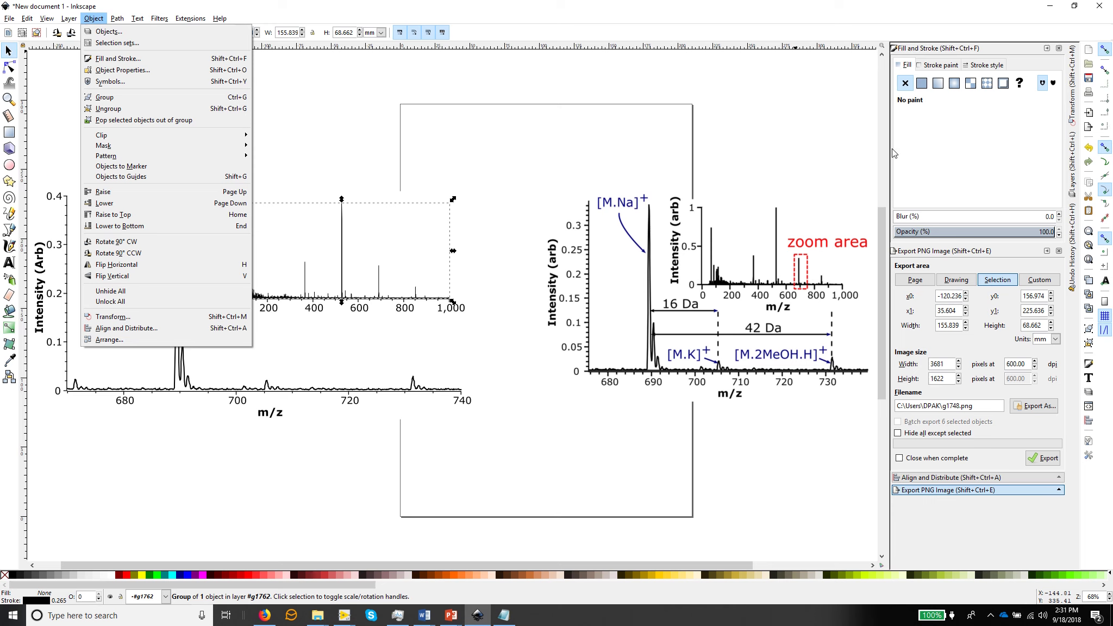
pyautogui.click(907, 66)
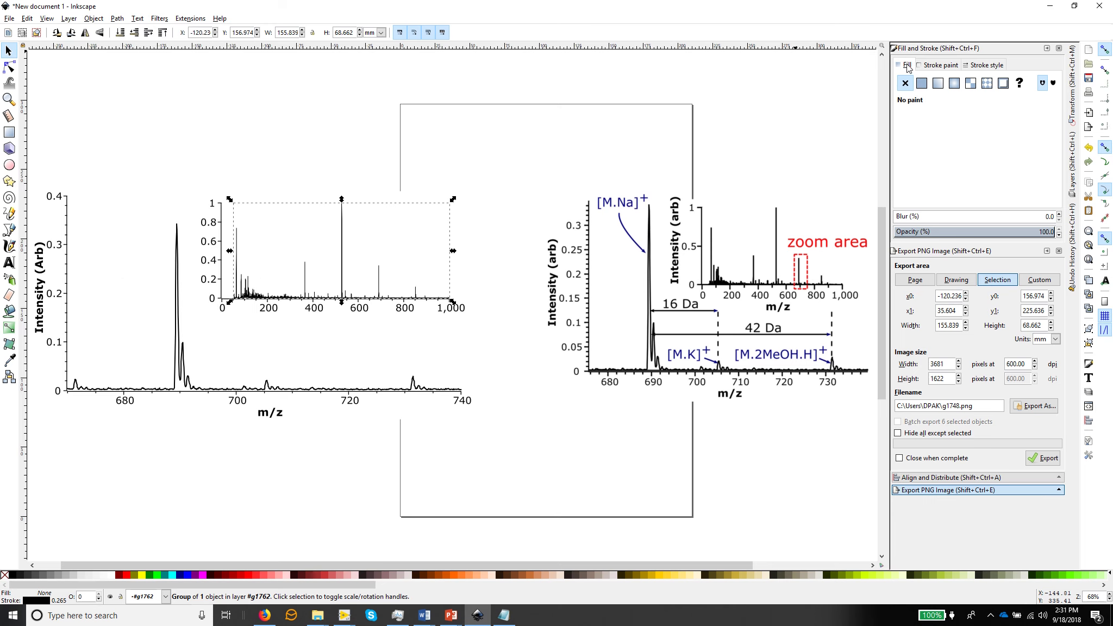
pyautogui.click(952, 66)
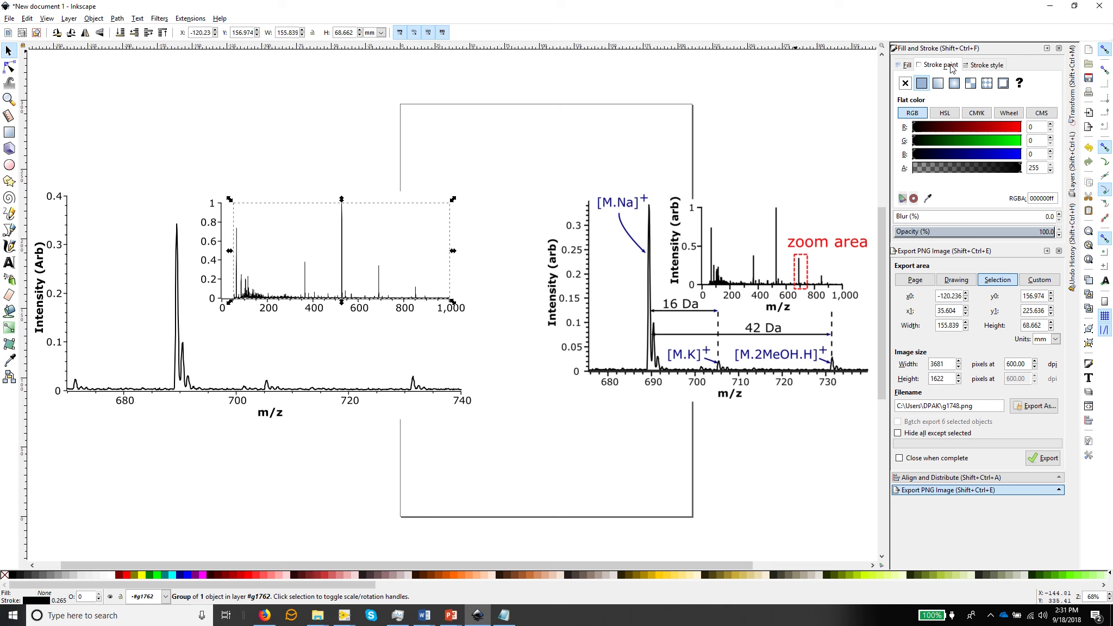
pyautogui.click(980, 66)
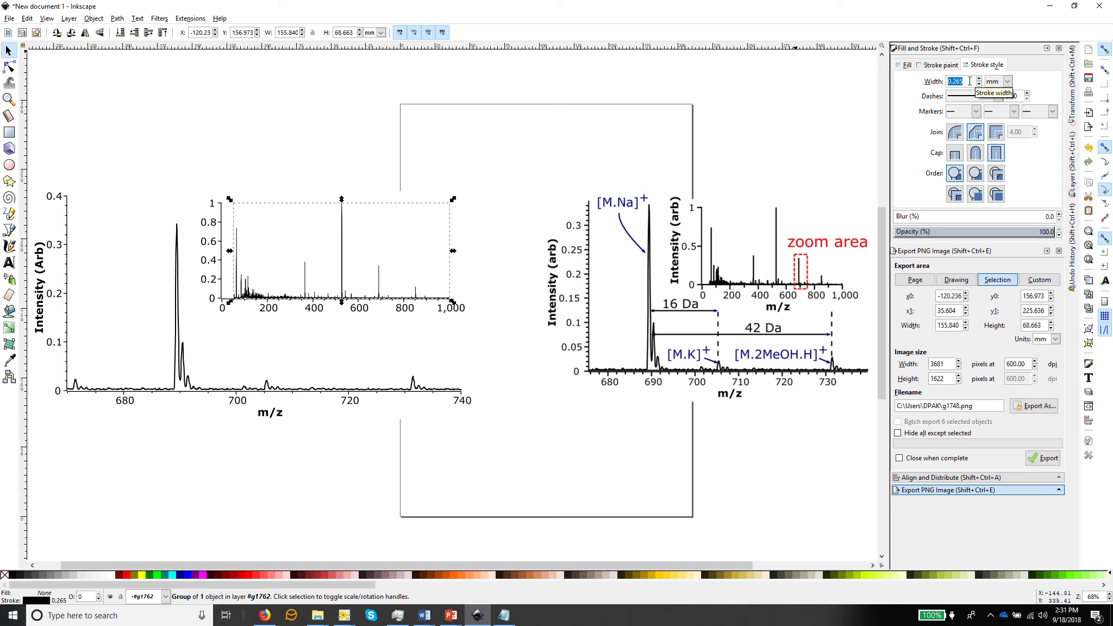
# Switch the inset trace's stroke width unit to pt, try a width of 1 pt and set it to 1.5 pt.
pyautogui.click(1008, 82)
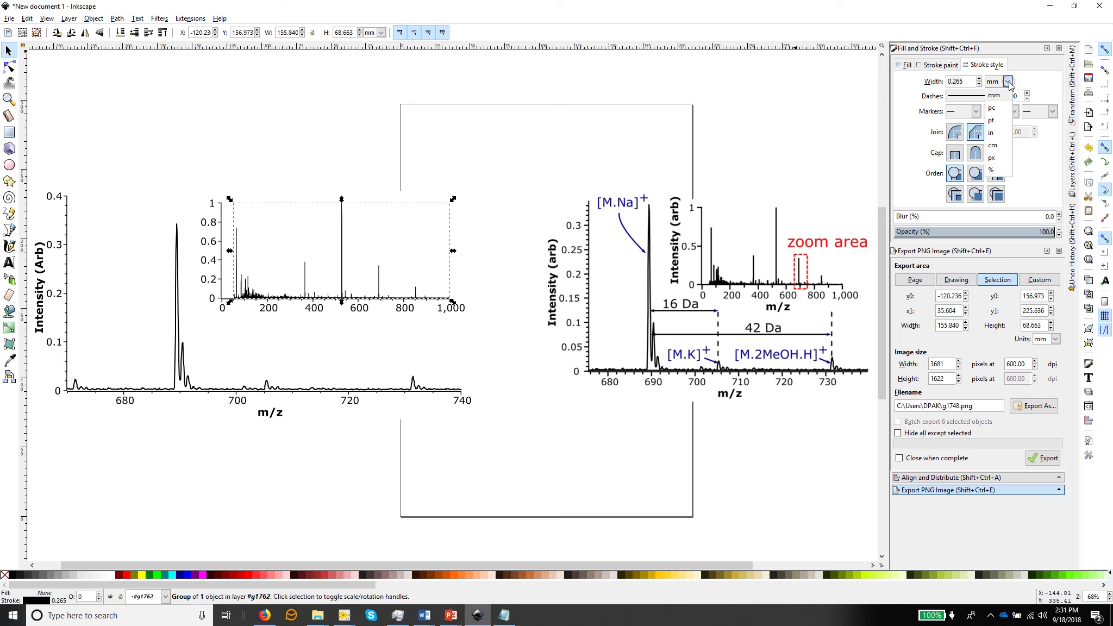
pyautogui.click(992, 120)
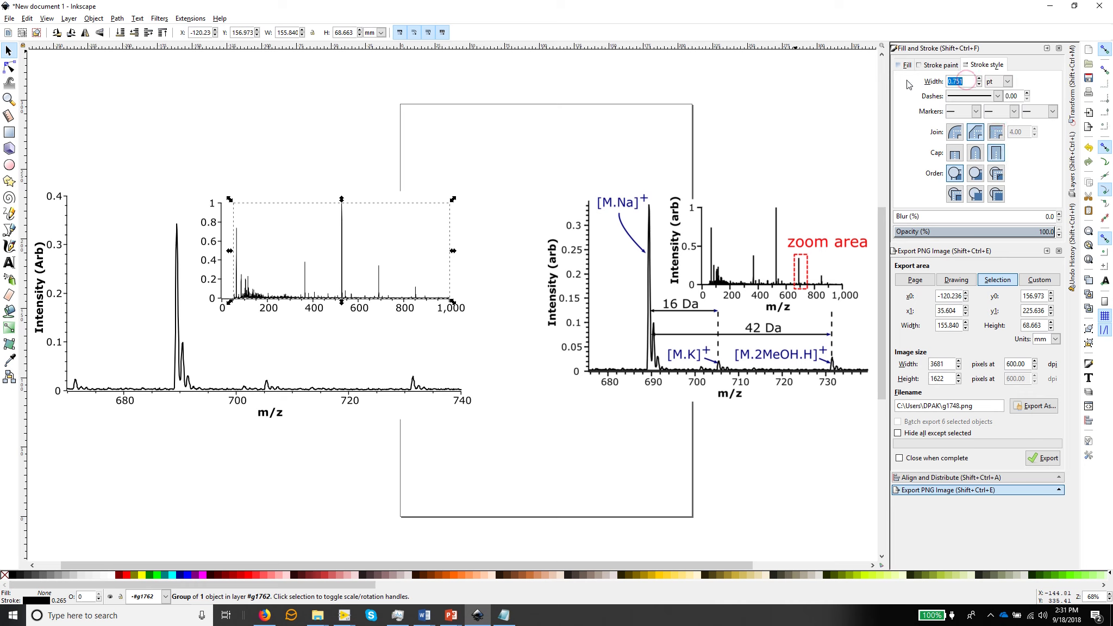
pyautogui.write('1')
pyautogui.press('Return')
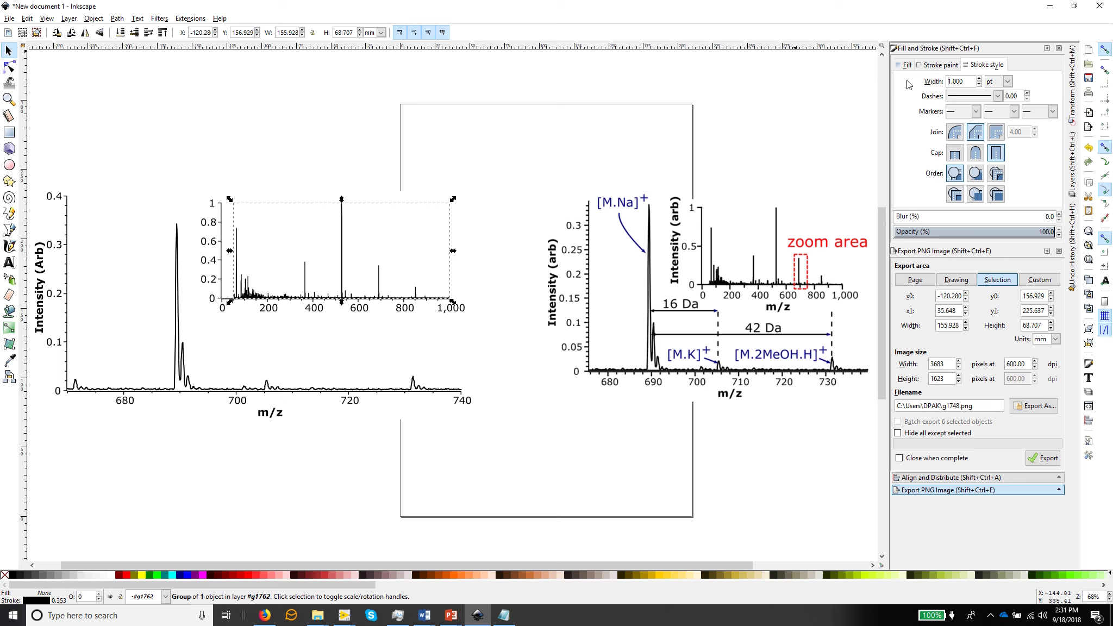
pyautogui.moveTo(966, 79); pyautogui.dragTo(925, 81)
pyautogui.write('1.5')
pyautogui.press('Return')
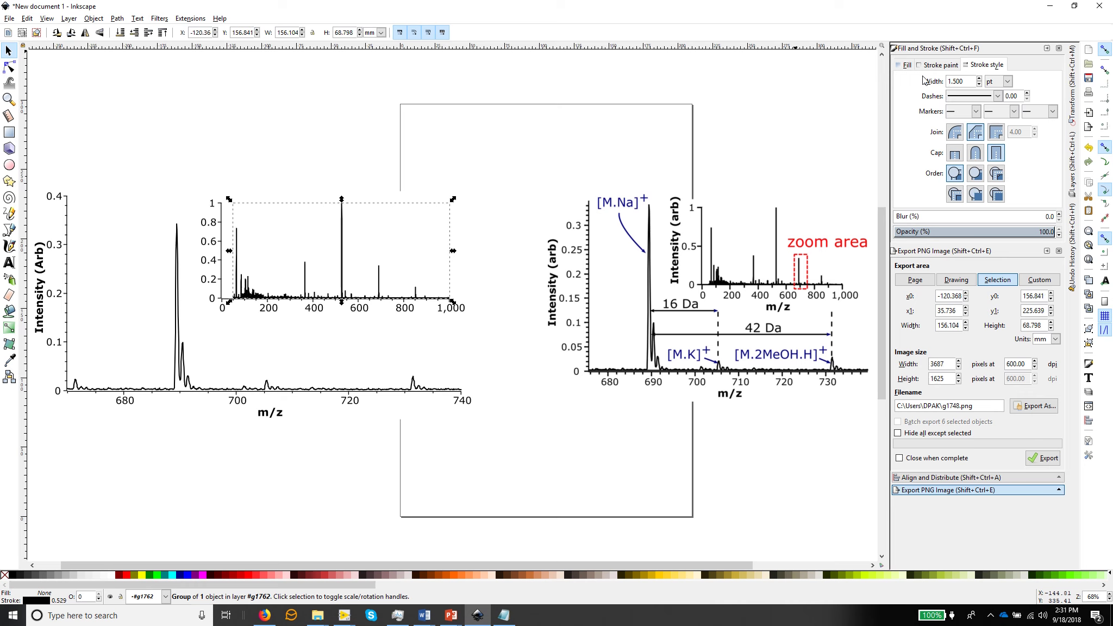
pyautogui.click(315, 144)
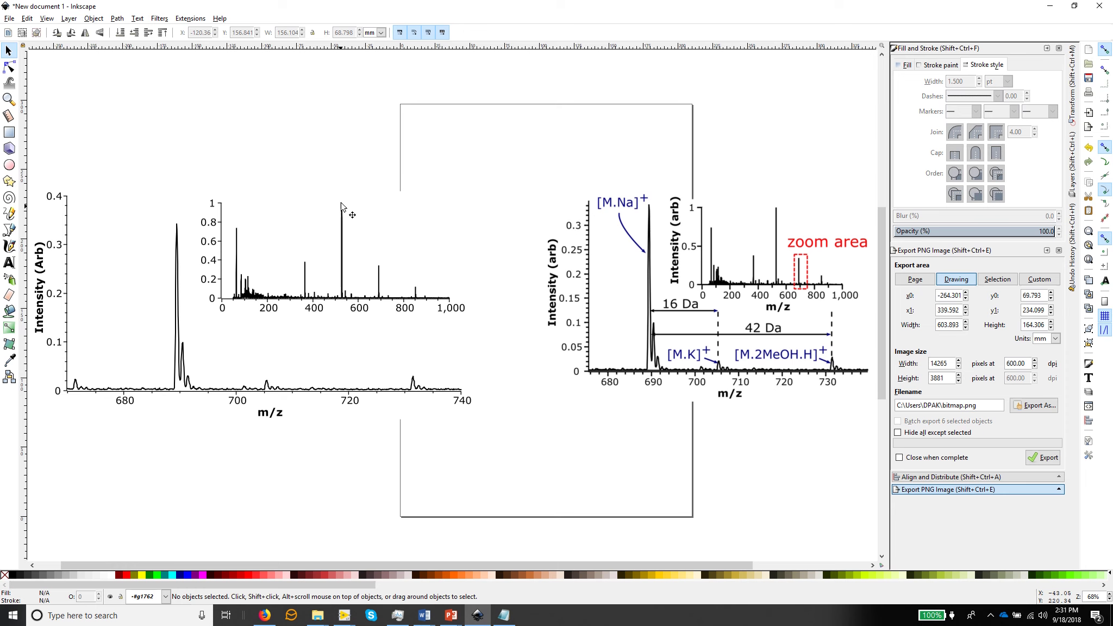
# Apply a dashed line pattern to the inset's spectrum trace.
pyautogui.click(344, 229)
pyautogui.click(997, 96)
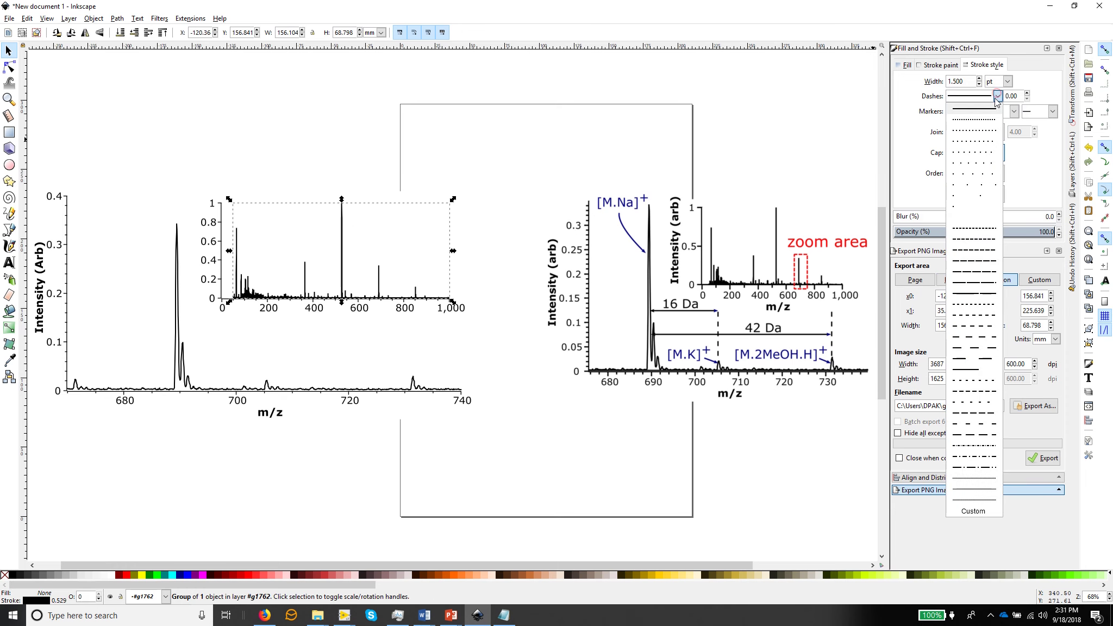
pyautogui.click(960, 260)
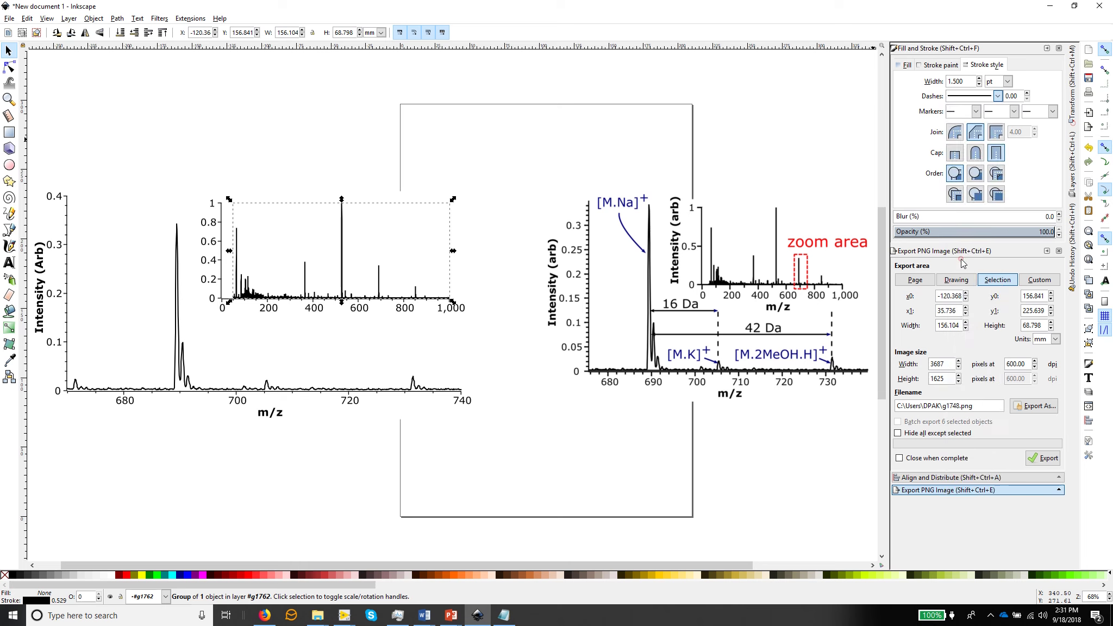
pyautogui.click(998, 96)
pyautogui.click(969, 345)
pyautogui.click(471, 140)
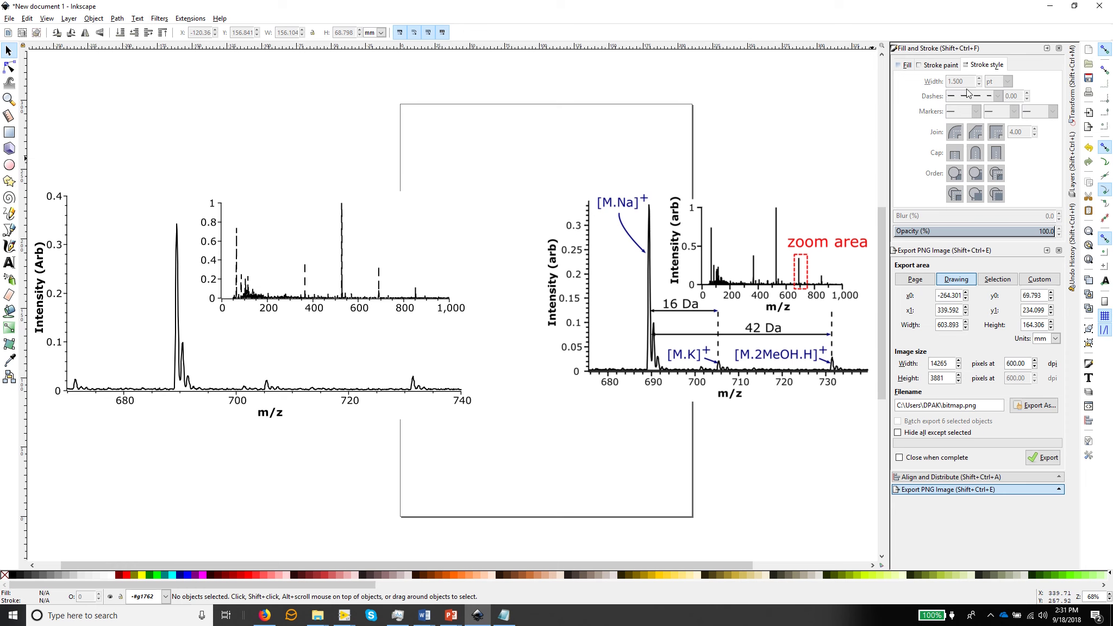
# Return the inset's spectrum trace to a solid line pattern.
pyautogui.click(343, 267)
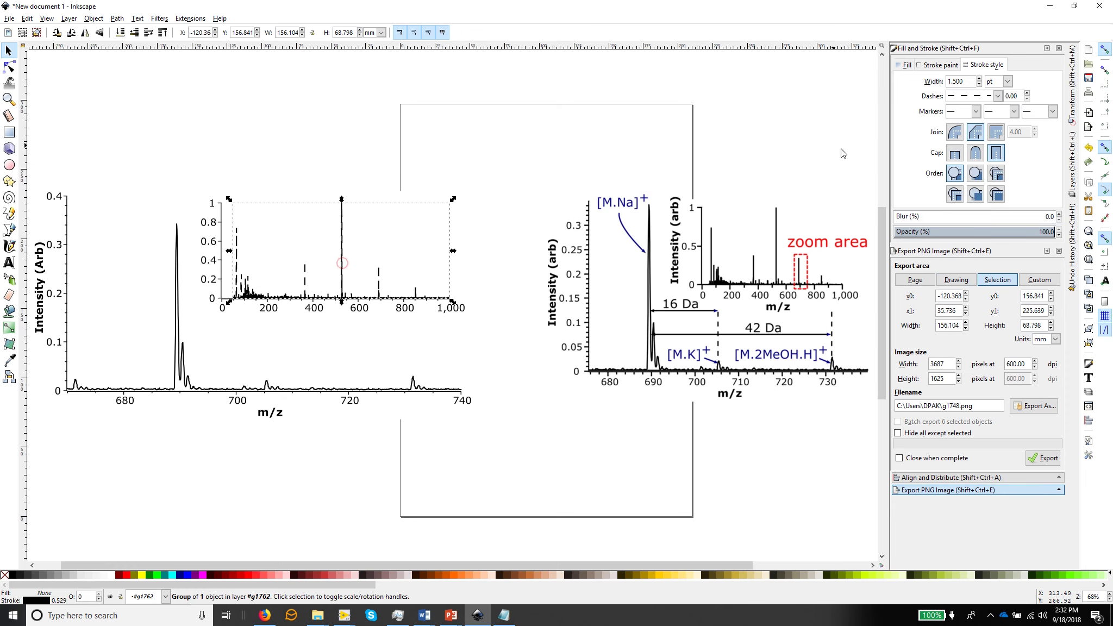
pyautogui.click(998, 96)
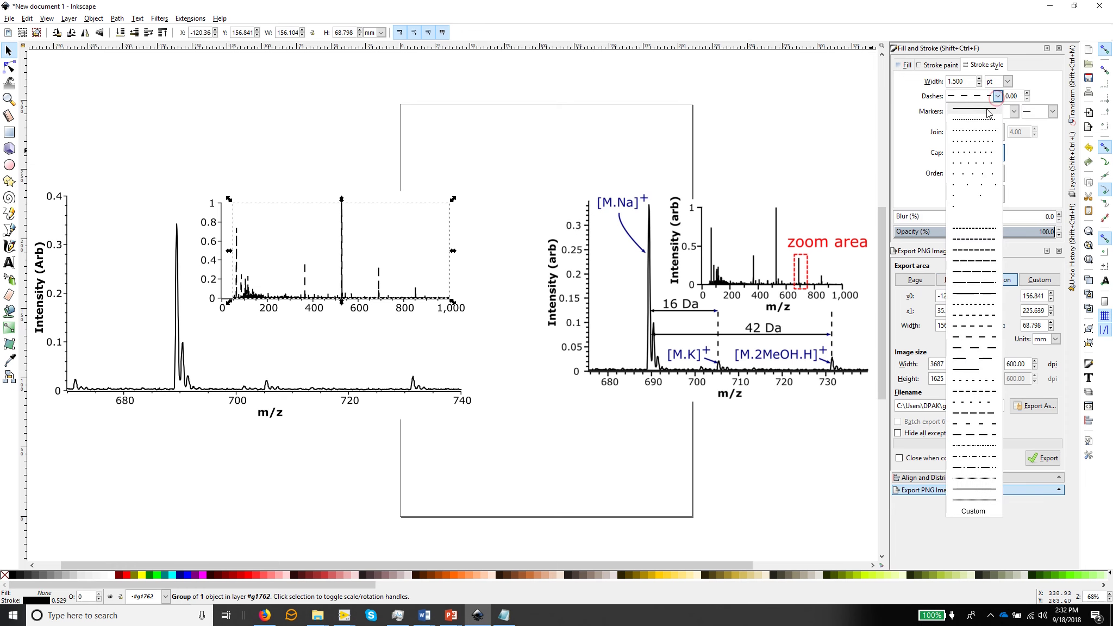
pyautogui.click(974, 109)
pyautogui.click(331, 133)
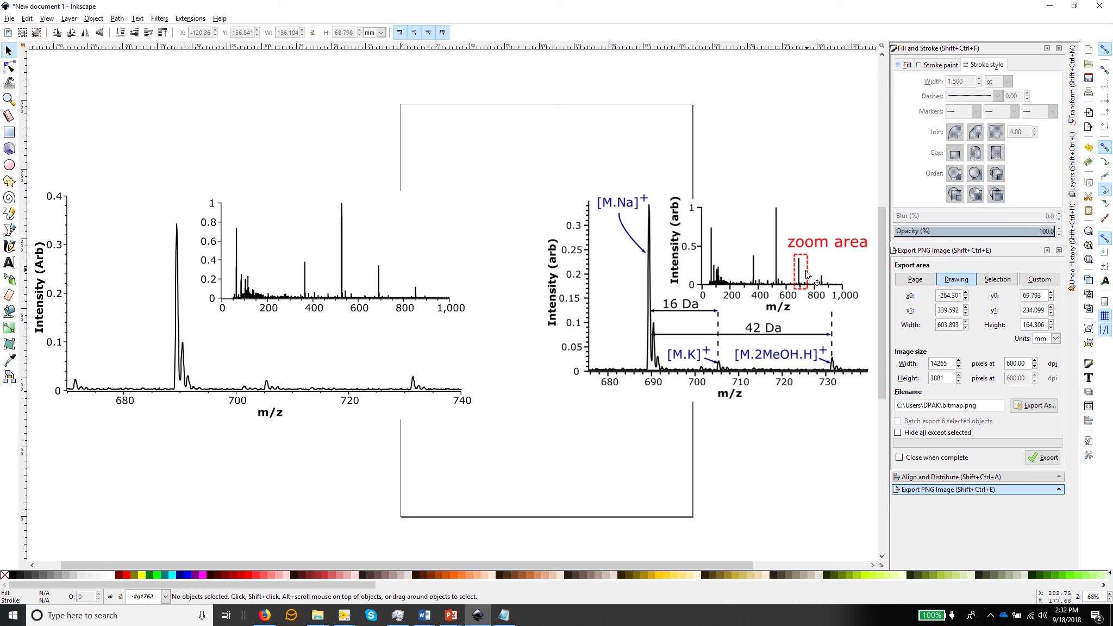
# Draw a rectangle around the inset's peak near m/z 700 and widen it to about 14.2 mm by 25.7 mm.
pyautogui.click(9, 132)
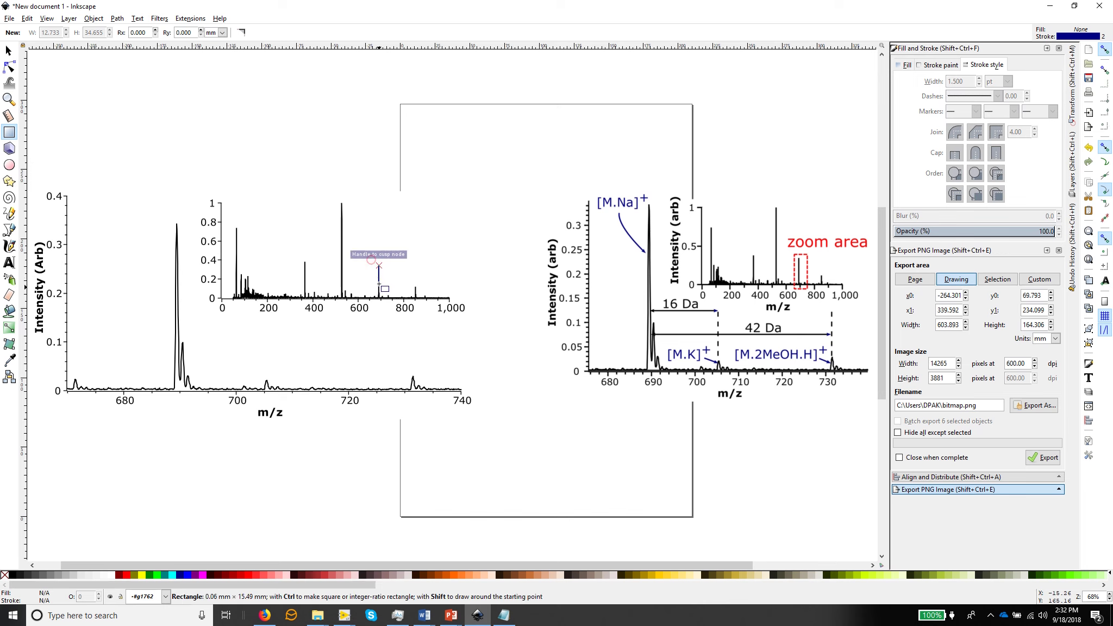
pyautogui.moveTo(379, 265); pyautogui.dragTo(392, 300)
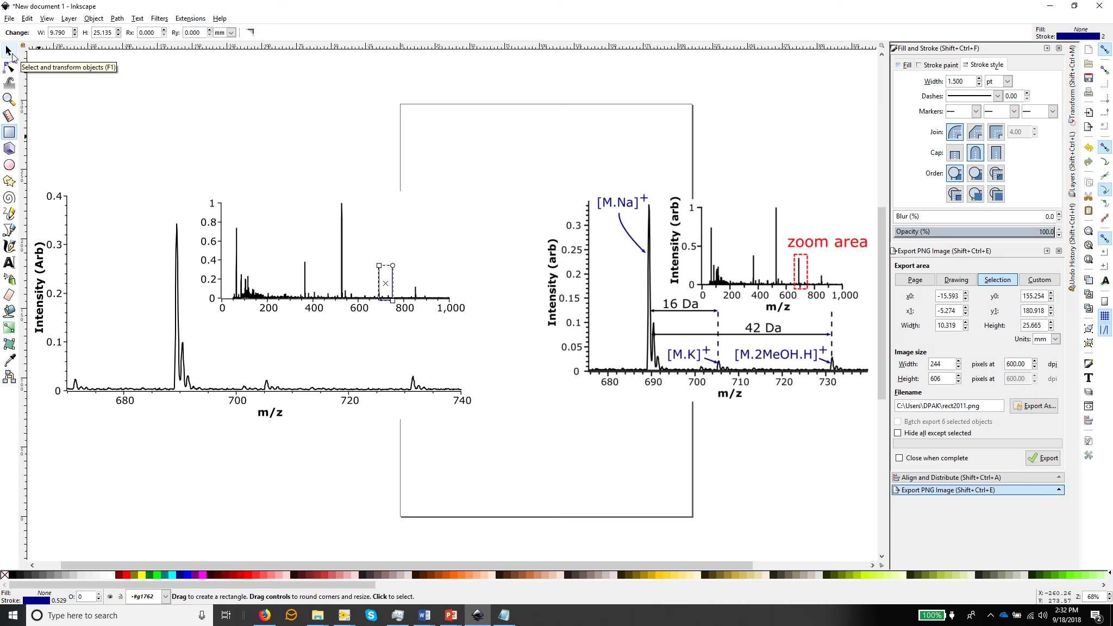
pyautogui.click(9, 51)
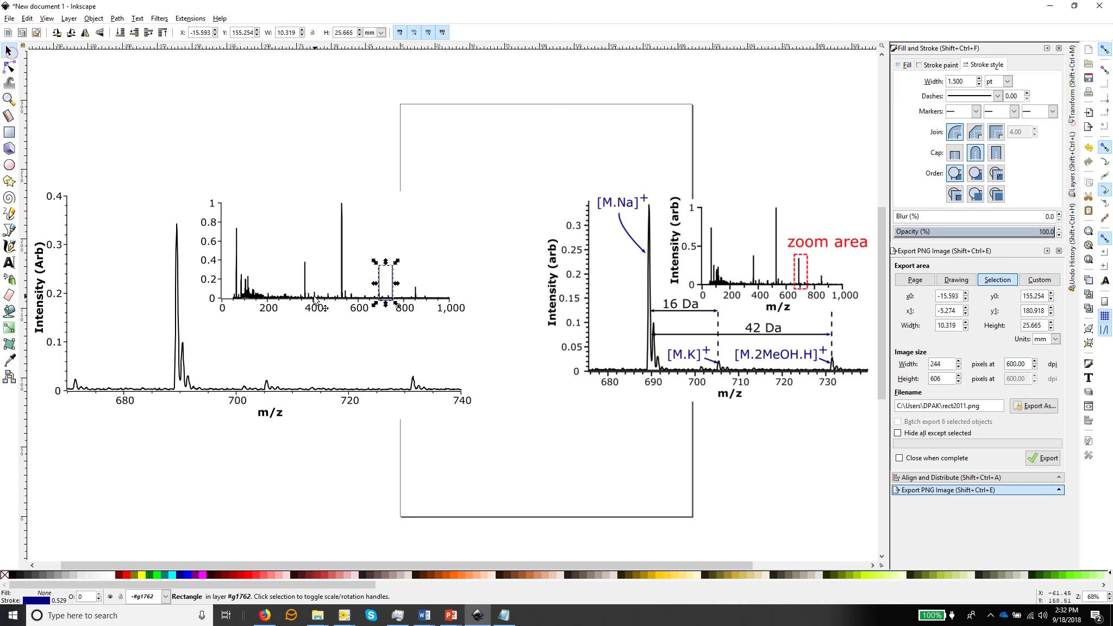
pyautogui.moveTo(375, 283); pyautogui.dragTo(368, 289)
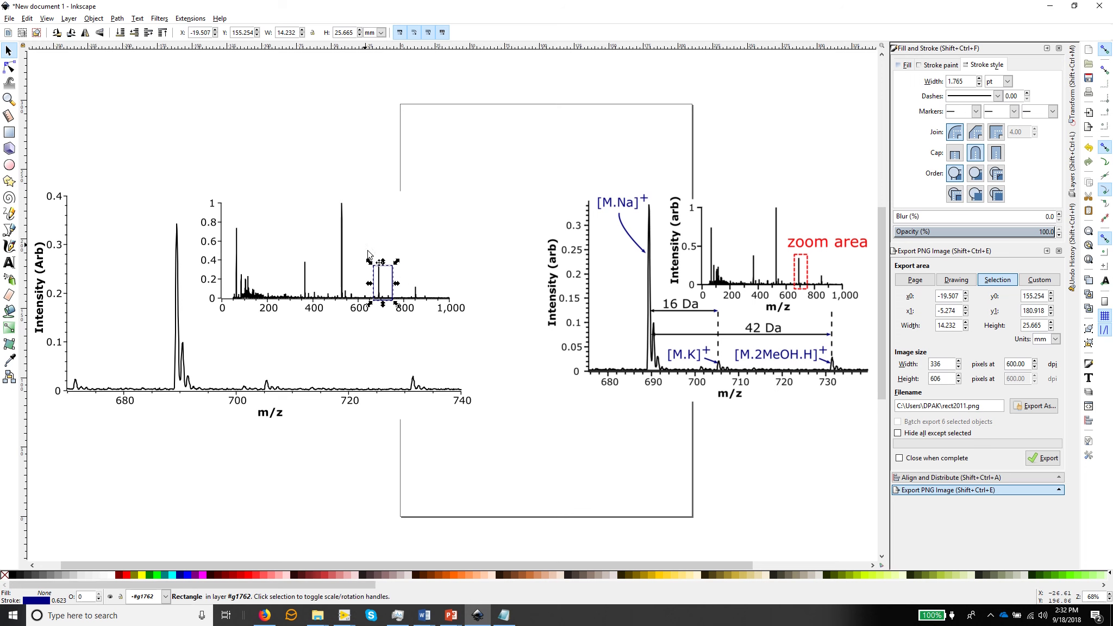
pyautogui.press('3')
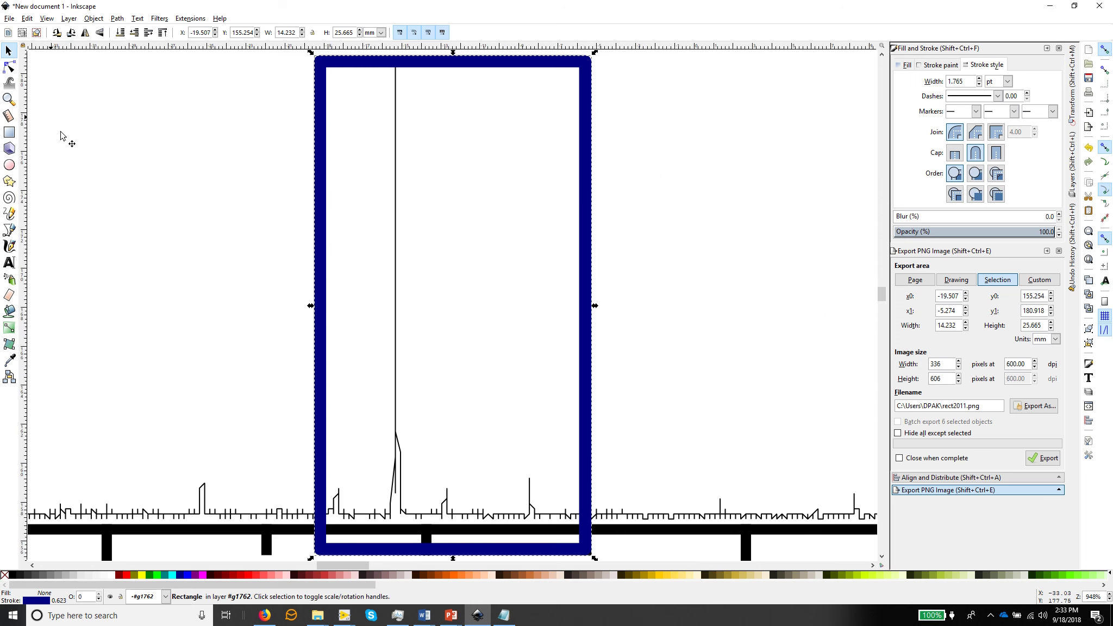
pyautogui.click(9, 51)
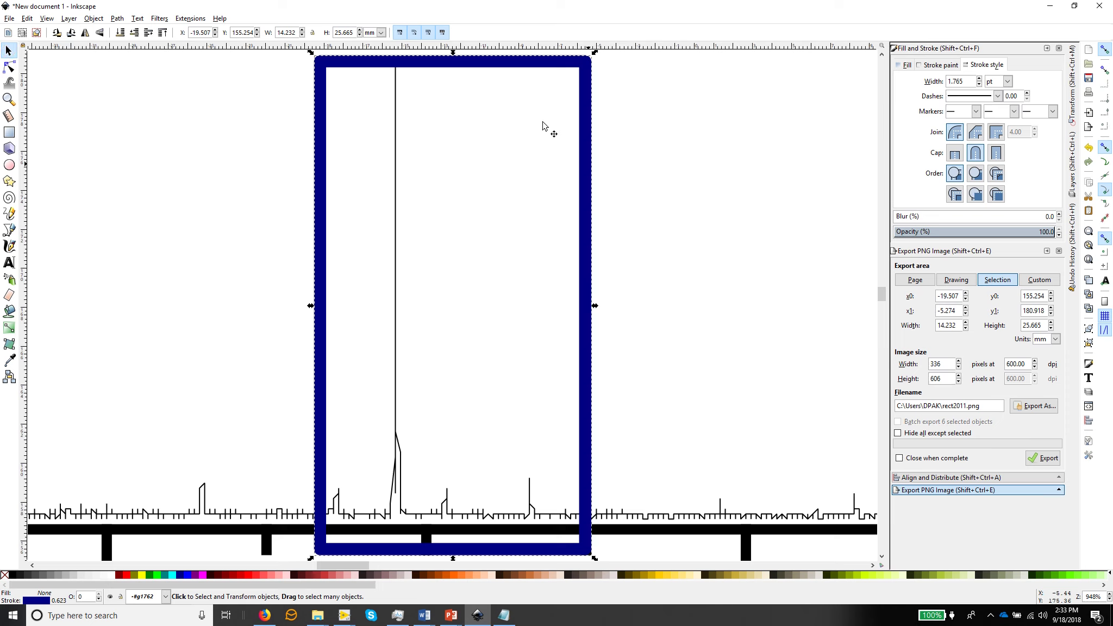
# Stretch the rectangle around the inset's peak near m/z 700 upward to about 29.6 mm high.
pyautogui.moveTo(451, 53); pyautogui.dragTo(451, 49)
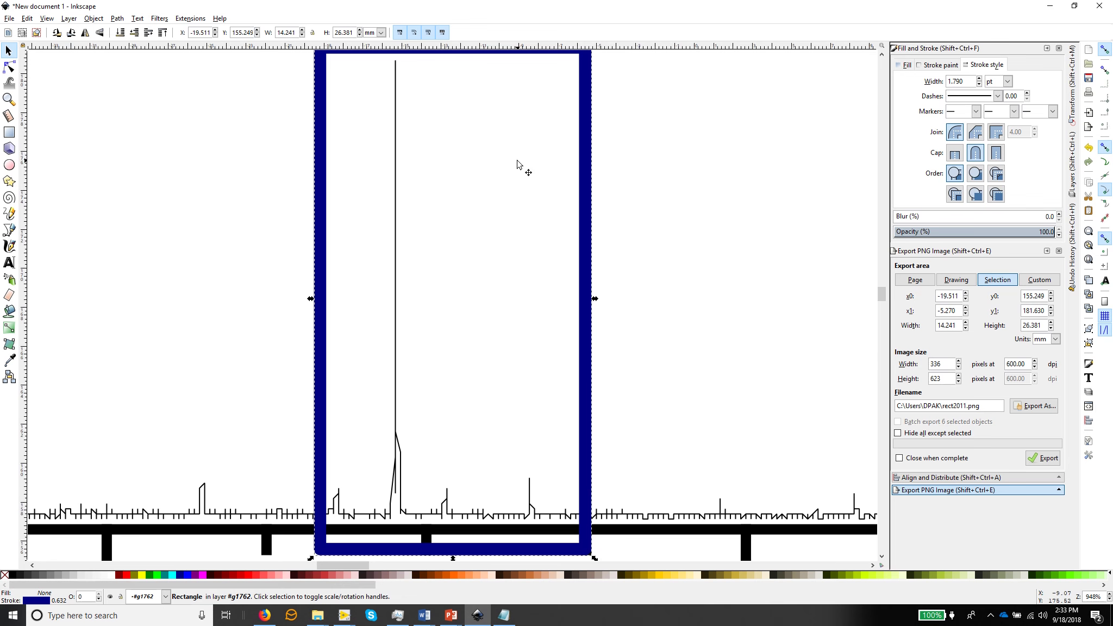
pyautogui.press('5')
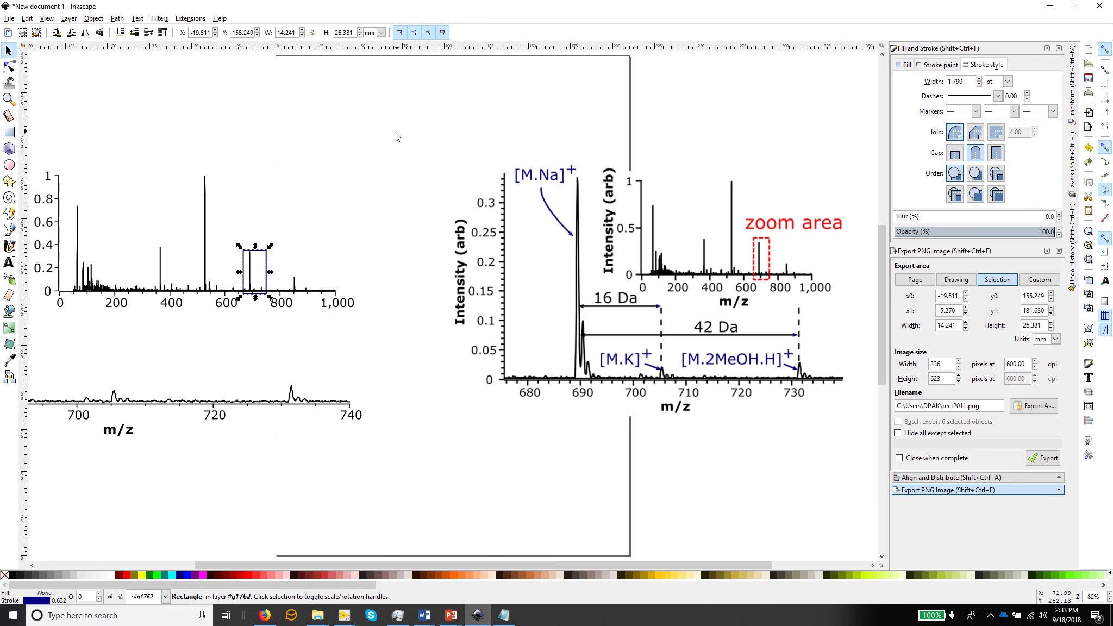
pyautogui.click(247, 121)
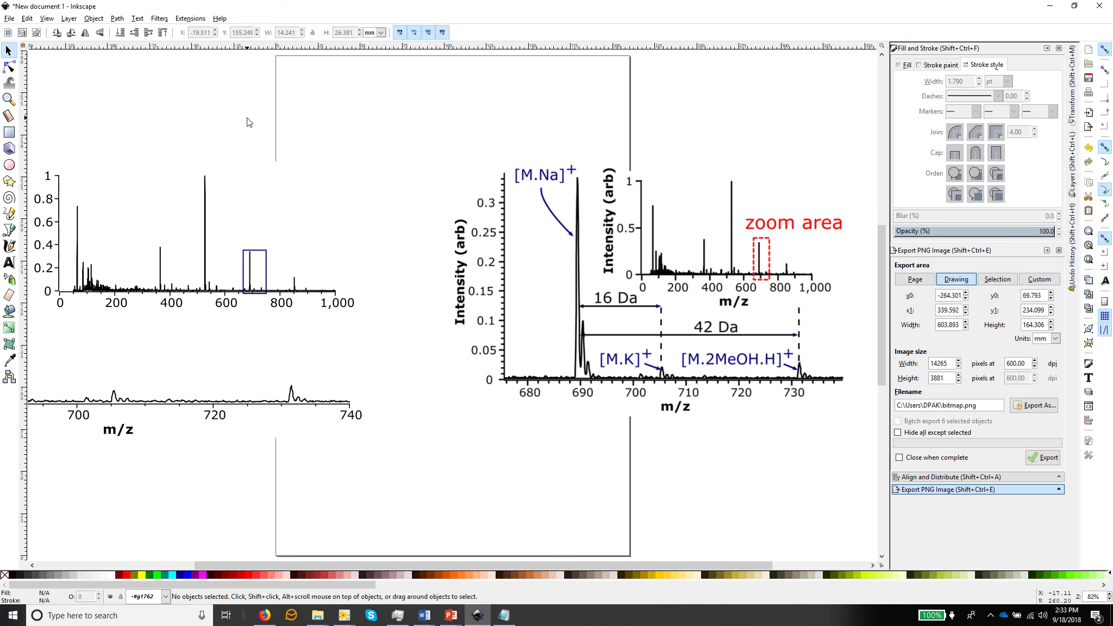
pyautogui.press('-')
pyautogui.press('-')
pyautogui.press('-')
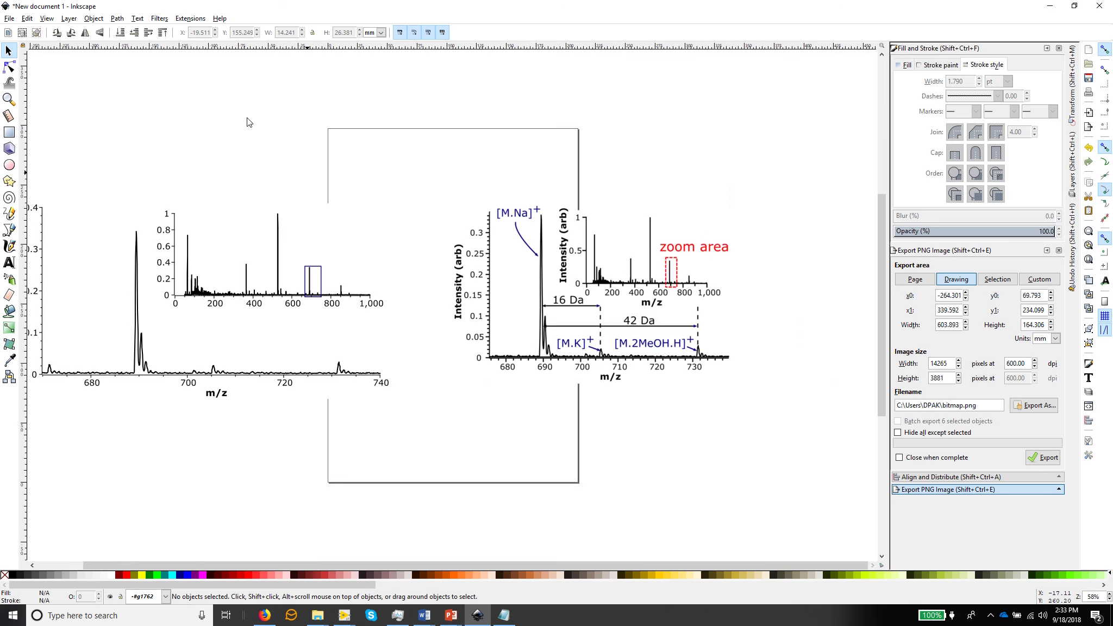
pyautogui.press('+')
pyautogui.press('+')
pyautogui.press('+')
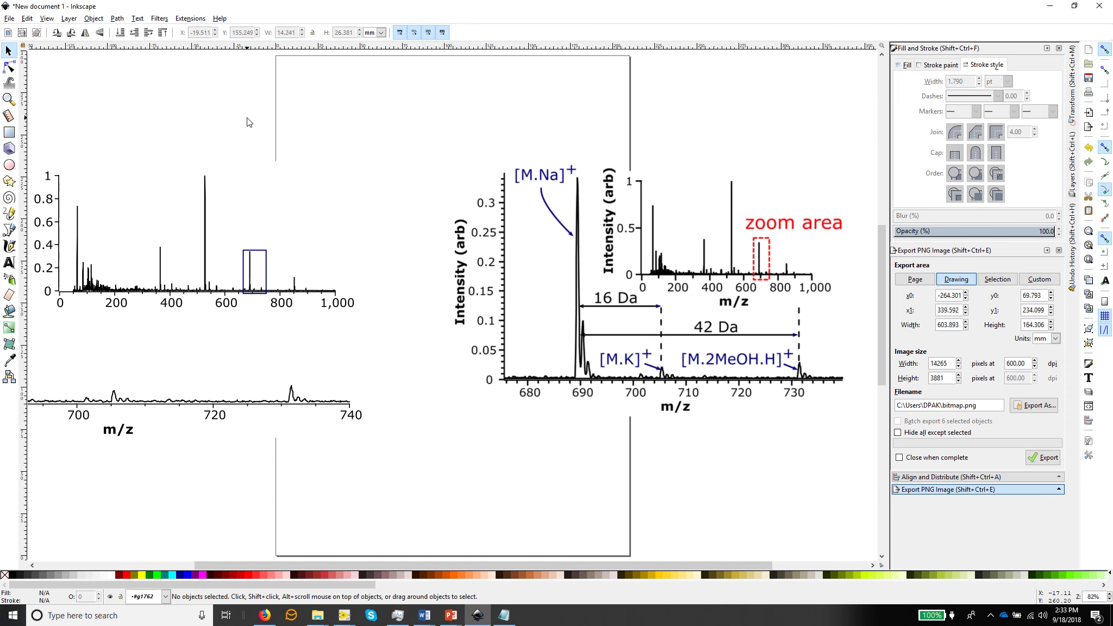
pyautogui.press('-')
pyautogui.press('-')
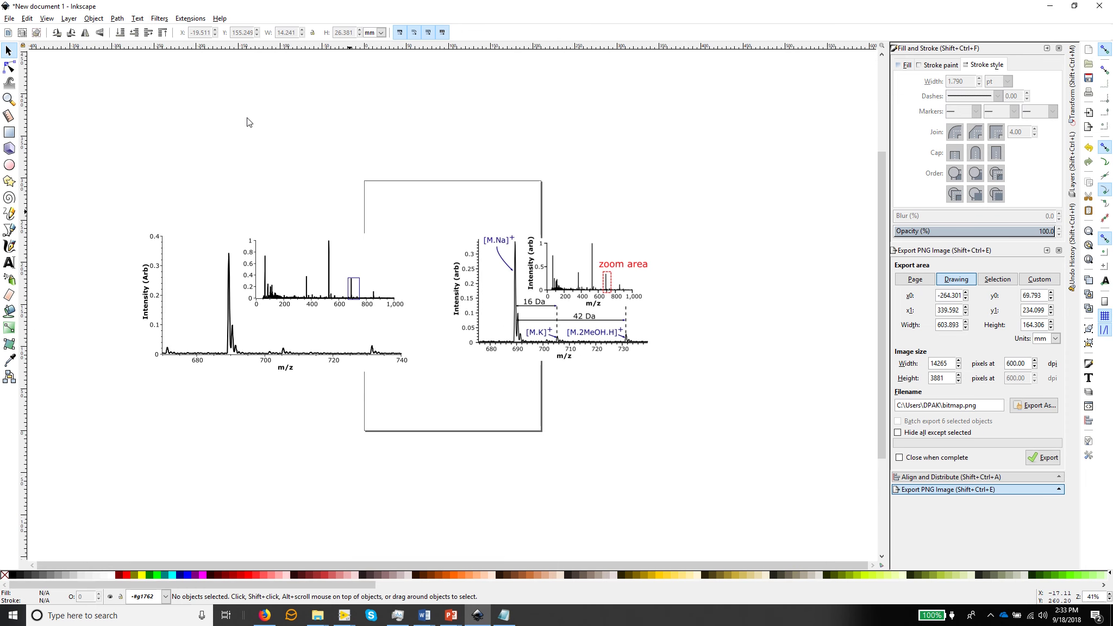
pyautogui.click(356, 278)
pyautogui.moveTo(355, 276); pyautogui.dragTo(354, 271)
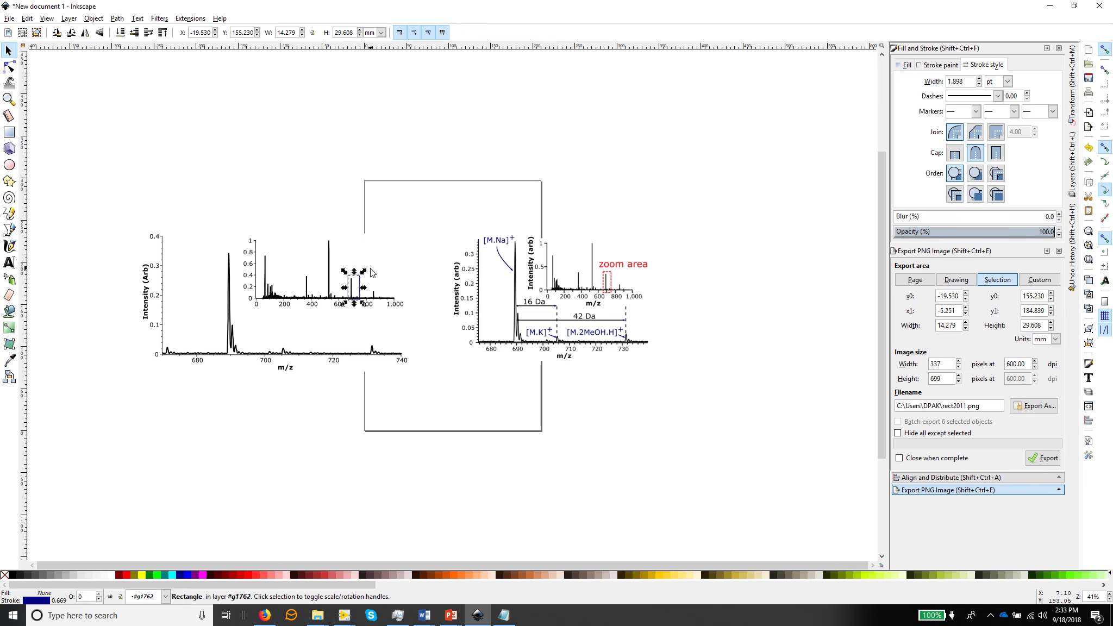
# Try a flat black fill on the inset's rectangle and return it to no paint.
pyautogui.click(907, 65)
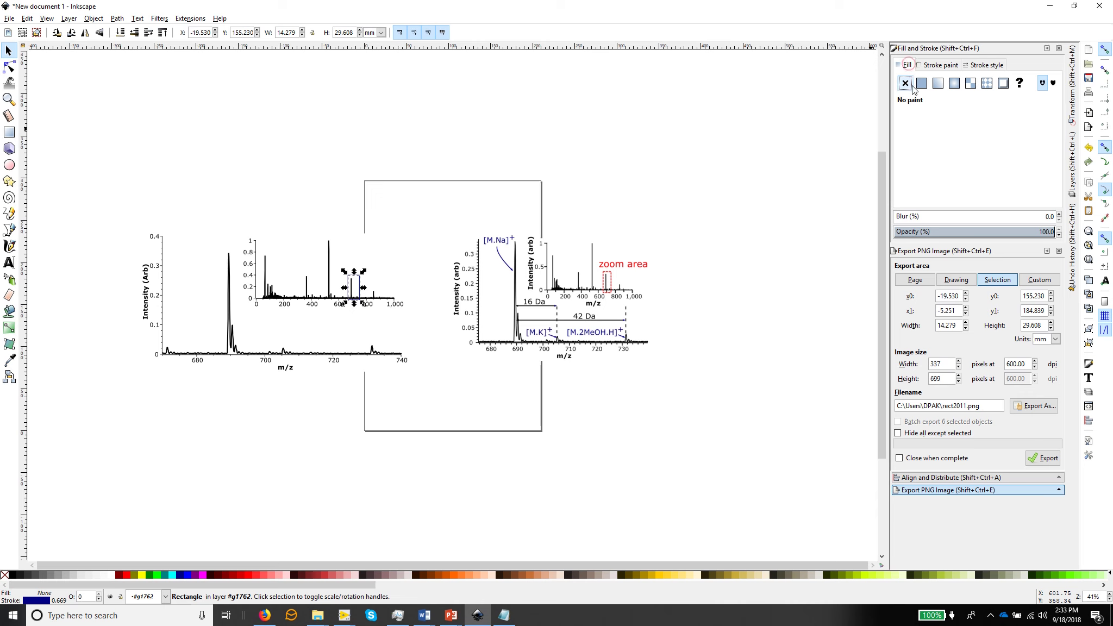
pyautogui.click(921, 83)
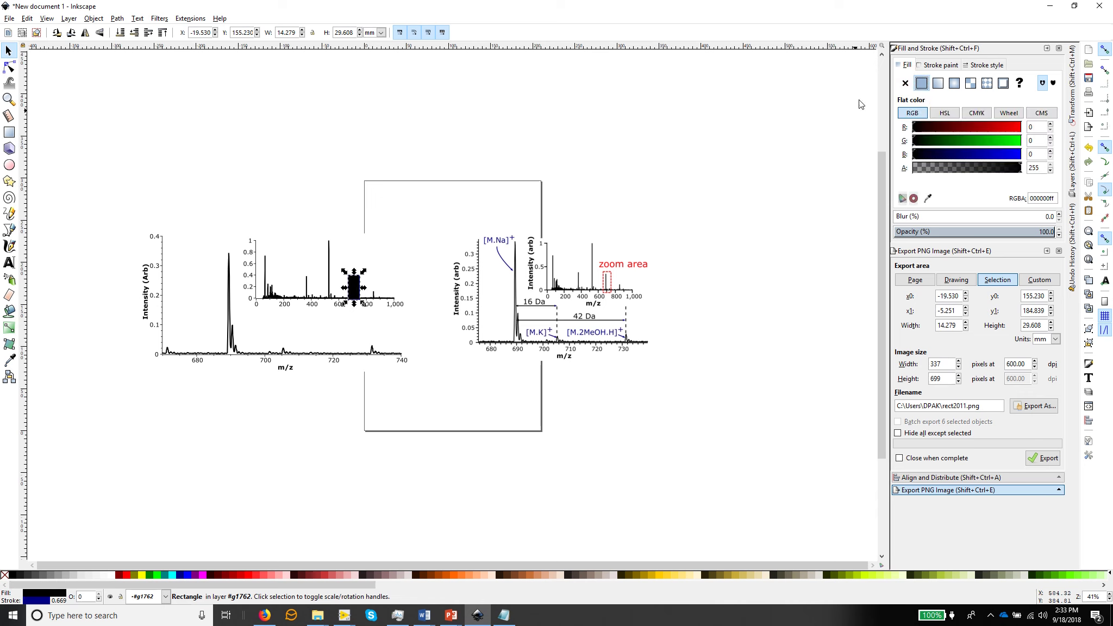
pyautogui.click(906, 84)
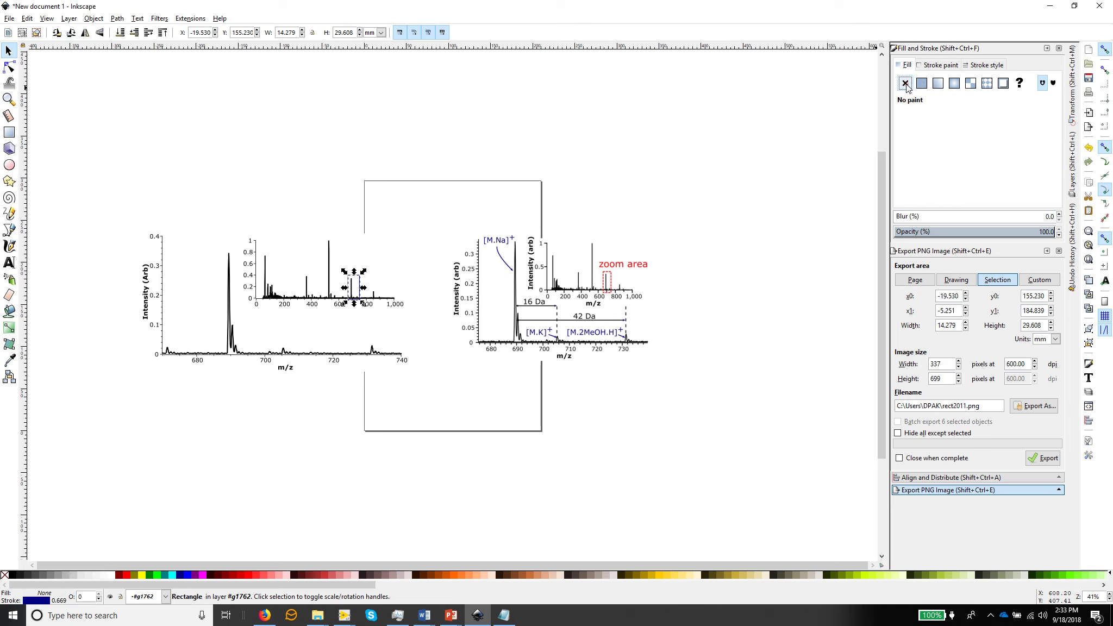
# Change the rectangle's stroke colour to red with RGB values 255, 0, 0.
pyautogui.click(937, 66)
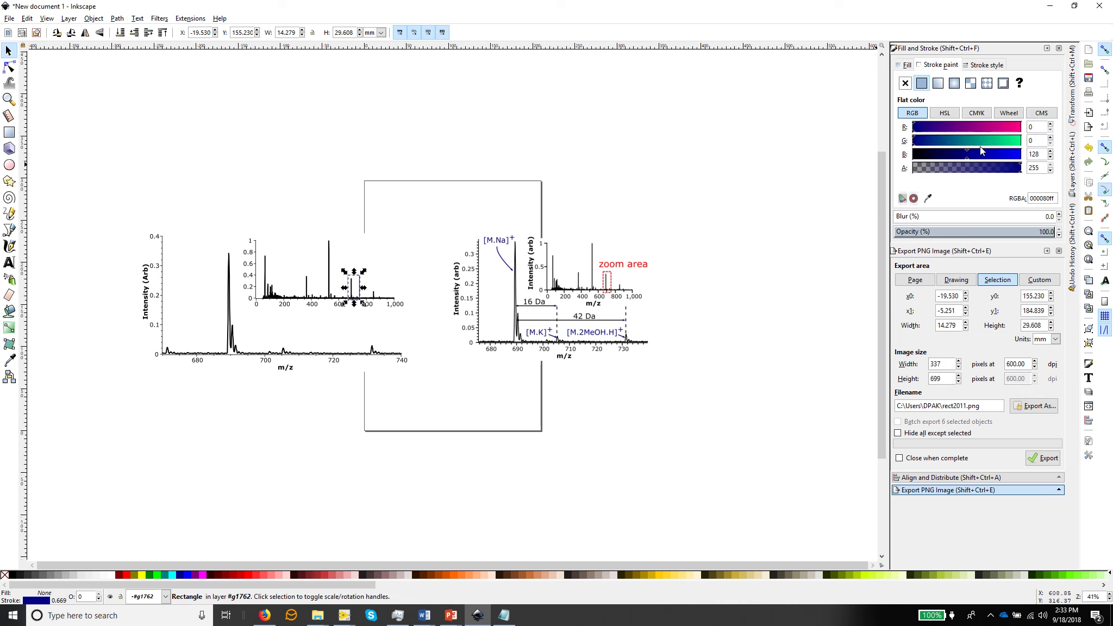
pyautogui.moveTo(964, 153); pyautogui.dragTo(902, 153)
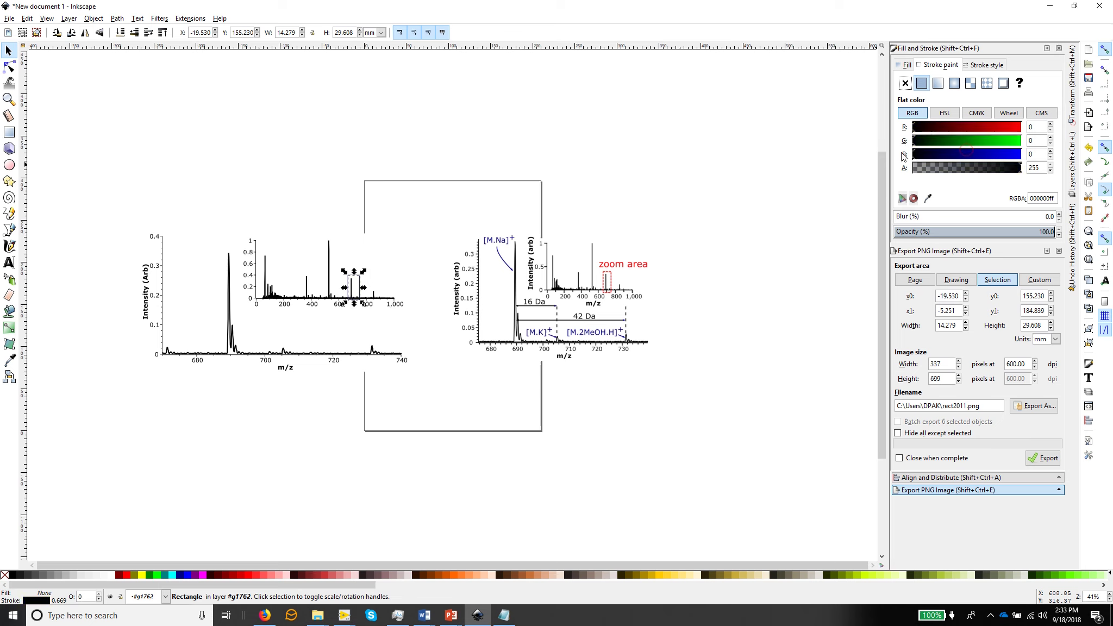
pyautogui.moveTo(1007, 124); pyautogui.dragTo(1021, 124)
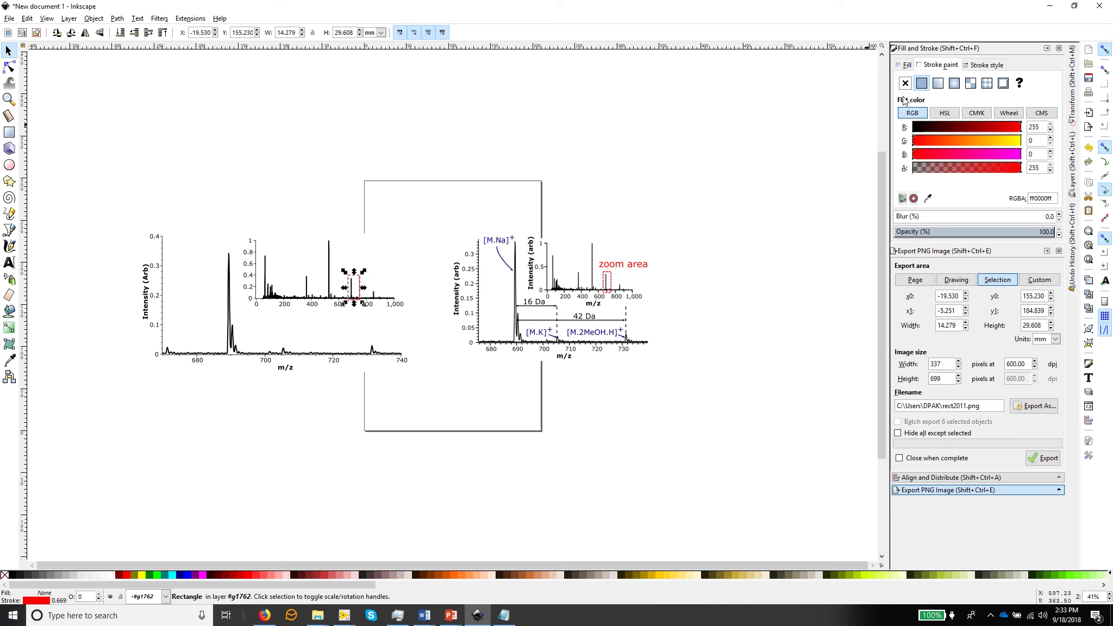
# Try a stroke width of 2 pt on the red rectangle and set it to 3 pt.
pyautogui.click(985, 66)
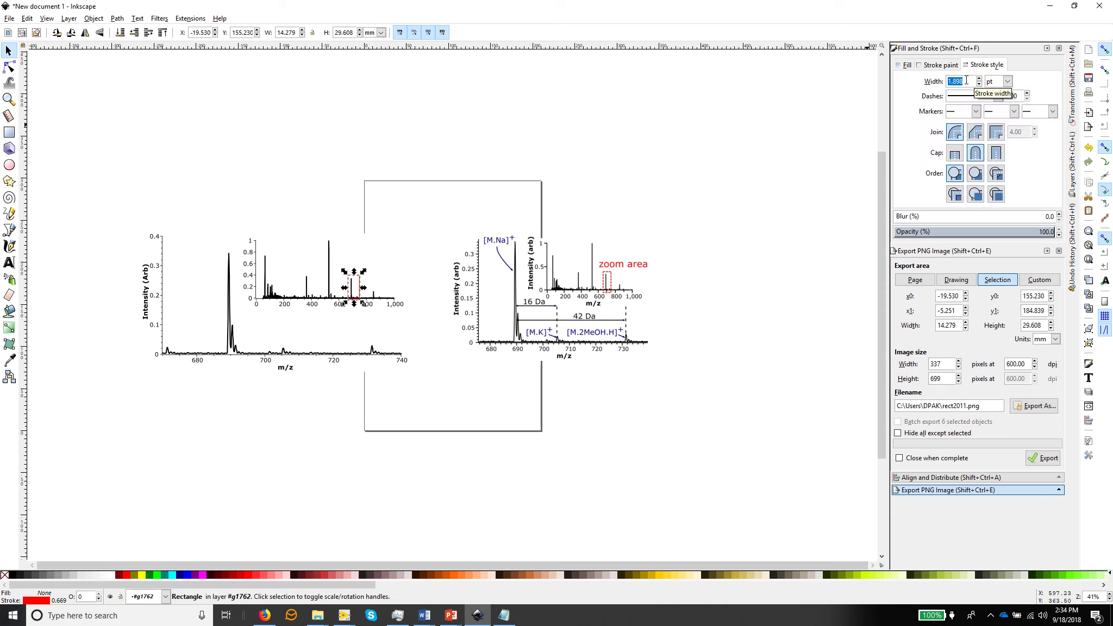
pyautogui.write('2')
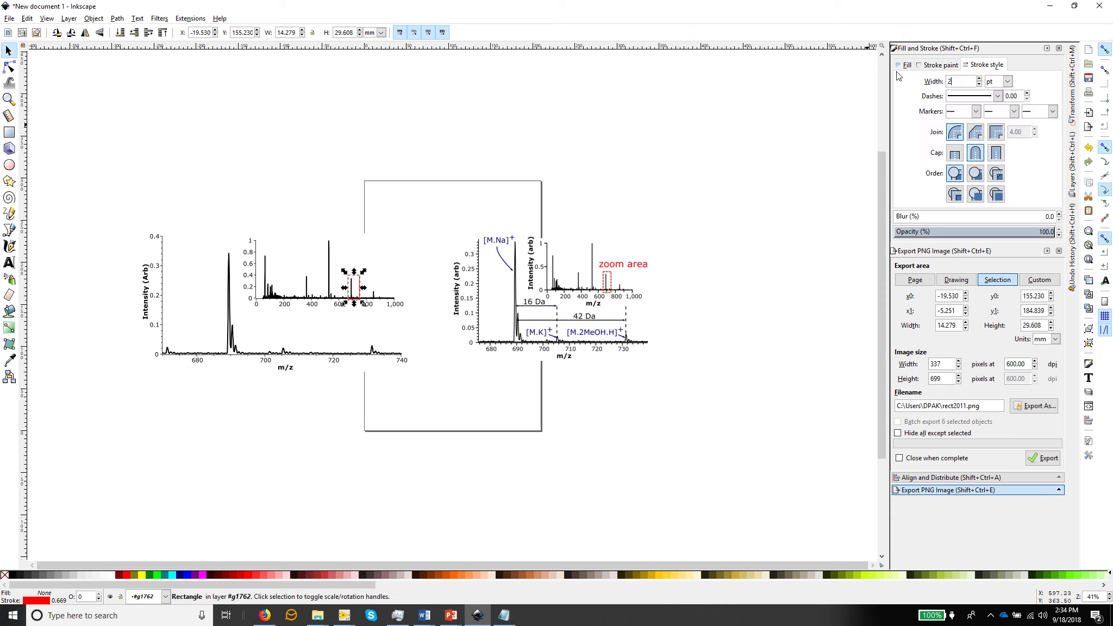
pyautogui.press('Return')
pyautogui.click(361, 197)
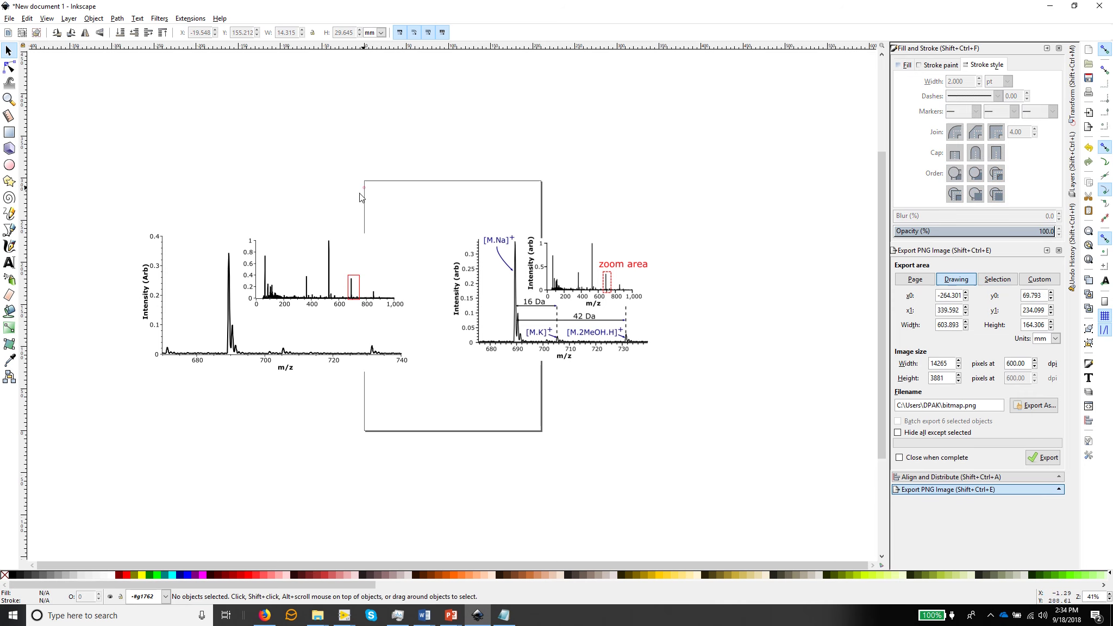
pyautogui.click(351, 280)
pyautogui.tripleClick(968, 81)
pyautogui.write('3')
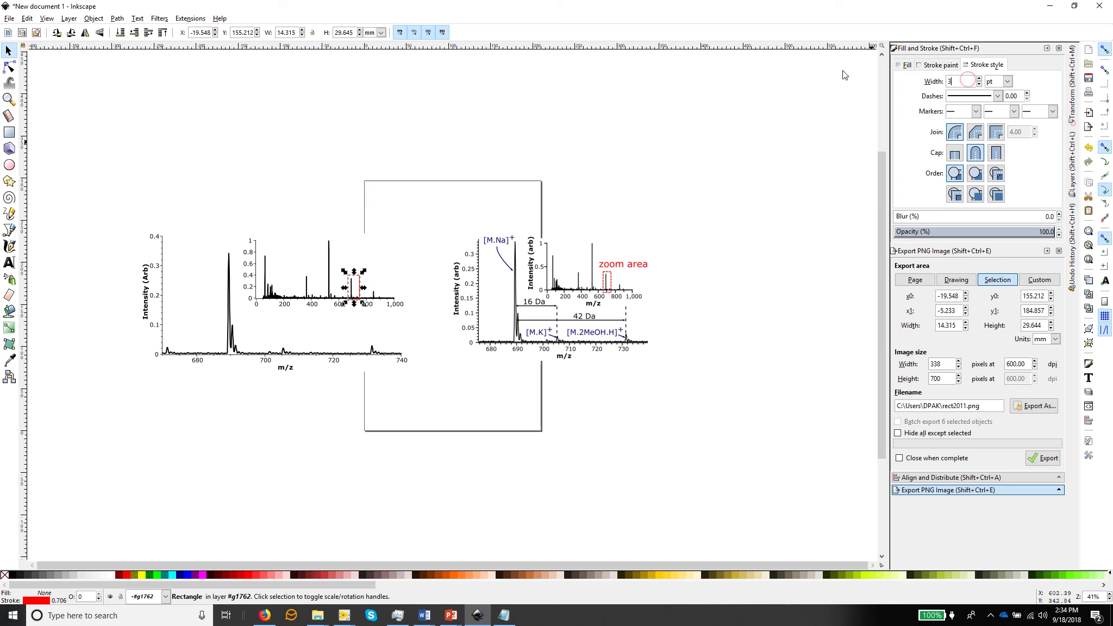
pyautogui.press('Return')
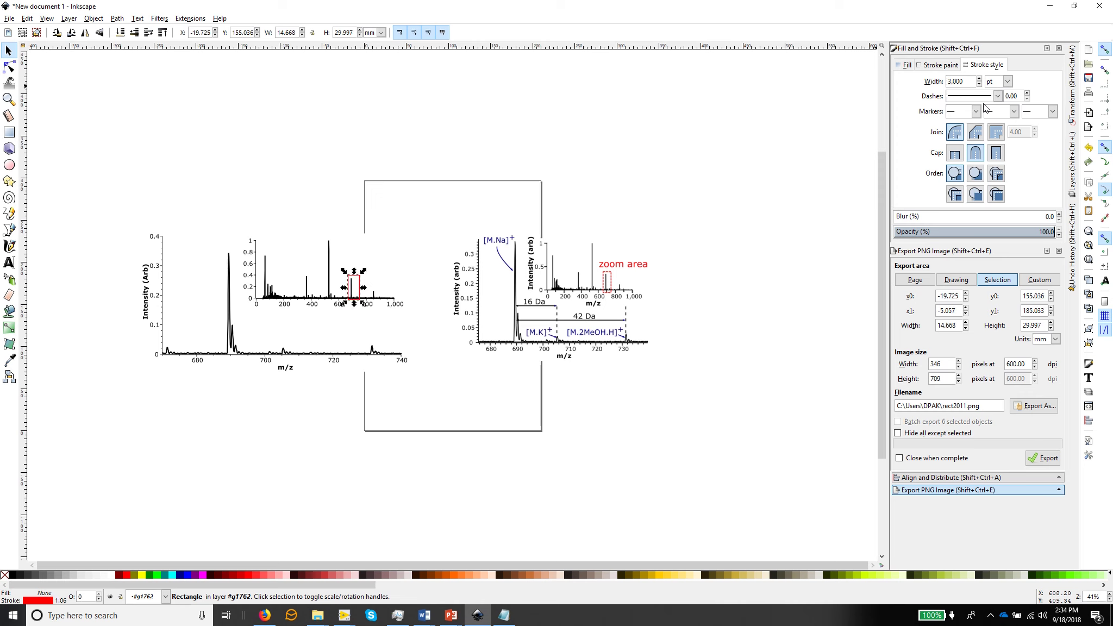
# Apply a dashed line pattern to the red rectangle's outline and deselect it.
pyautogui.click(997, 96)
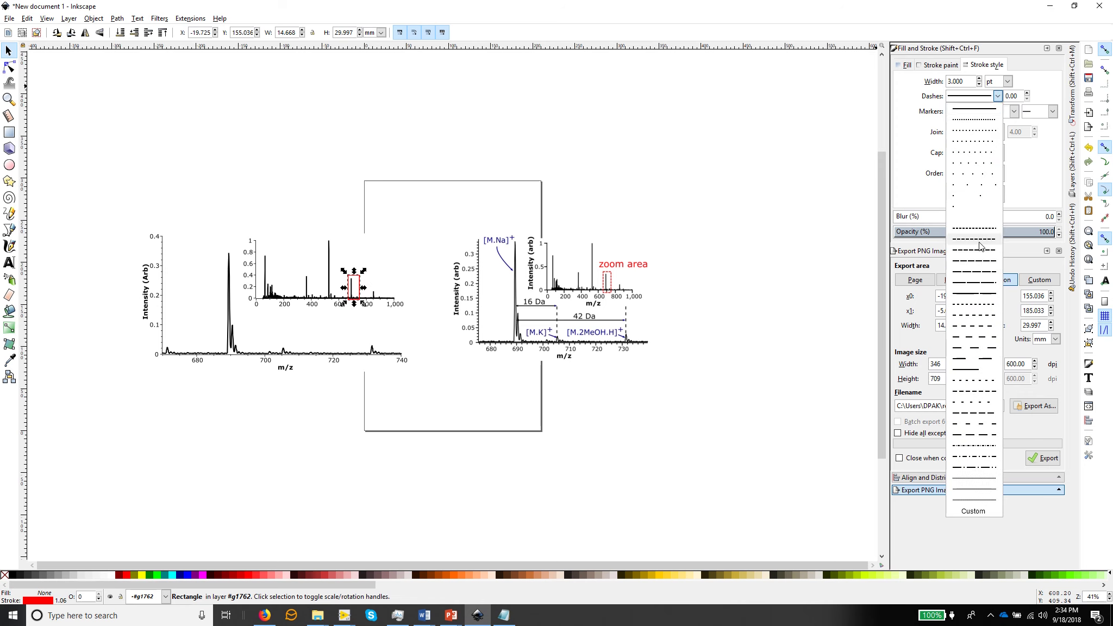
pyautogui.click(978, 317)
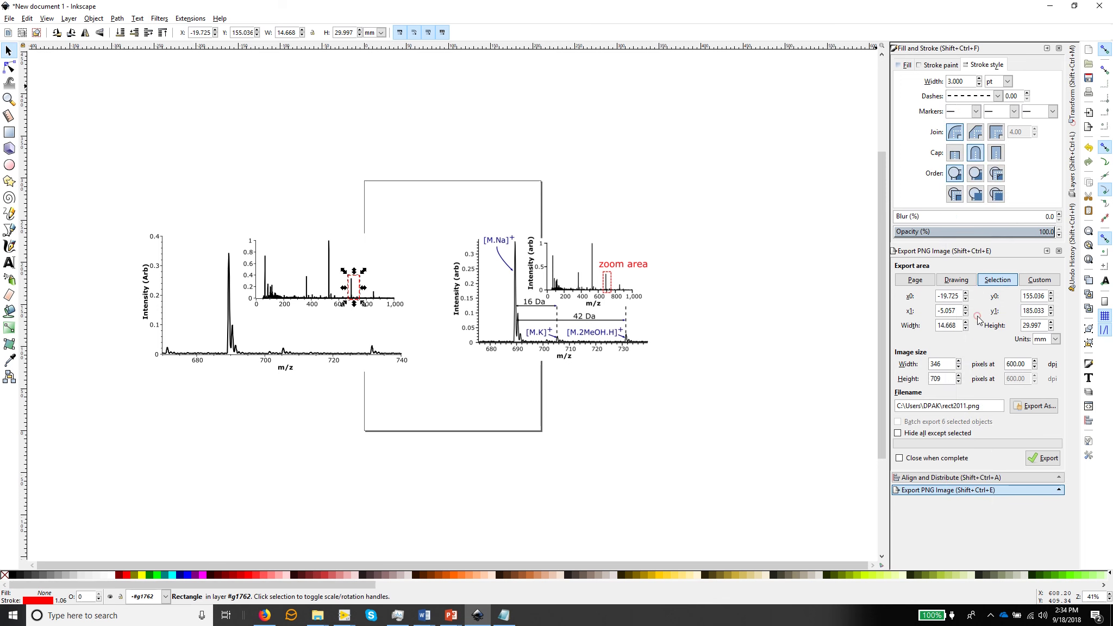
pyautogui.click(57, 74)
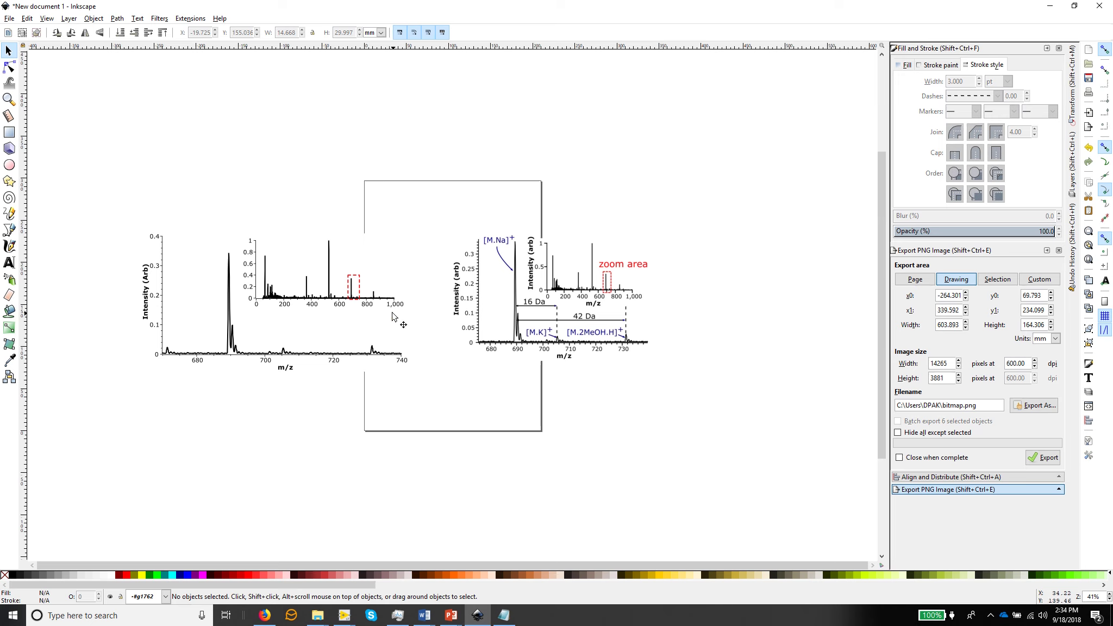
# Add the text "zoom area" above the inset's dashed rectangle and colour it red.
pyautogui.click(9, 263)
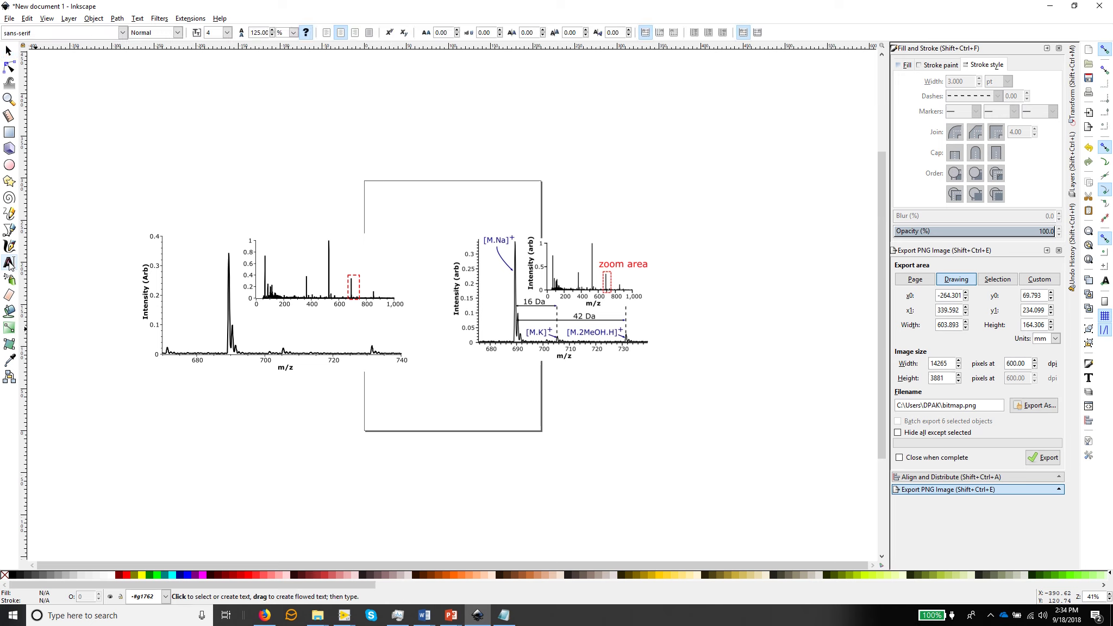
pyautogui.click(346, 258)
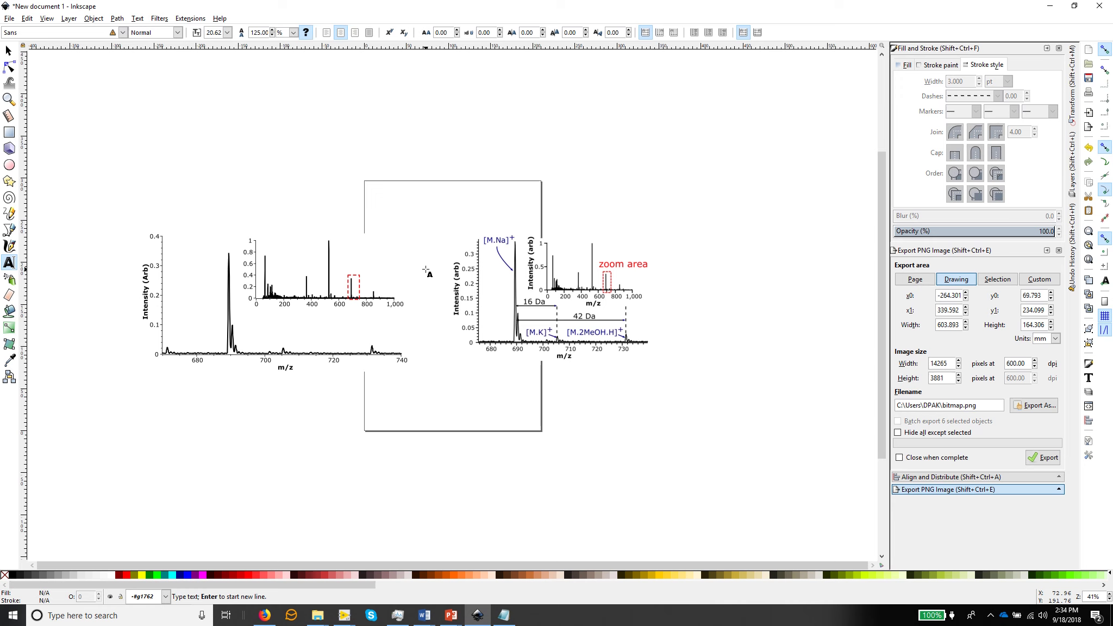
pyautogui.write('zoom area')
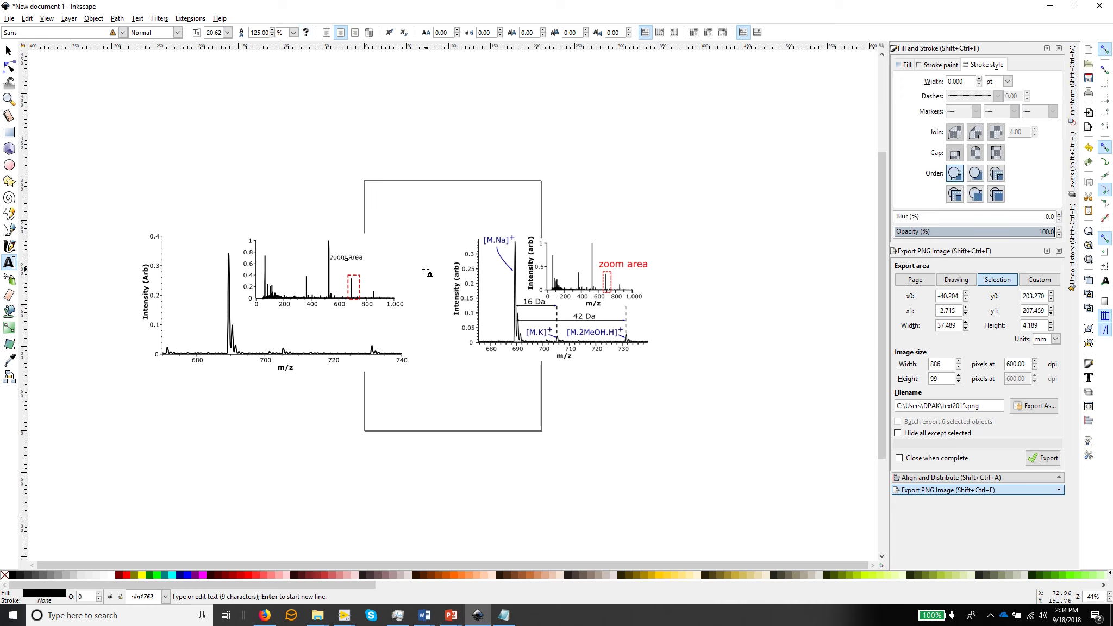
pyautogui.hotkey('ctrl', 'a')
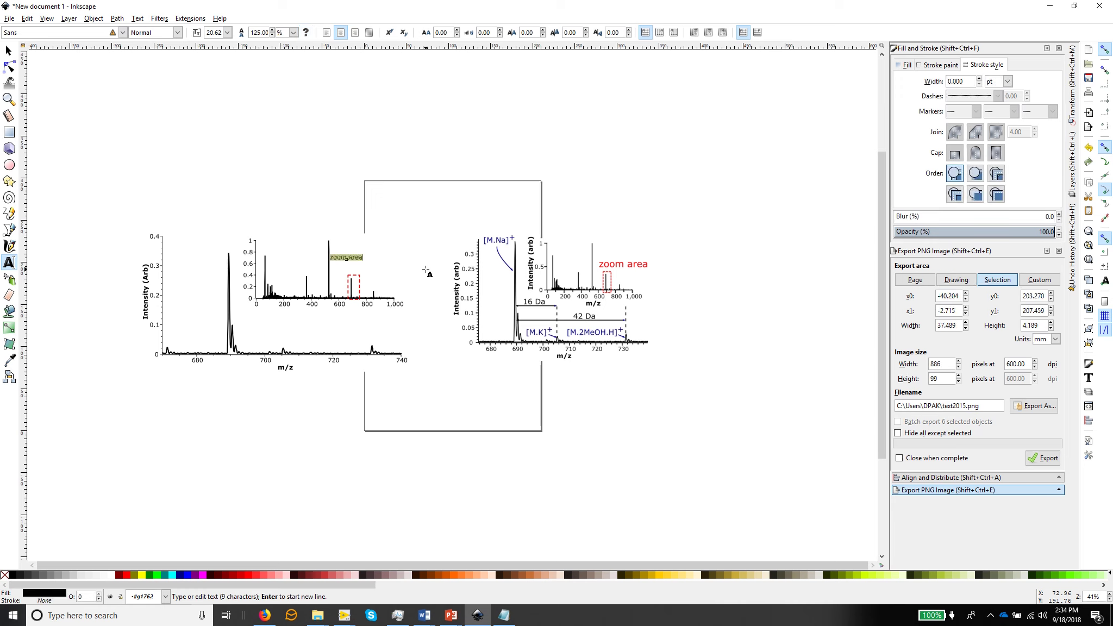
pyautogui.click(126, 577)
pyautogui.press('F1')
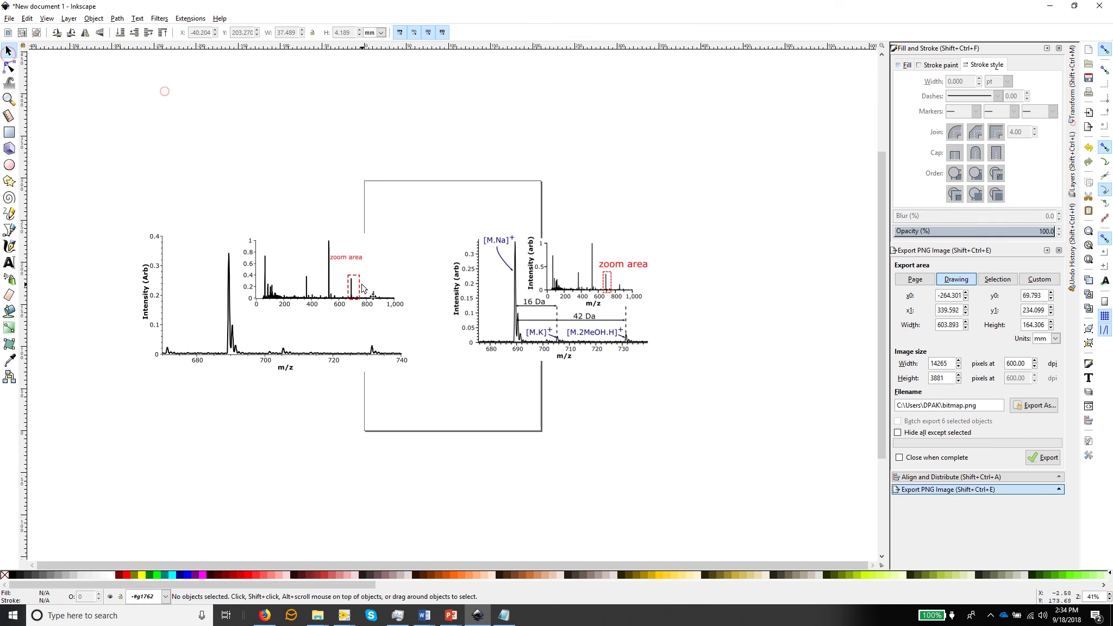
pyautogui.click(164, 91)
# Move the "zoom area" label down to just above the dashed rectangle and set its font size to 28, trying 24 first.
pyautogui.moveTo(343, 257); pyautogui.dragTo(352, 270)
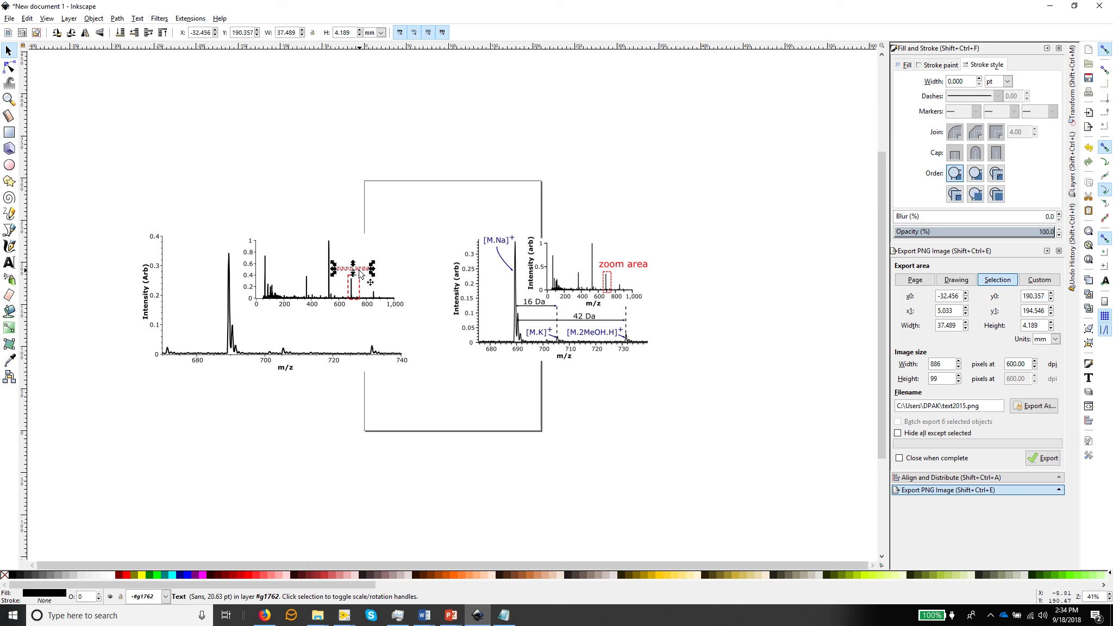
pyautogui.click(9, 263)
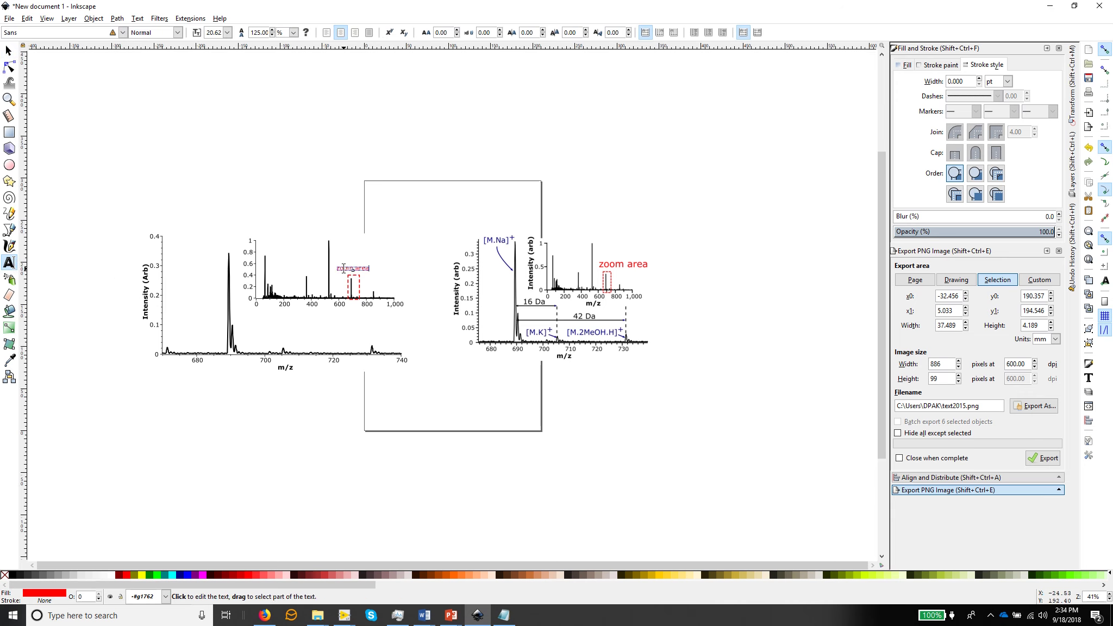
pyautogui.tripleClick(344, 268)
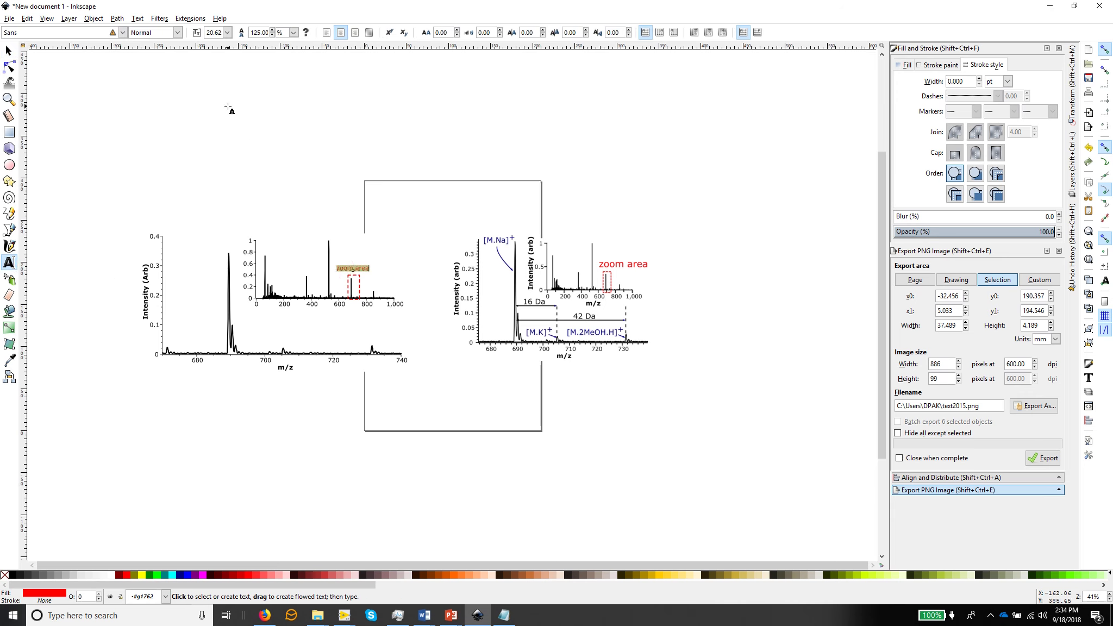
pyautogui.click(228, 33)
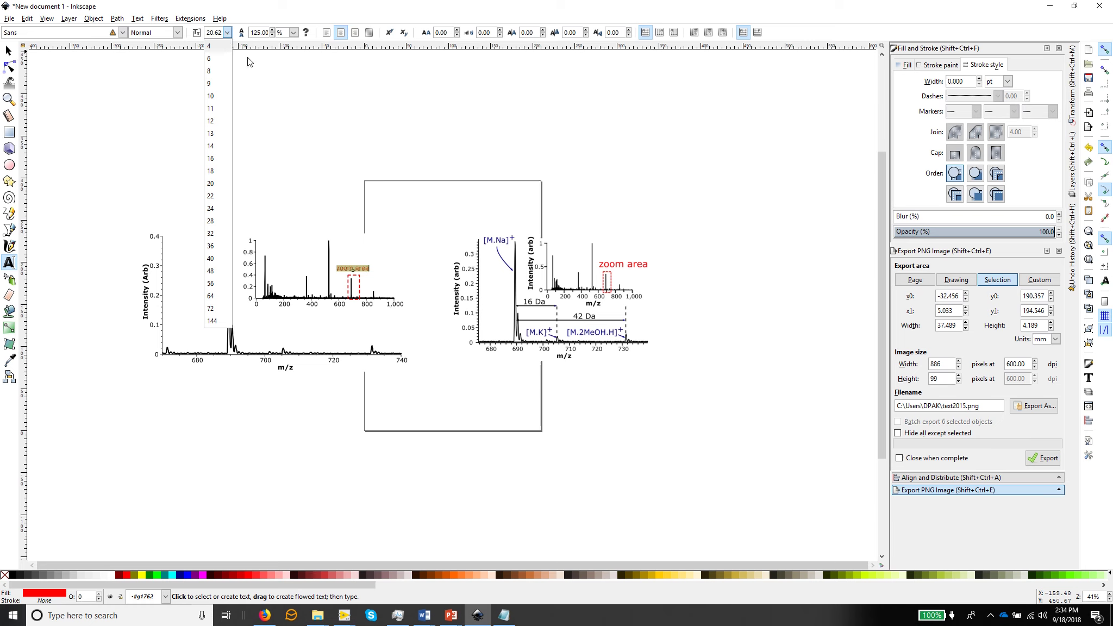
pyautogui.click(217, 210)
pyautogui.click(227, 32)
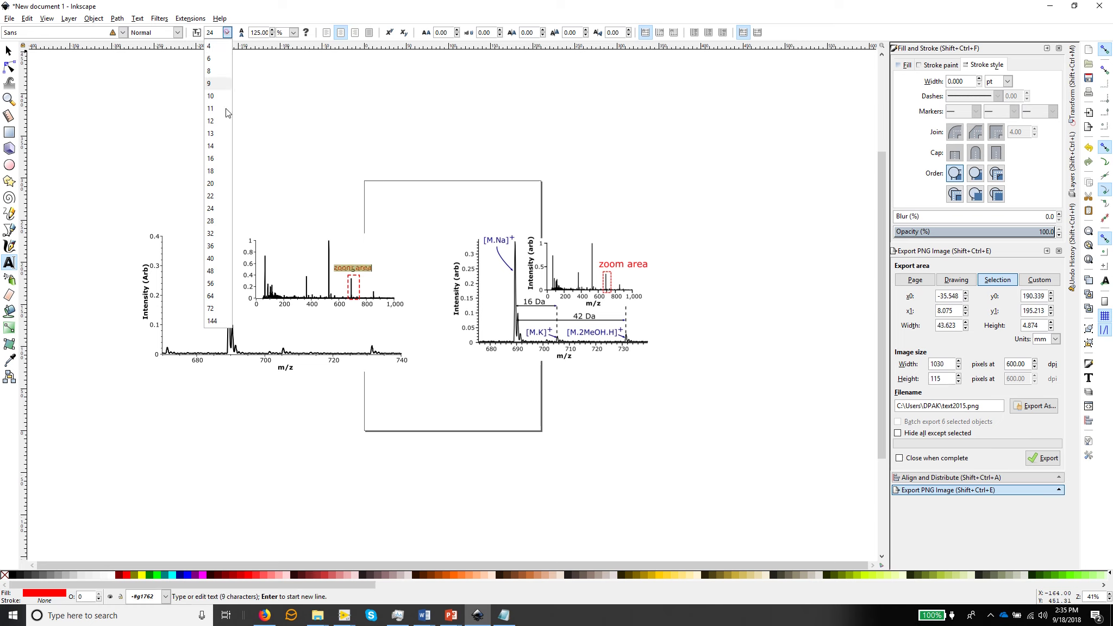
pyautogui.click(217, 225)
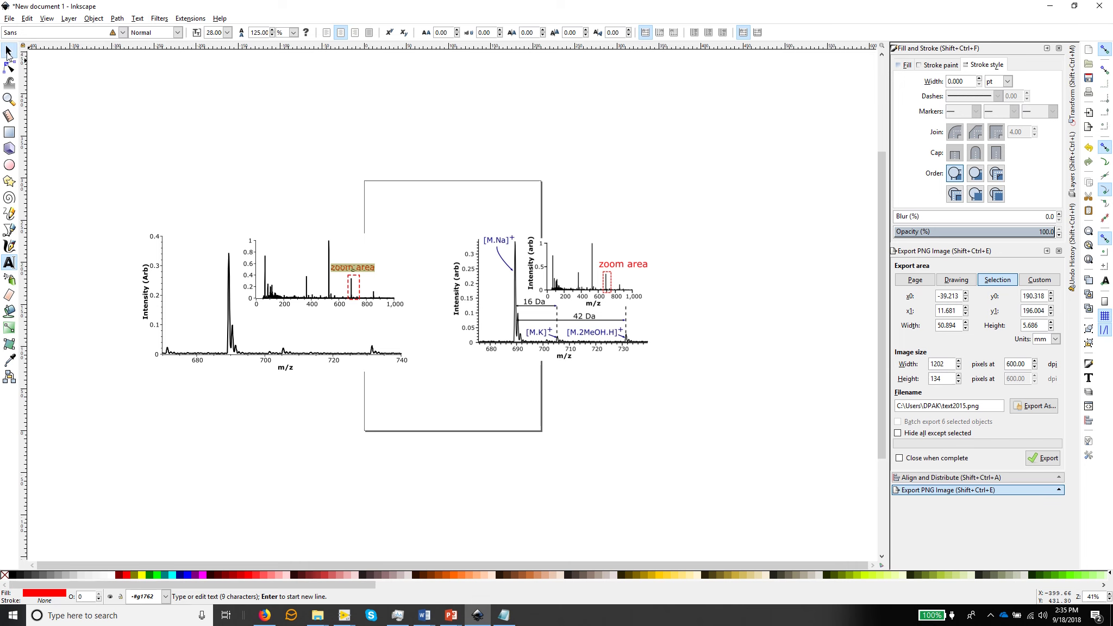
# Nudge the "zoom area" label slightly to the right to centre it over the dashed rectangle, and deselect it.
pyautogui.click(8, 51)
pyautogui.click(117, 124)
pyautogui.click(363, 275)
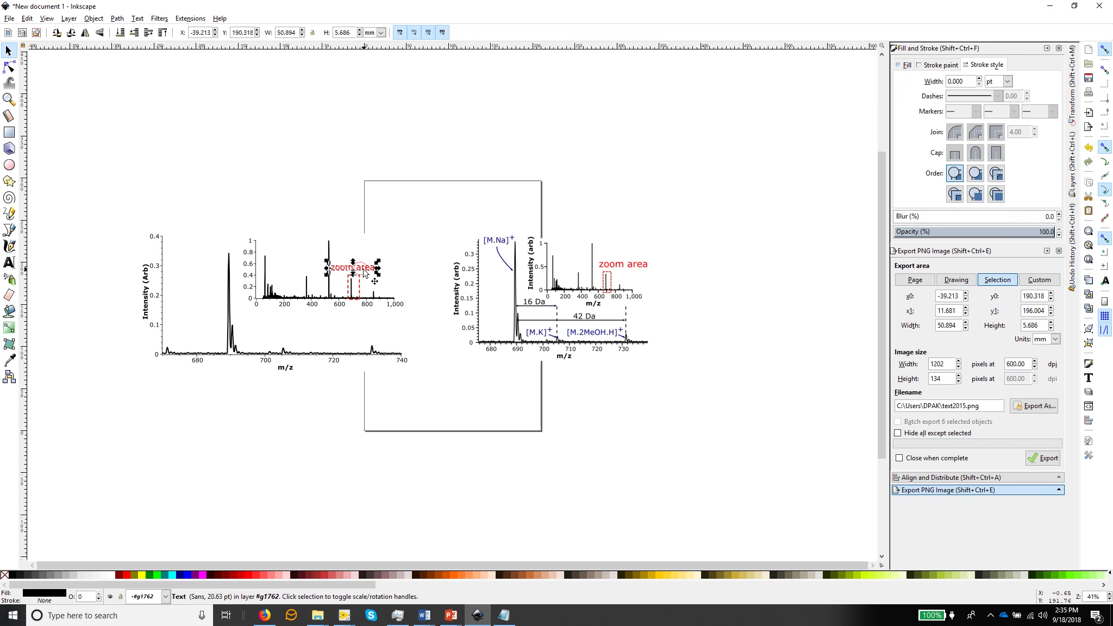
pyautogui.press('Right')
pyautogui.press('Right')
pyautogui.press('Right')
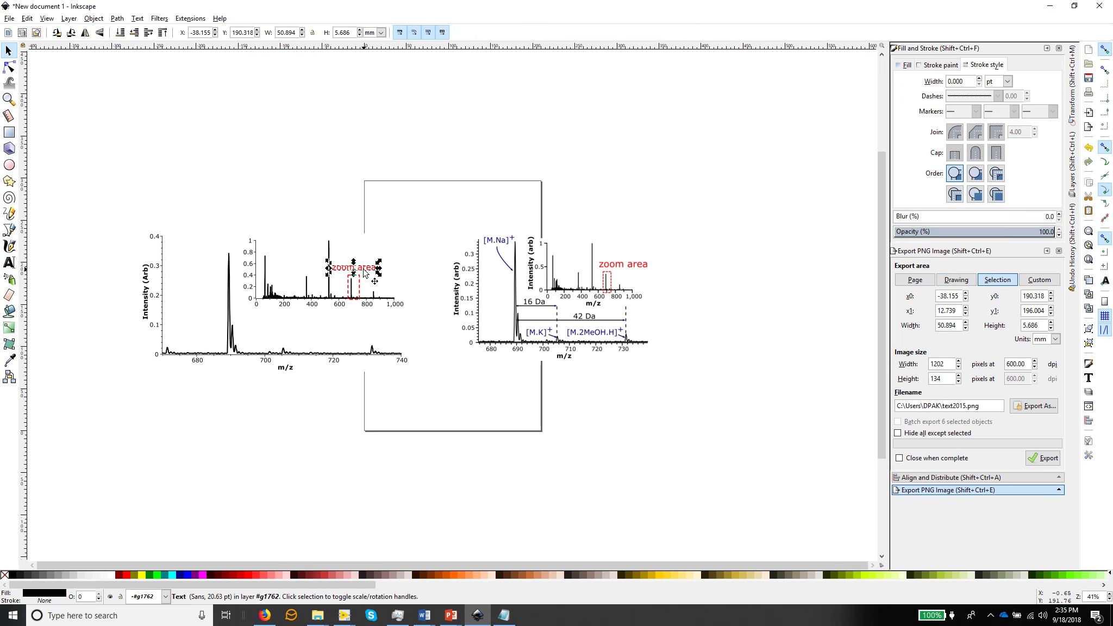
pyautogui.click(329, 190)
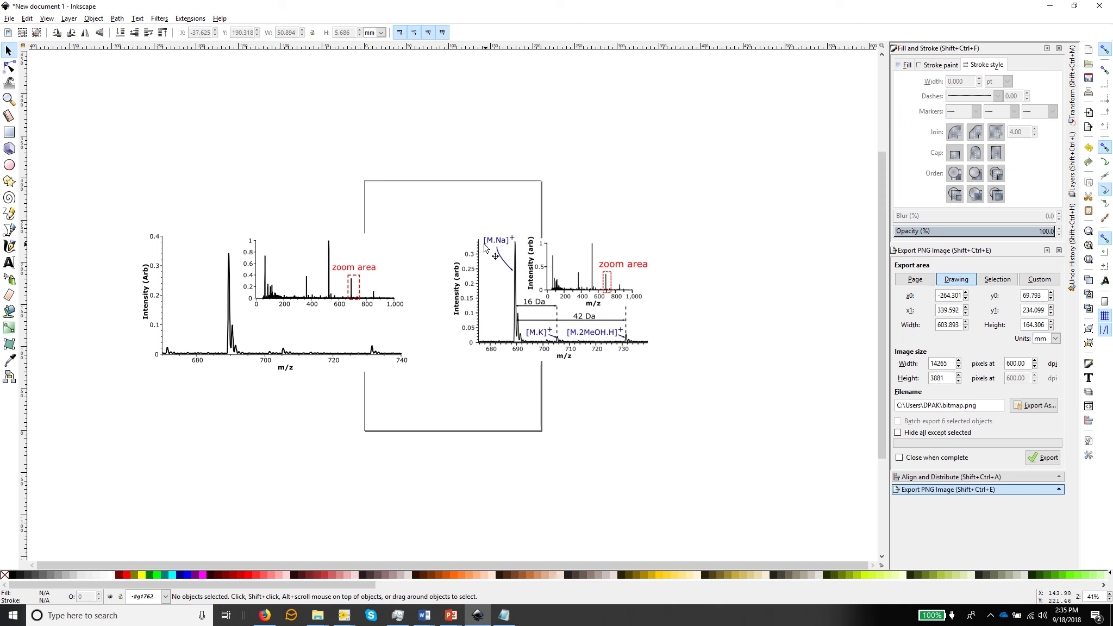
# Add the text "[M.Na]+" to the upper left of the large graph's main peak, with the plus sign as superscript, and deselect it.
pyautogui.click(11, 263)
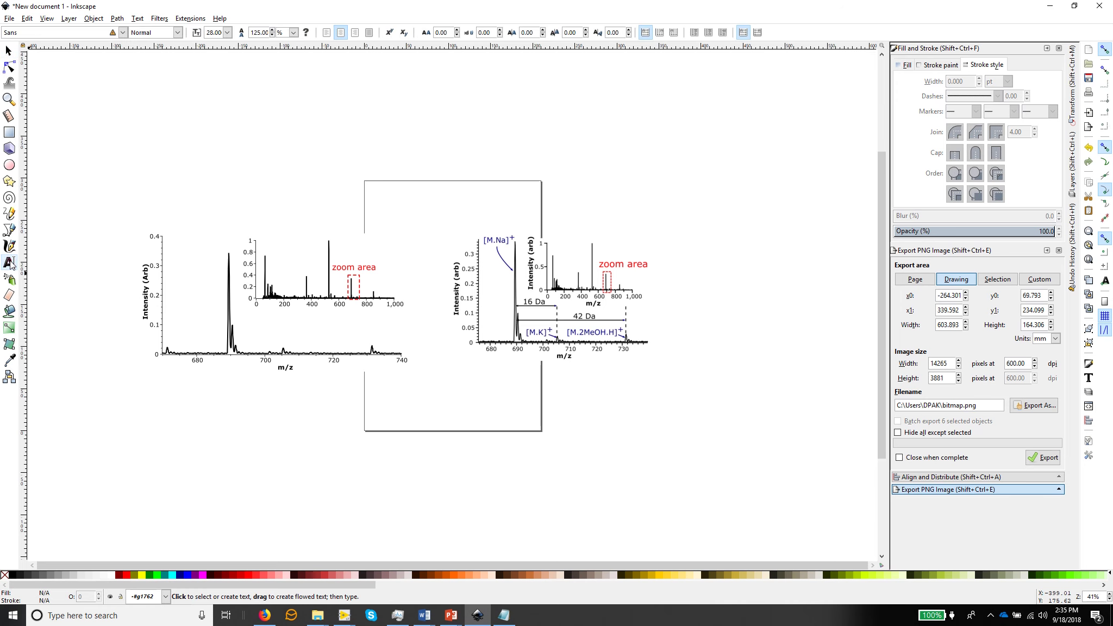
pyautogui.click(190, 242)
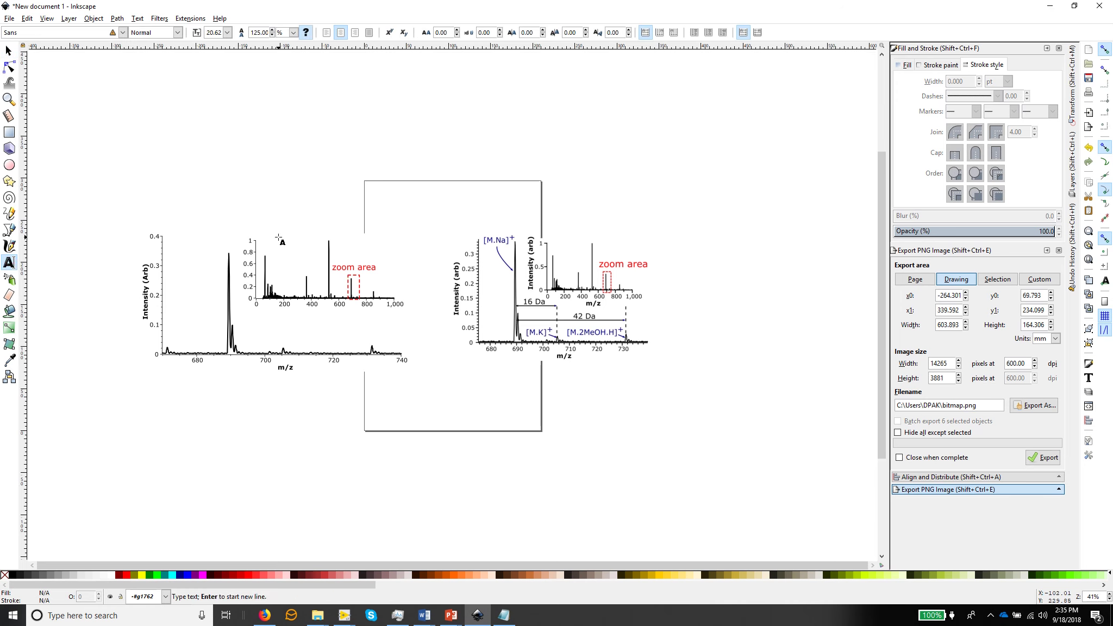
pyautogui.write('(')
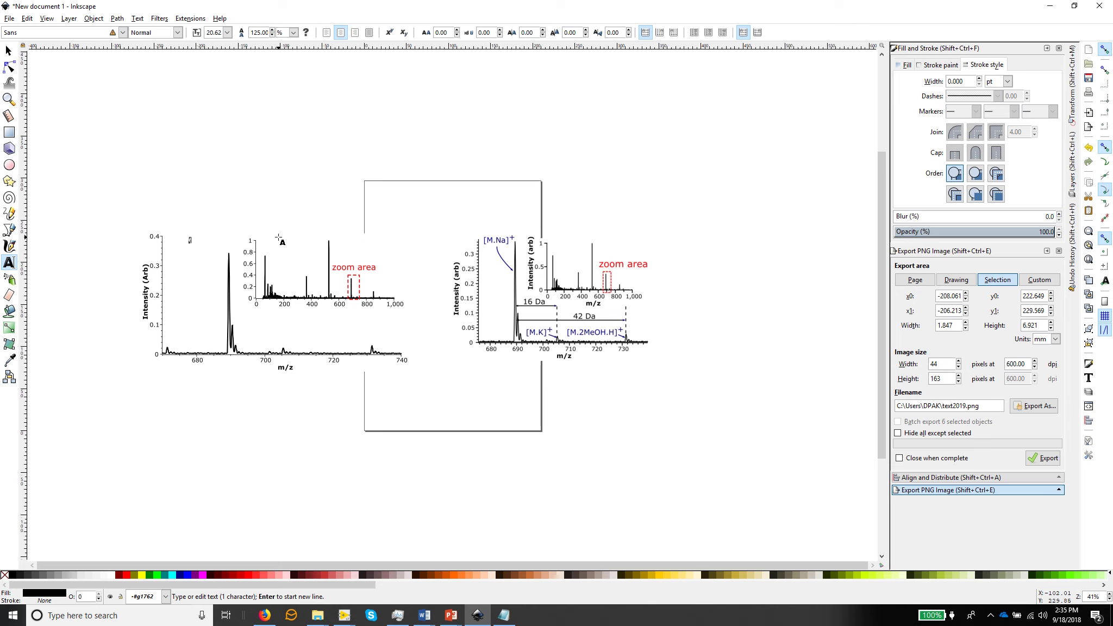
pyautogui.write('M.Na]+')
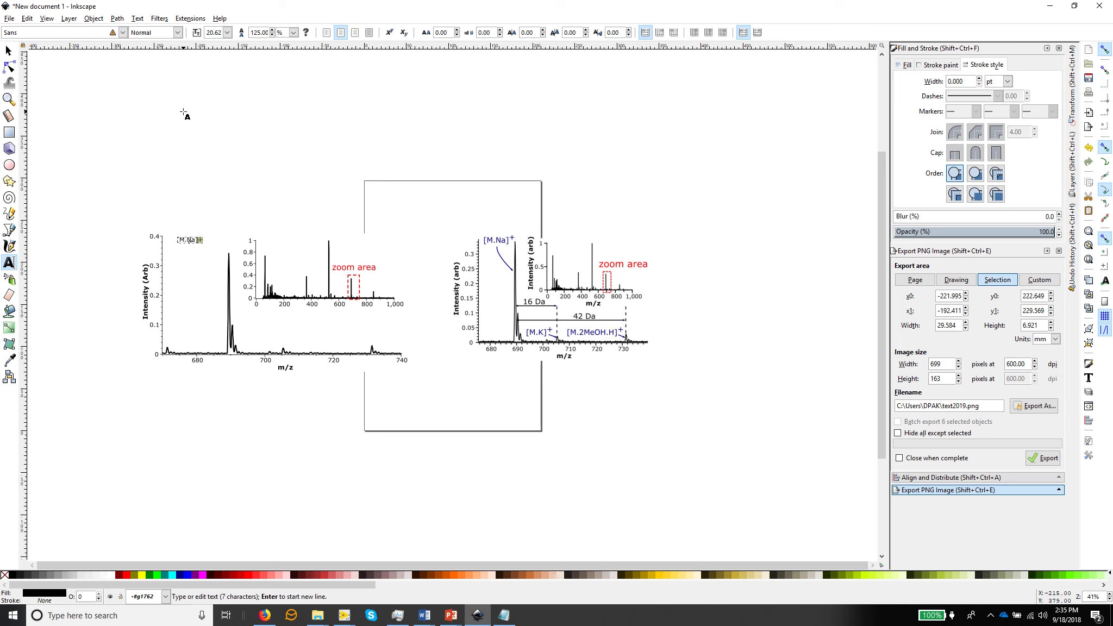
pyautogui.click(390, 33)
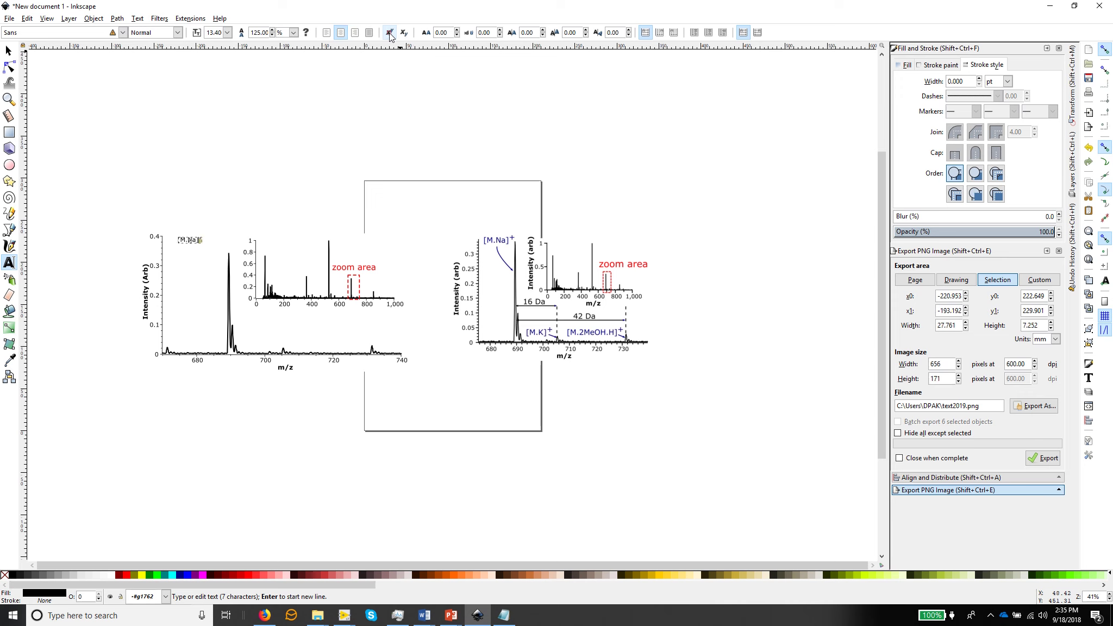
pyautogui.click(8, 49)
pyautogui.click(117, 184)
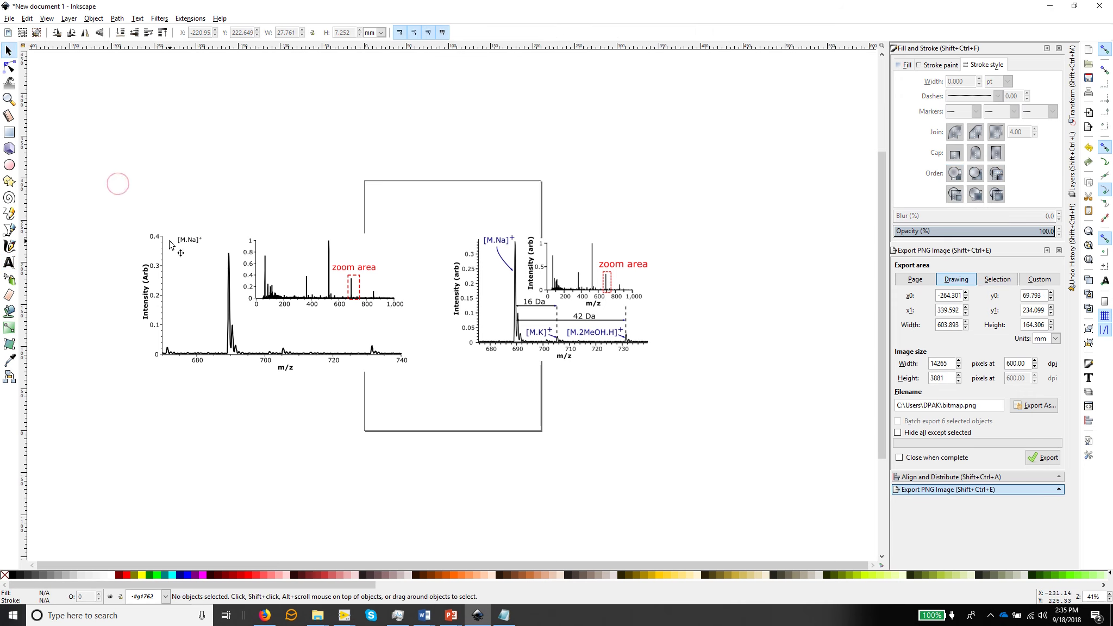
# Check the "zoom area" label's font size and set the "[M.Na]+" label to the same size, 28.
pyautogui.doubleClick(339, 269)
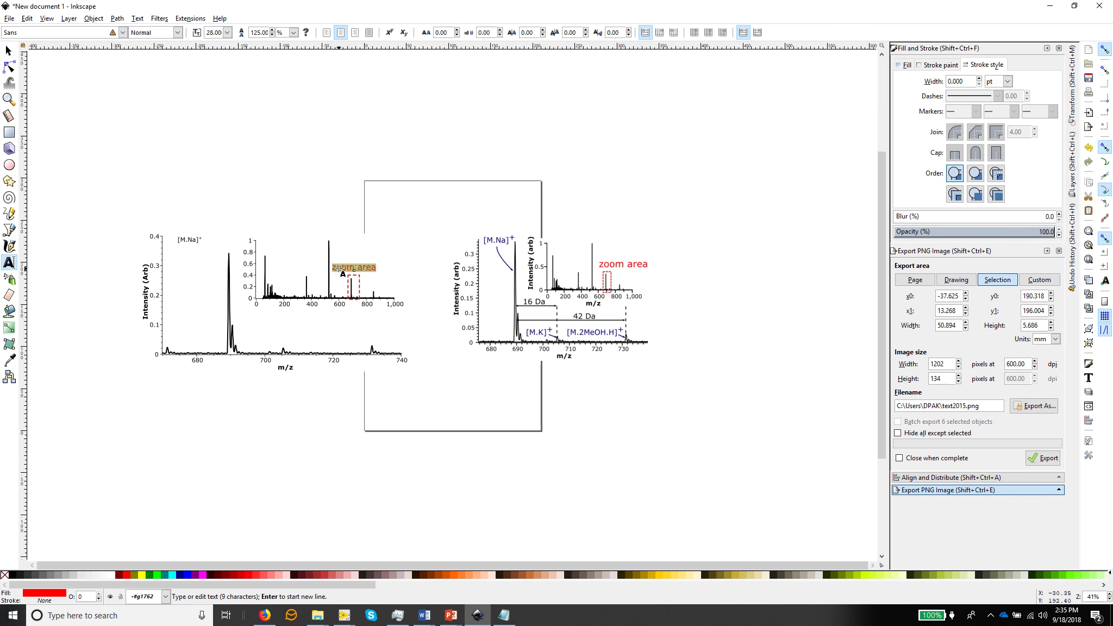
pyautogui.doubleClick(191, 239)
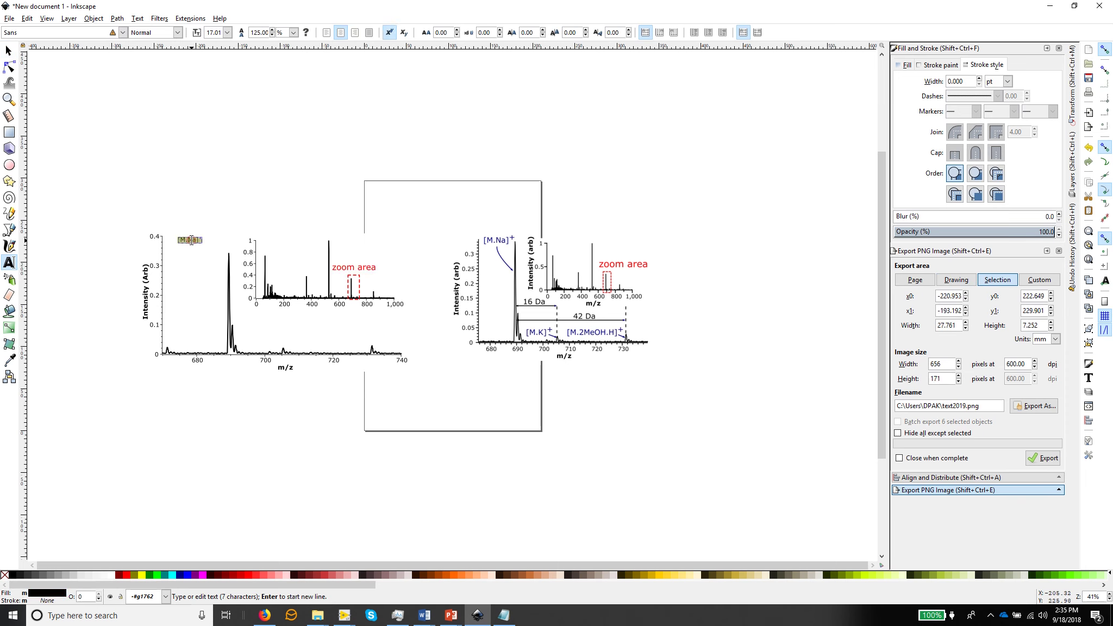
pyautogui.click(227, 32)
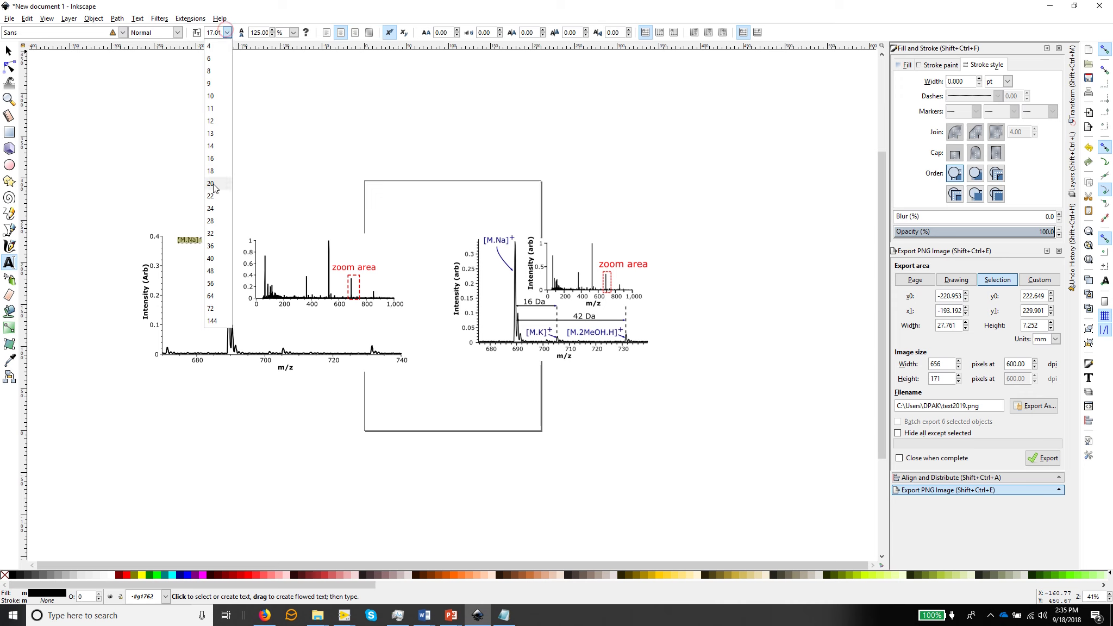
pyautogui.click(214, 213)
pyautogui.click(9, 50)
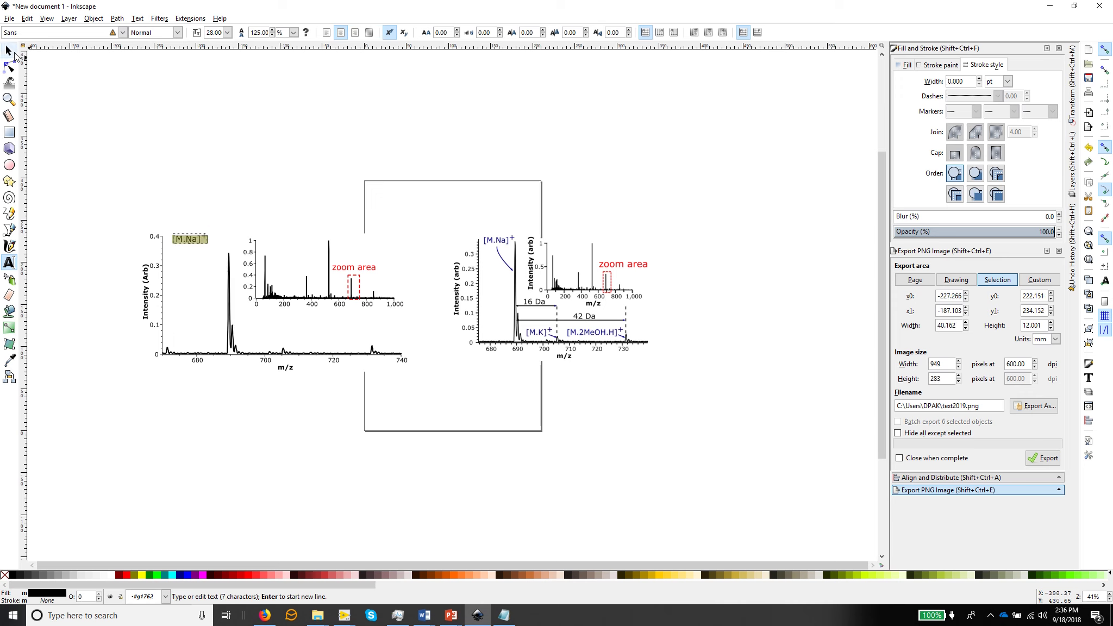
# Move the "[M.Na]+" label slightly down and right towards the main peak, colour it navy blue and deselect it.
pyautogui.moveTo(189, 240); pyautogui.dragTo(201, 245)
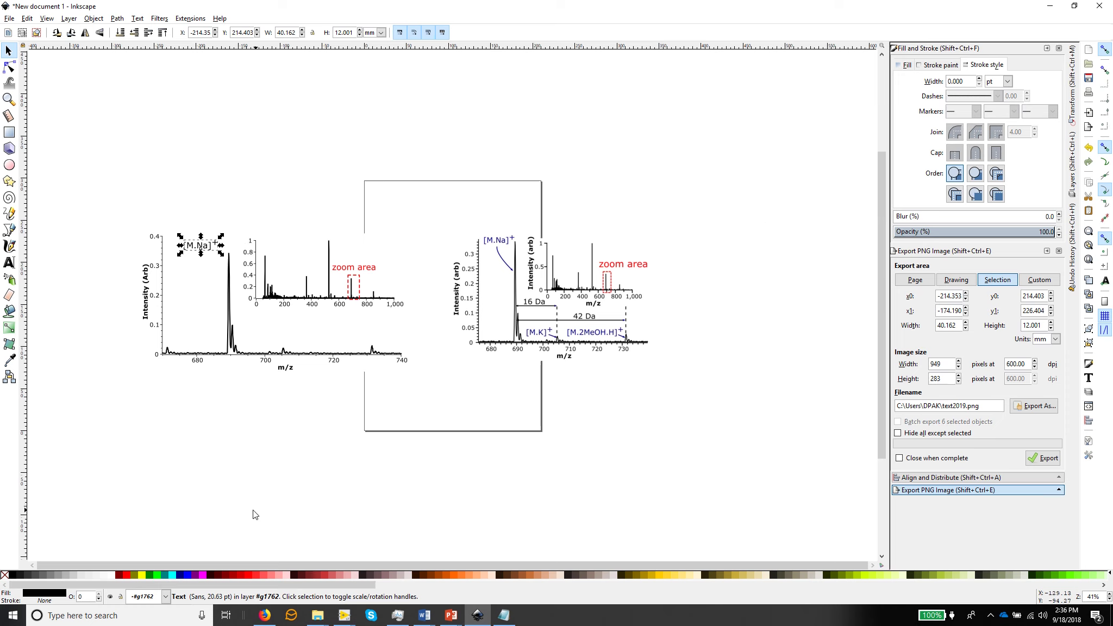
pyautogui.click(180, 575)
pyautogui.click(89, 143)
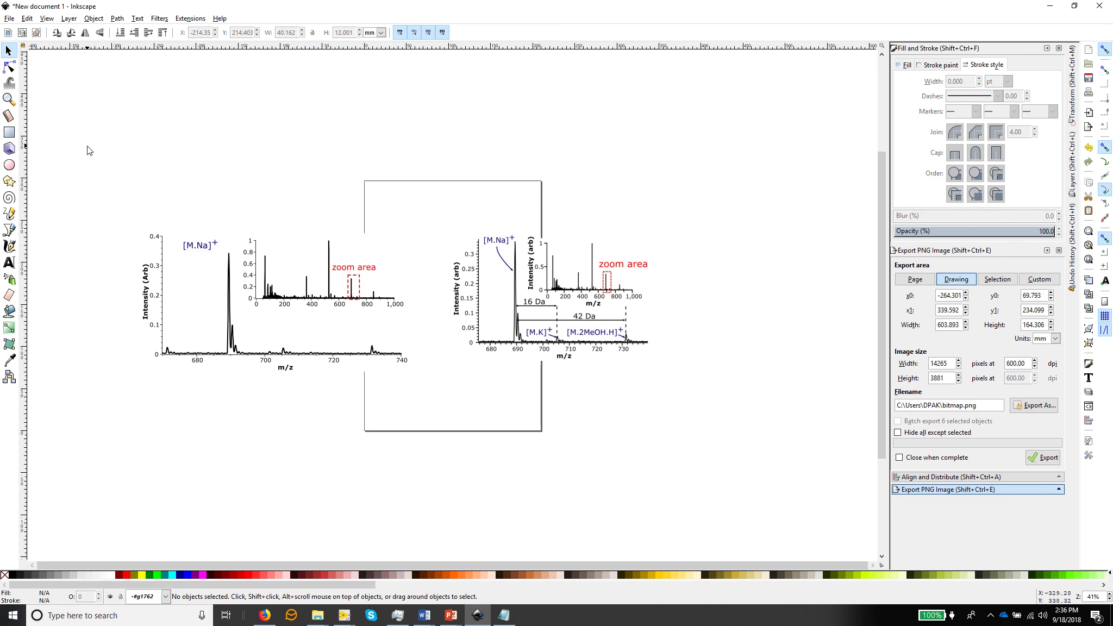
# Try a freehand Pencil line from below the "[M.Na]+" label towards the main peak, and undo it.
pyautogui.moveTo(89, 144); pyautogui.dragTo(720, 447)
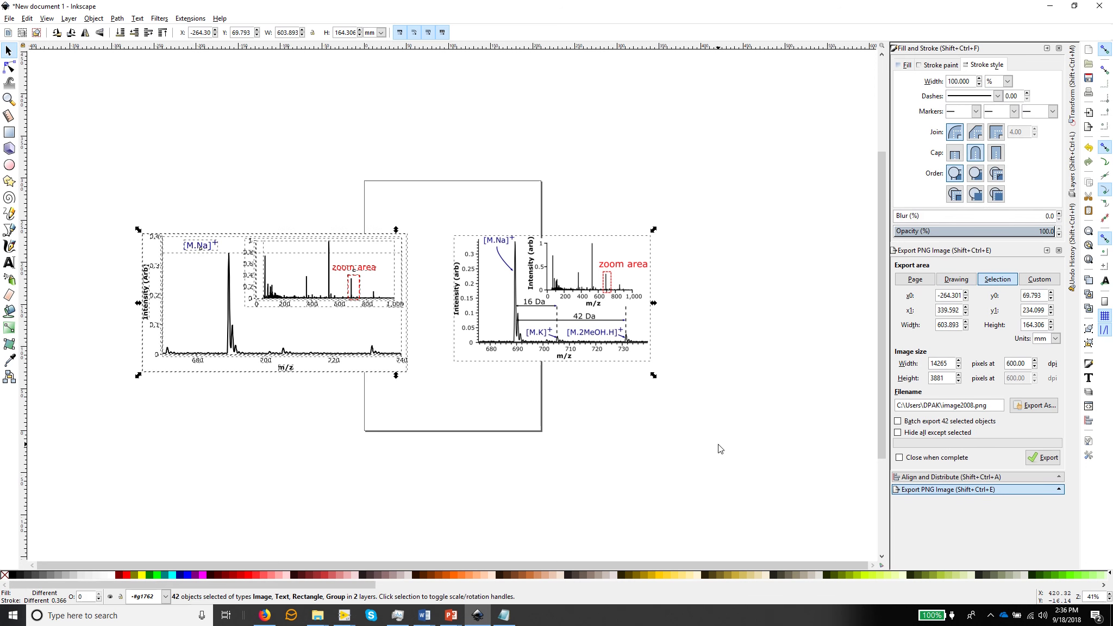
pyautogui.press('+')
pyautogui.press('+')
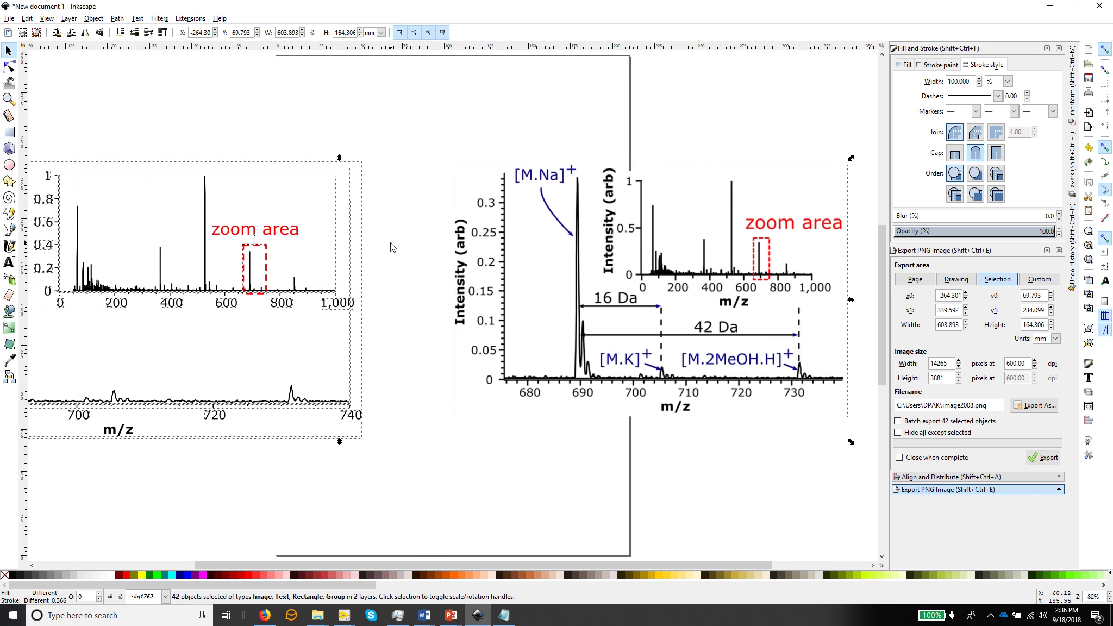
pyautogui.press('4')
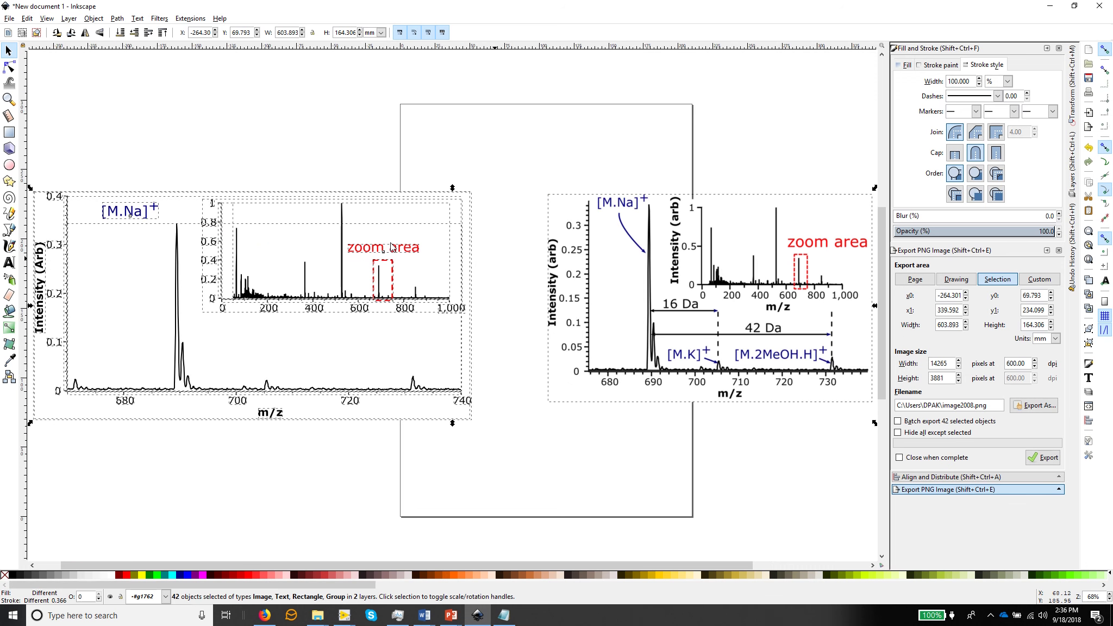
pyautogui.click(271, 480)
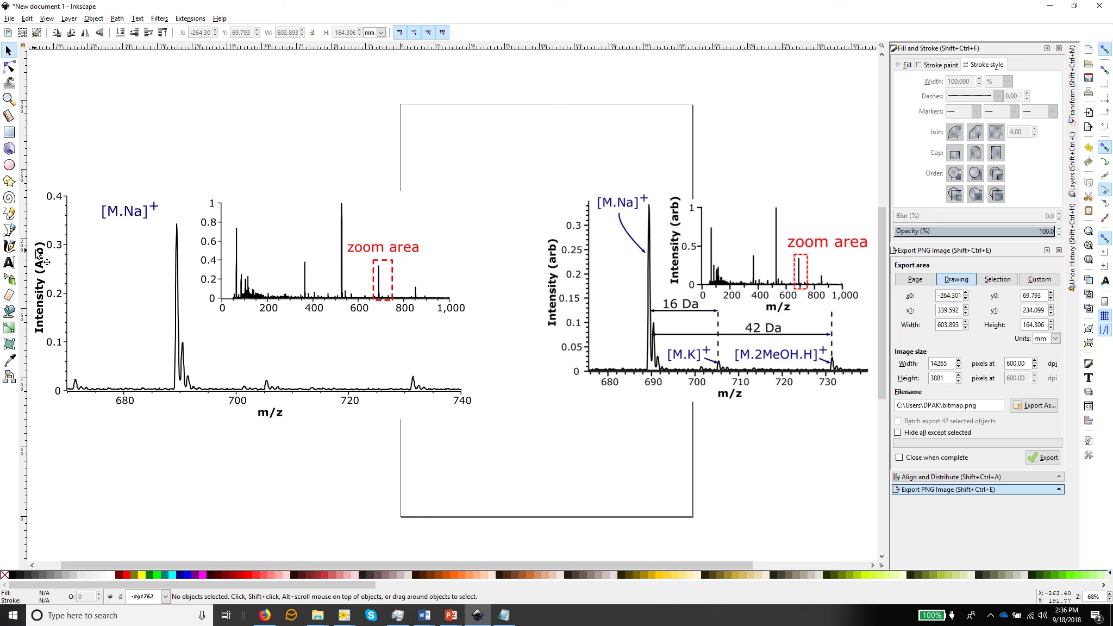
pyautogui.click(9, 213)
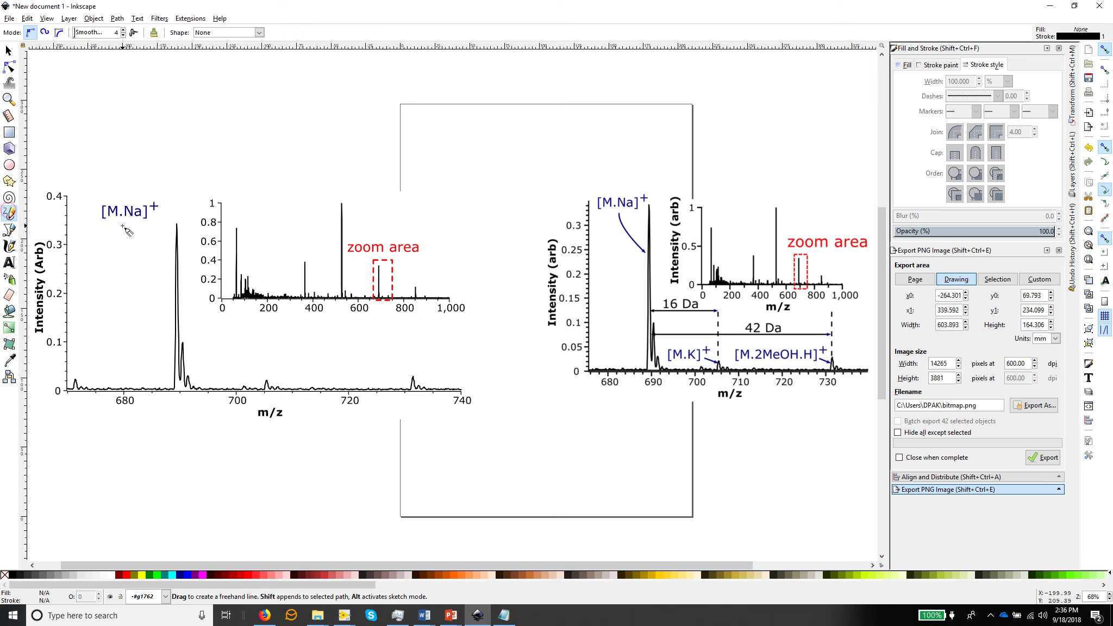
pyautogui.moveTo(122, 225)
pyautogui.mouseDown()
pyautogui.moveTo(105, 241)
pyautogui.moveTo(146, 260)
pyautogui.moveTo(148, 305)
pyautogui.moveTo(165, 307)
pyautogui.mouseUp()
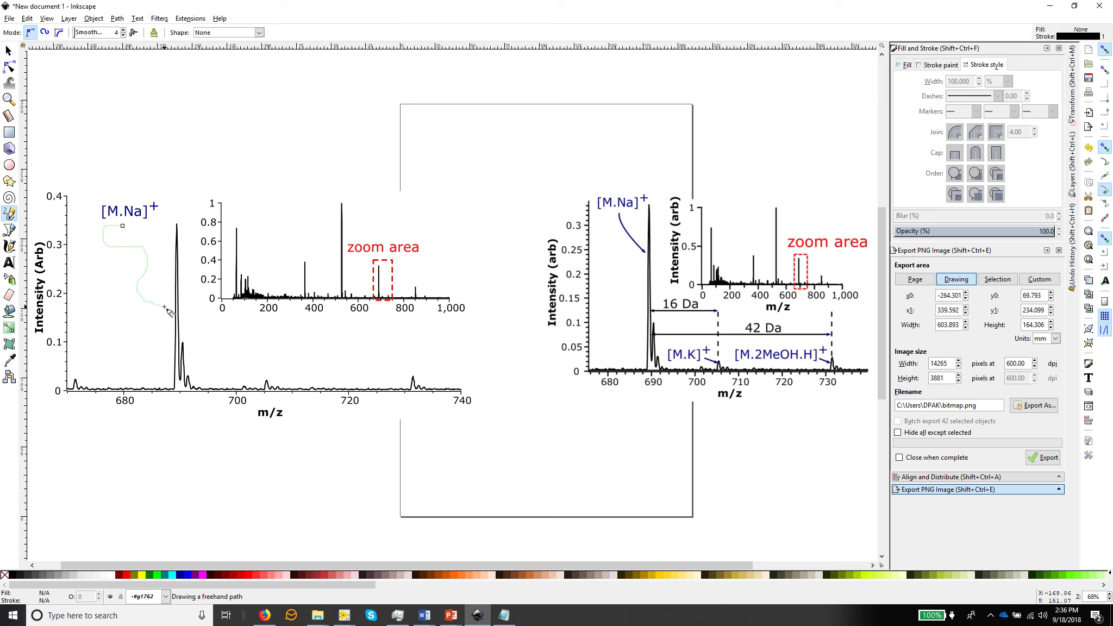
pyautogui.hotkey('ctrl', 'z')
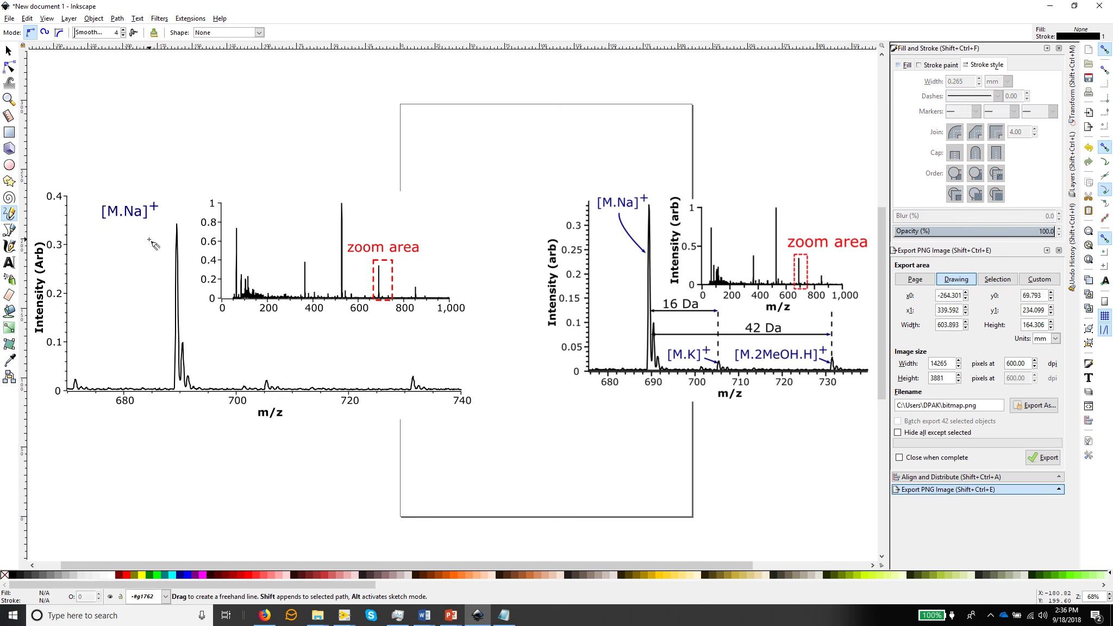
# Try a straight Bezier line about 35 mm wide and 41 mm high from the "[M.Na]+" label to the main peak, and remove it.
pyautogui.click(9, 233)
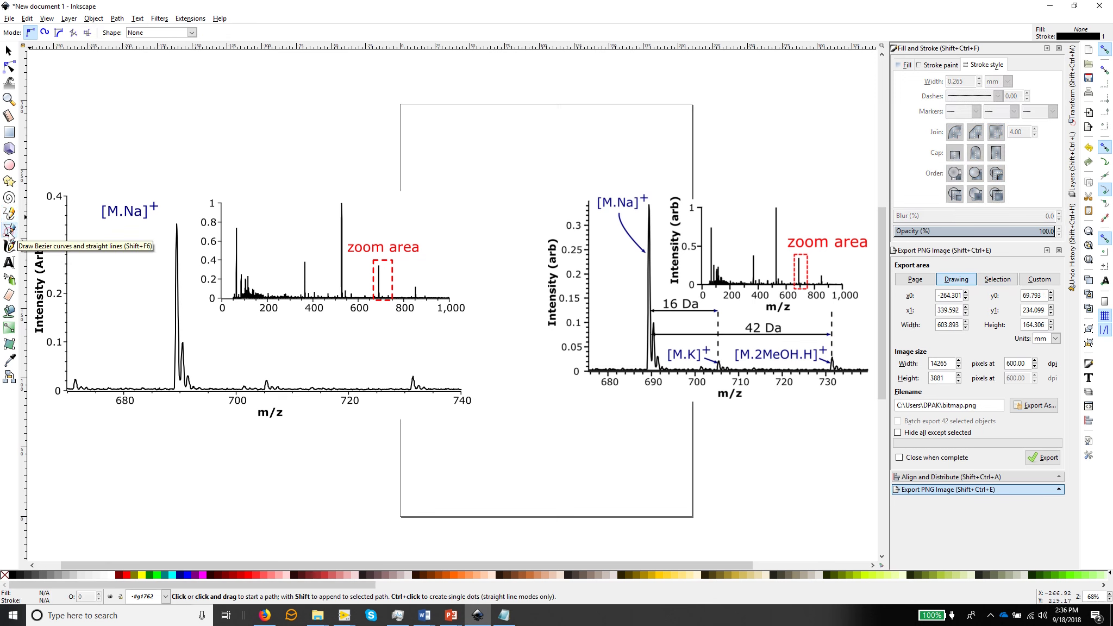
pyautogui.click(123, 224)
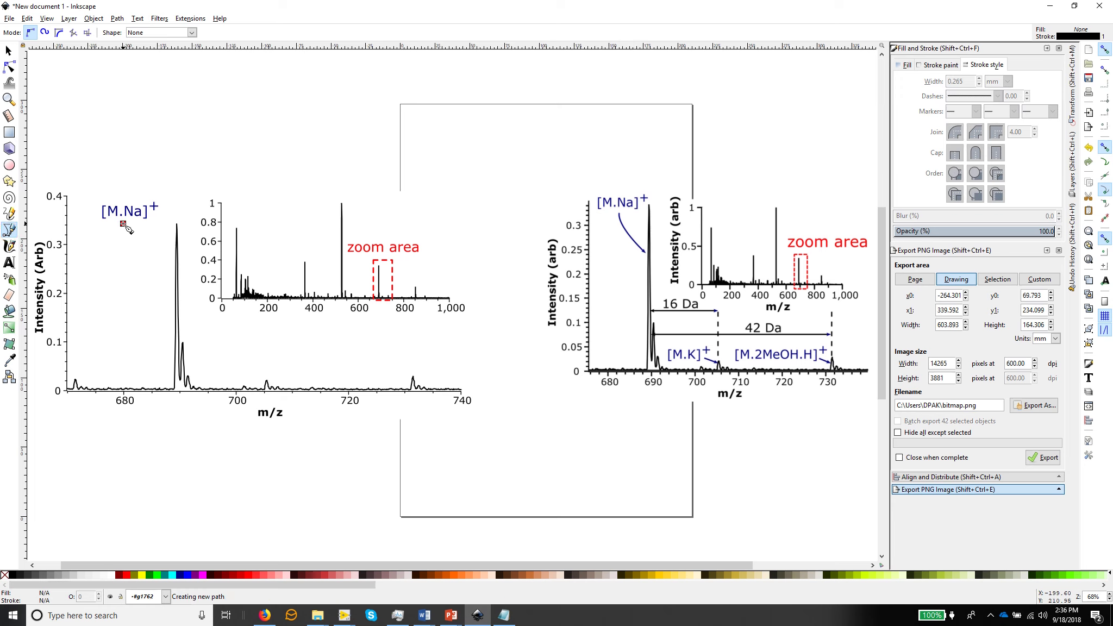
pyautogui.doubleClick(172, 281)
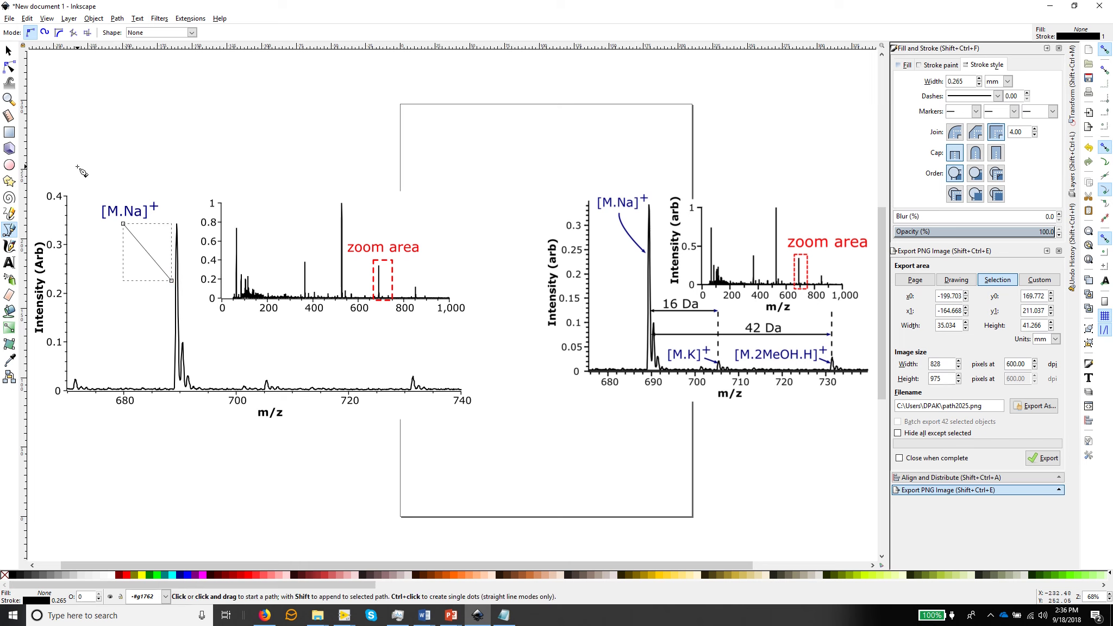
pyautogui.press('s')
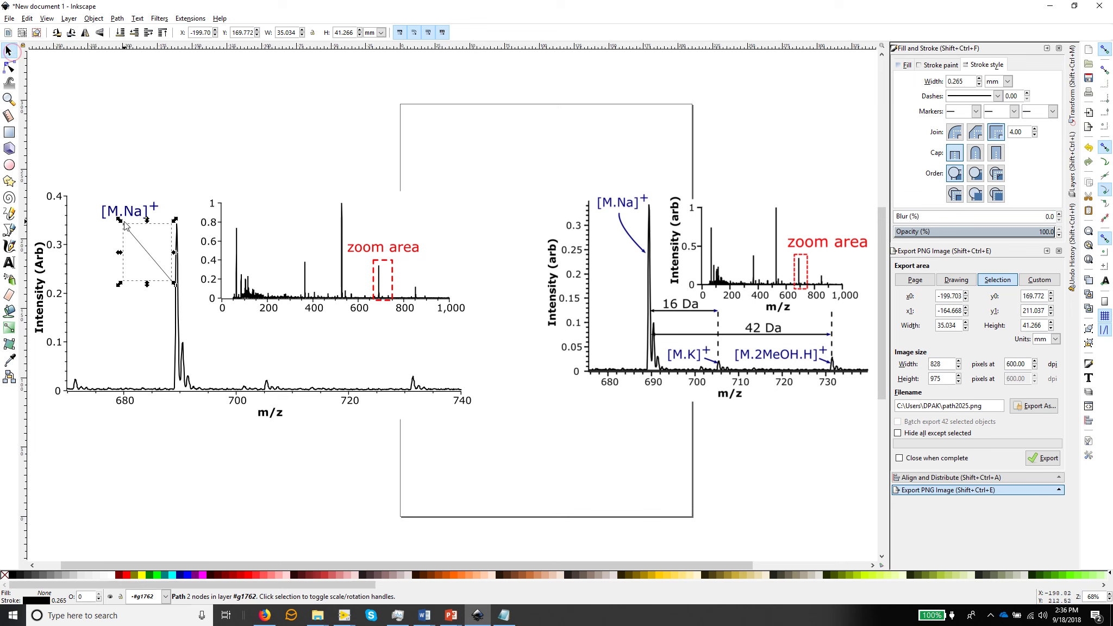
pyautogui.press('Escape')
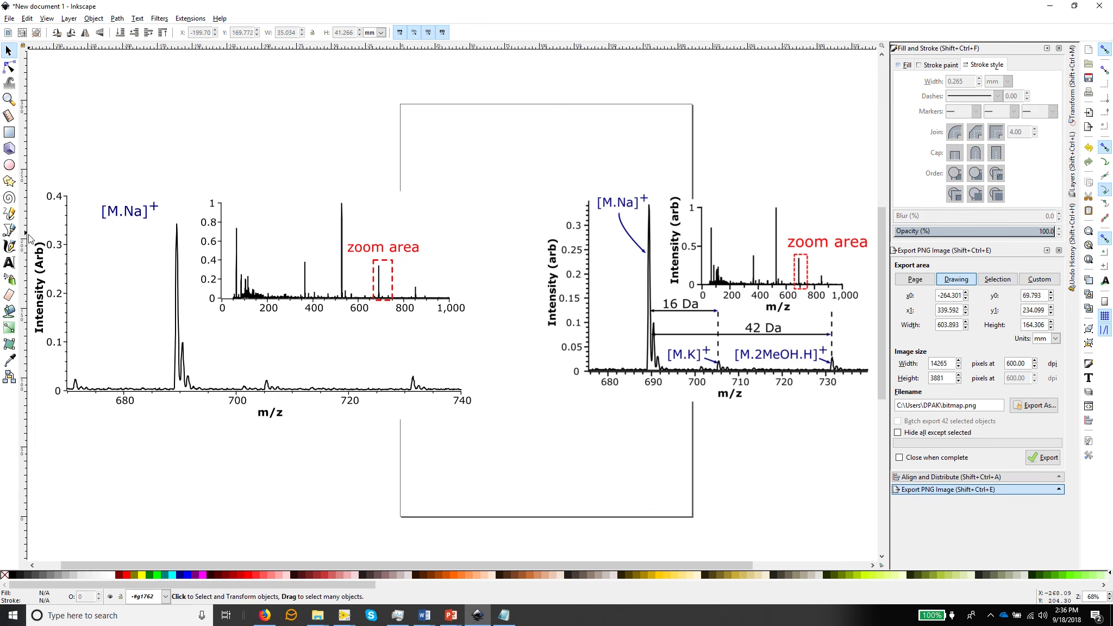
# Draw a curved Bezier line about 36 mm wide and 35 mm high from below the "[M.Na]+" label to the main peak.
pyautogui.click(8, 230)
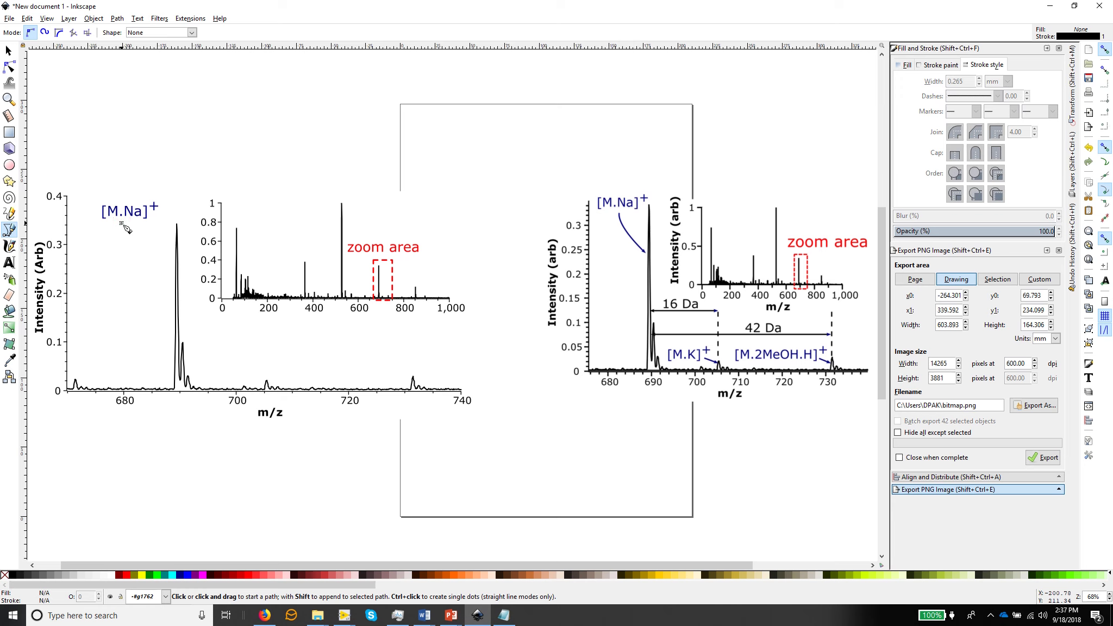
pyautogui.moveTo(121, 222); pyautogui.dragTo(121, 243)
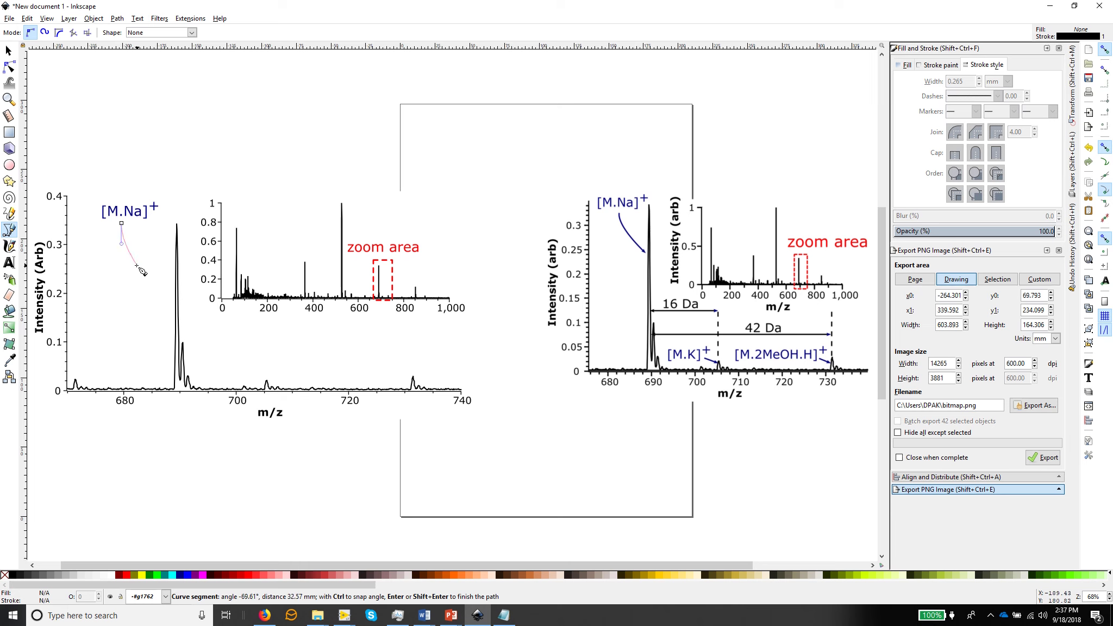
pyautogui.doubleClick(171, 270)
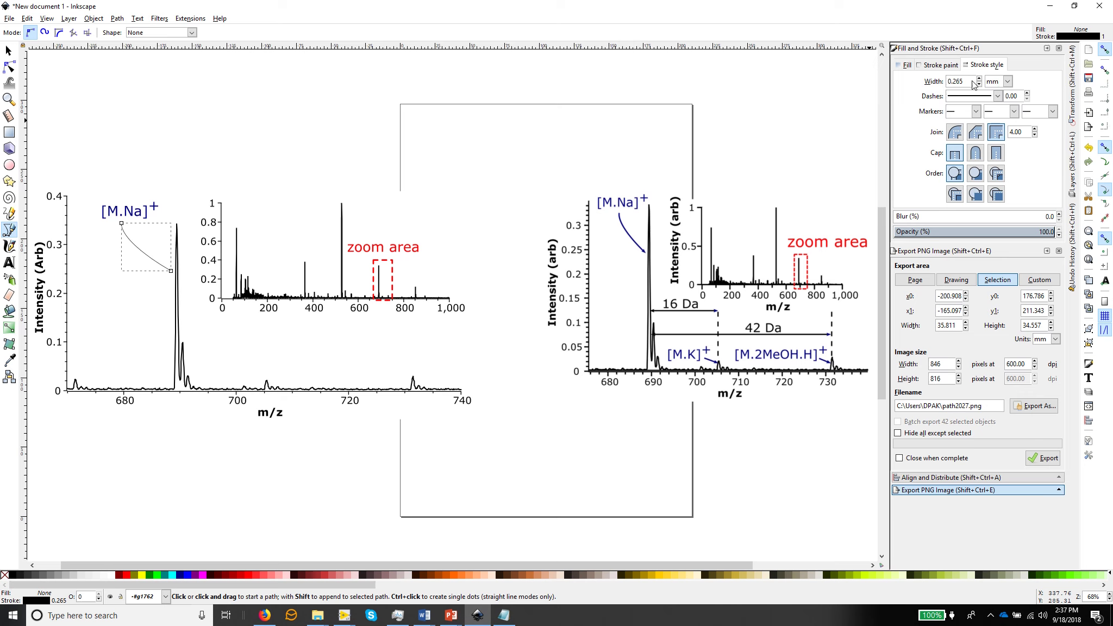
# Set the curved line's stroke width to 3 pt.
pyautogui.click(1008, 82)
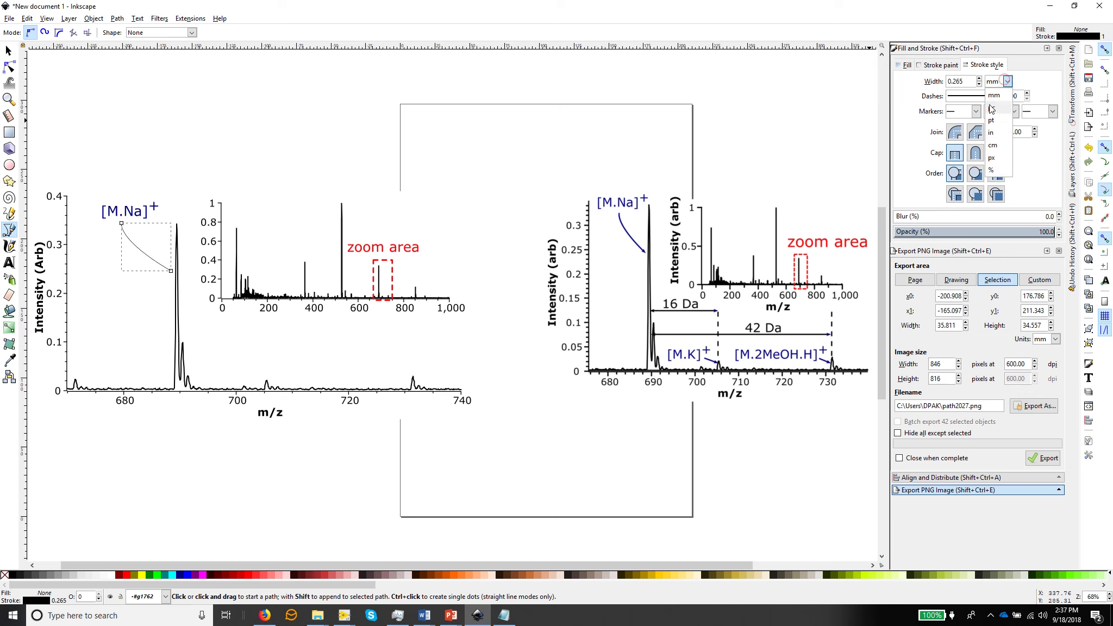
pyautogui.click(991, 120)
pyautogui.tripleClick(959, 81)
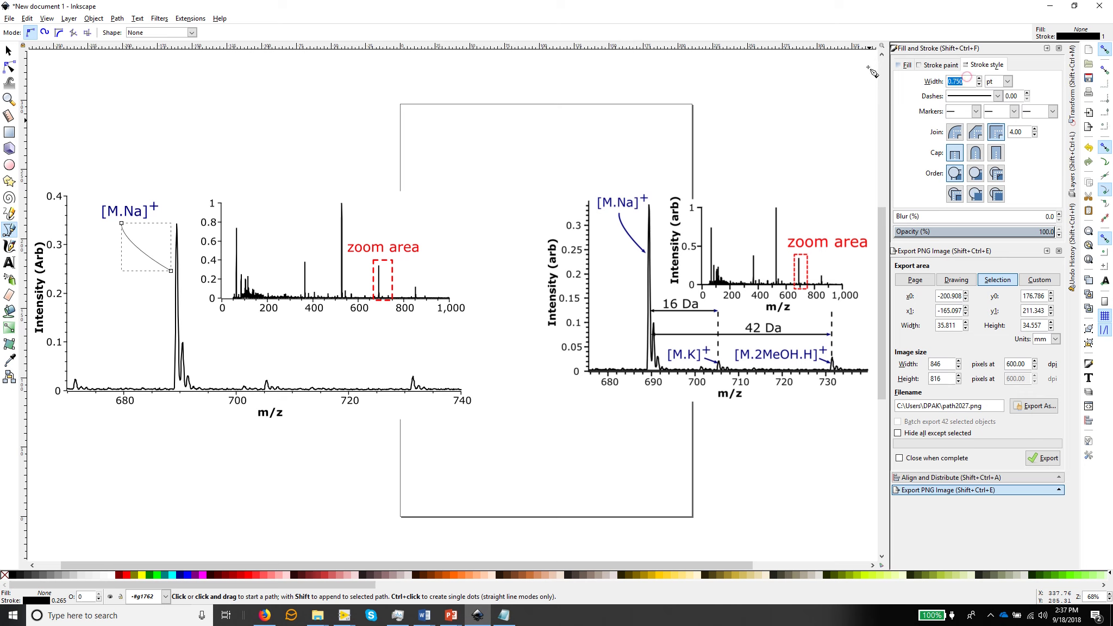
pyautogui.write('3')
pyautogui.press('Return')
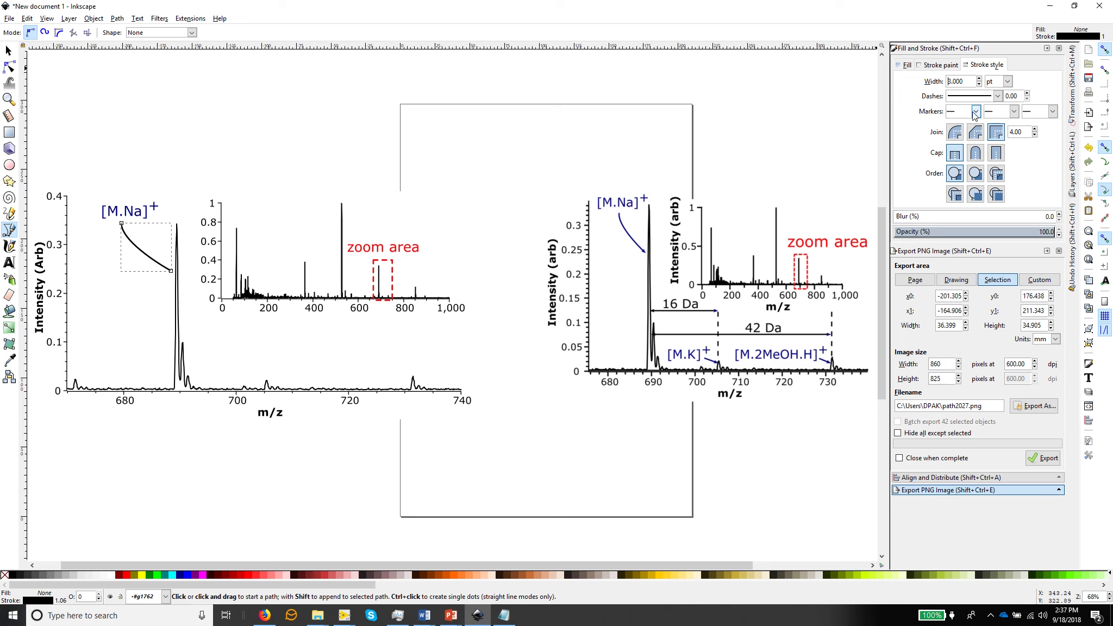
# Add a small arrowhead end marker to the curved line so that it points at the main peak, and deselect it.
pyautogui.click(1053, 112)
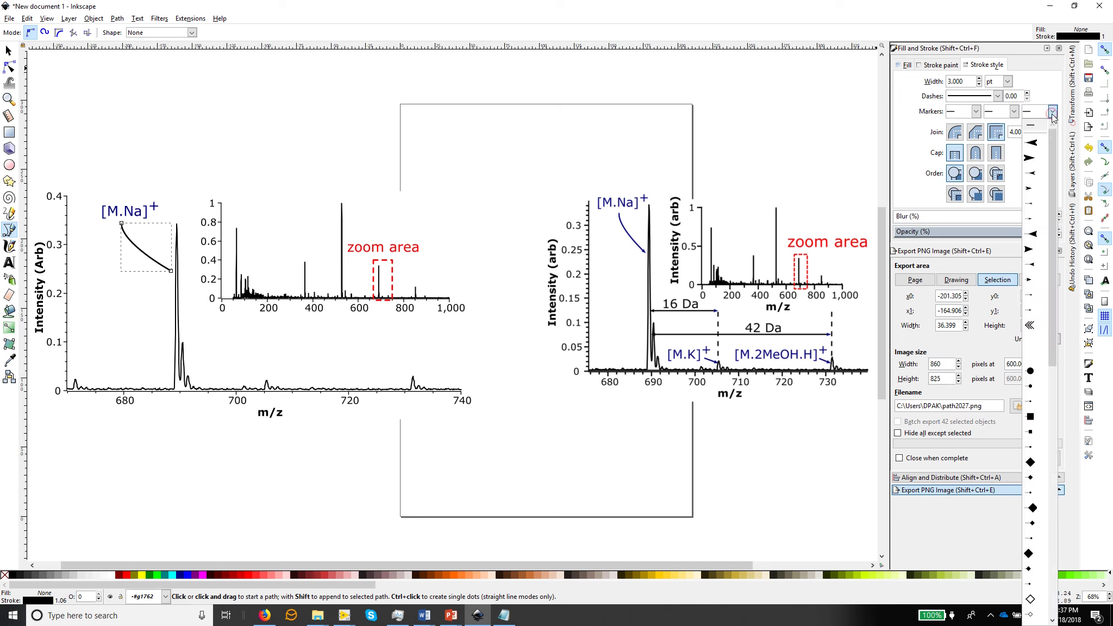
pyautogui.click(1033, 308)
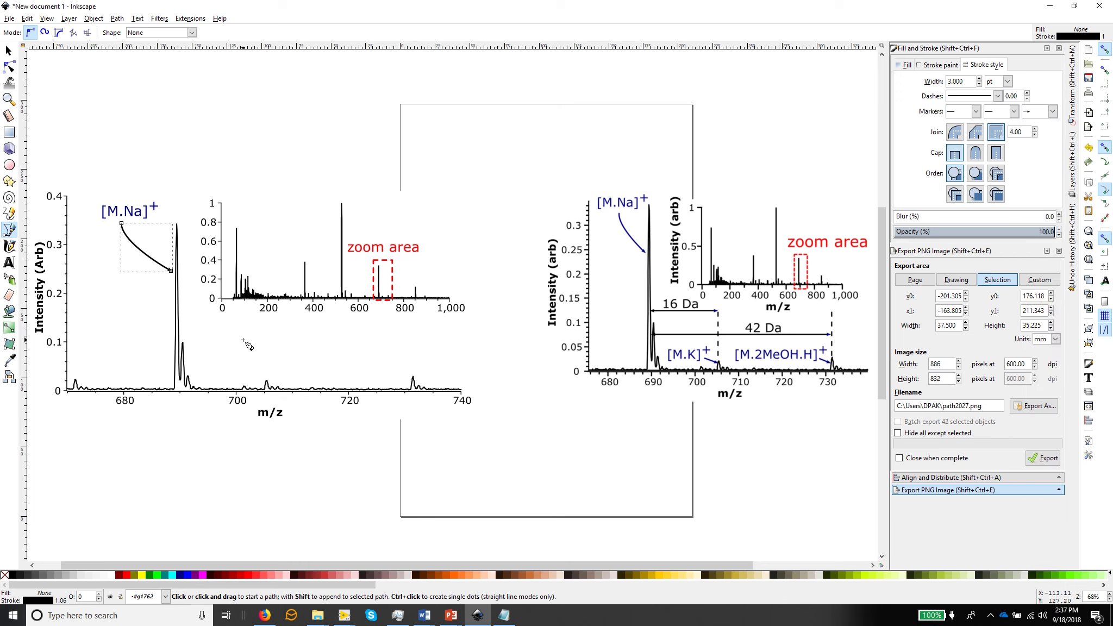
pyautogui.click(8, 51)
pyautogui.click(74, 110)
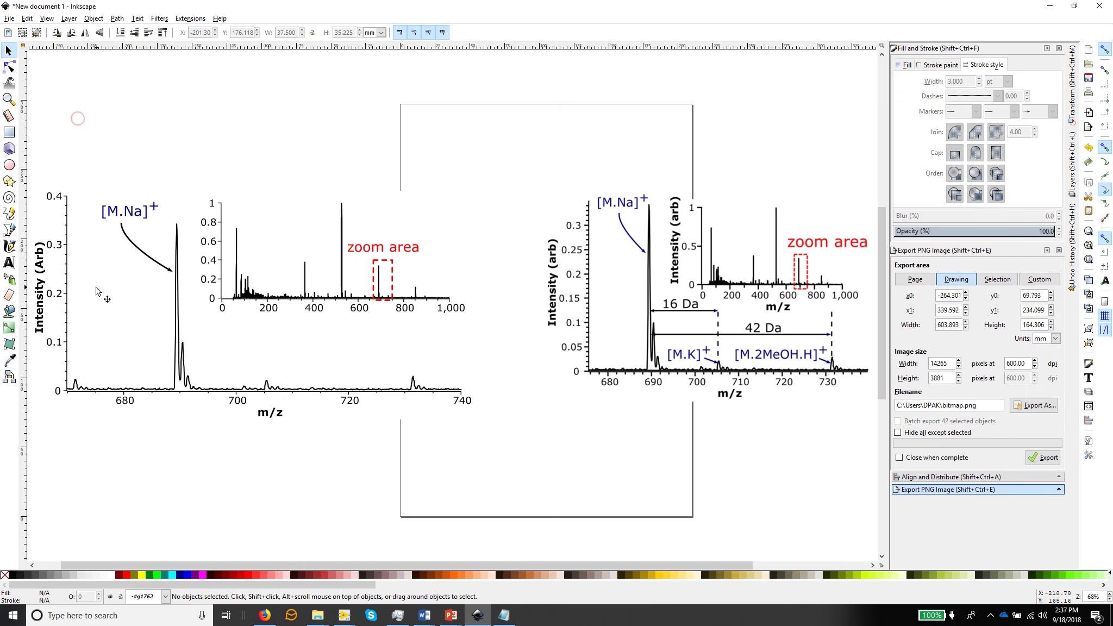
# Recolor the curved arrow's stroke to the navy blue sampled from the "[M.Na]+" label, and deselect it.
pyautogui.click(145, 259)
pyautogui.click(942, 65)
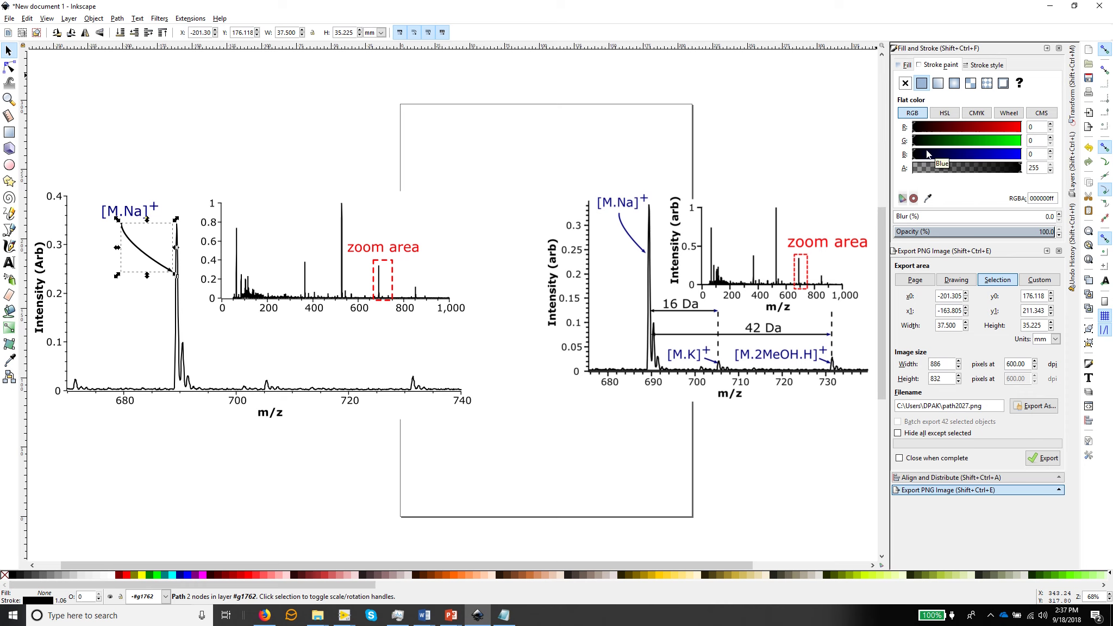
pyautogui.click(928, 199)
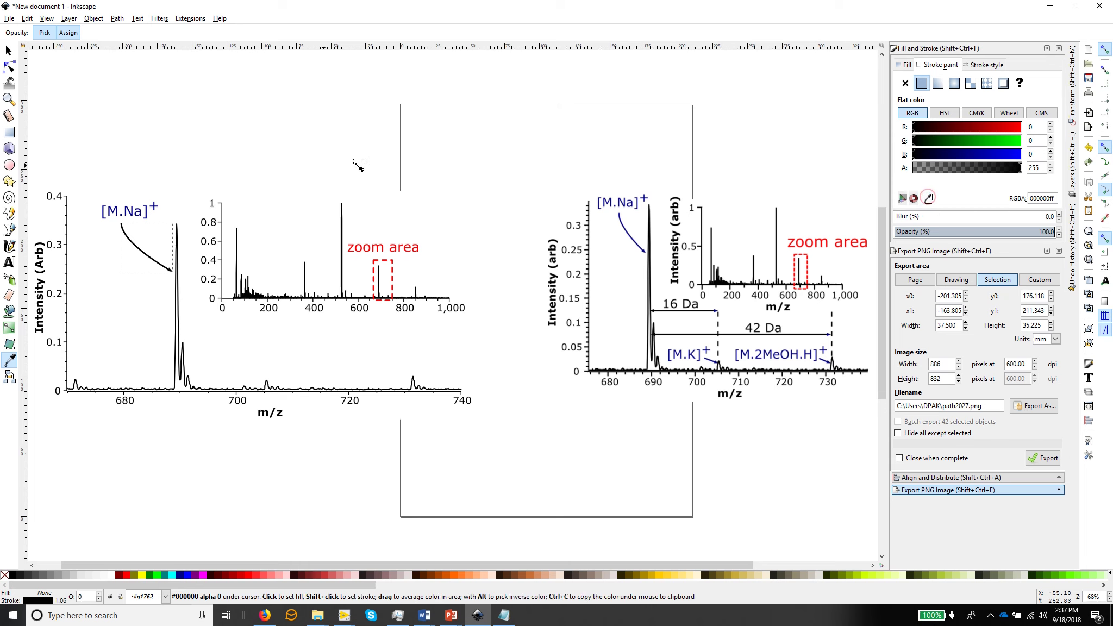
pyautogui.click(131, 210)
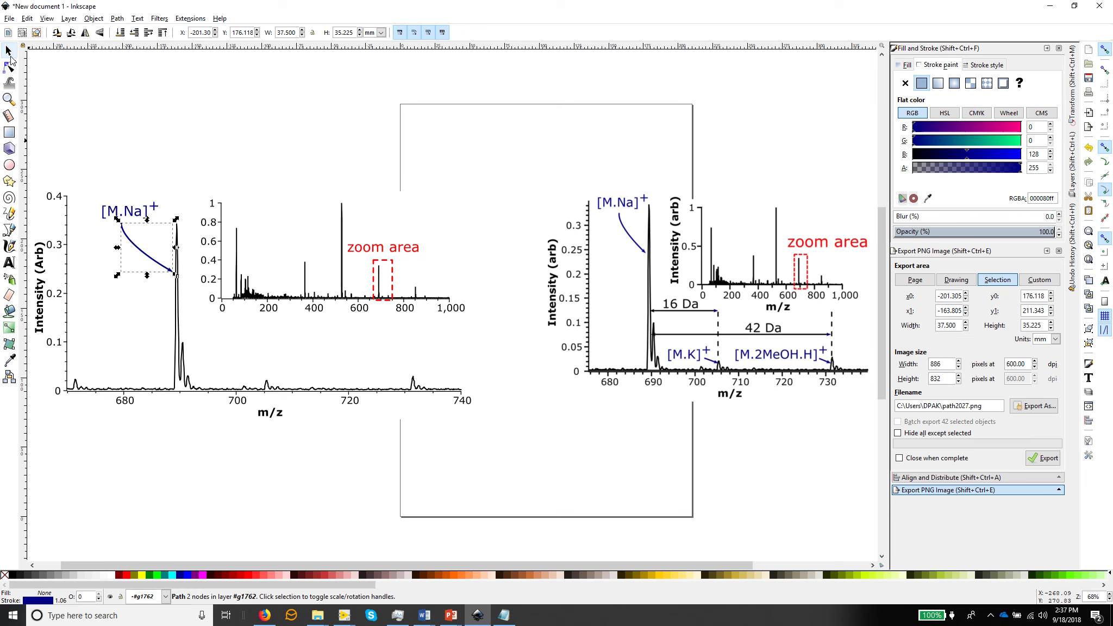
pyautogui.click(131, 181)
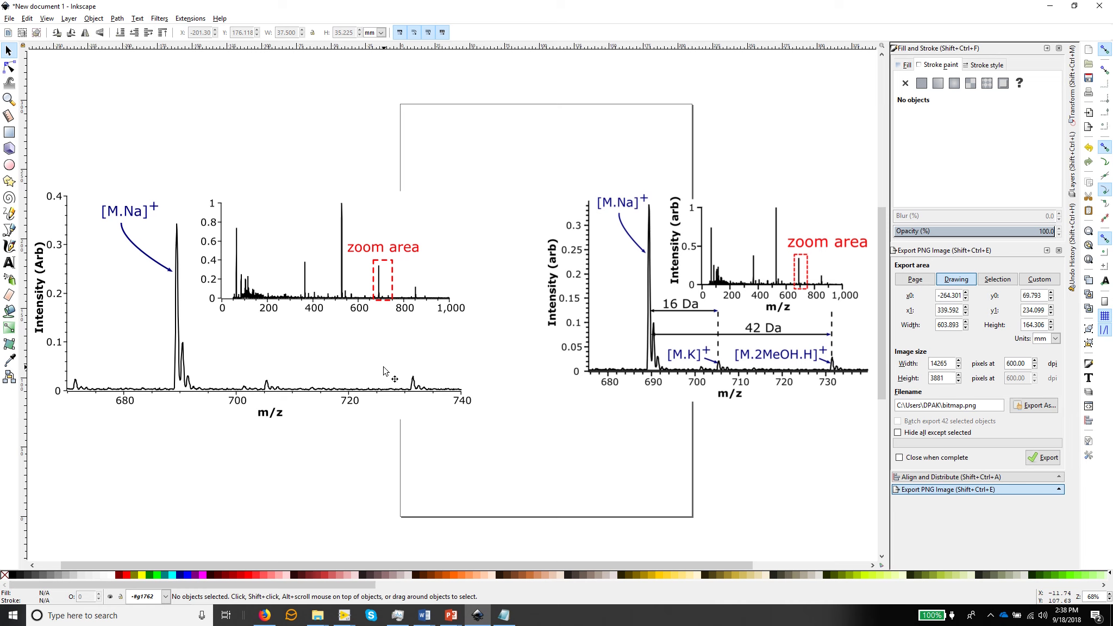
# Paste a copy of the "[M.Na]+" label between the main peak and the m/z 705 peak, and change its text to "[M.K]+".
pyautogui.click(8, 51)
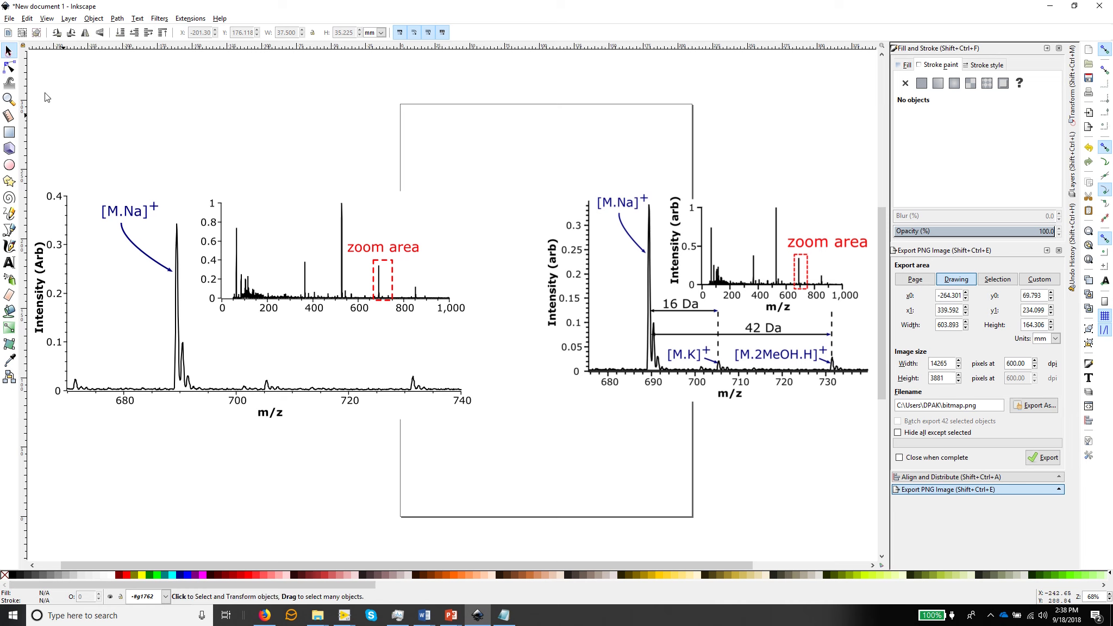
pyautogui.click(112, 215)
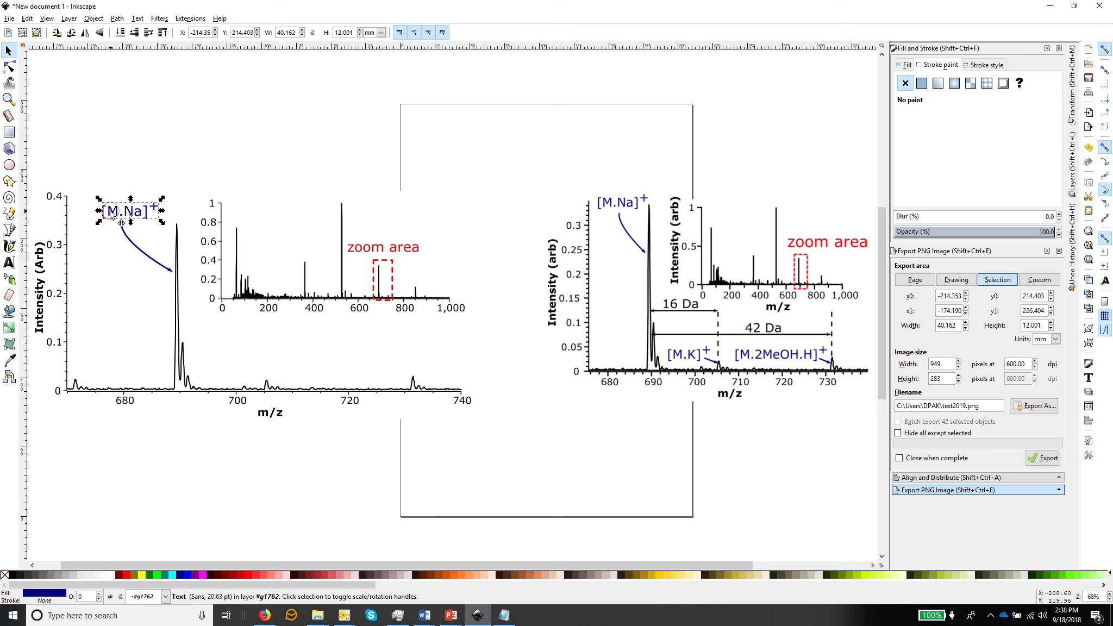
pyautogui.hotkey('ctrl', 'v')
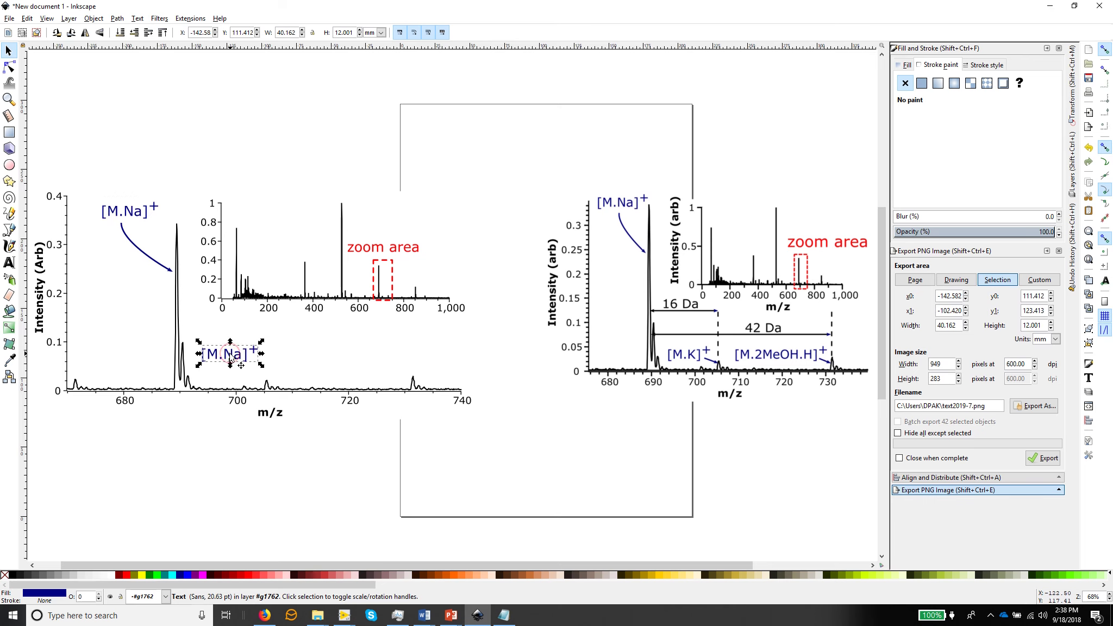
pyautogui.doubleClick(228, 356)
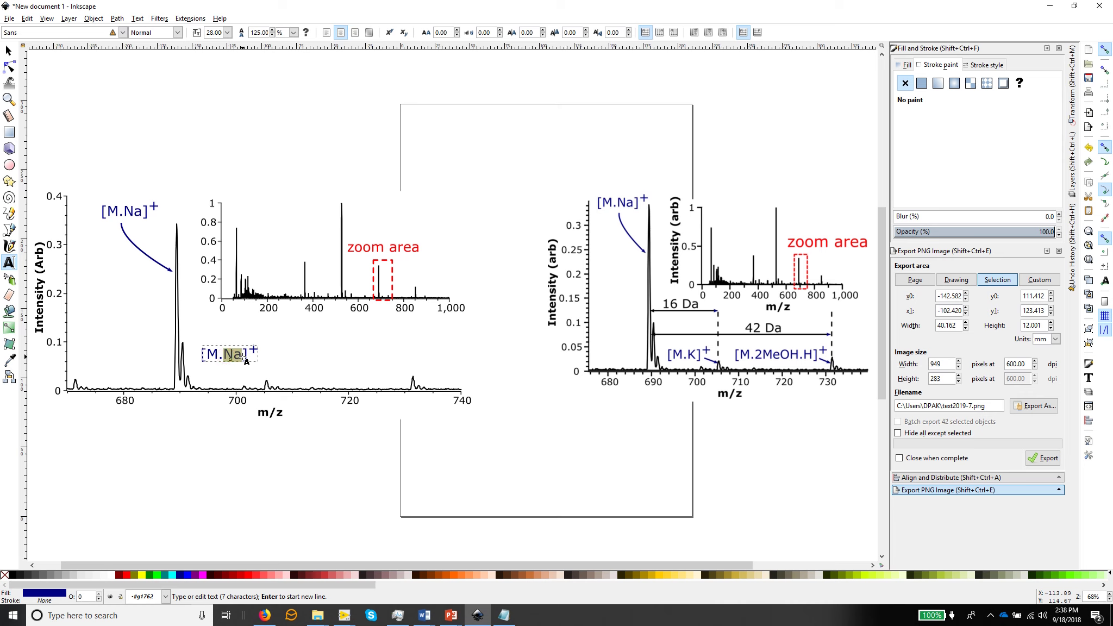
pyautogui.write('K')
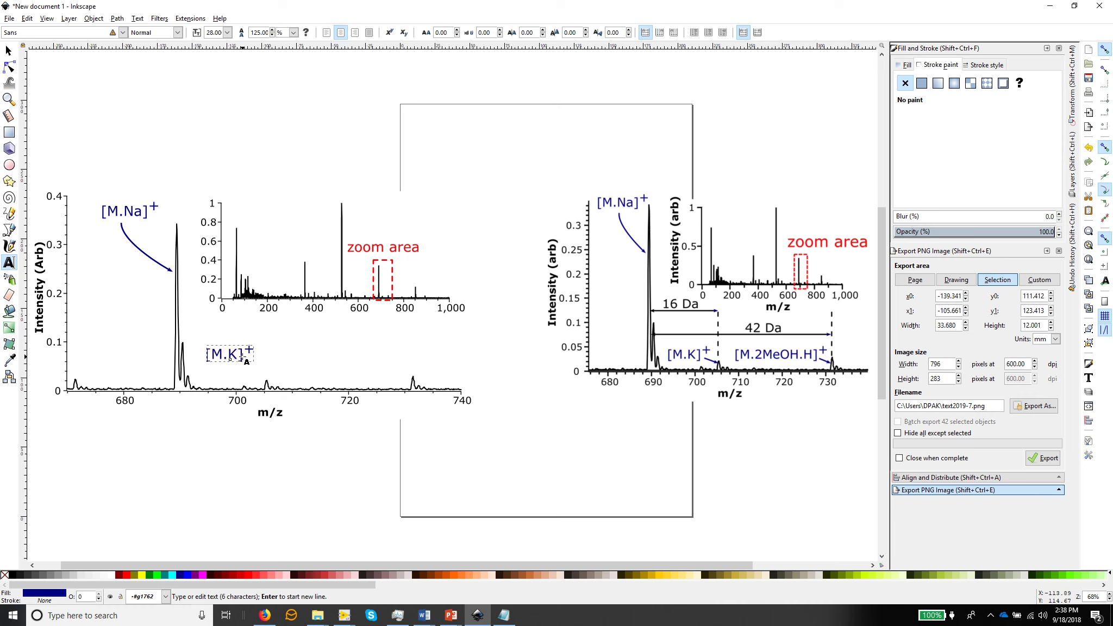
pyautogui.click(8, 50)
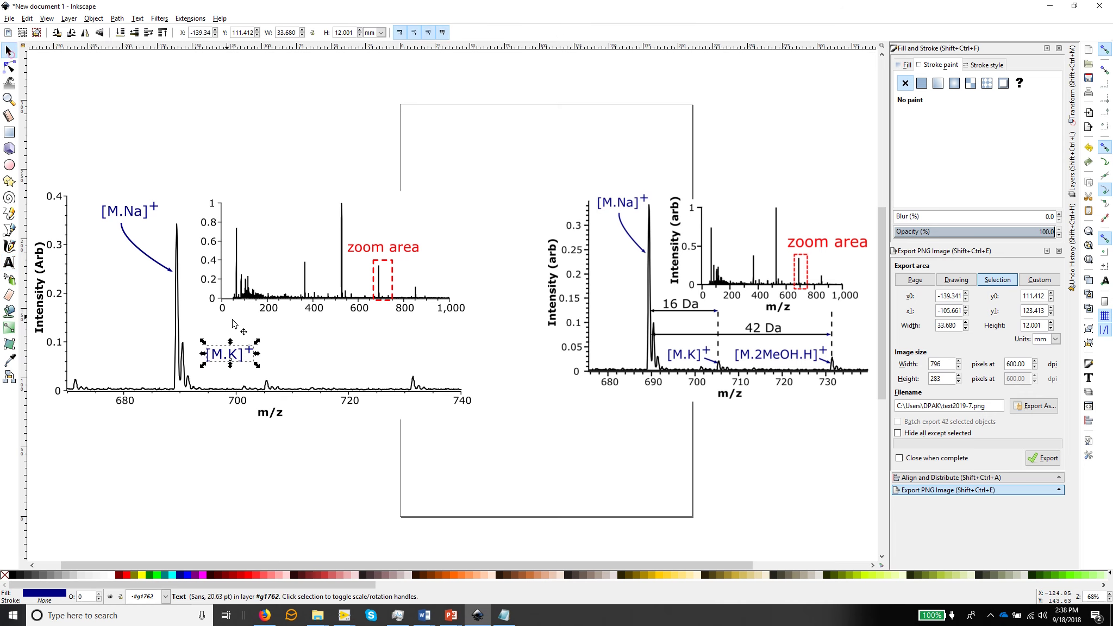
pyautogui.click(243, 358)
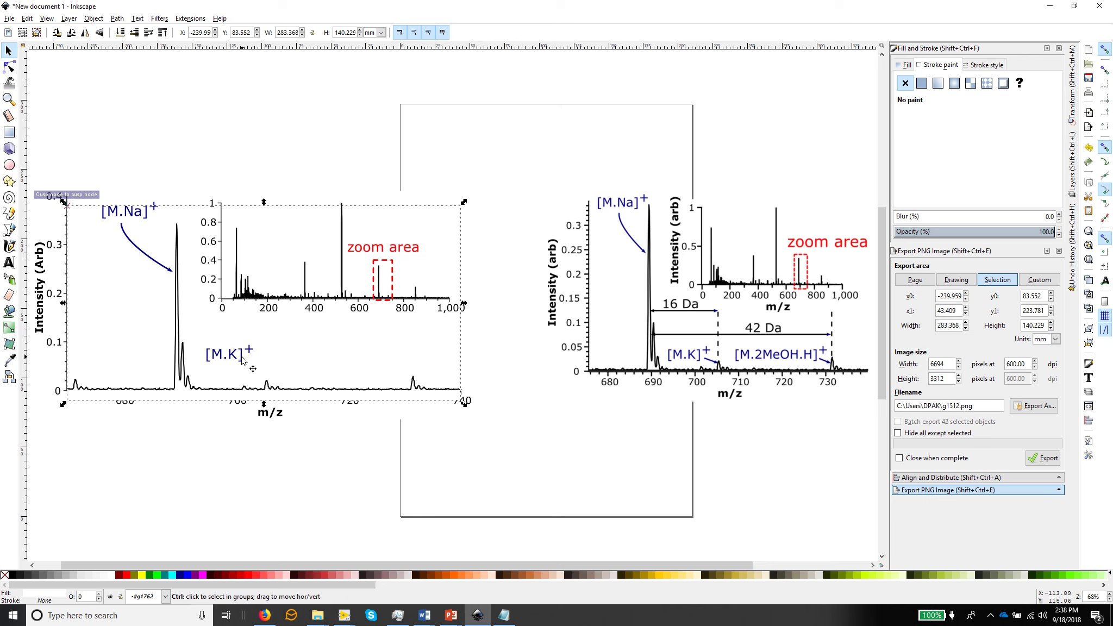
pyautogui.moveTo(242, 357); pyautogui.dragTo(222, 352)
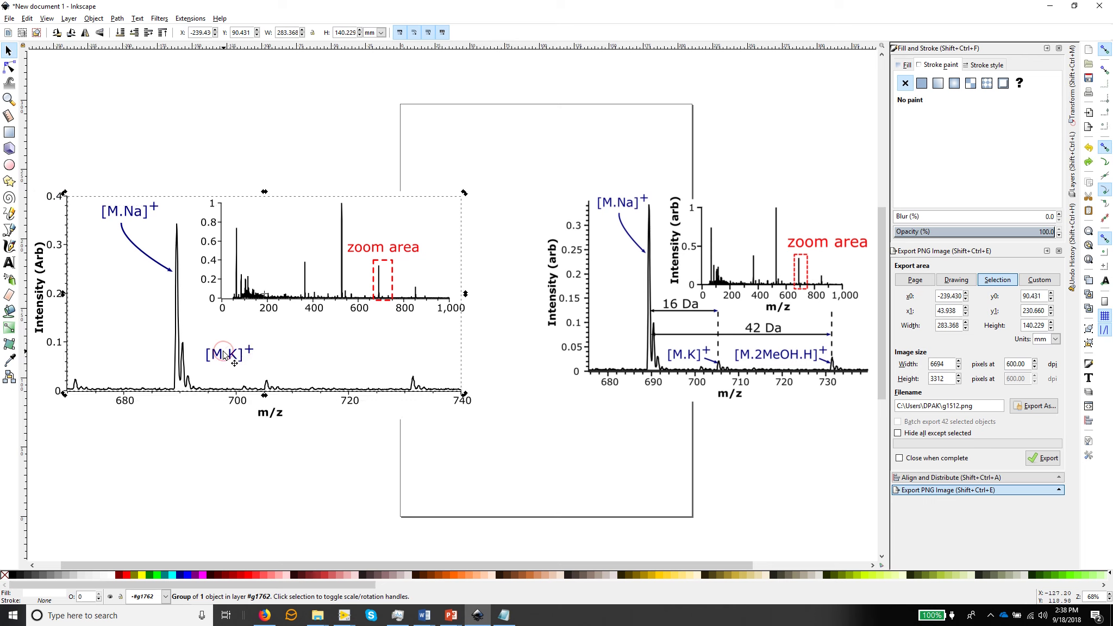
pyautogui.keyDown('ctrl'); pyautogui.click(223, 356); pyautogui.keyUp('ctrl')
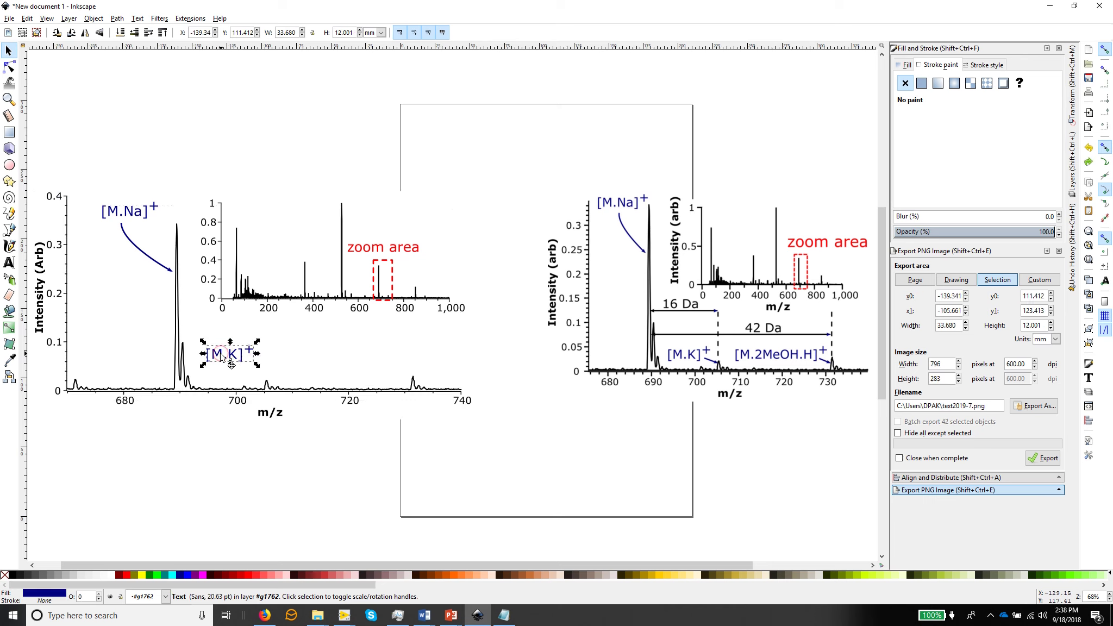
pyautogui.click(222, 354)
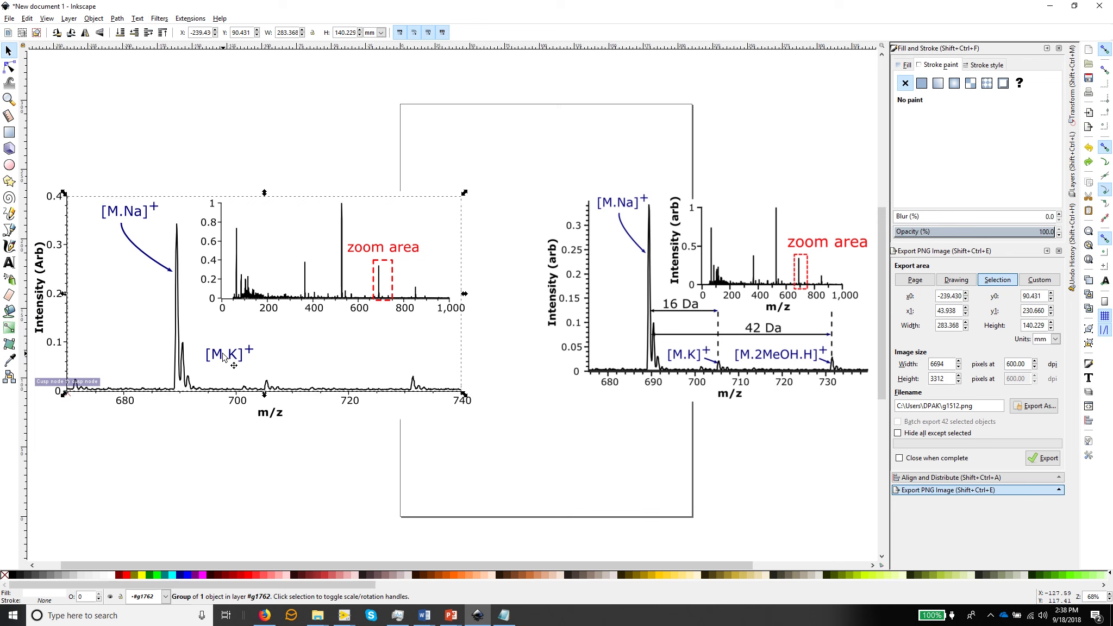
pyautogui.doubleClick(220, 358)
pyautogui.hotkey('ctrl', 'a')
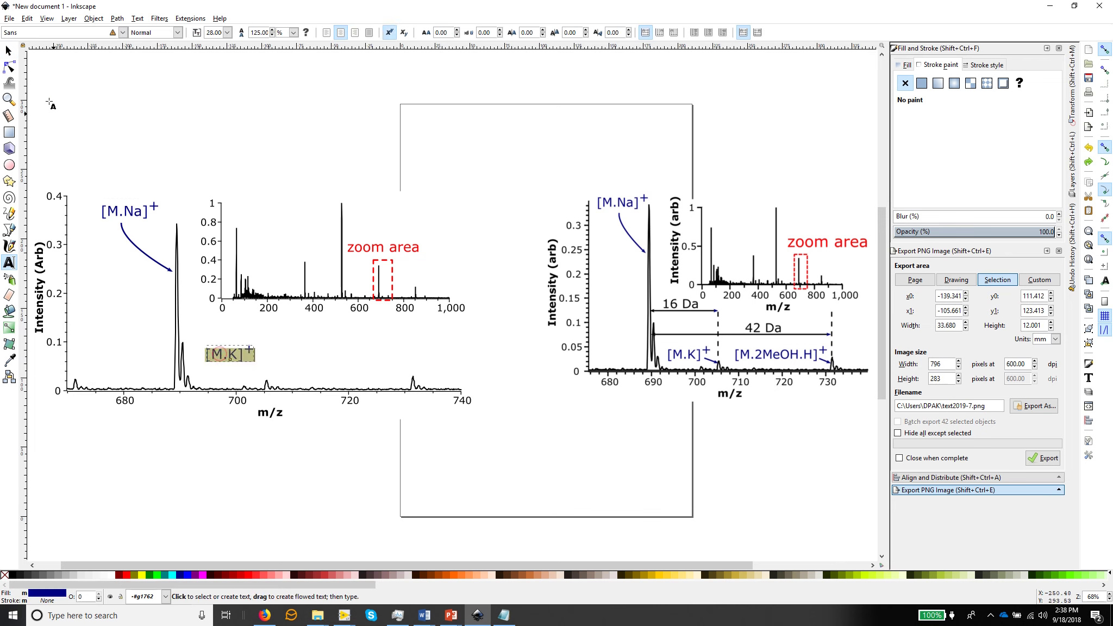
pyautogui.click(7, 51)
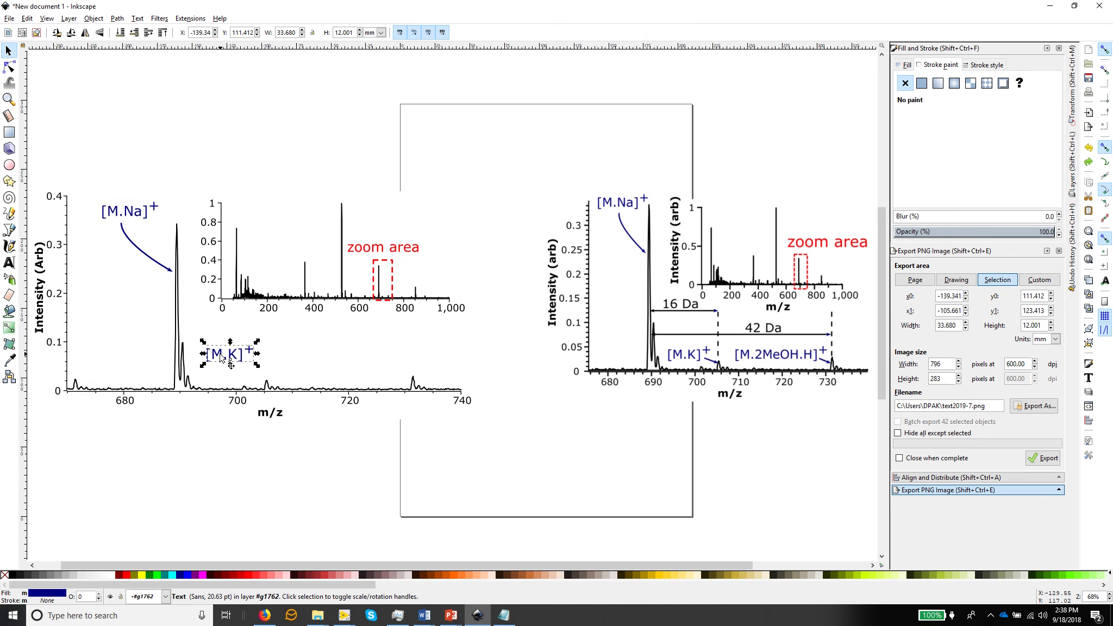
pyautogui.click(222, 356)
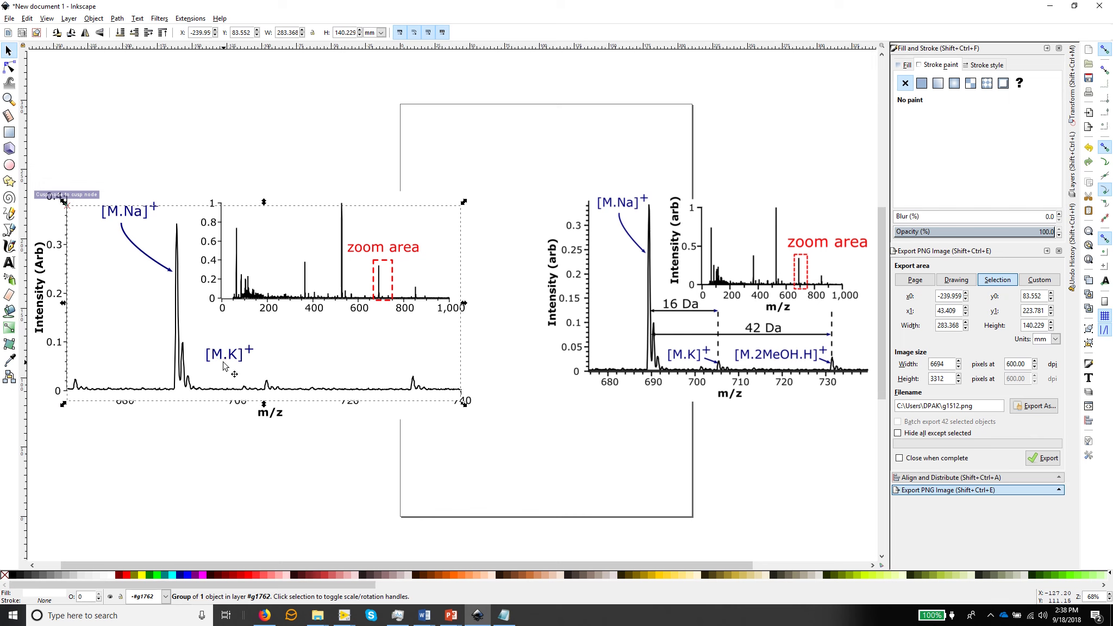
pyautogui.keyDown('ctrl'); pyautogui.click(222, 363); pyautogui.keyUp('ctrl')
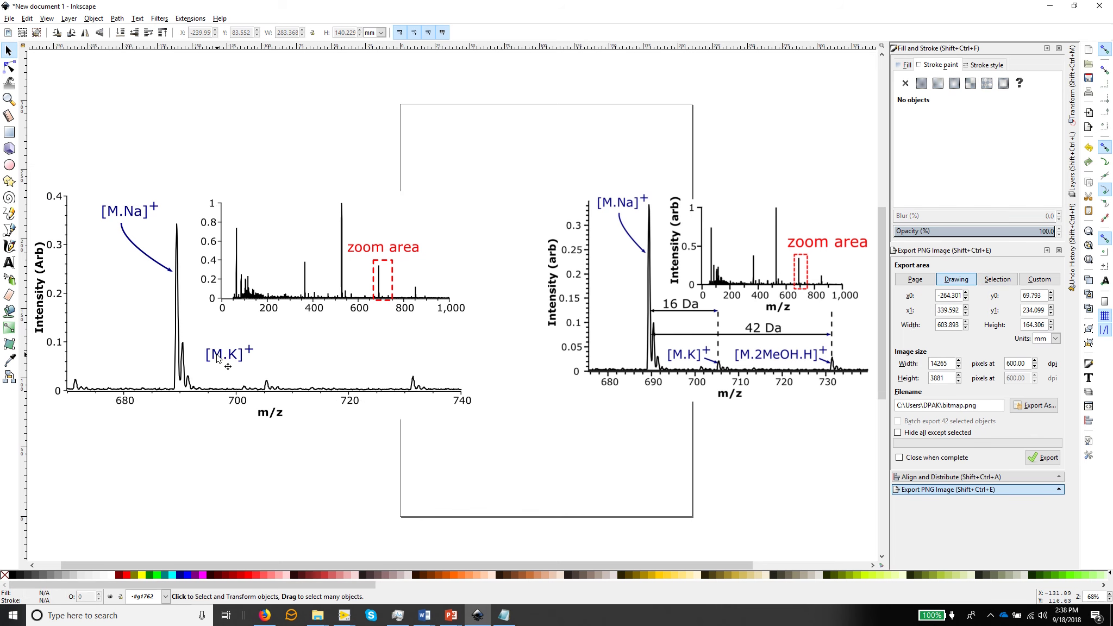
# Lower the "[M.K]+" label toward the baseline and add a copy reading "[M.2MeOH.H]+" beside the small peak near m/z 731.
pyautogui.moveTo(217, 357); pyautogui.dragTo(370, 369)
pyautogui.hotkey('ctrl', 'd')
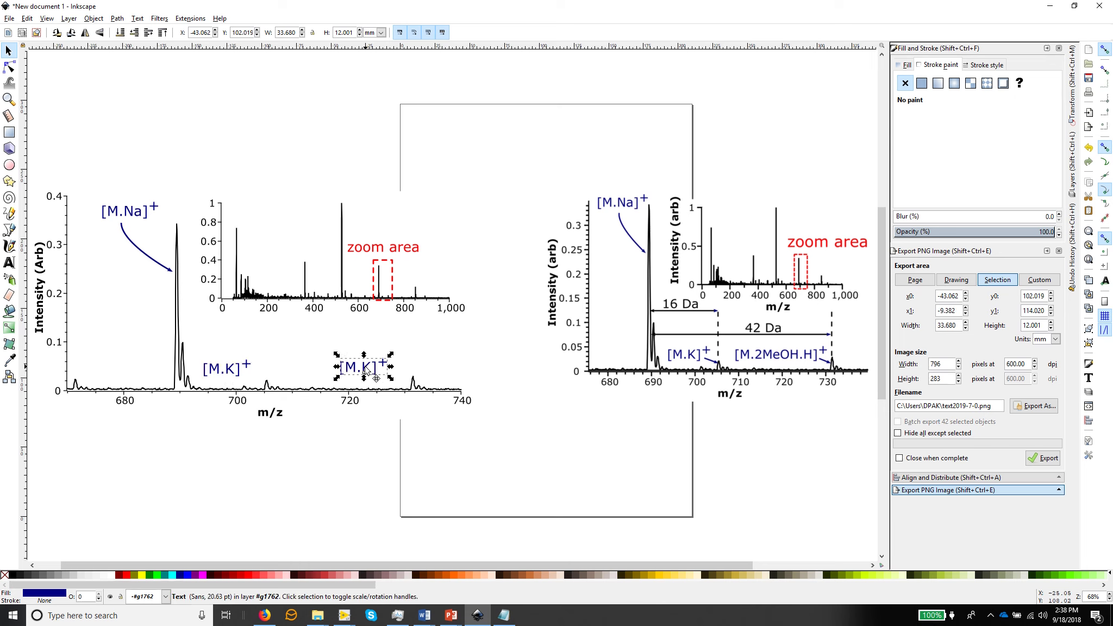
pyautogui.doubleClick(370, 369)
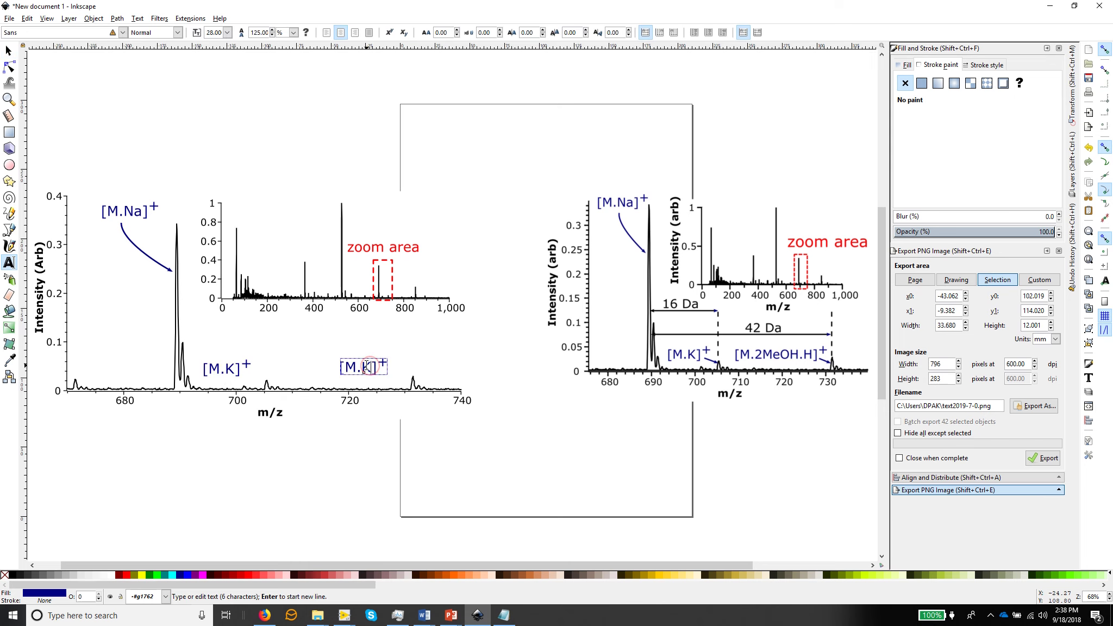
pyautogui.moveTo(359, 368); pyautogui.dragTo(372, 368)
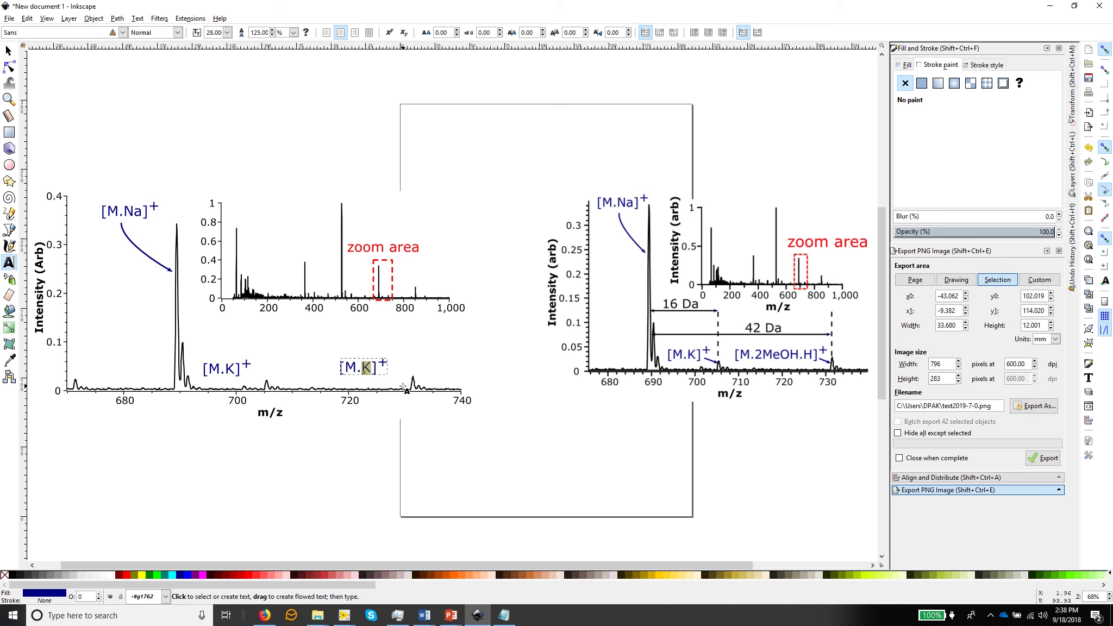
pyautogui.write('2MeOH')
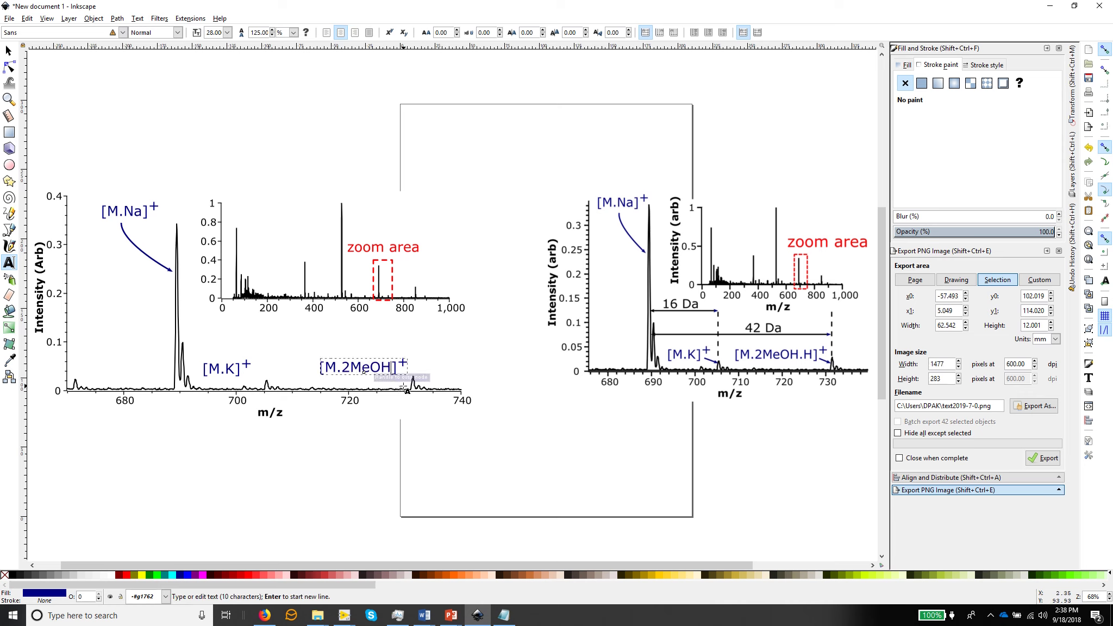
pyautogui.write('.H')
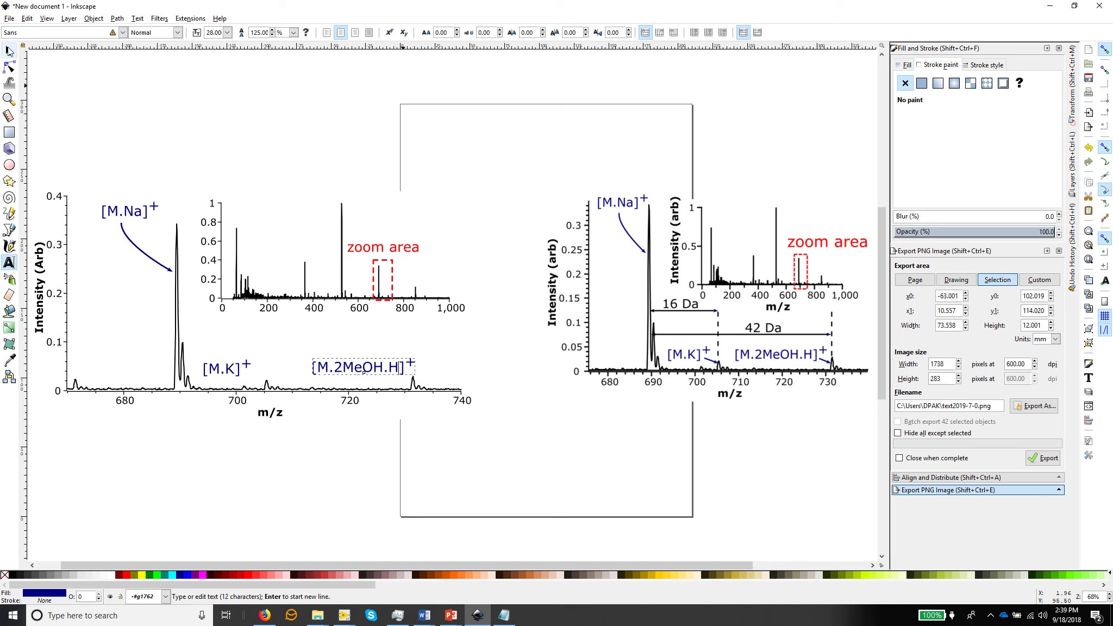
pyautogui.click(9, 51)
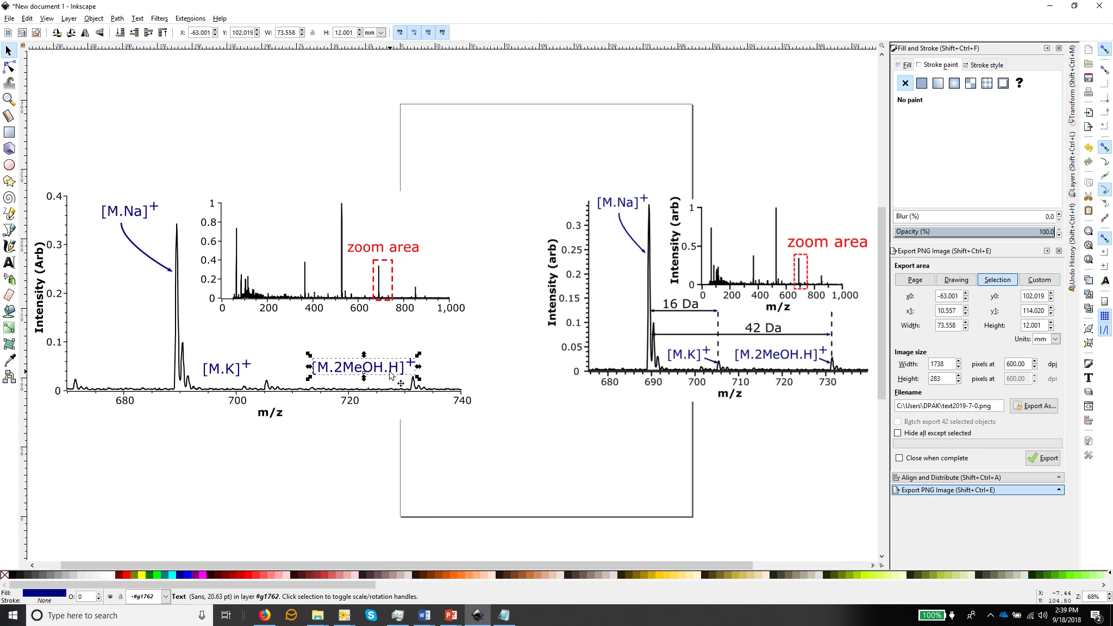
pyautogui.moveTo(378, 368); pyautogui.dragTo(365, 368)
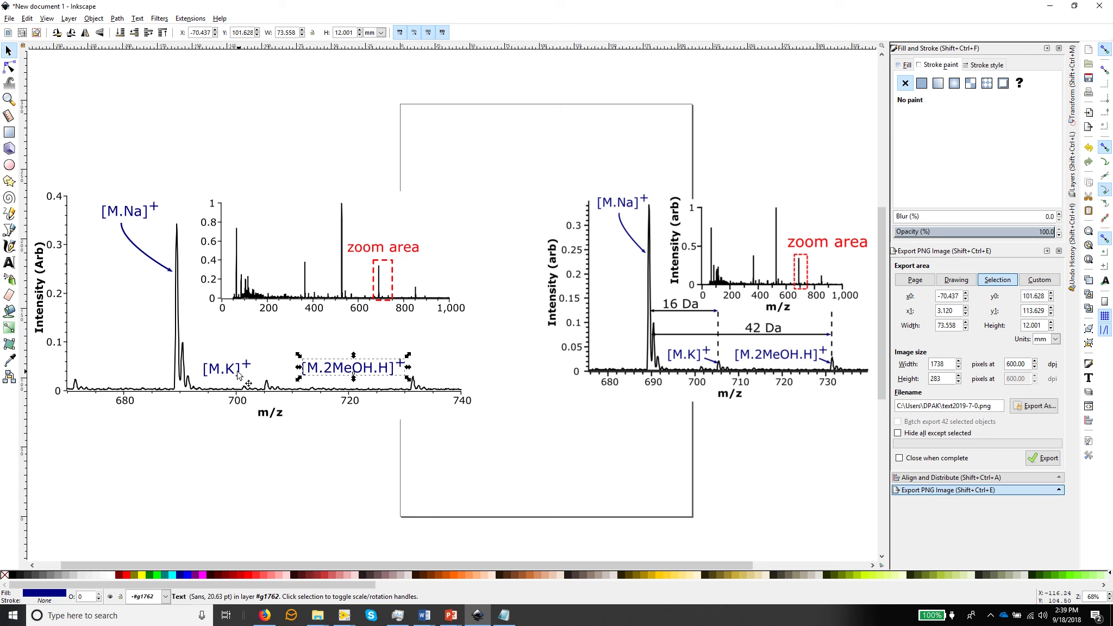
# Align the "[M.K]+" and "[M.2MeOH.H]+" labels by centering them on a common horizontal axis, and deselect them.
pyautogui.press('shift')
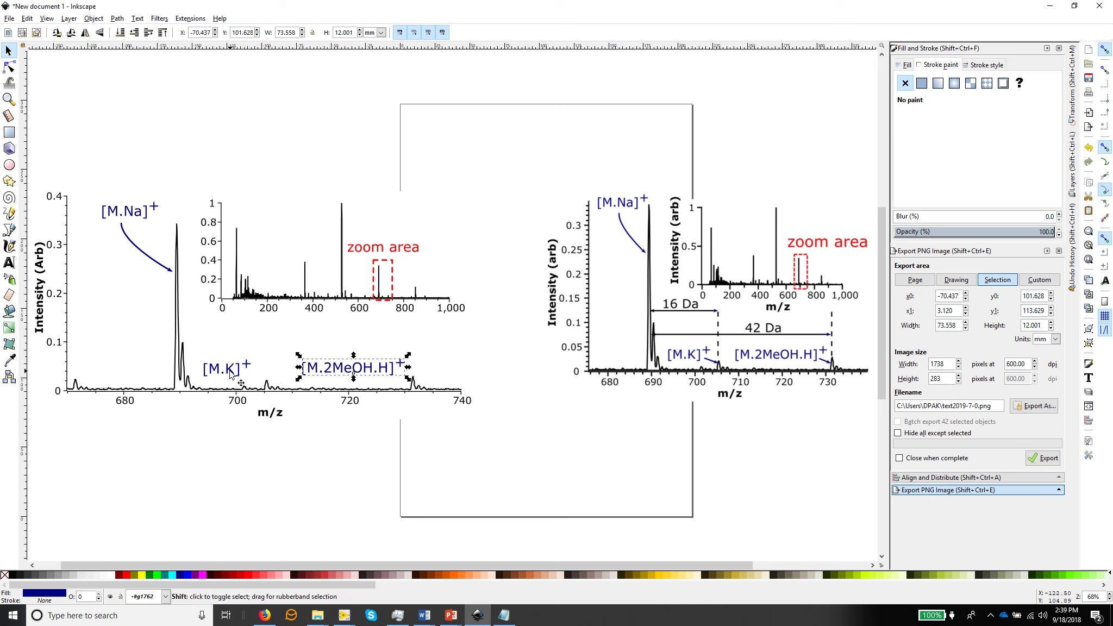
pyautogui.keyDown('shift'); pyautogui.click(230, 375); pyautogui.keyUp('shift')
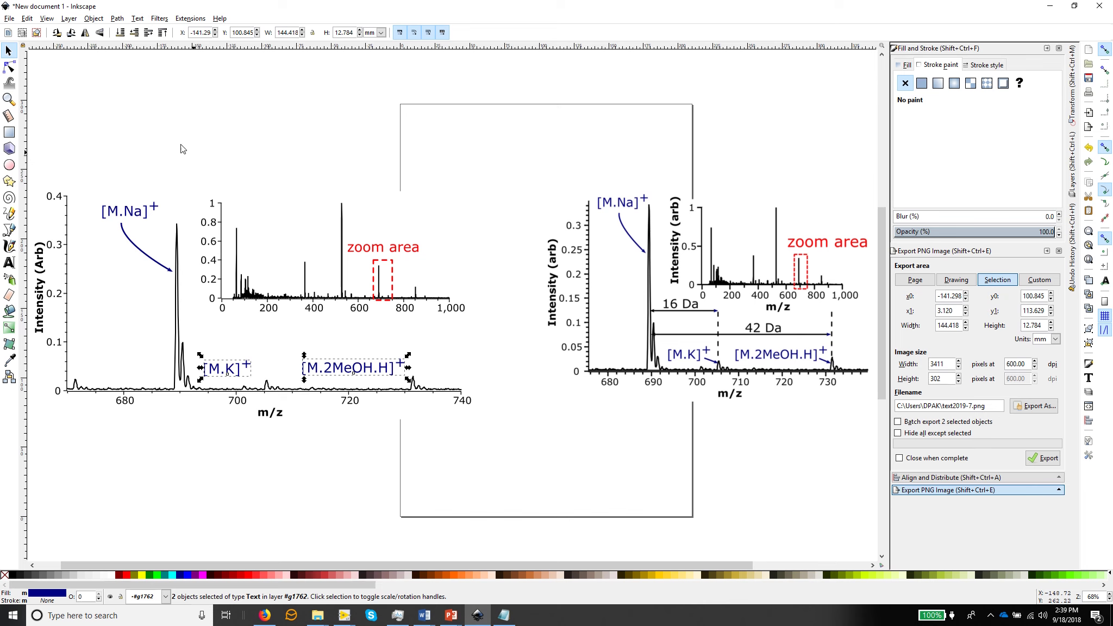
pyautogui.click(92, 20)
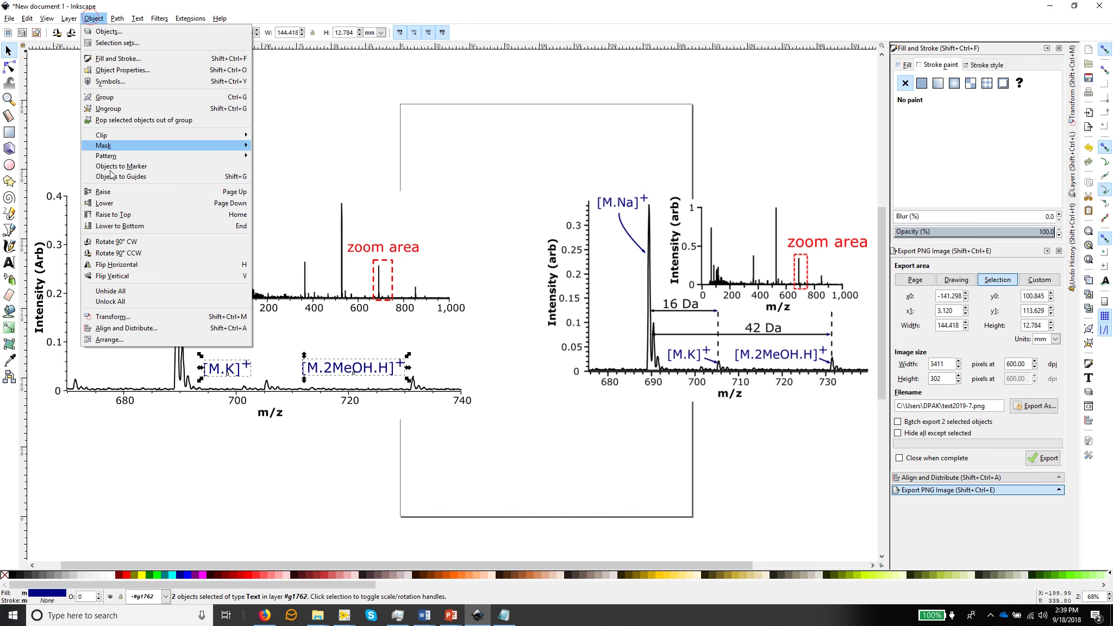
pyautogui.click(142, 335)
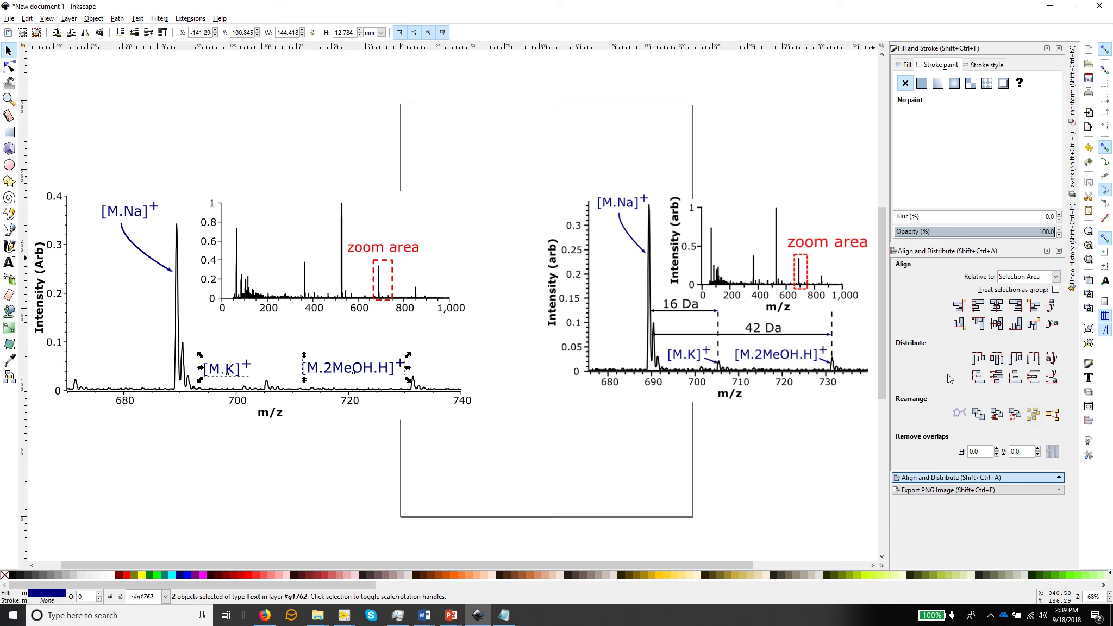
pyautogui.click(997, 324)
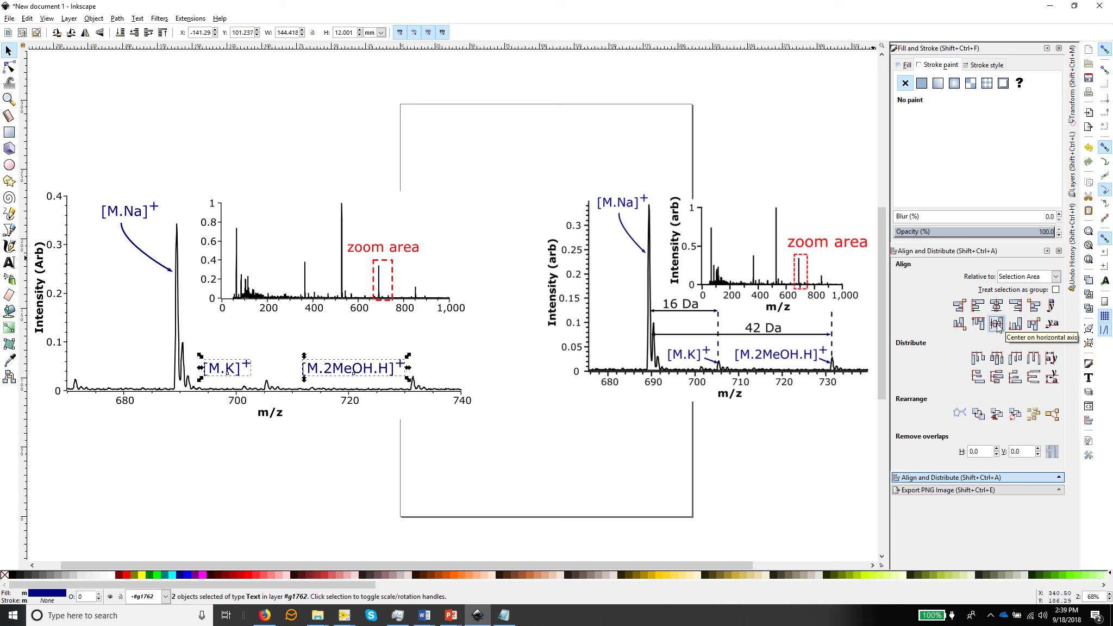
pyautogui.click(74, 88)
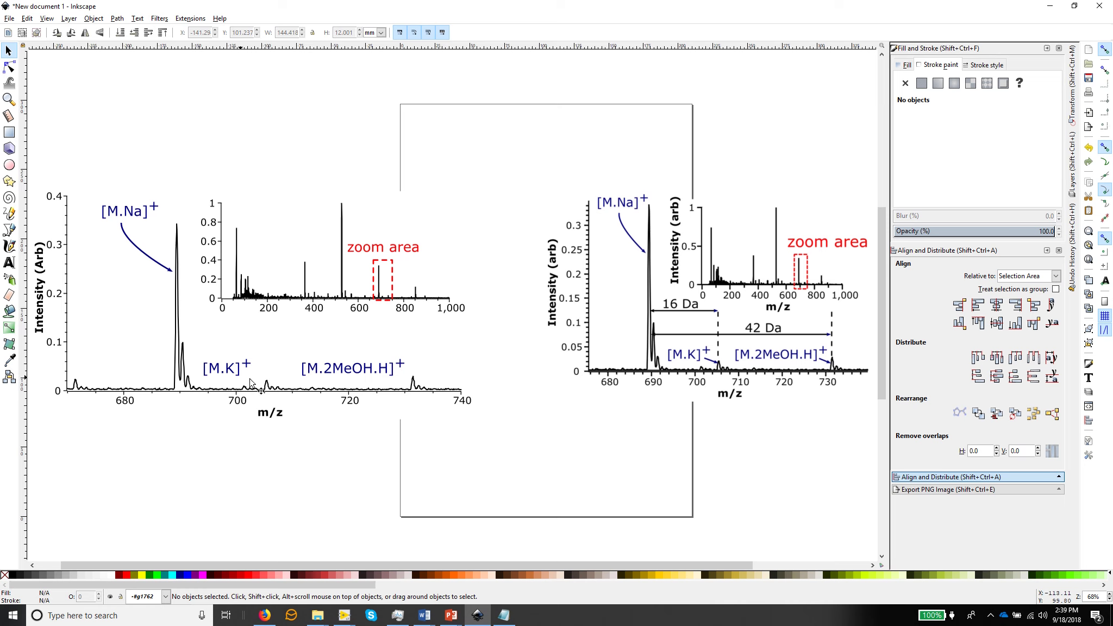
# Draw a curved Bezier line about 12 mm wide and 11 mm high from the "[M.K]+" label to the small peak near m/z 705.
pyautogui.click(9, 229)
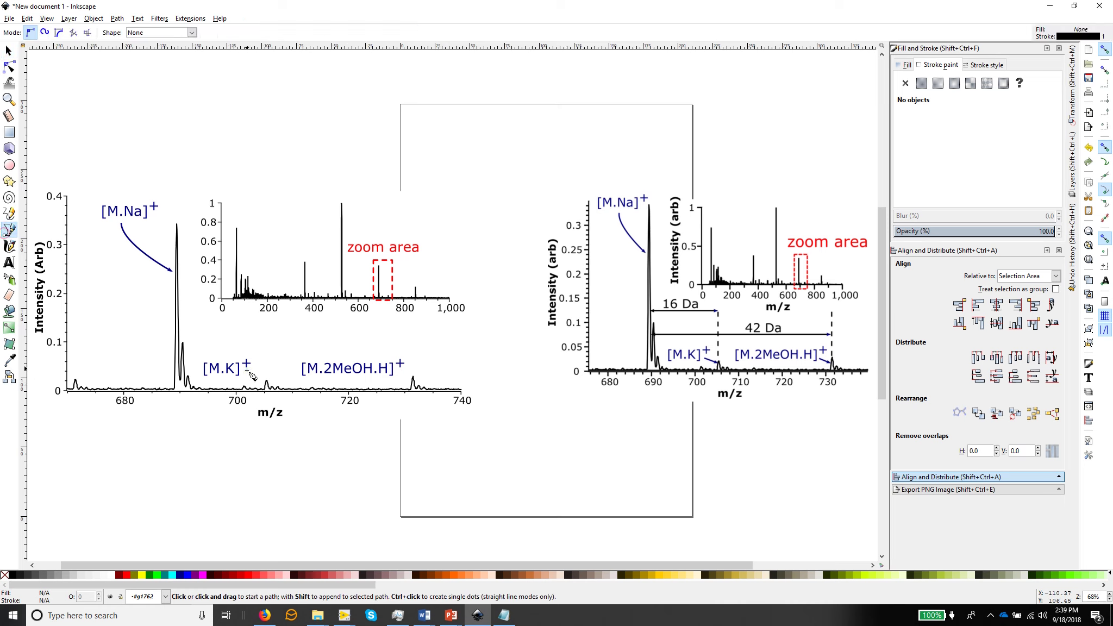
pyautogui.click(245, 375)
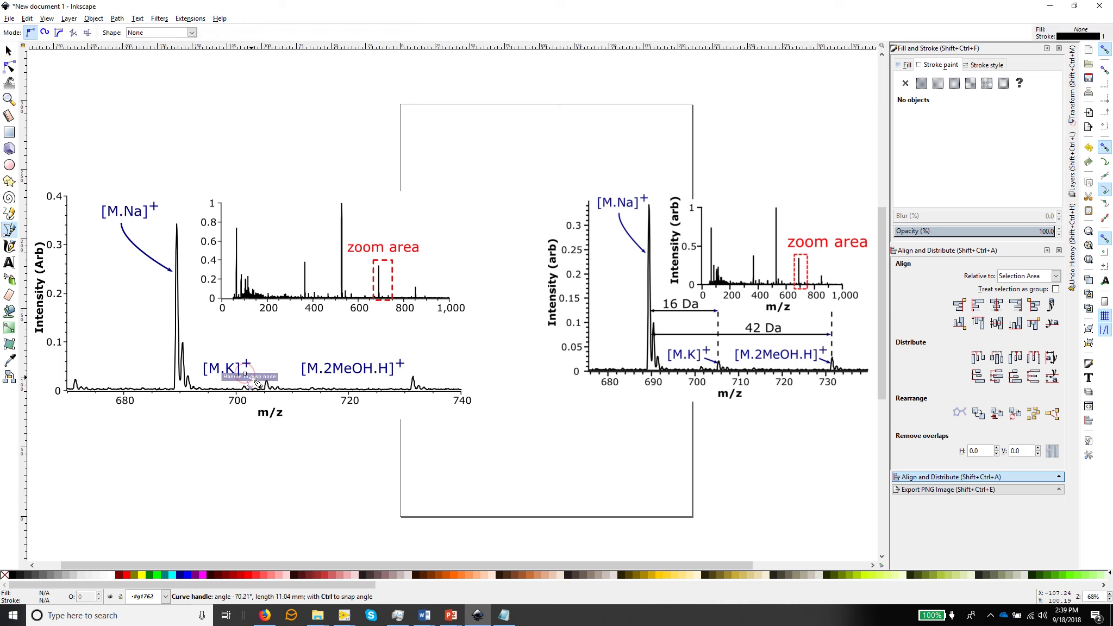
pyautogui.doubleClick(261, 388)
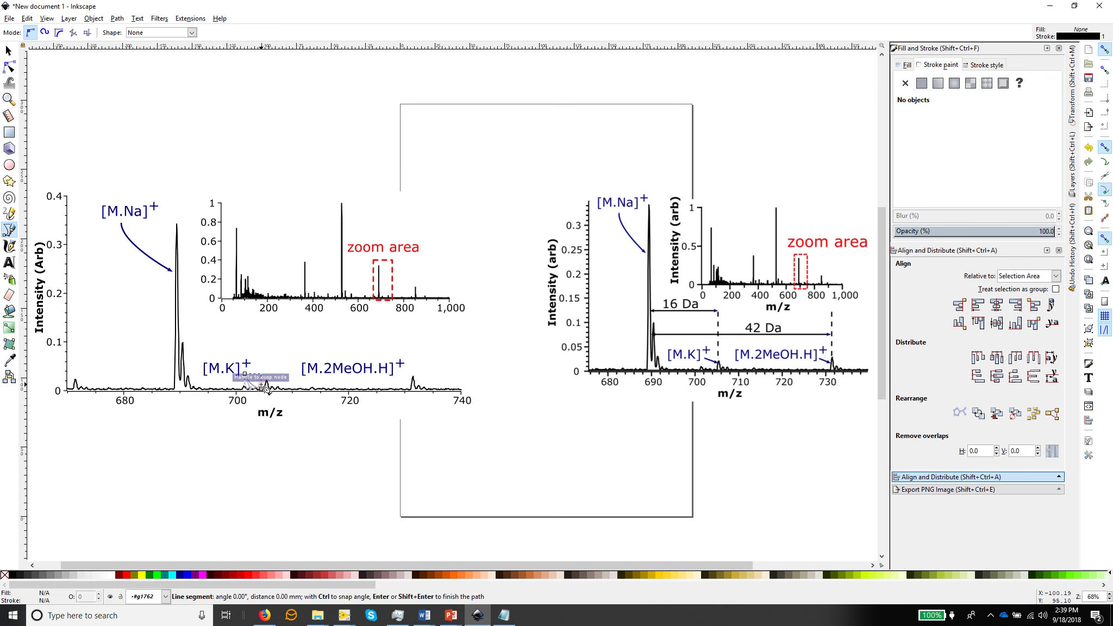
pyautogui.click(9, 51)
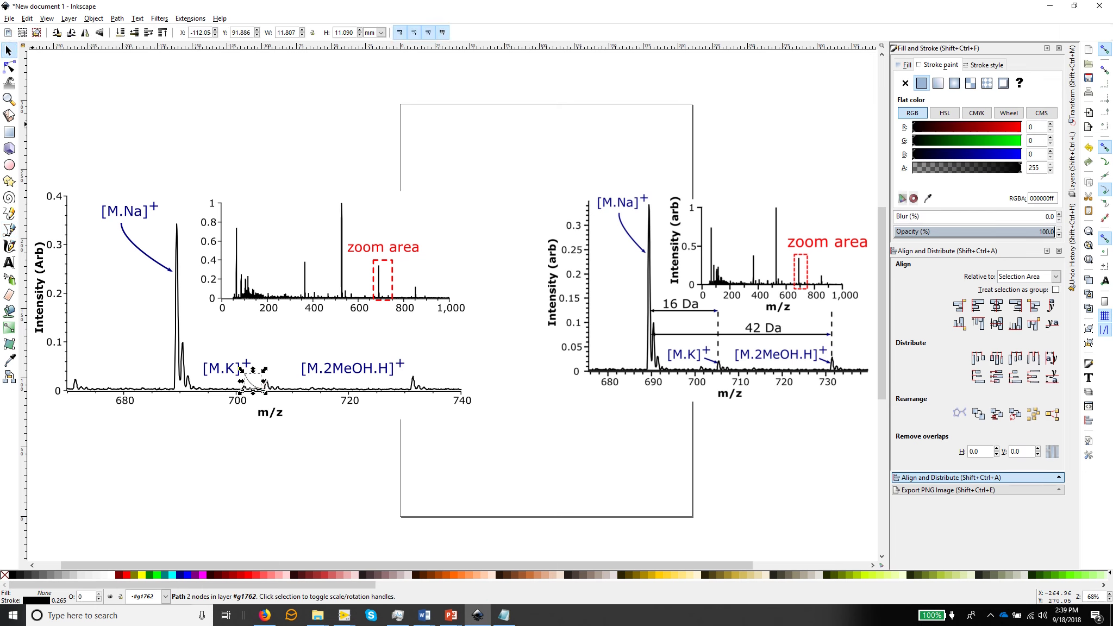
# Reshape the curve below the "[M.K]+" label into a shallow arc about 19 mm wide and 4 mm high, ending just before the m/z 705 peak.
pyautogui.click(9, 99)
pyautogui.moveTo(192, 342); pyautogui.dragTo(308, 430)
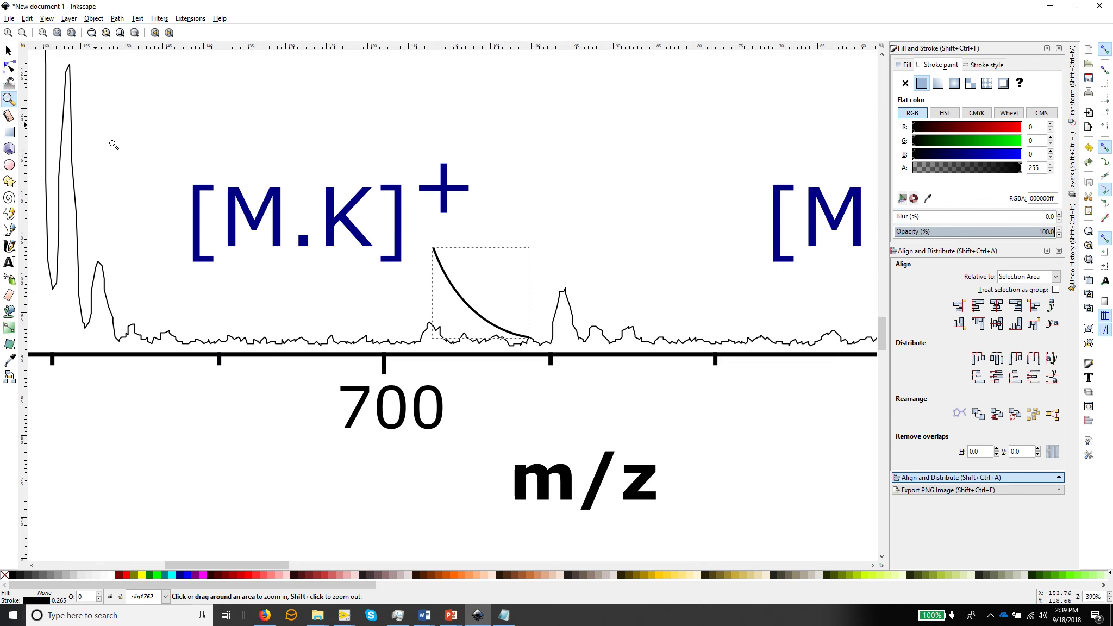
pyautogui.click(9, 66)
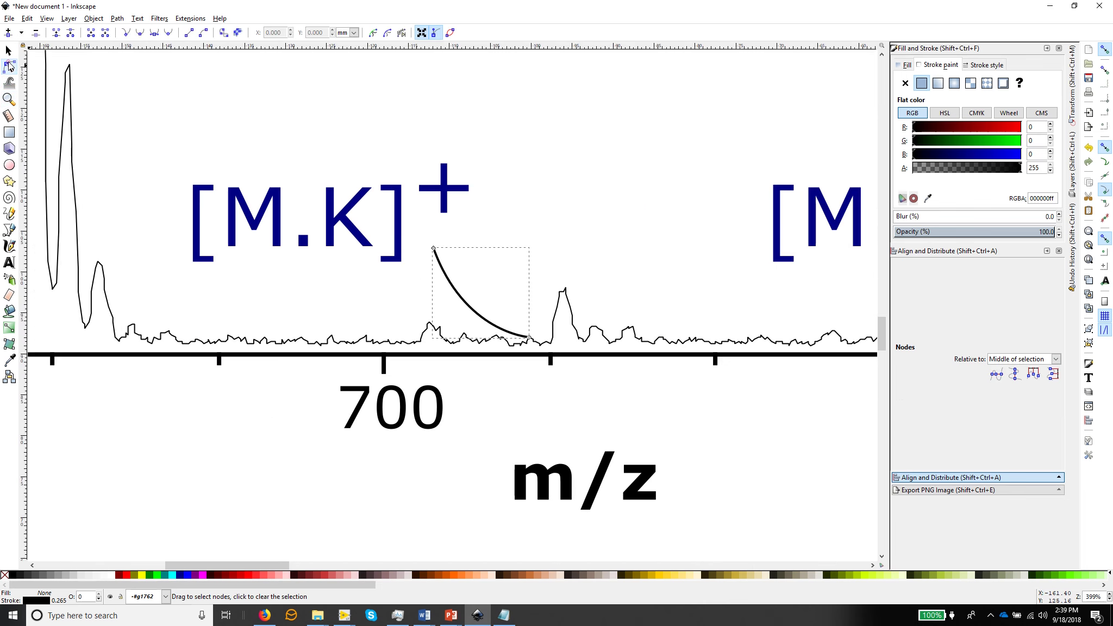
pyautogui.click(434, 249)
pyautogui.moveTo(465, 335); pyautogui.dragTo(451, 307)
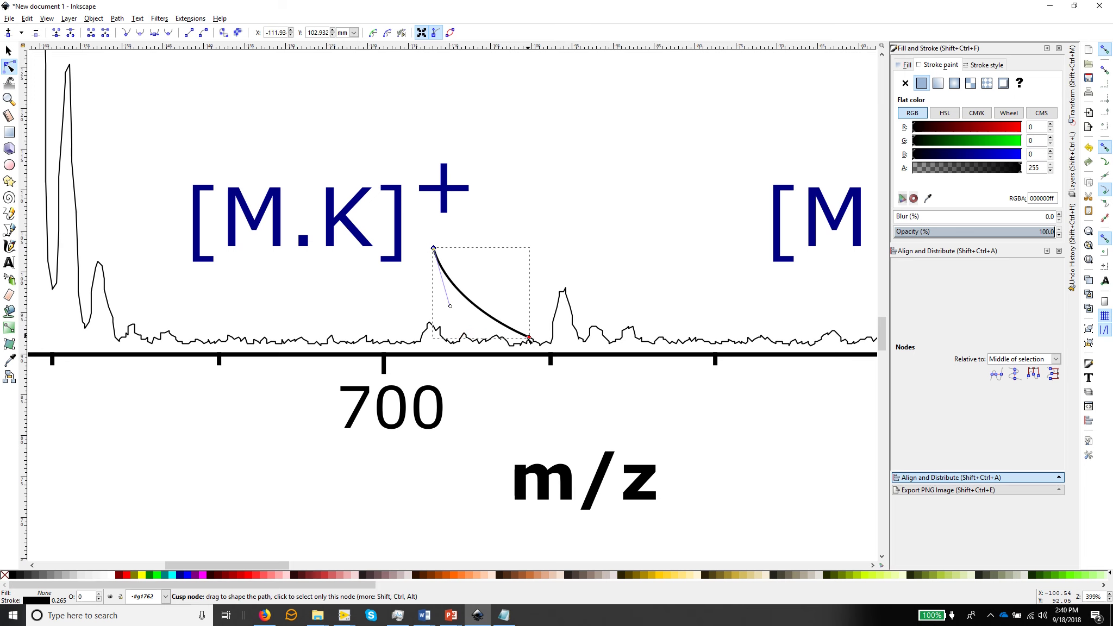
pyautogui.moveTo(528, 337); pyautogui.dragTo(543, 312)
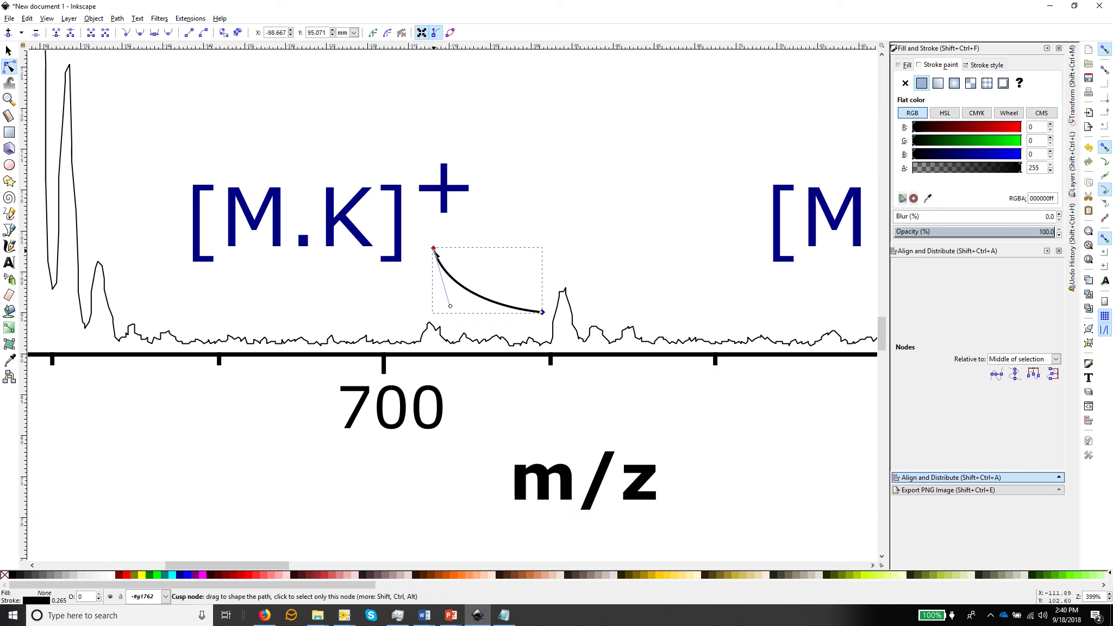
pyautogui.moveTo(434, 249); pyautogui.dragTo(405, 278)
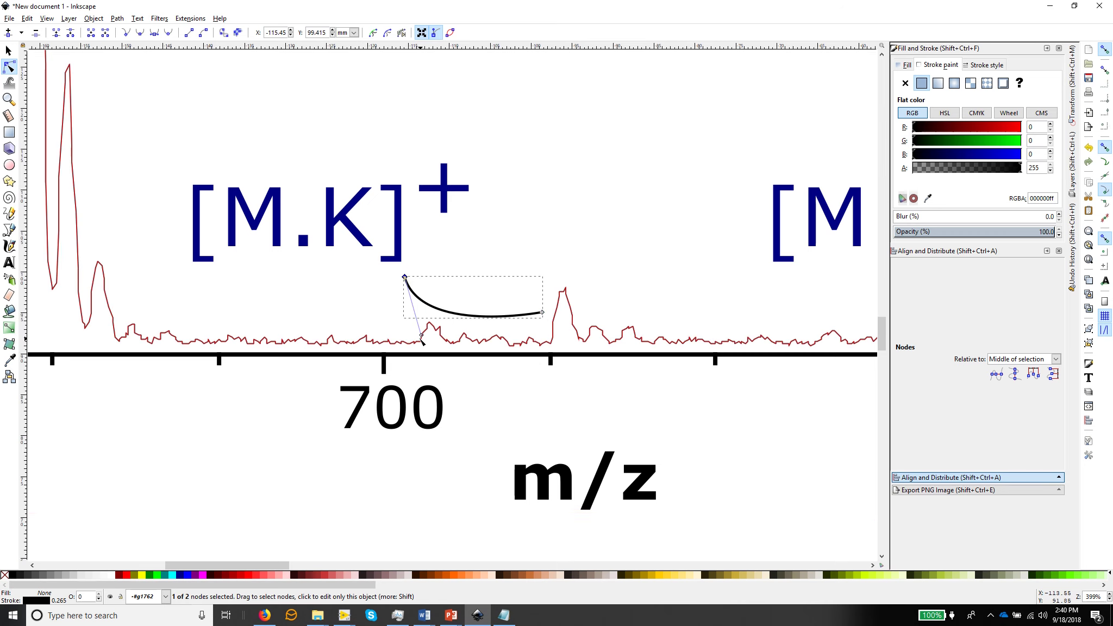
pyautogui.moveTo(422, 334); pyautogui.dragTo(442, 301)
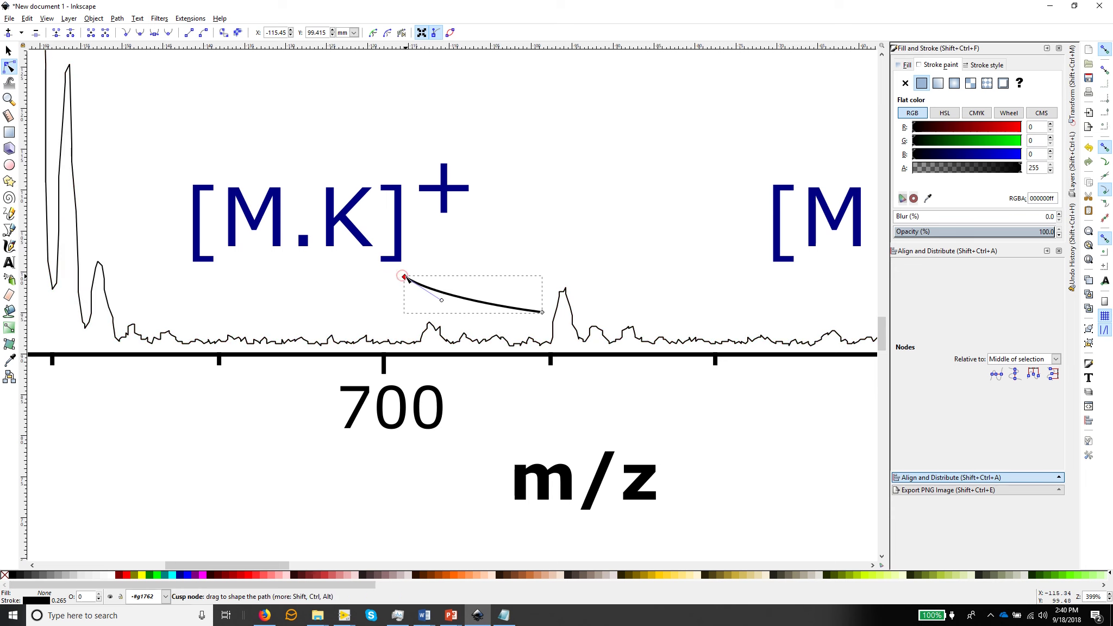
pyautogui.moveTo(404, 277); pyautogui.dragTo(434, 304)
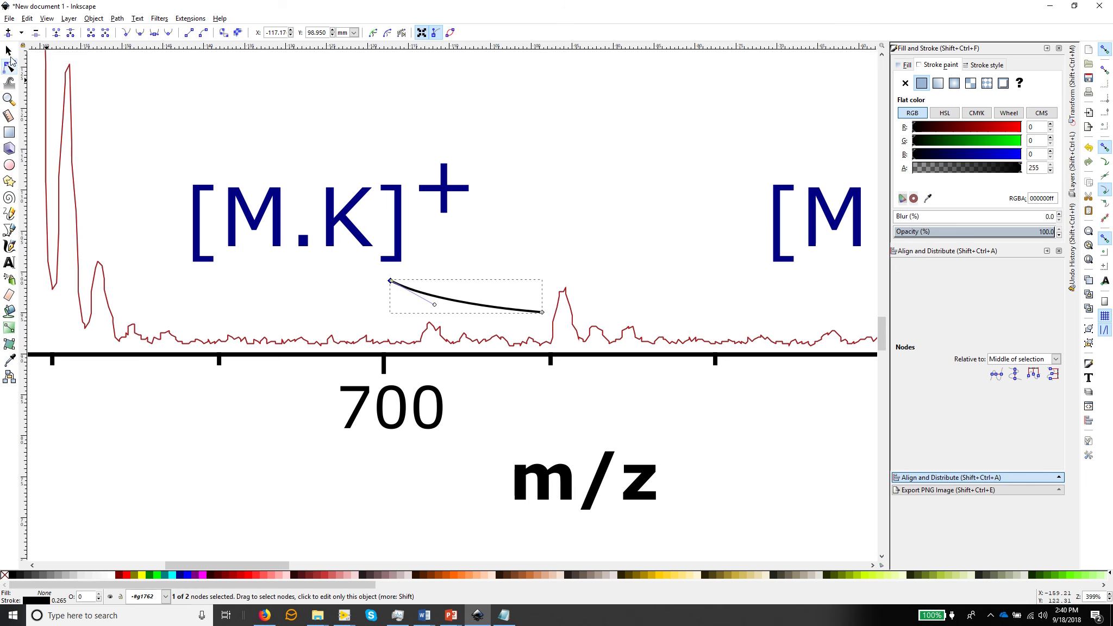
pyautogui.click(8, 50)
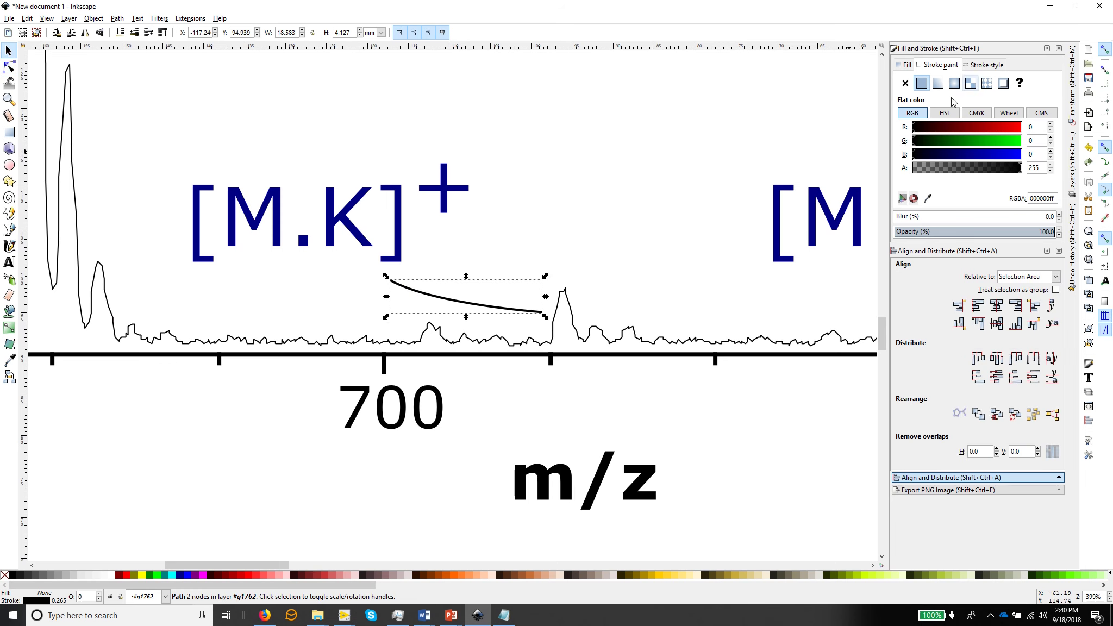
# Set the curve's stroke width to 3 pt and add a right-pointing arrowhead as its end marker.
pyautogui.click(984, 64)
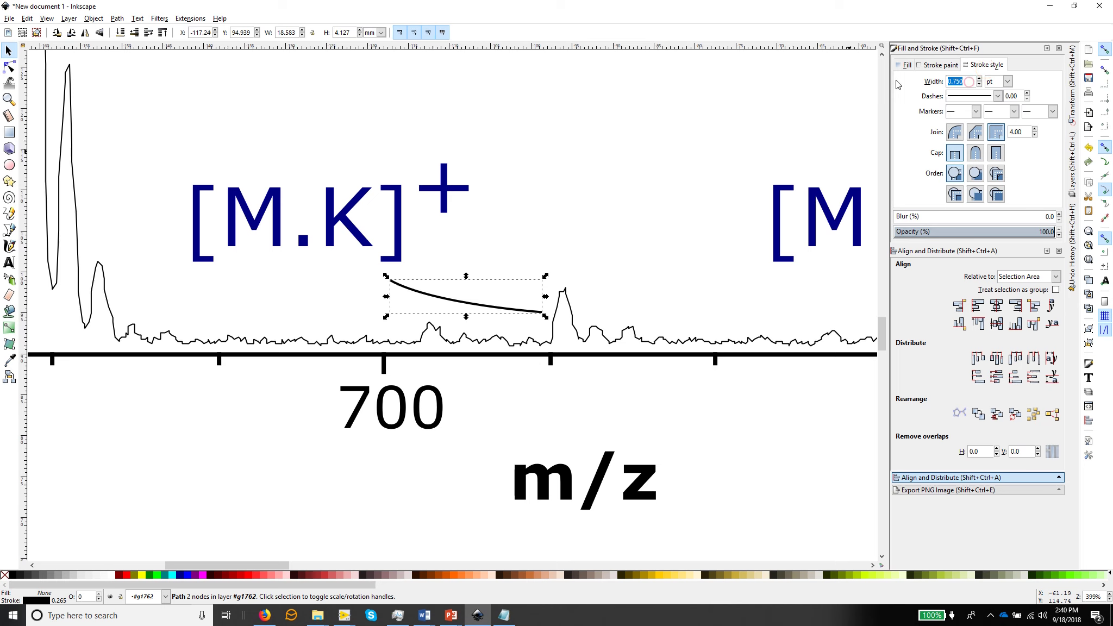
pyautogui.write('3')
pyautogui.press('Return')
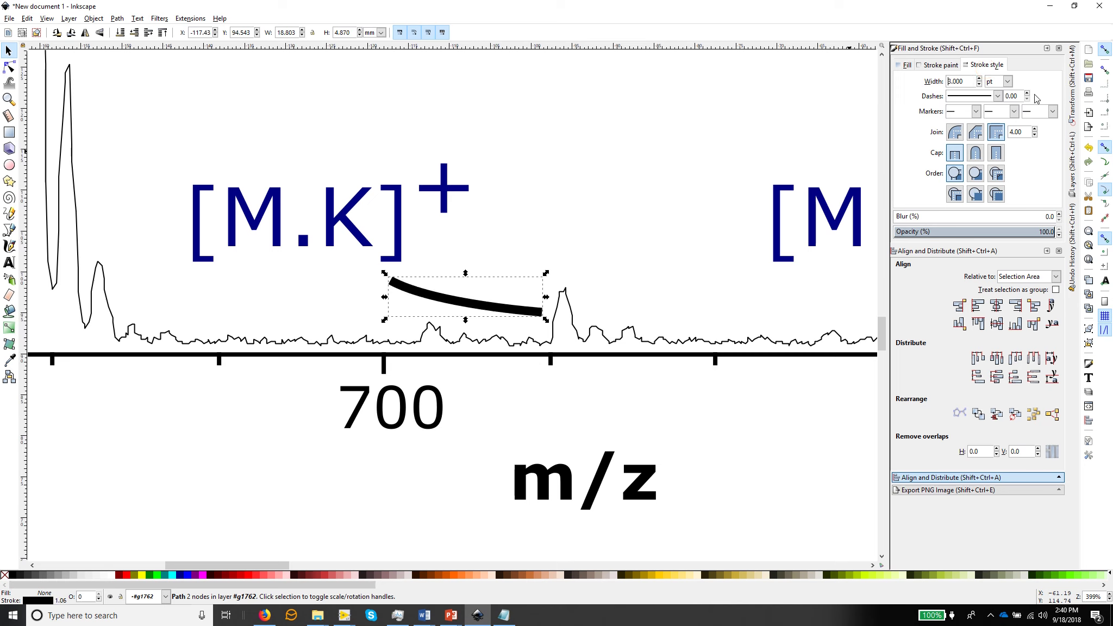
pyautogui.click(1052, 111)
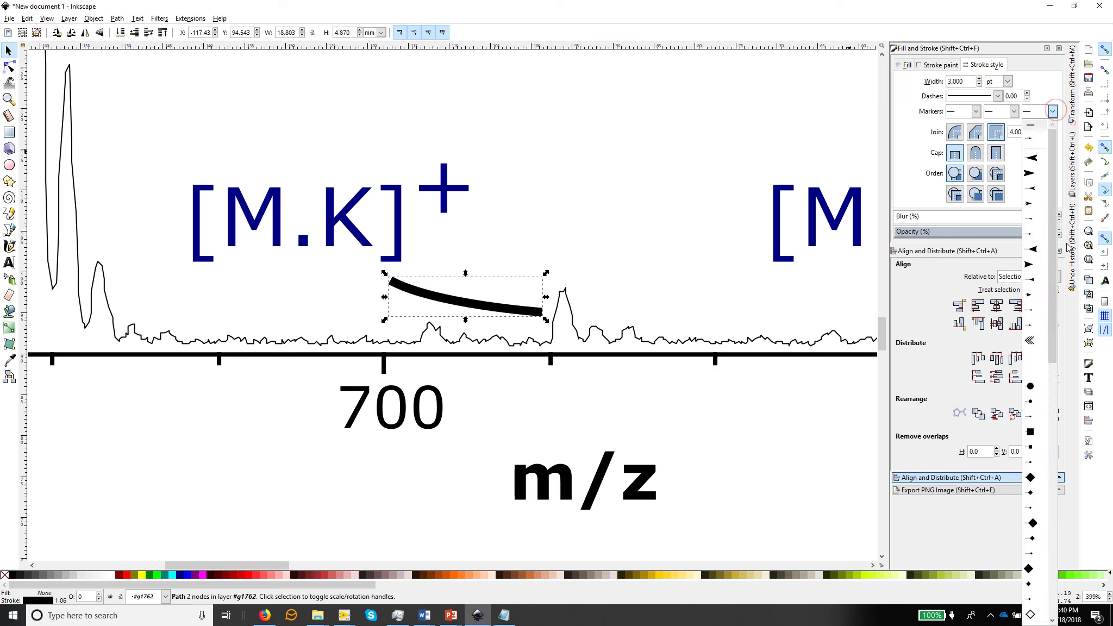
pyautogui.click(1033, 327)
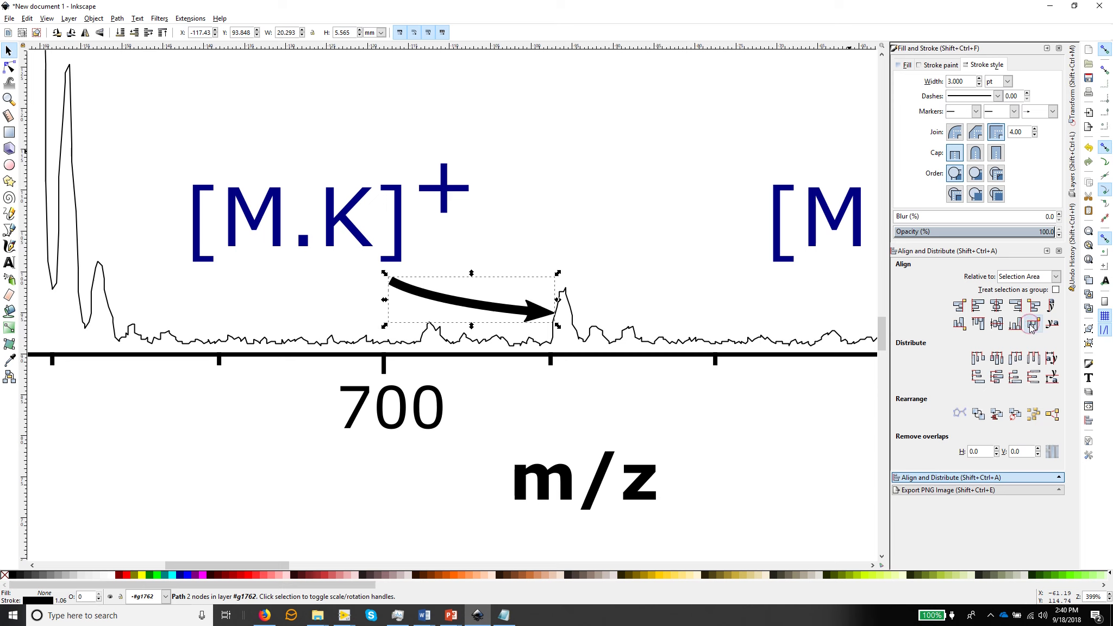
# Recolor the arrow's stroke with the navy blue sampled from the "[M.K]+" label.
pyautogui.click(935, 65)
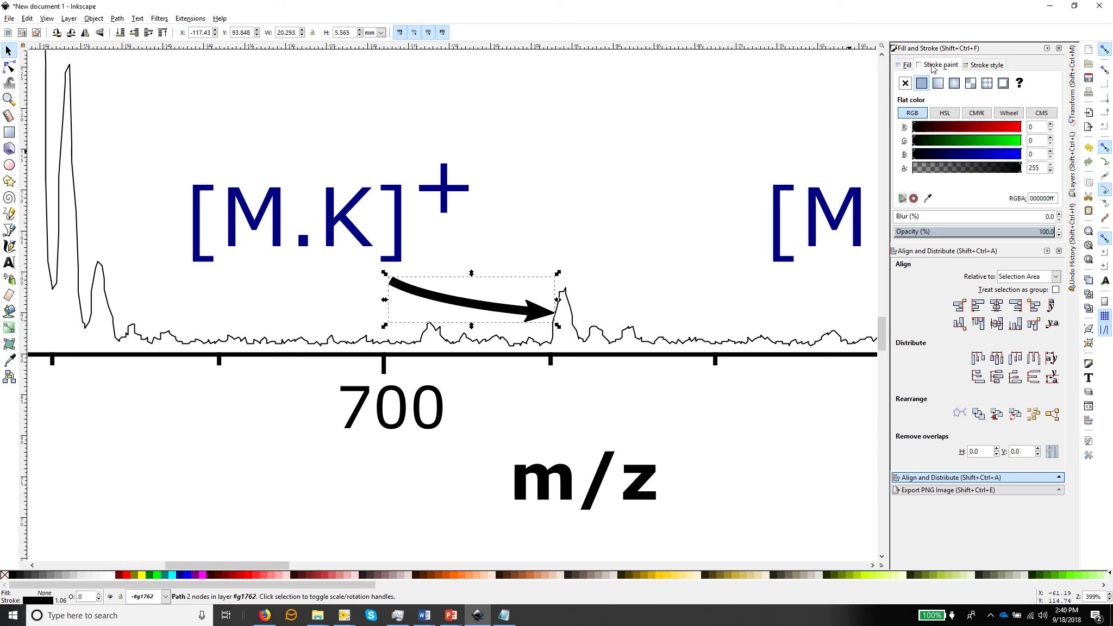
pyautogui.click(927, 198)
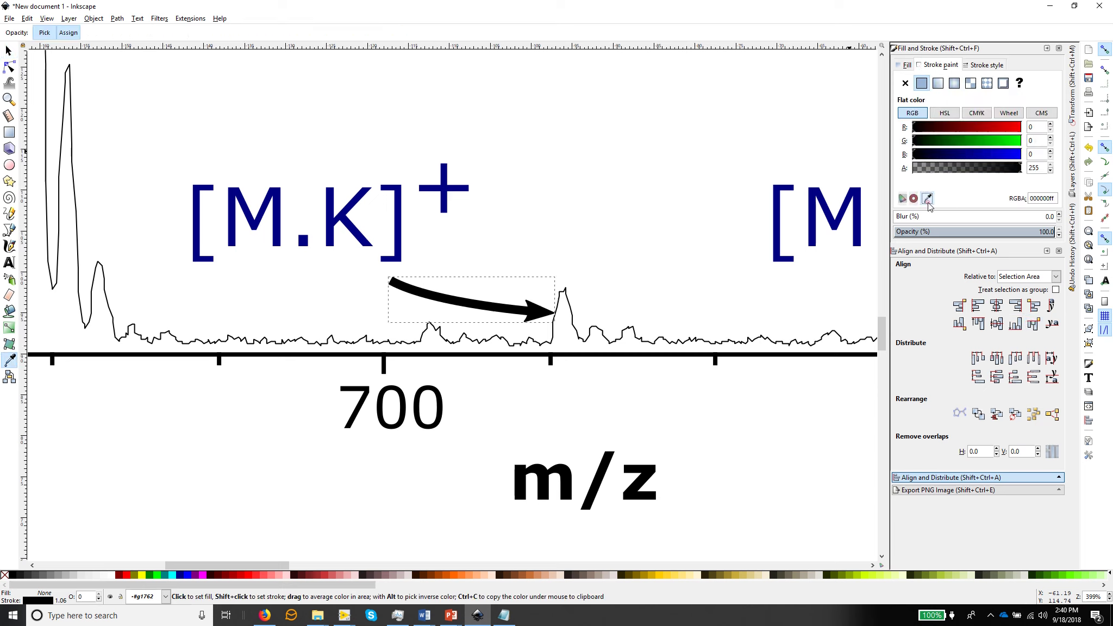
pyautogui.click(444, 190)
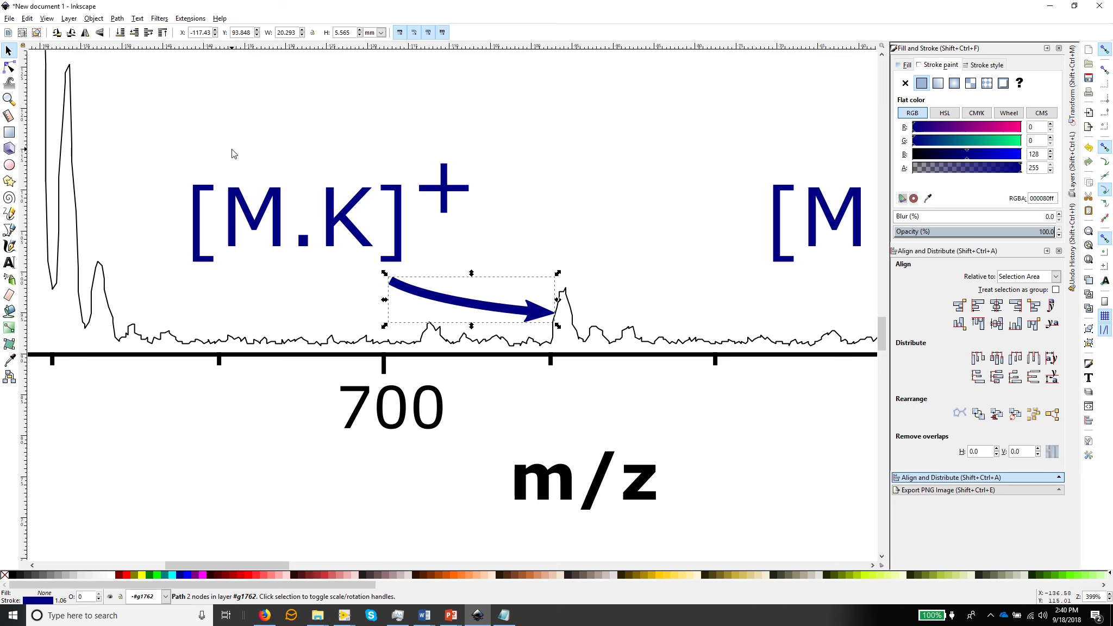
pyautogui.press('-')
pyautogui.press('-')
pyautogui.press('-')
pyautogui.press('-')
pyautogui.press('-')
pyautogui.press('-')
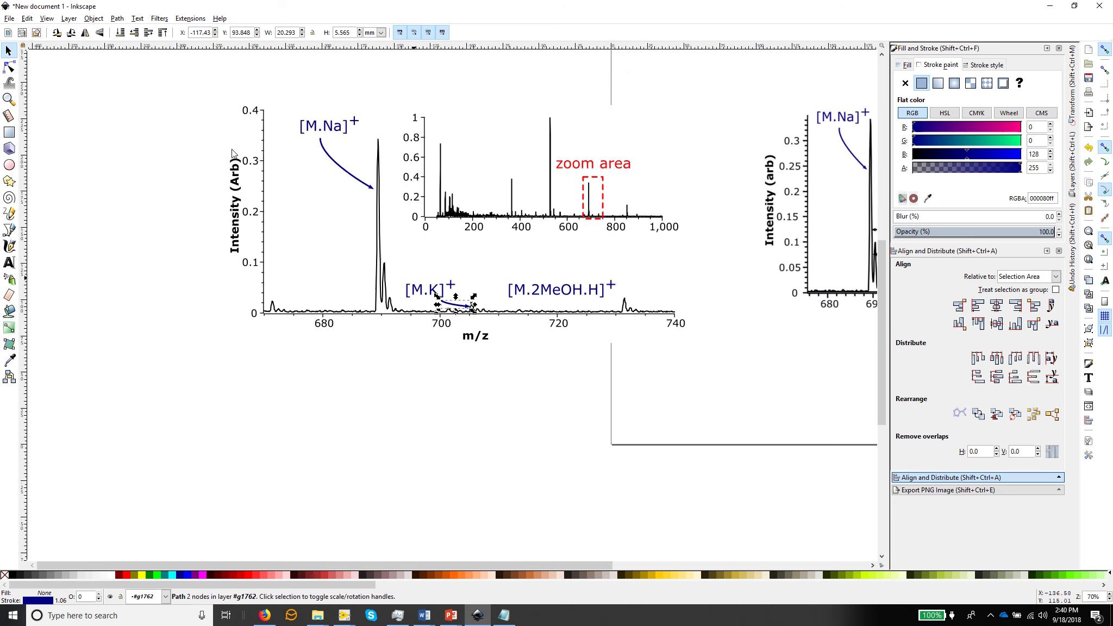
pyautogui.click(9, 67)
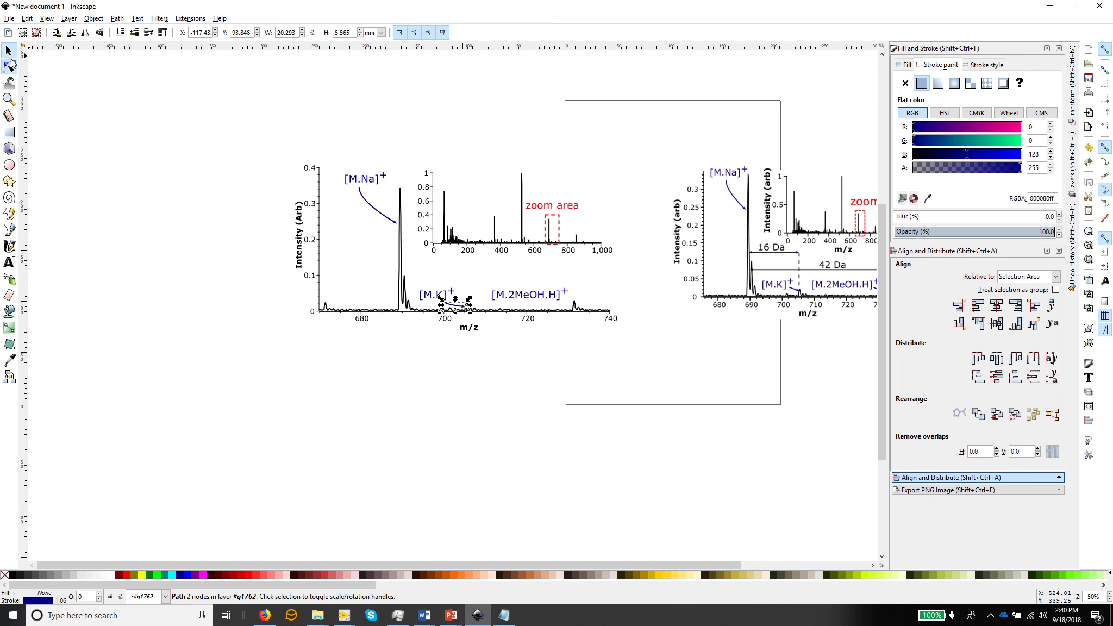
pyautogui.click(79, 74)
pyautogui.moveTo(99, 68); pyautogui.dragTo(699, 454)
pyautogui.press('3')
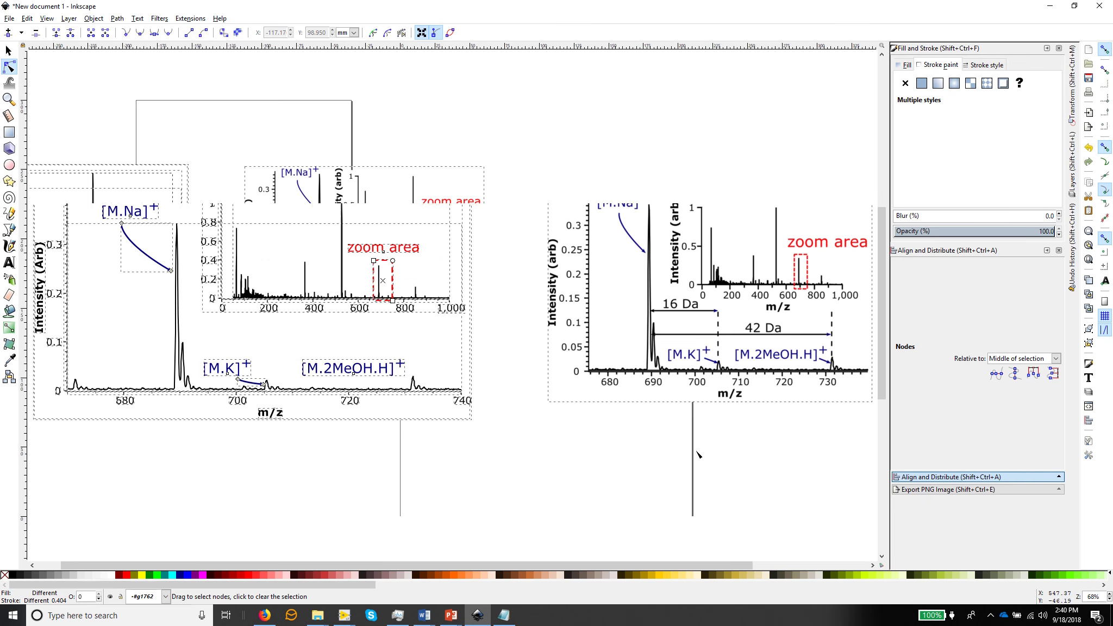
pyautogui.click(12, 52)
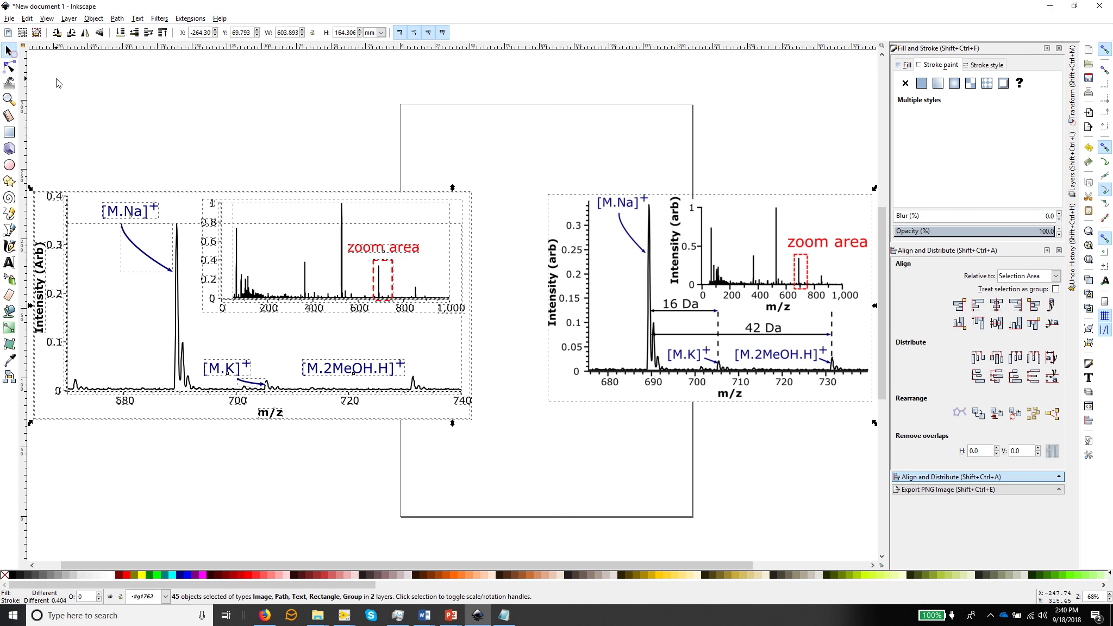
pyautogui.click(56, 78)
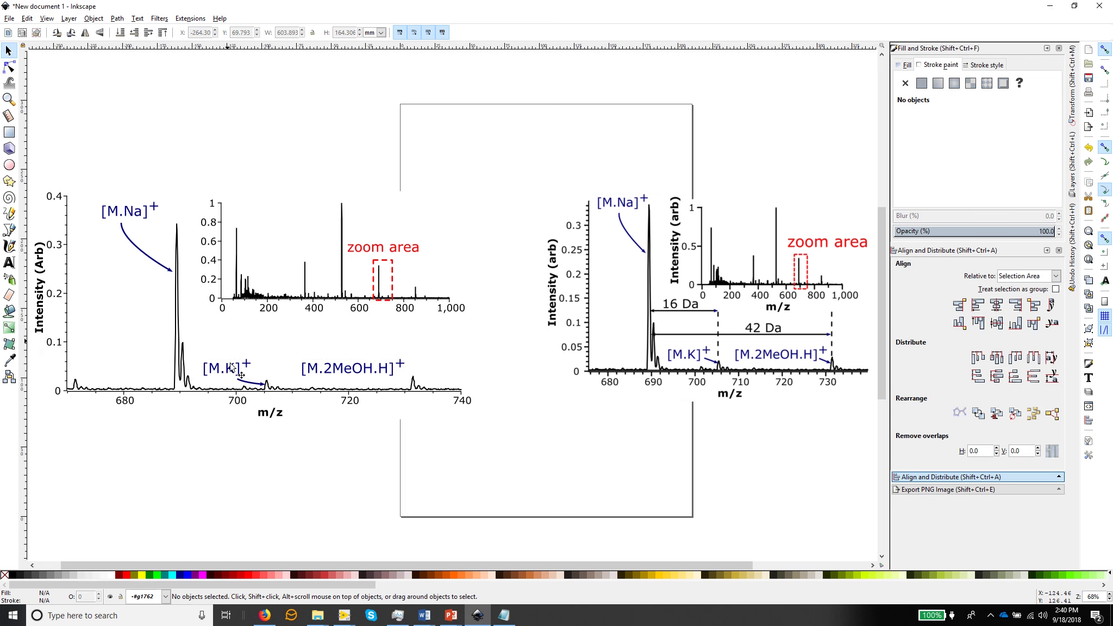
# Draw a curved Bezier line about 40 mm wide and 7 mm high from the "[M.2MeOH.H]+" label to the peak near m/z 731.
pyautogui.click(9, 229)
pyautogui.moveTo(357, 376); pyautogui.dragTo(383, 389)
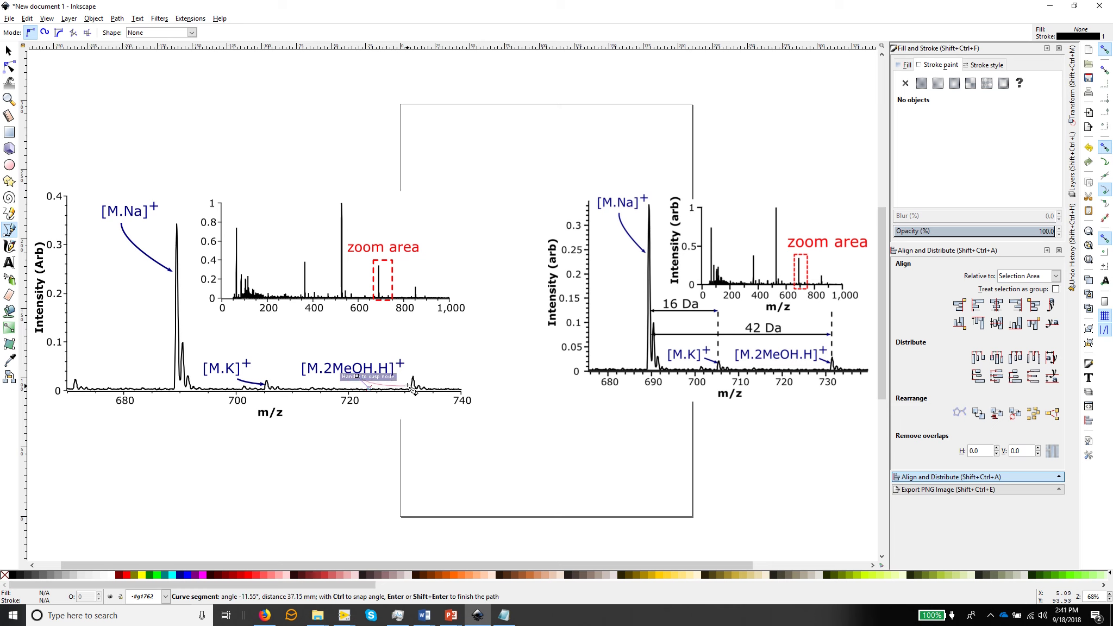
pyautogui.click(412, 385)
pyautogui.press('Return')
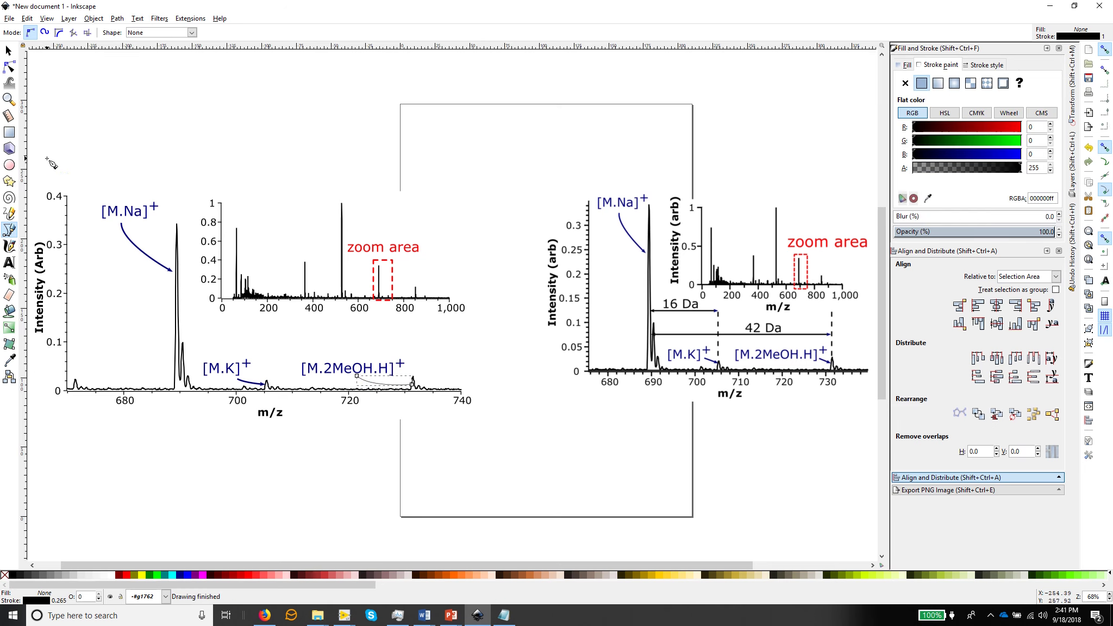
# Flatten the curve below "[M.2MeOH.H]+" and pull its end back just short of the peak, making it about 38 mm wide.
pyautogui.click(8, 99)
pyautogui.moveTo(294, 346); pyautogui.dragTo(458, 424)
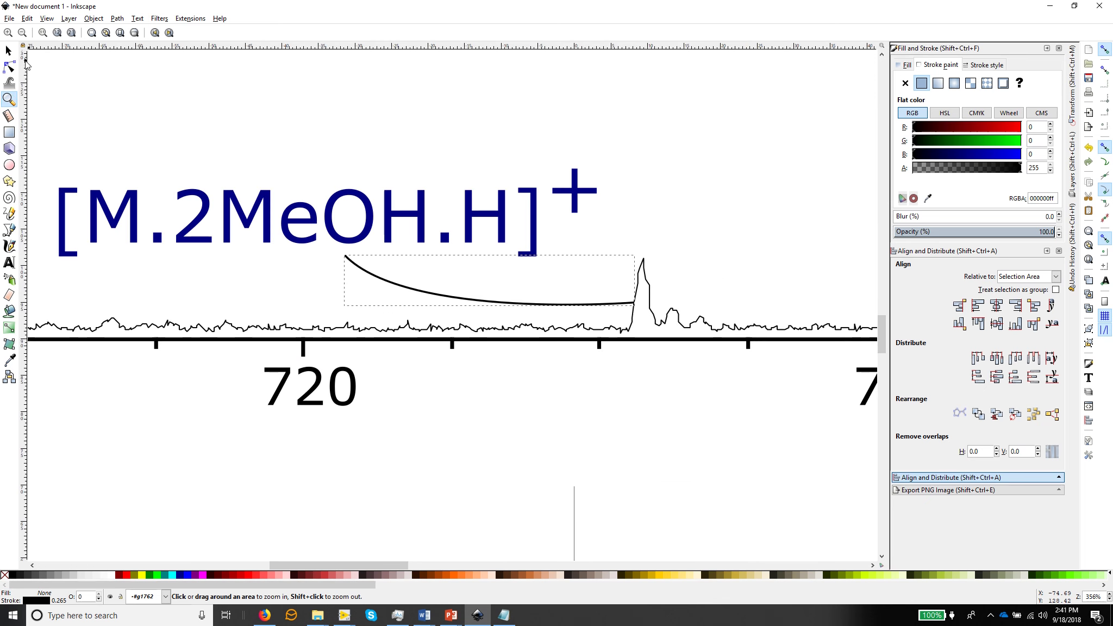
pyautogui.click(8, 51)
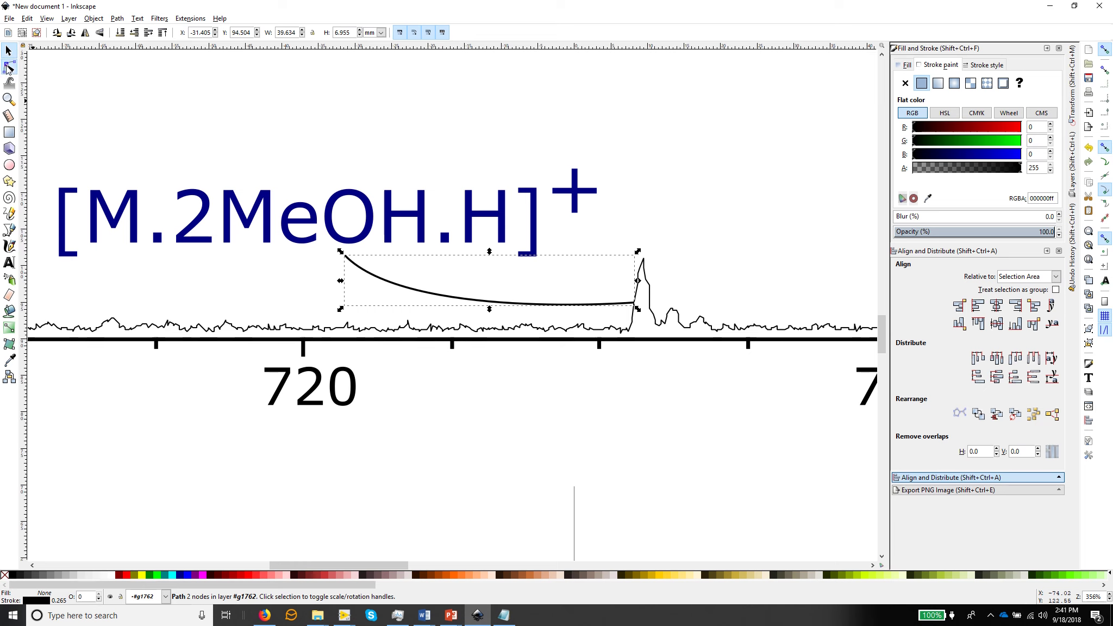
pyautogui.click(9, 67)
pyautogui.click(346, 257)
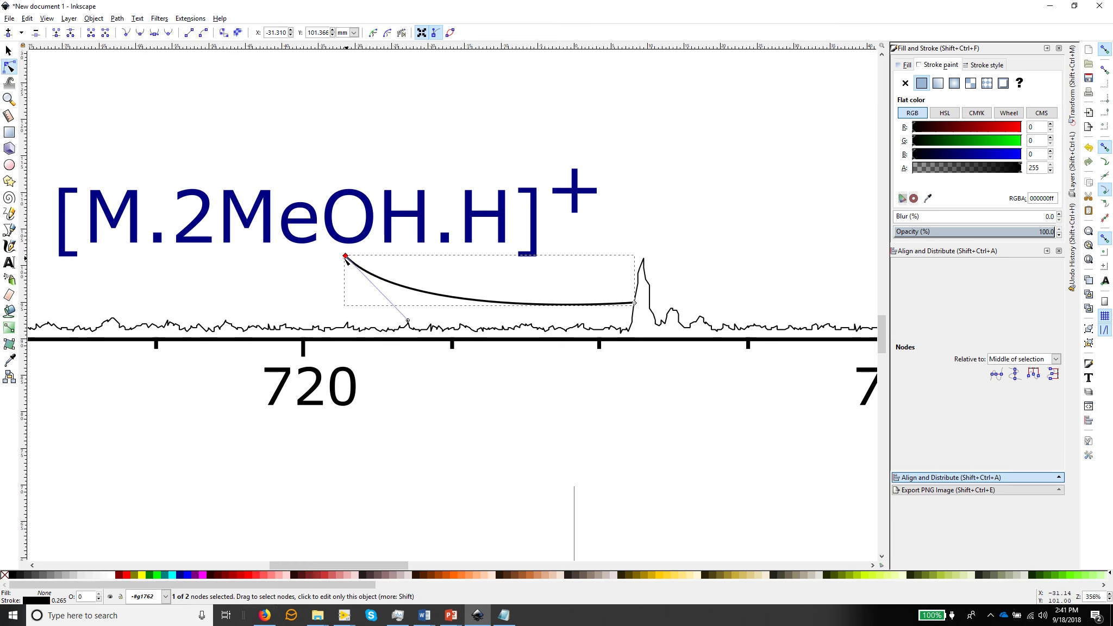
pyautogui.click(419, 314)
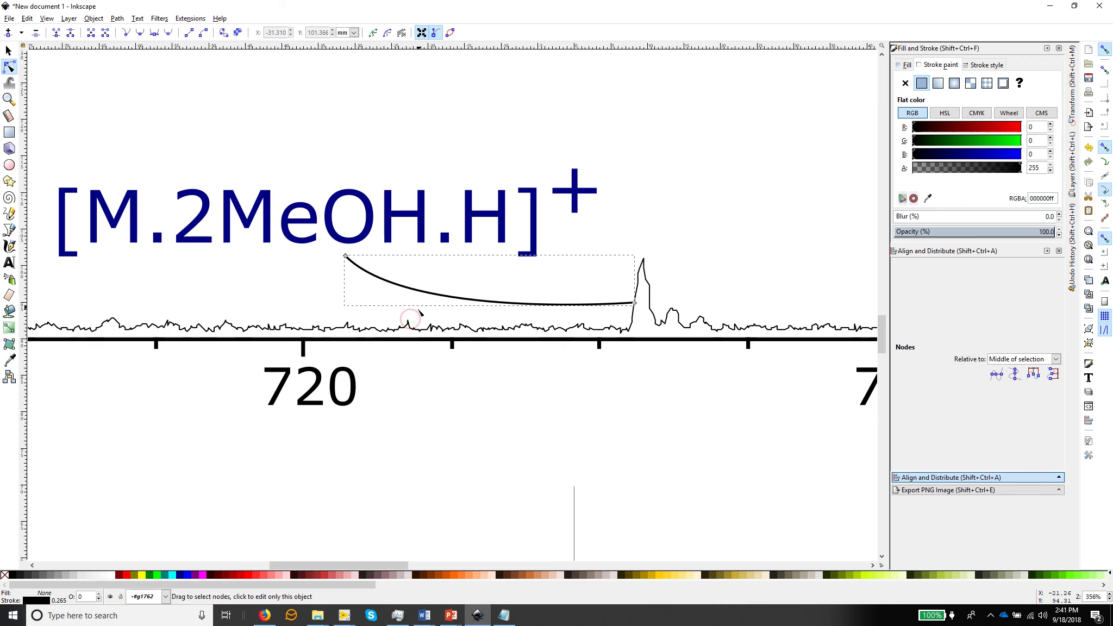
pyautogui.click(347, 257)
pyautogui.moveTo(409, 317); pyautogui.dragTo(412, 300)
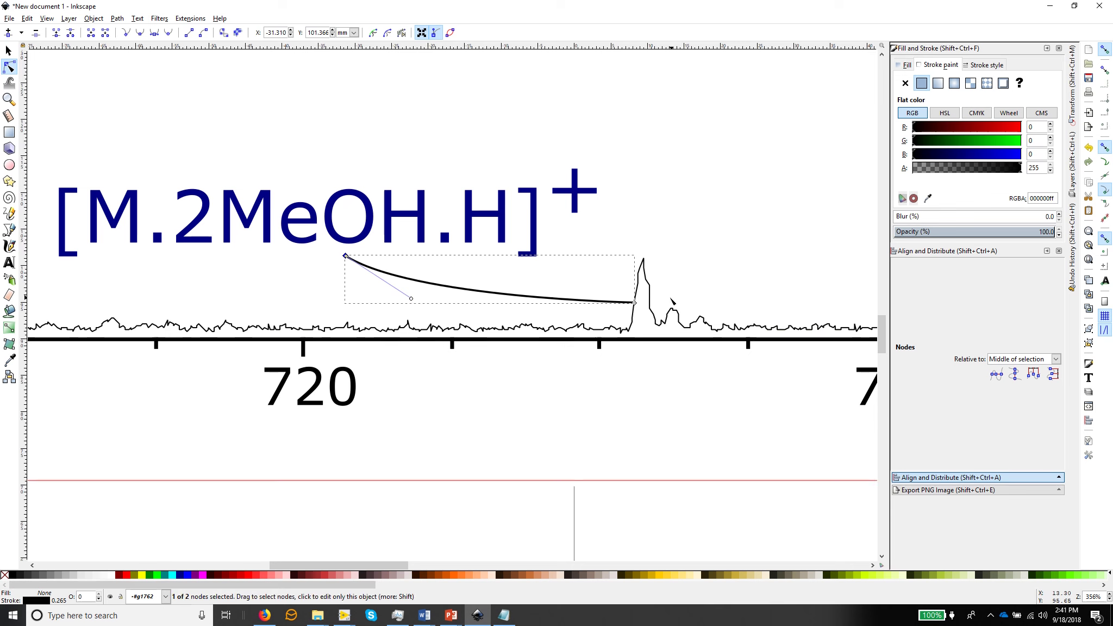
pyautogui.moveTo(634, 303); pyautogui.dragTo(623, 303)
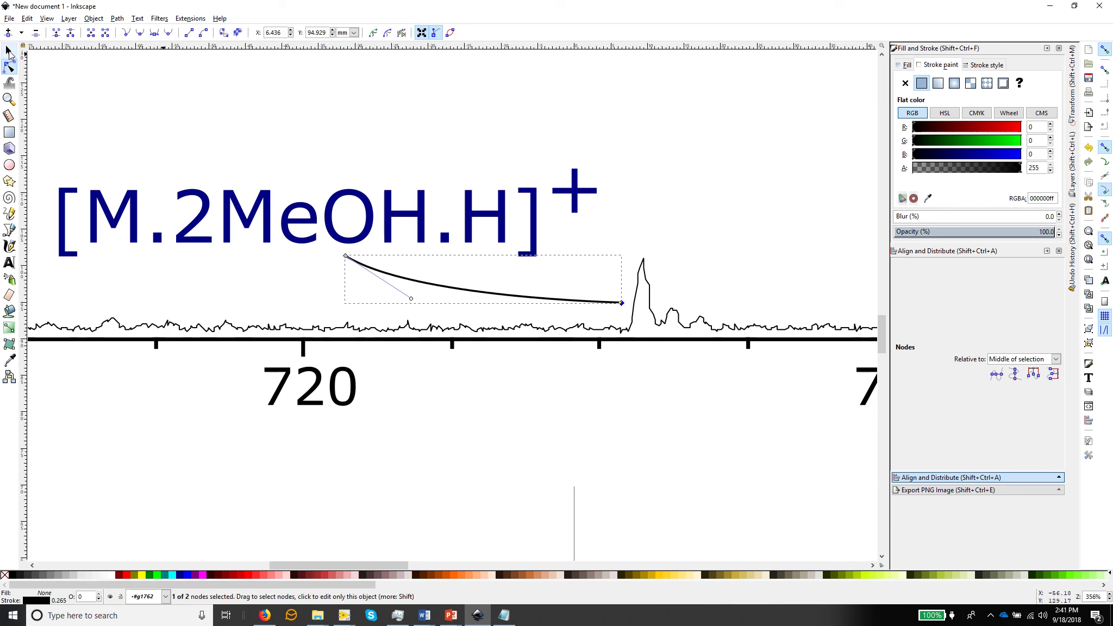
pyautogui.click(8, 51)
# Set the "[M.2MeOH.H]+" curve's stroke width to 3 mm and add a right-pointing arrowhead as its end marker.
pyautogui.click(987, 65)
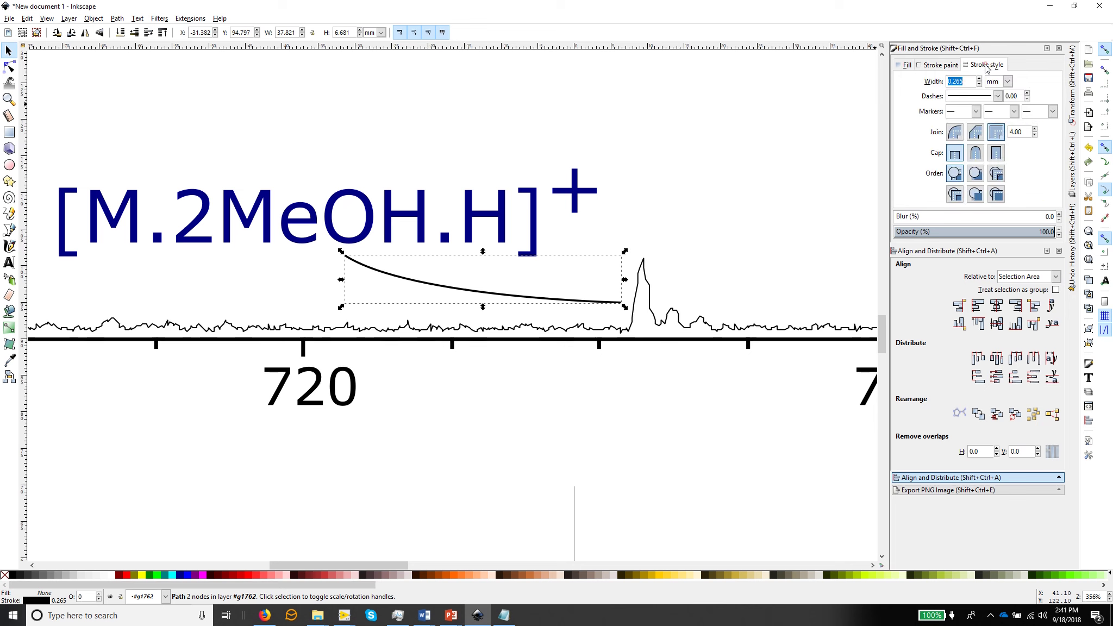
pyautogui.tripleClick(967, 81)
pyautogui.write('3')
pyautogui.press('Return')
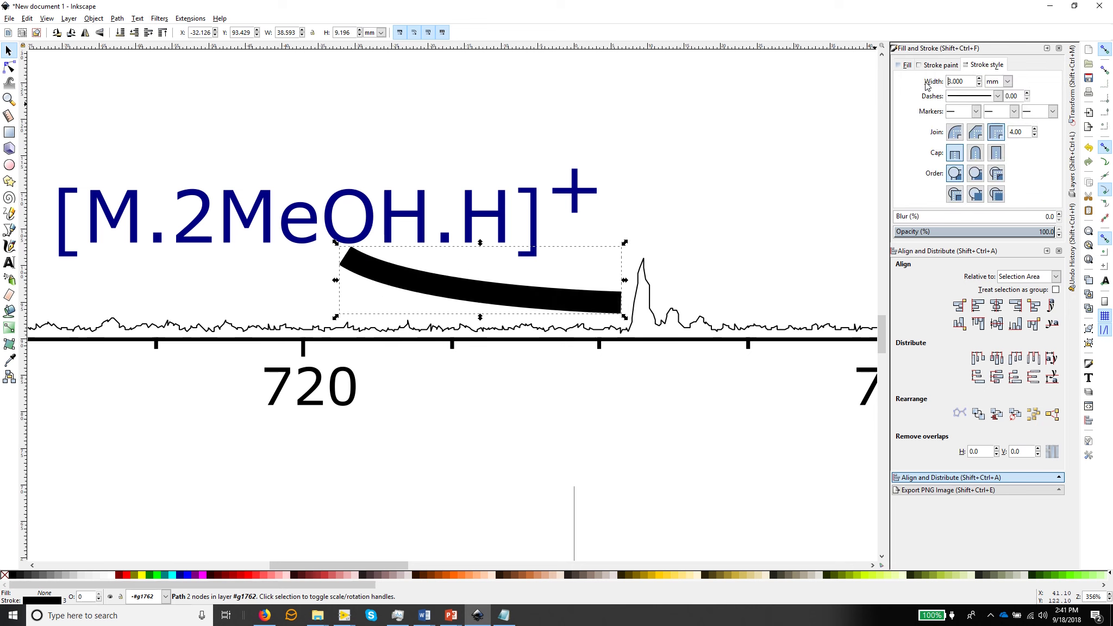
pyautogui.click(1053, 112)
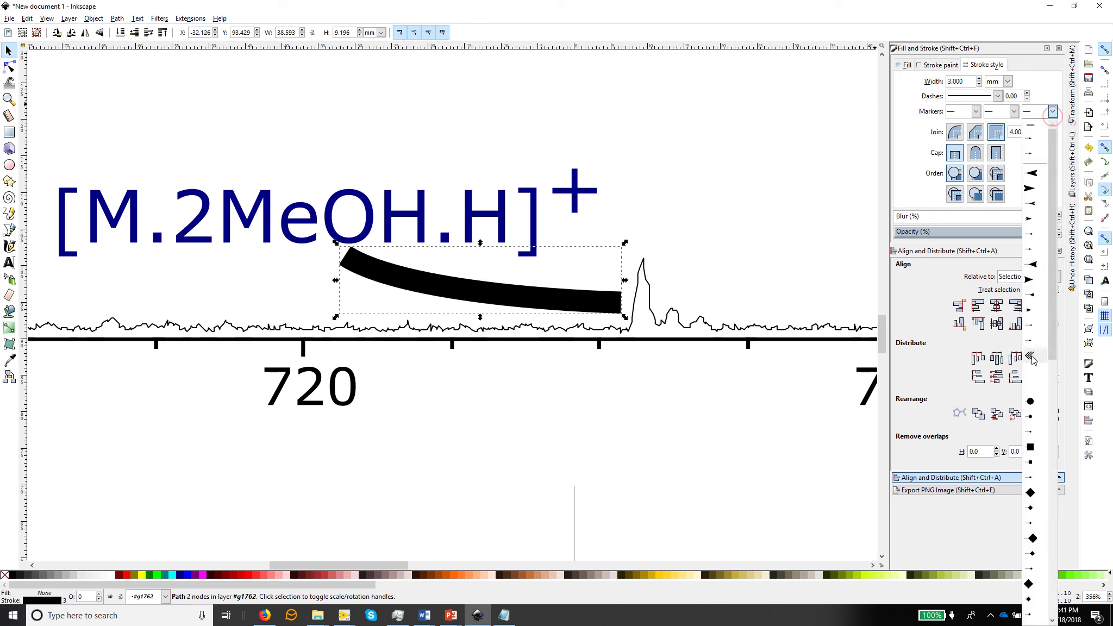
pyautogui.click(1033, 338)
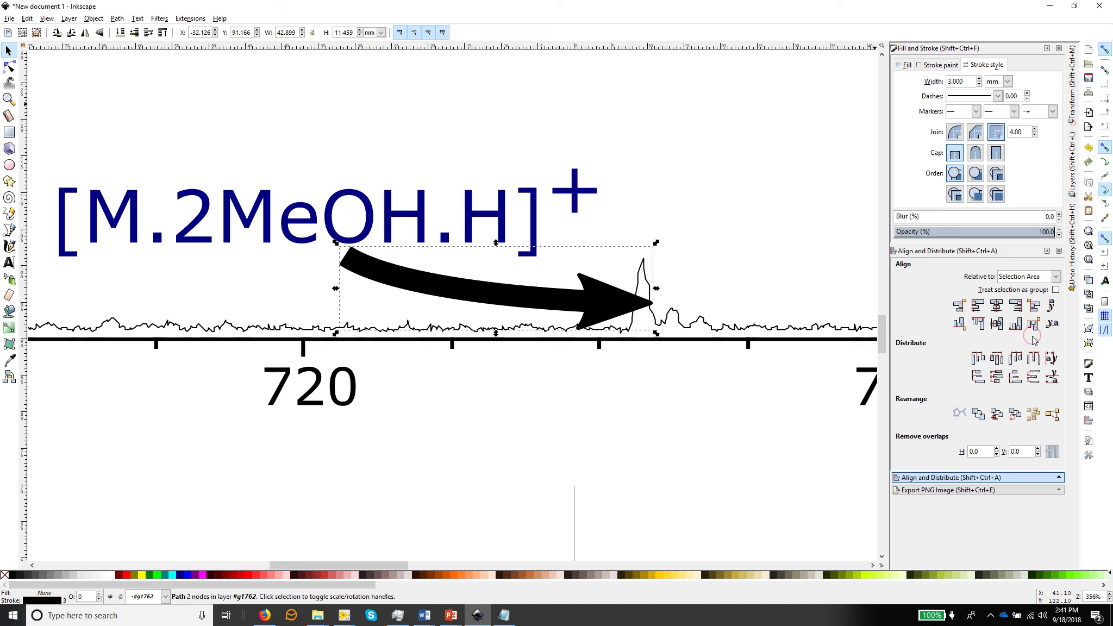
# Narrow the "[M.2MeOH.H]+" arrow to about 39 mm so its tip stops before the peak, and change its stroke width to 3 pt.
pyautogui.moveTo(656, 288); pyautogui.dragTo(624, 295)
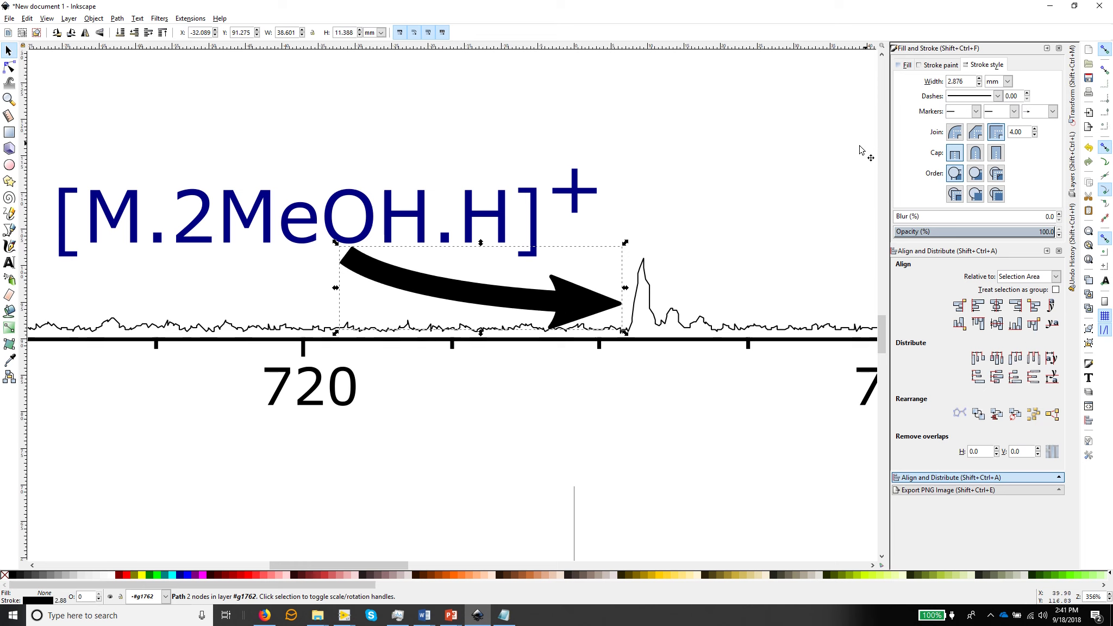
pyautogui.click(1008, 81)
pyautogui.click(994, 106)
pyautogui.doubleClick(971, 81)
pyautogui.write('3')
pyautogui.press('Return')
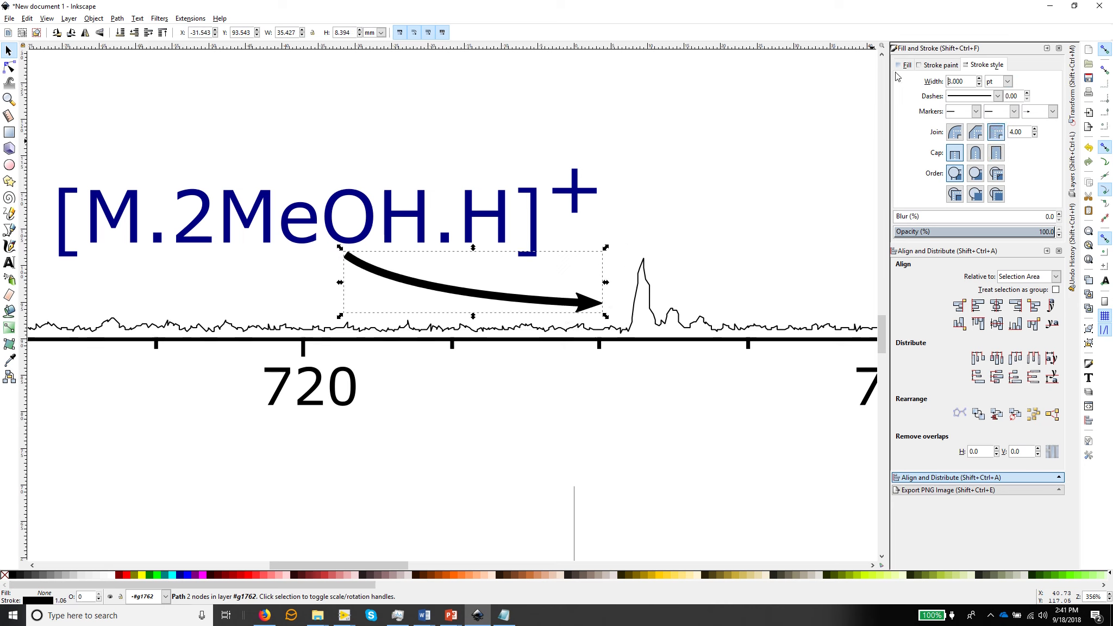
# Lengthen the "[M.2MeOH.H]+" arrow to about 38 mm so its tip nearly touches the peak, and reset its stroke width to 3 pt.
pyautogui.moveTo(606, 283); pyautogui.dragTo(628, 283)
pyautogui.doubleClick(967, 80)
pyautogui.write('3')
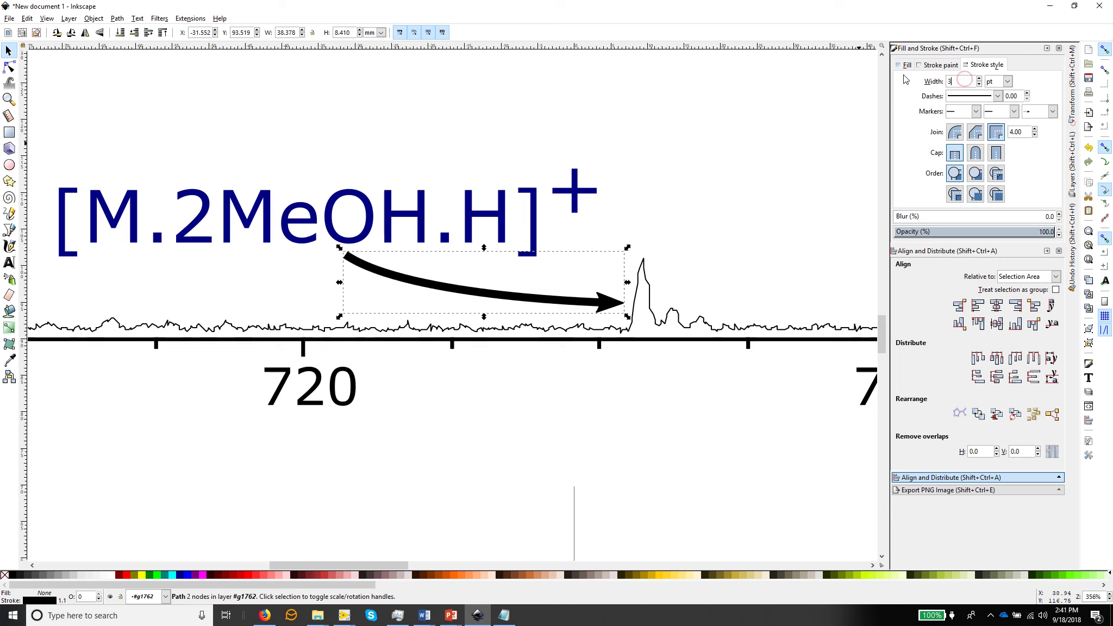
pyautogui.press('Return')
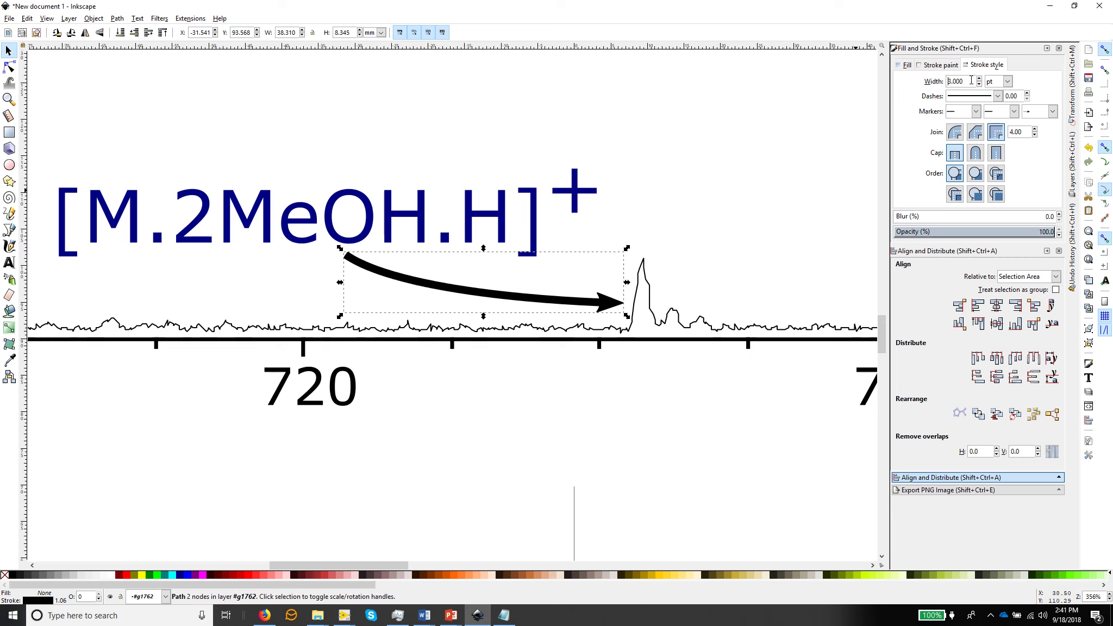
# Recolor the "[M.2MeOH.H]+" arrow's stroke with the navy blue sampled from its label, then deselect the arrow.
pyautogui.click(941, 65)
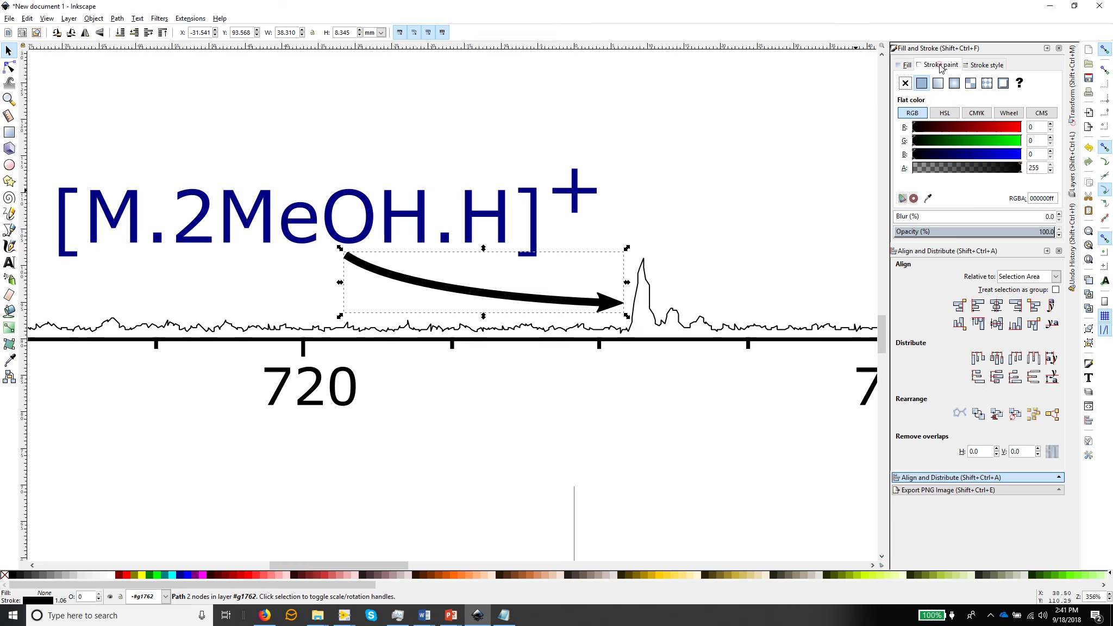
pyautogui.click(927, 200)
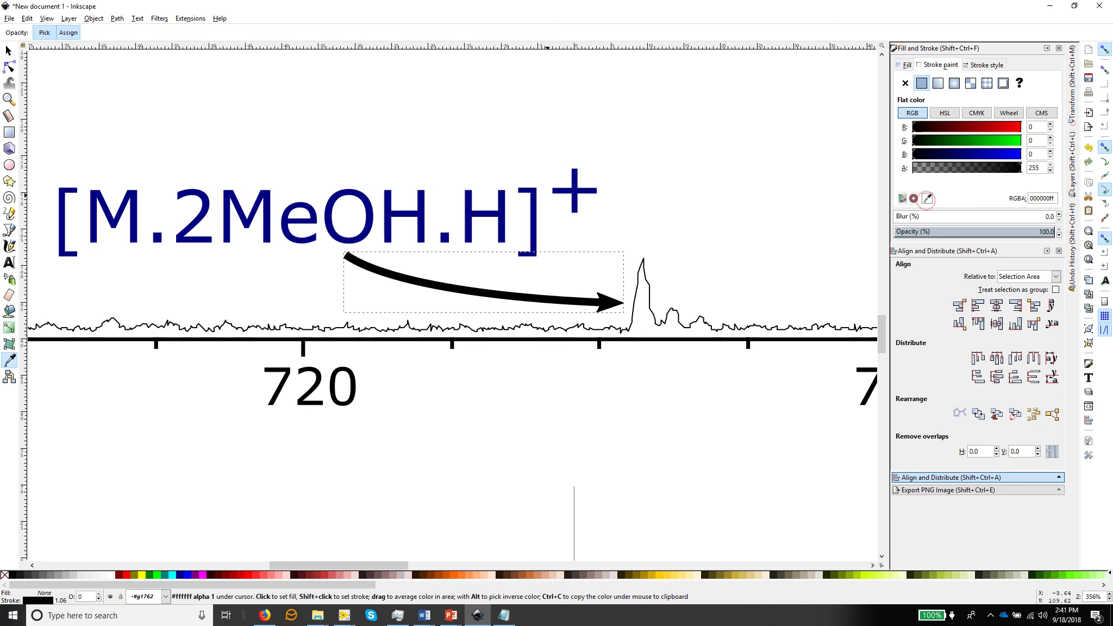
pyautogui.keyDown('shift'); pyautogui.click(577, 193); pyautogui.keyUp('shift')
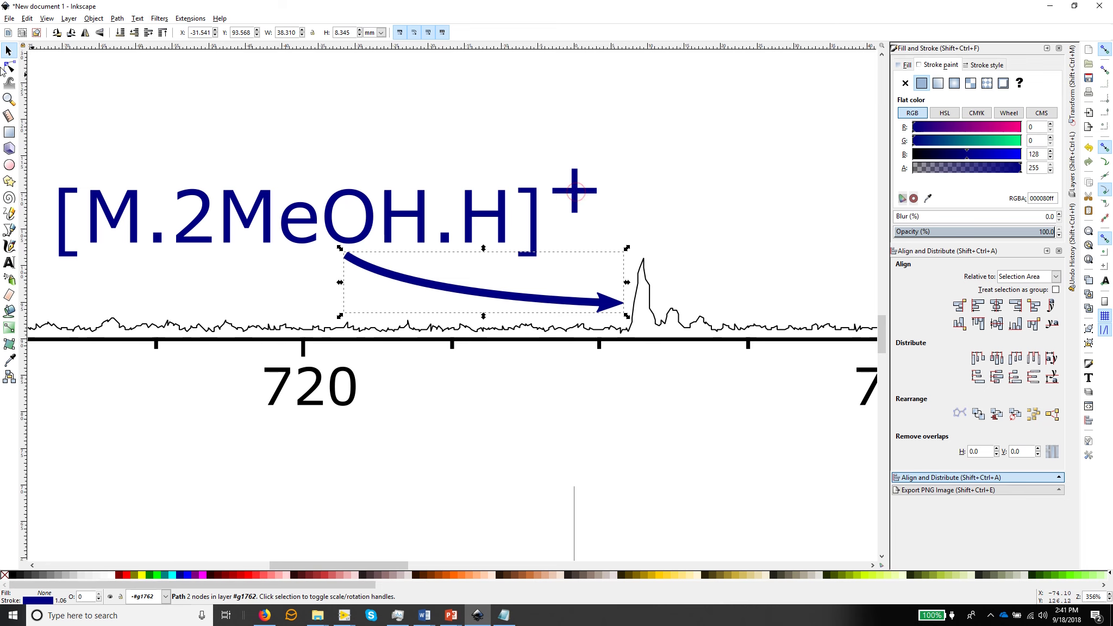
pyautogui.click(8, 50)
pyautogui.click(97, 102)
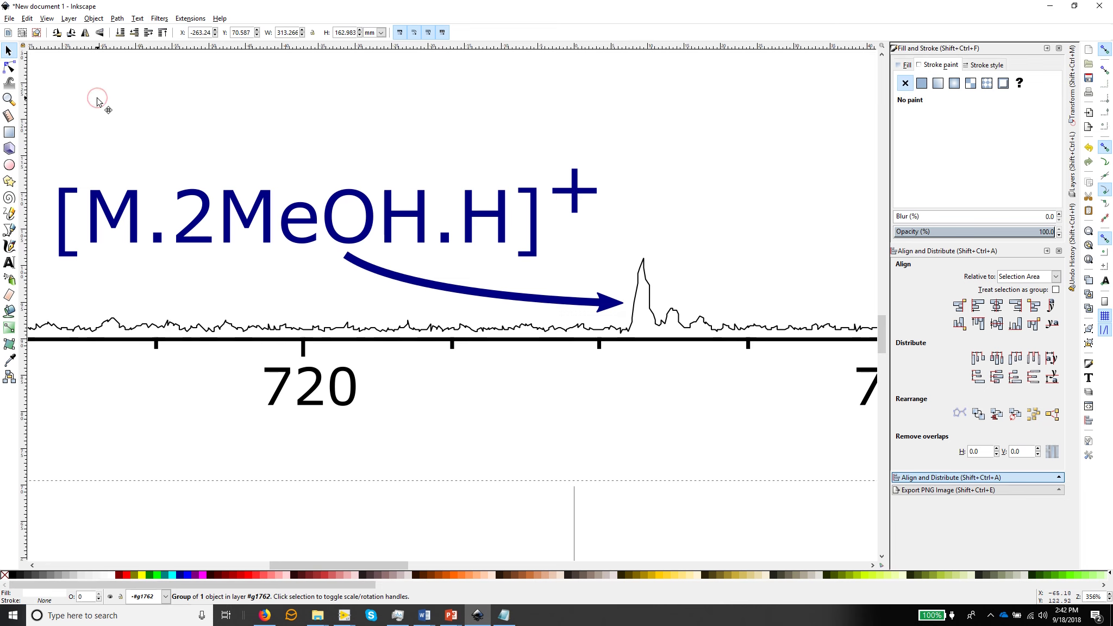
# Draw a straight vertical Bezier line about 40 mm high upward from the tip of the "[M.K]+" peak.
pyautogui.press('-')
pyautogui.press('-')
pyautogui.press('-')
pyautogui.press('-')
pyautogui.press('-')
pyautogui.press('-')
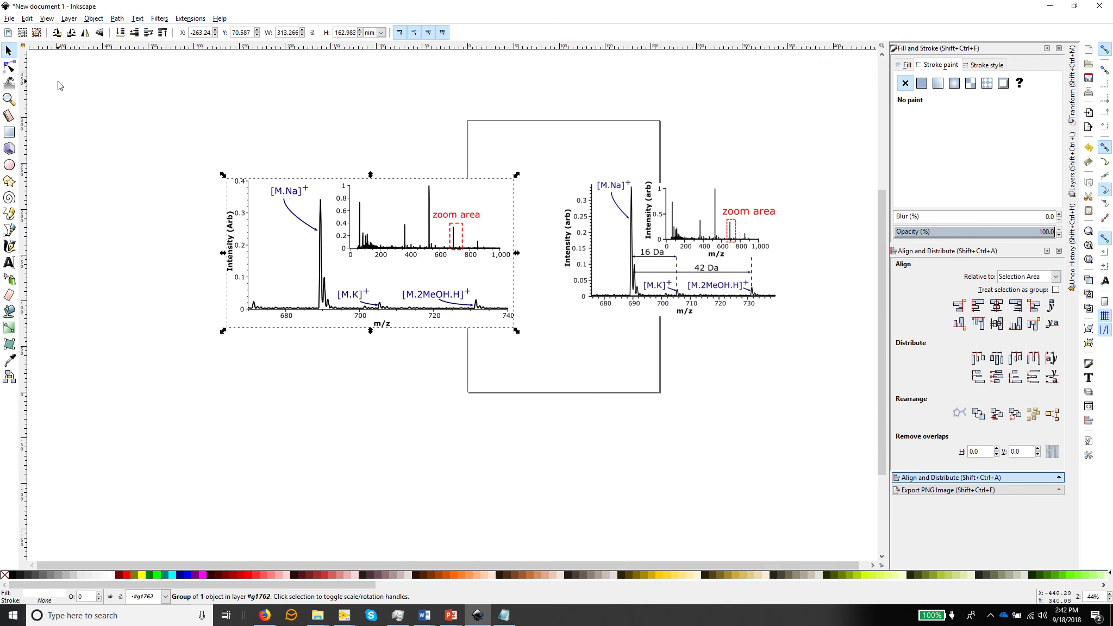
pyautogui.moveTo(109, 117); pyautogui.dragTo(837, 413)
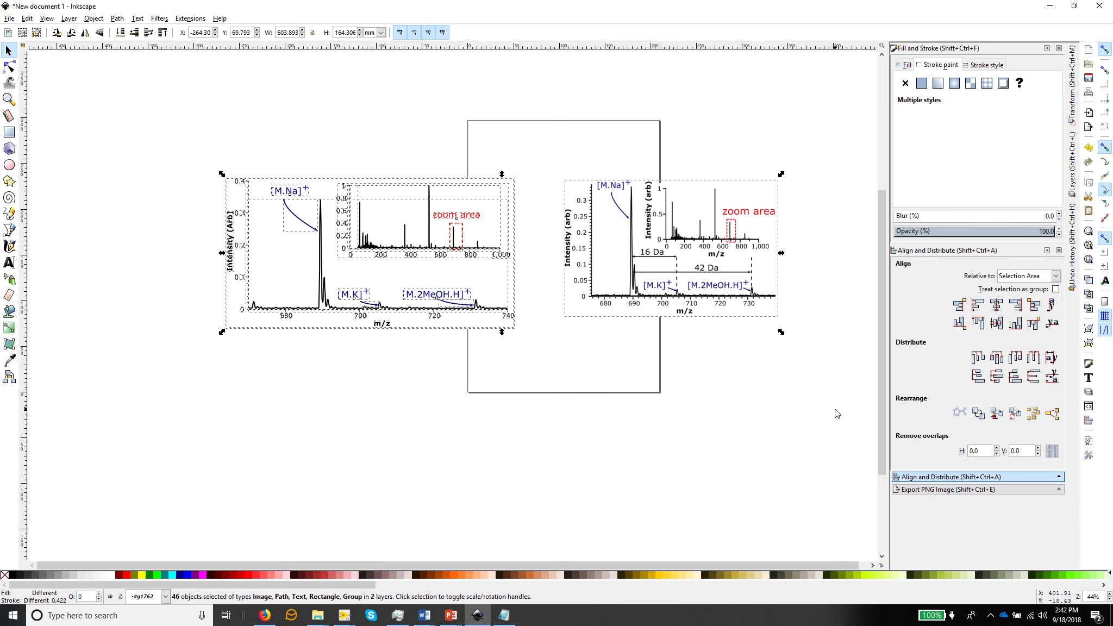
pyautogui.press('3')
pyautogui.click(183, 489)
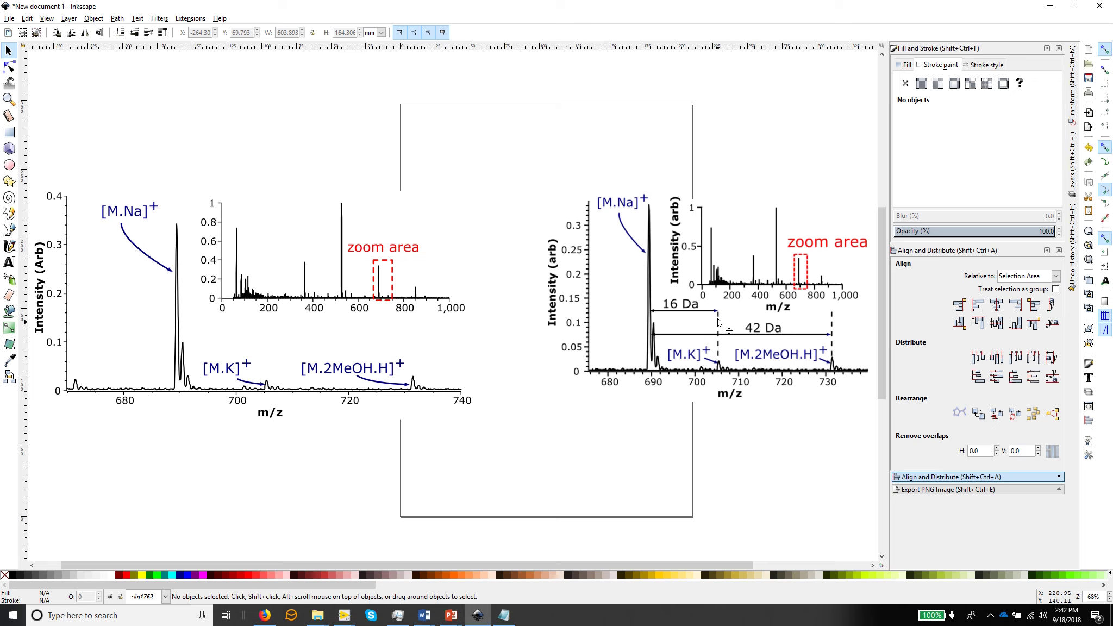
pyautogui.click(10, 231)
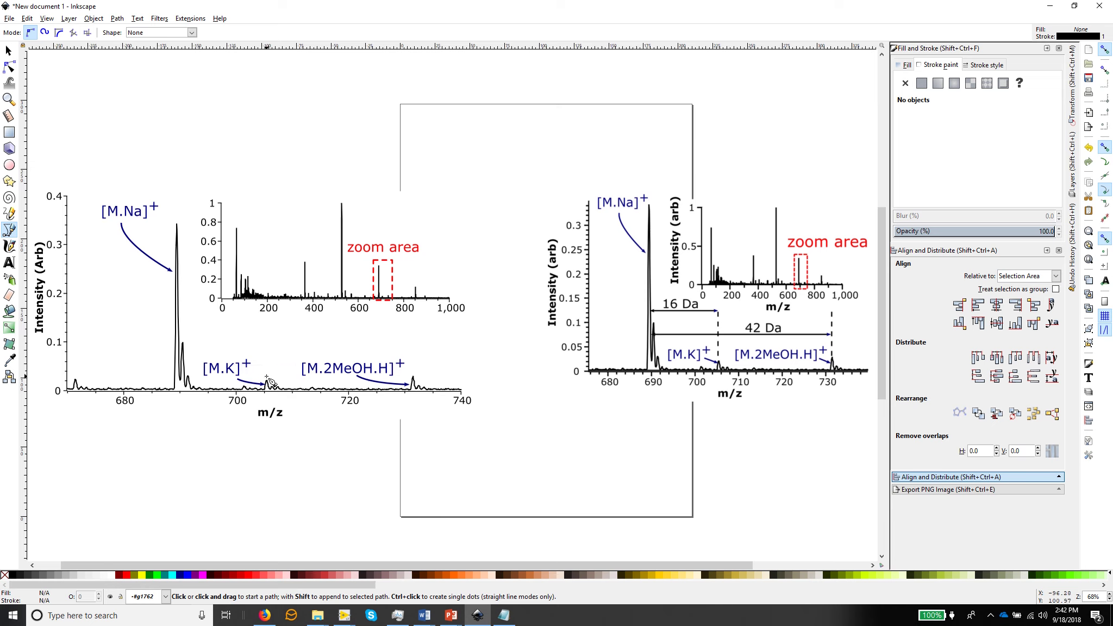
pyautogui.click(267, 377)
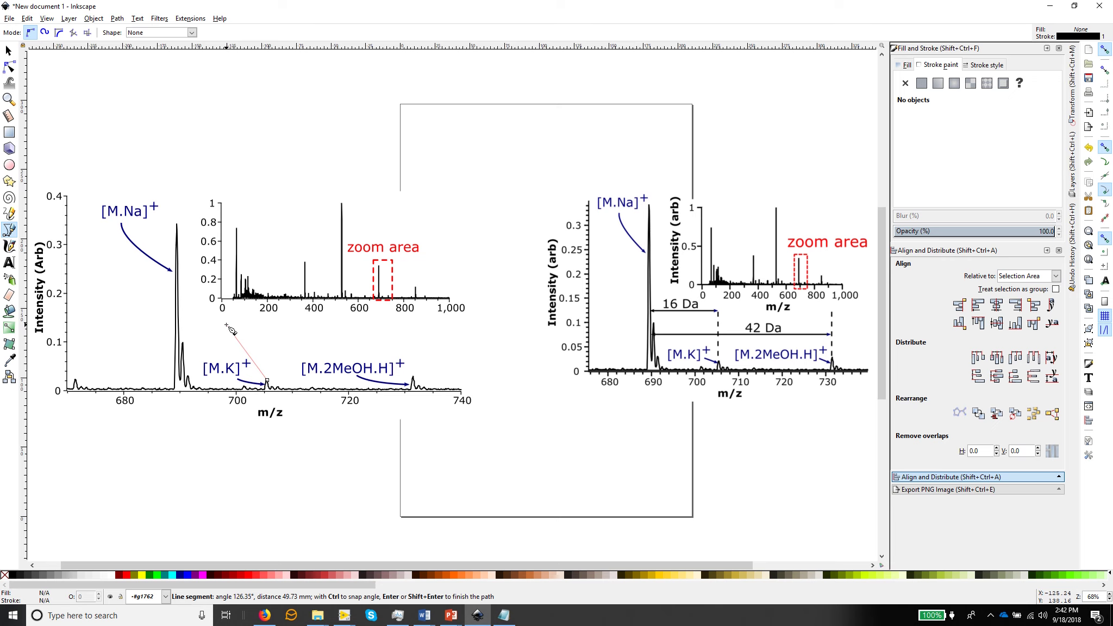
pyautogui.doubleClick(267, 326)
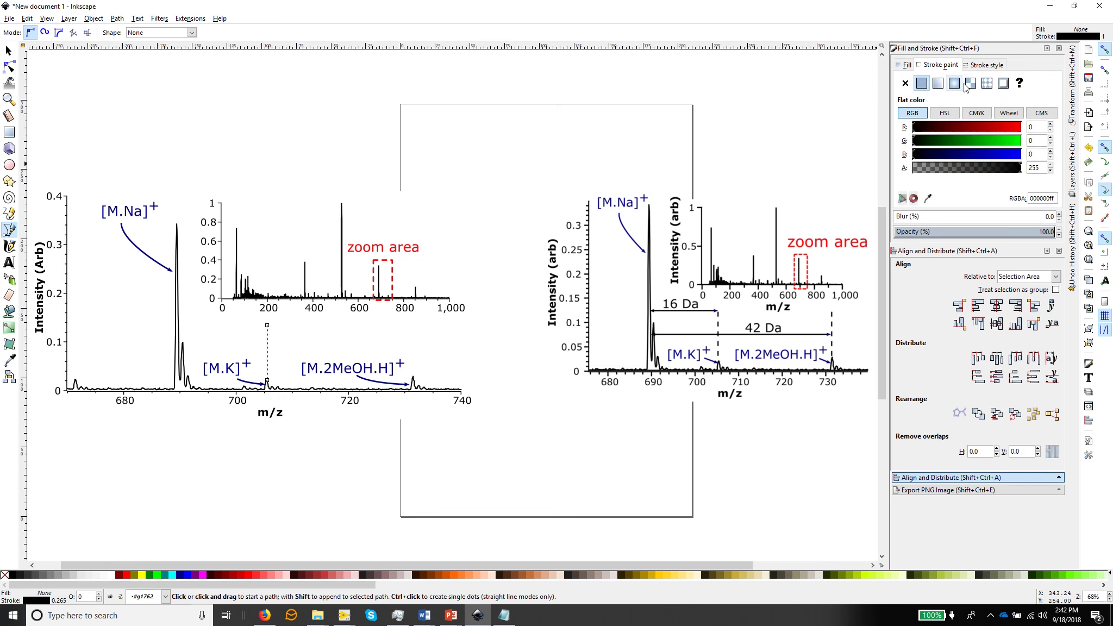
# Give the vertical line above the "[M.K]+" peak a dashed stroke with a width of 3 pt.
pyautogui.click(981, 65)
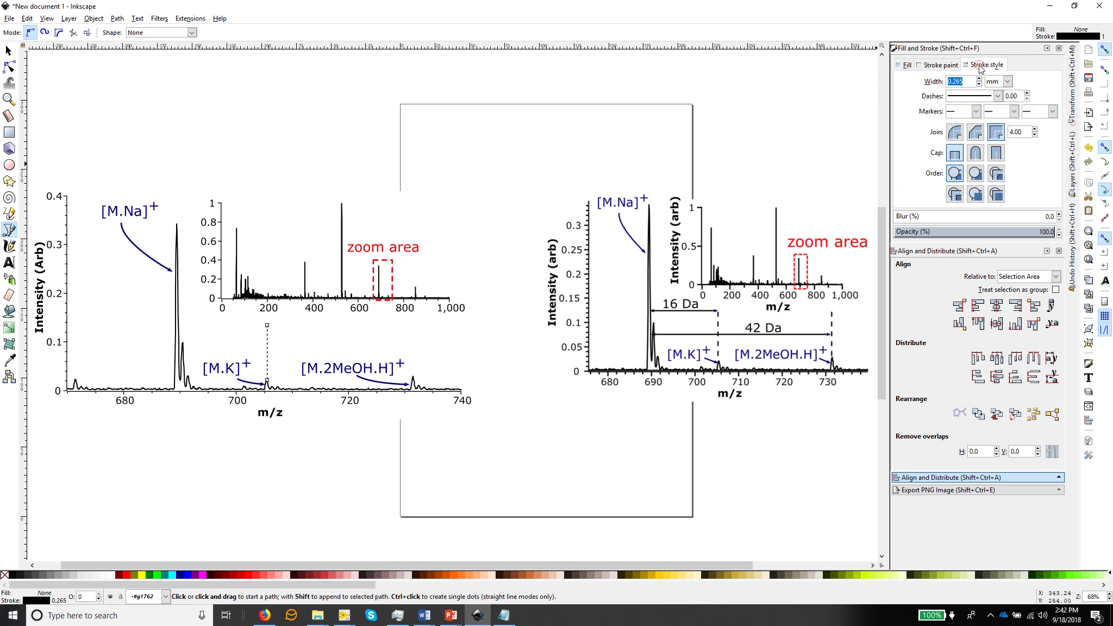
pyautogui.click(999, 96)
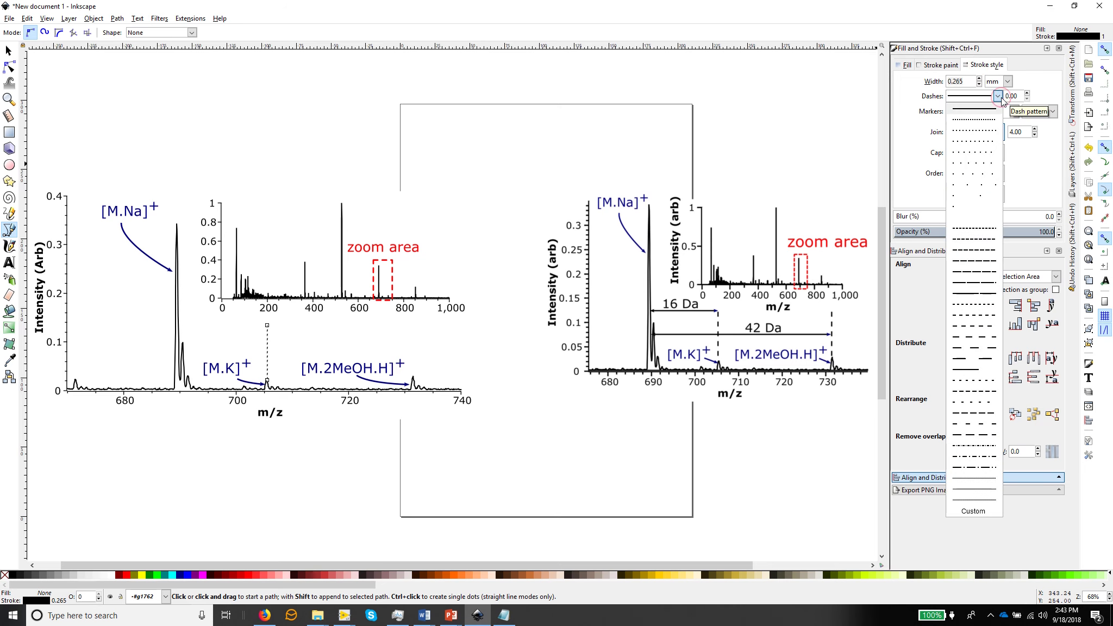
pyautogui.click(973, 323)
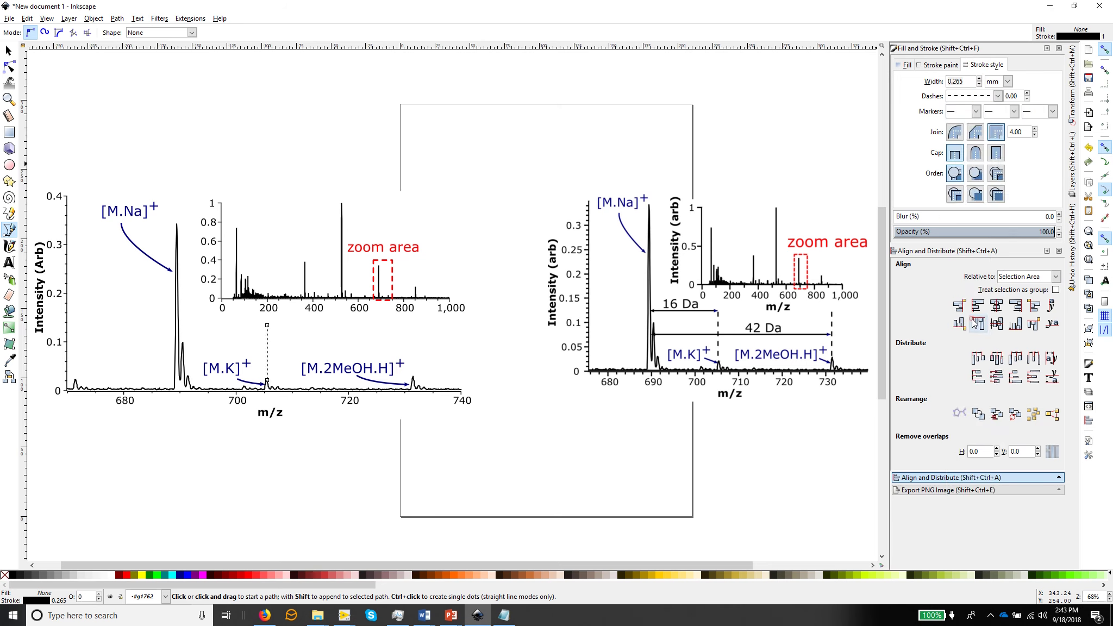
pyautogui.click(1009, 85)
pyautogui.click(998, 115)
pyautogui.write('3')
pyautogui.press('Return')
# Change the vertical line's dash pattern to longer dashes with short gaps.
pyautogui.click(8, 51)
pyautogui.click(267, 334)
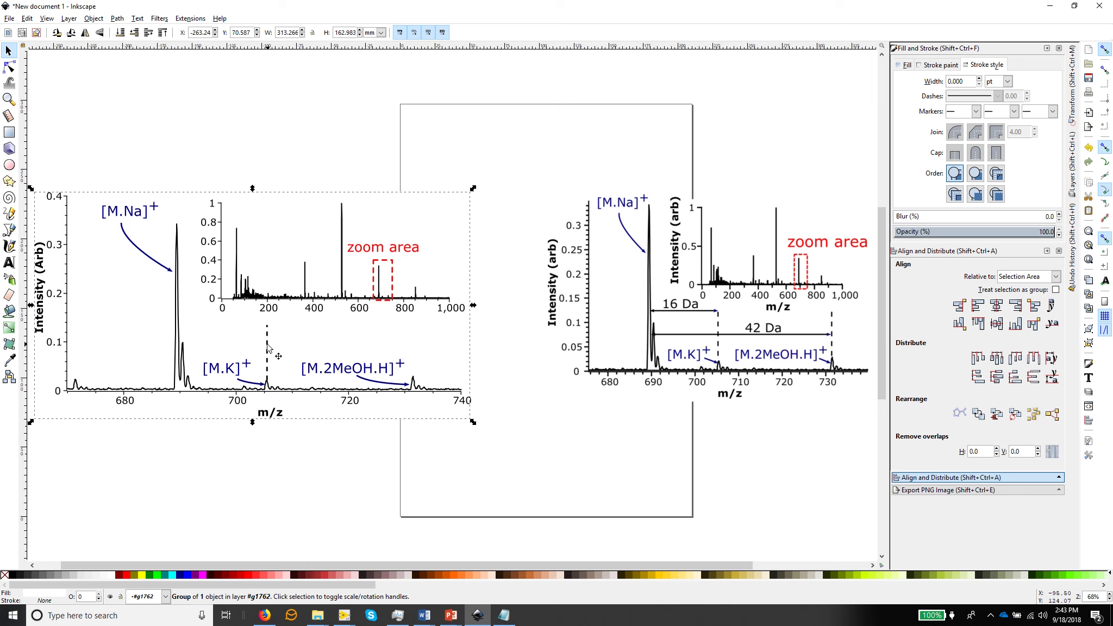
pyautogui.keyDown('ctrl'); pyautogui.click(267, 346); pyautogui.keyUp('ctrl')
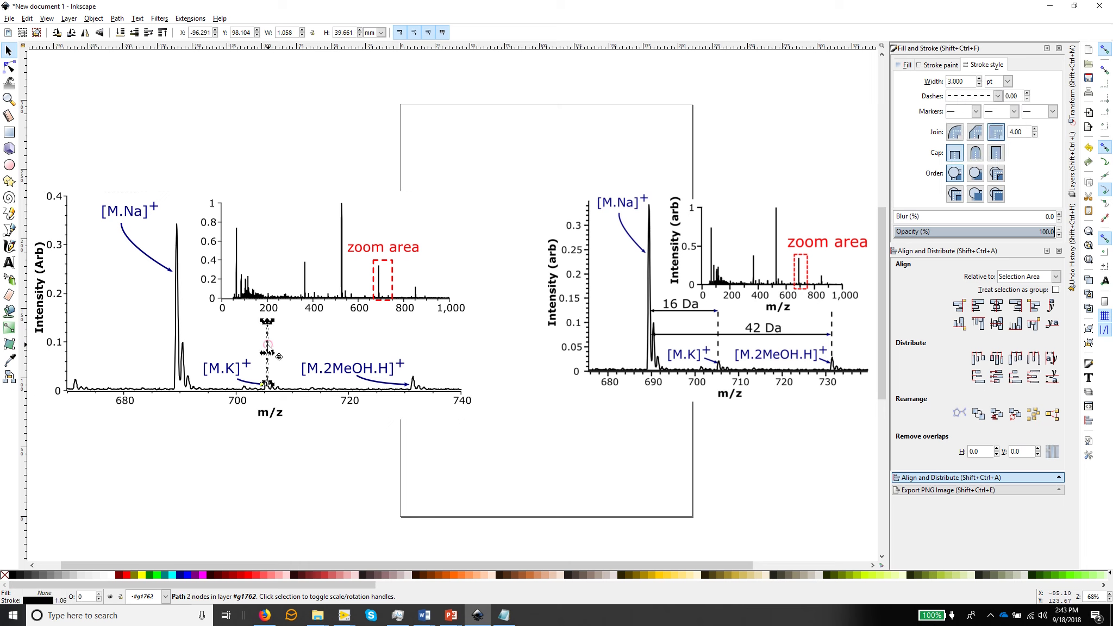
pyautogui.click(998, 95)
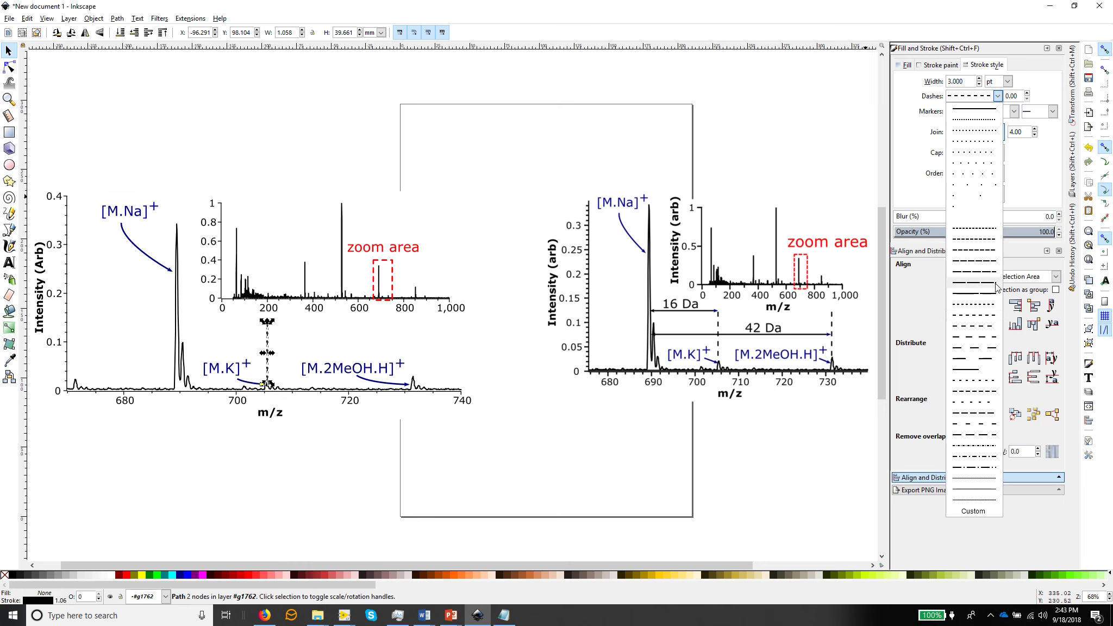
pyautogui.click(975, 261)
pyautogui.click(62, 97)
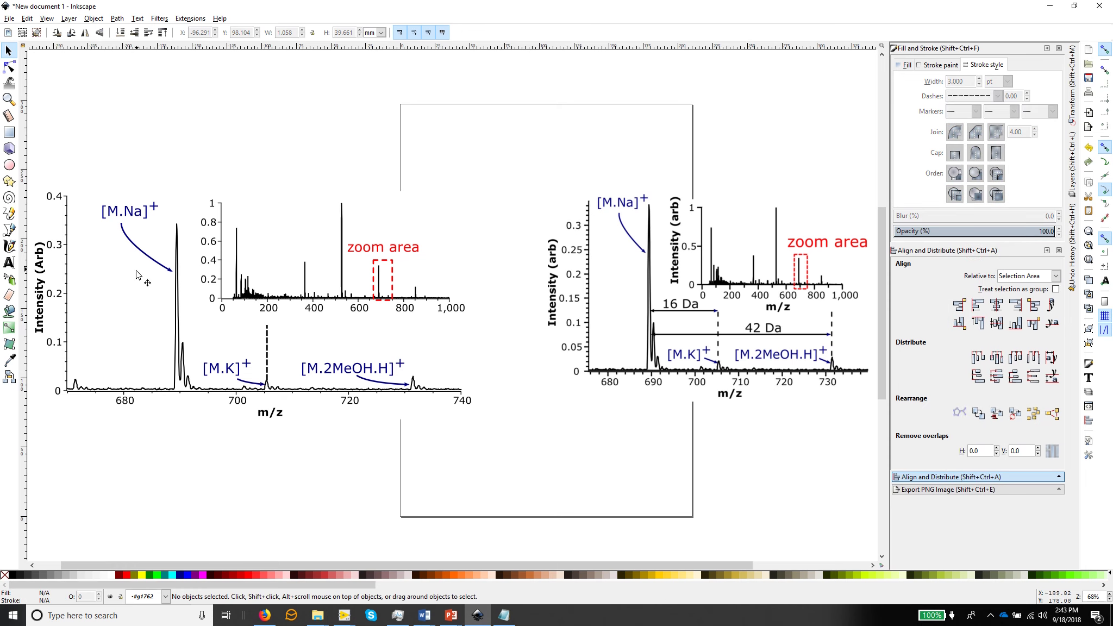
# Nudge the dashed line about 1 mm up and 0.5 mm left so it sits centered just above the "[M.K]+" peak.
pyautogui.click(9, 99)
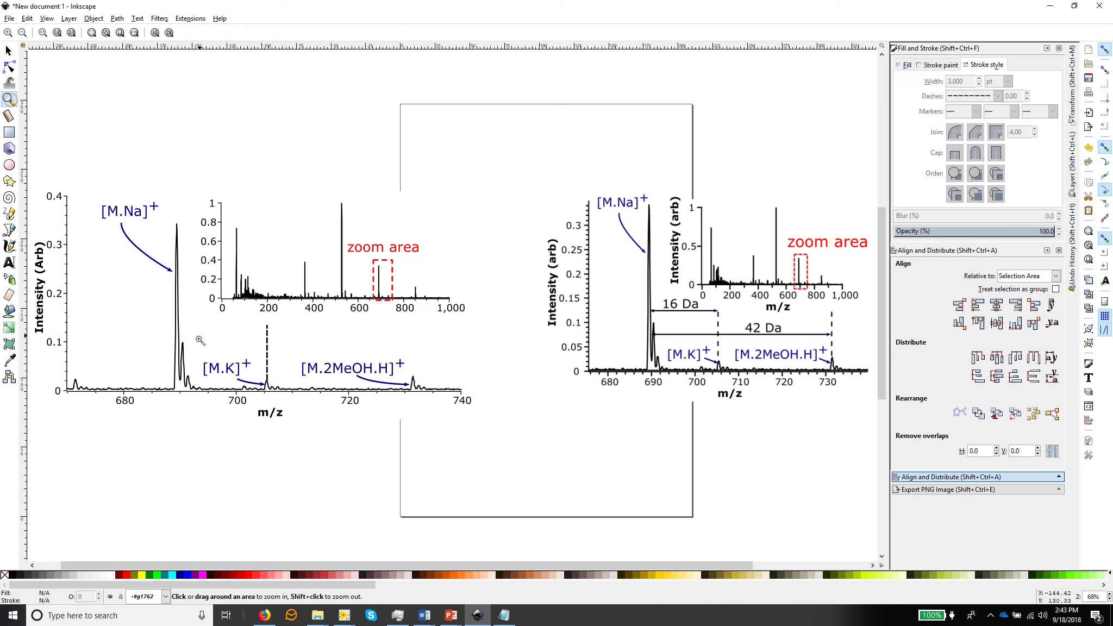
pyautogui.moveTo(185, 291); pyautogui.dragTo(294, 442)
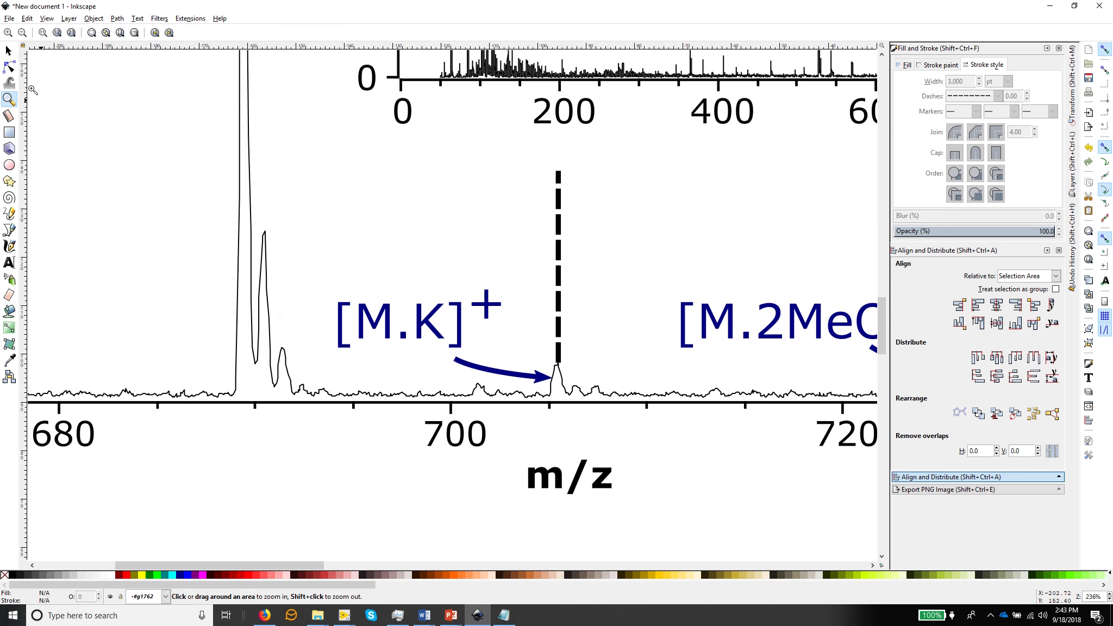
pyautogui.click(9, 51)
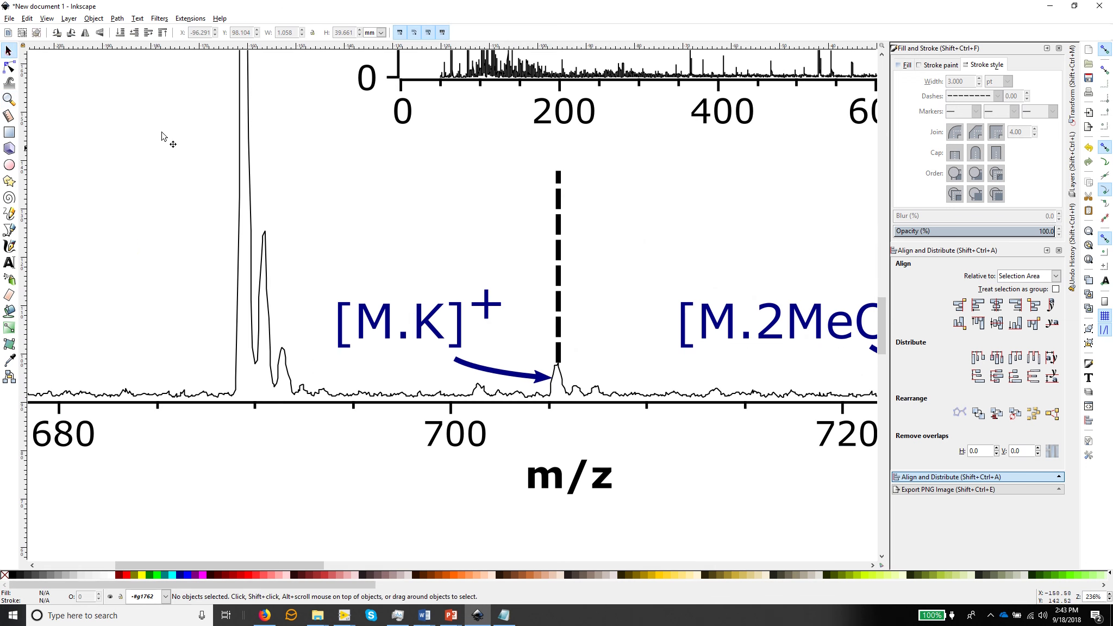
pyautogui.click(558, 212)
pyautogui.press('Up')
pyautogui.press('Up')
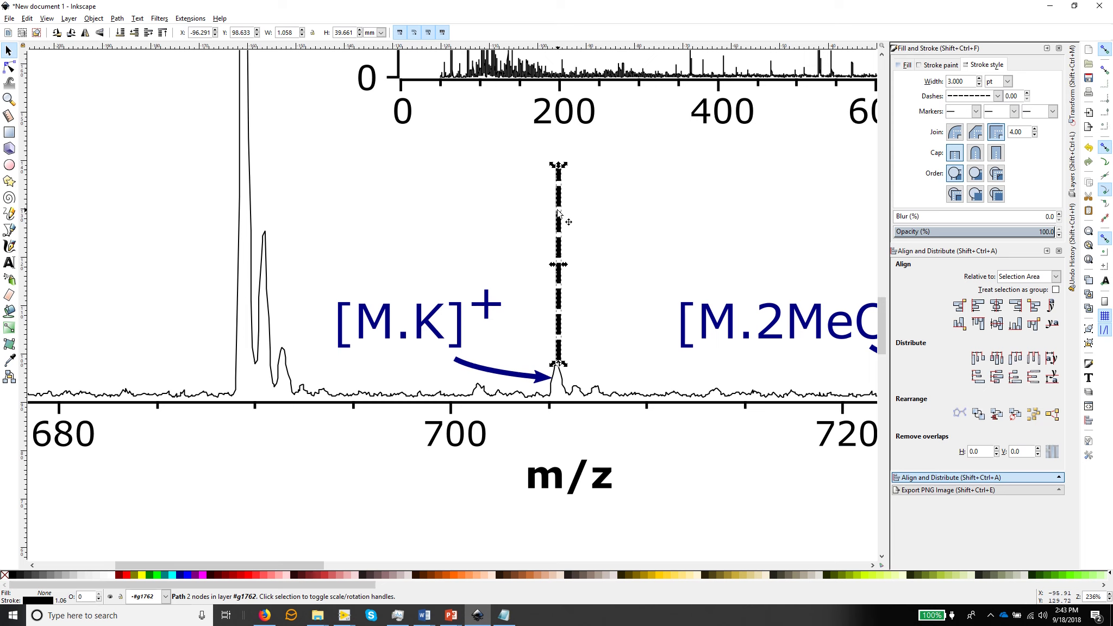
pyautogui.press('Left')
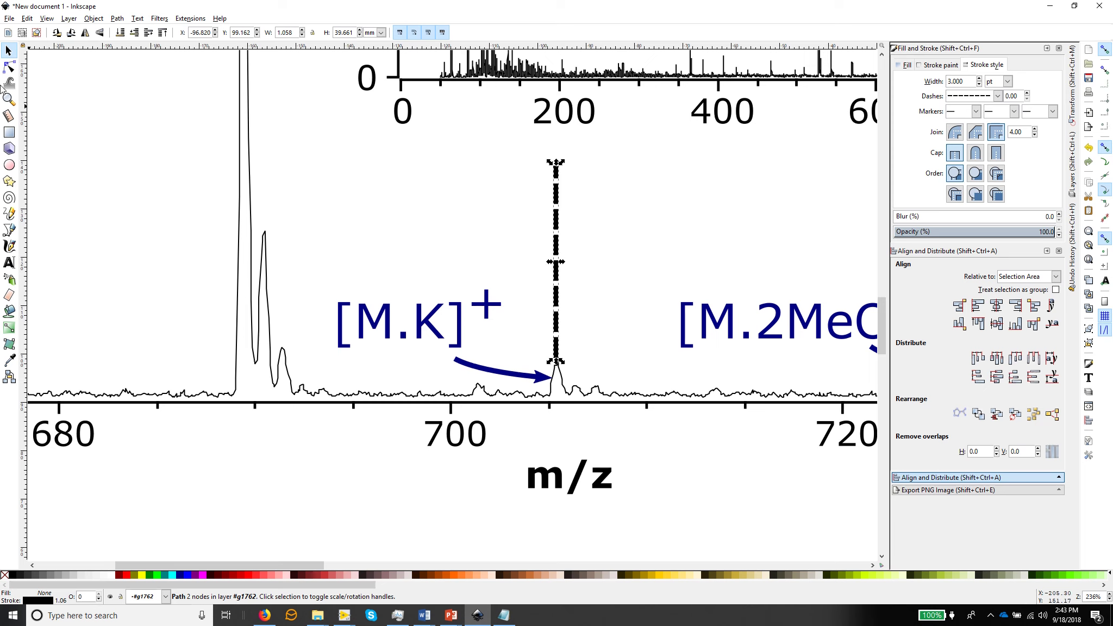
pyautogui.click(68, 100)
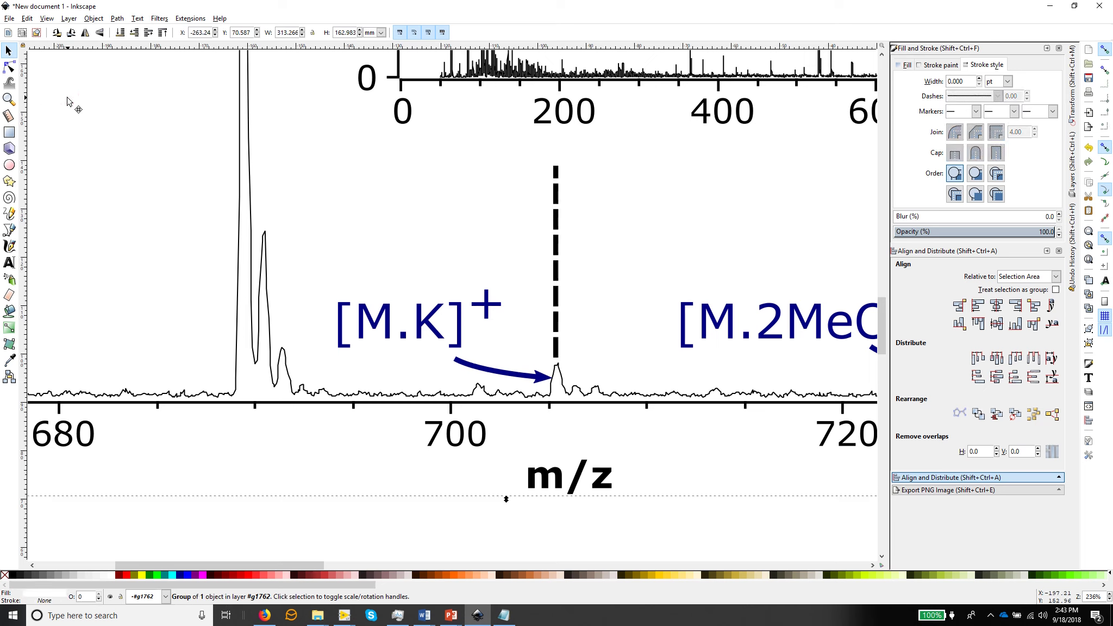
# Draw a straight horizontal line from just beside the dashed line's upper end back to the tall "[M.Na]+" peak.
pyautogui.press('-')
pyautogui.press('-')
pyautogui.press('-')
pyautogui.press('-')
pyautogui.press('-')
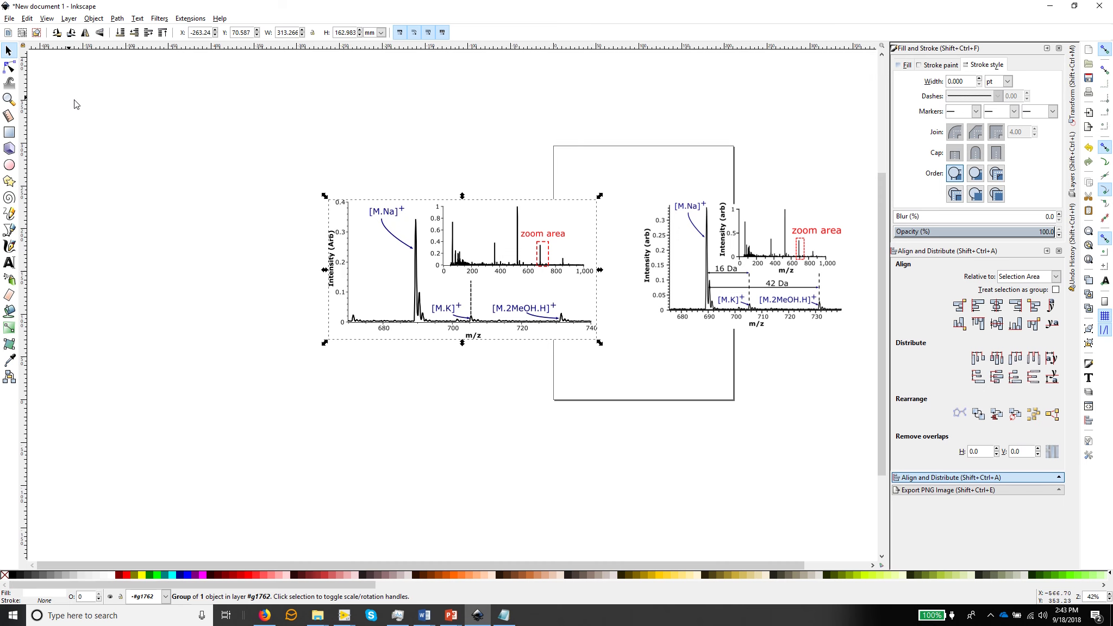
pyautogui.moveTo(195, 151)
pyautogui.mouseDown()
pyautogui.moveTo(576, 343)
pyautogui.moveTo(773, 370)
pyautogui.moveTo(629, 368)
pyautogui.mouseUp()
pyautogui.press('3')
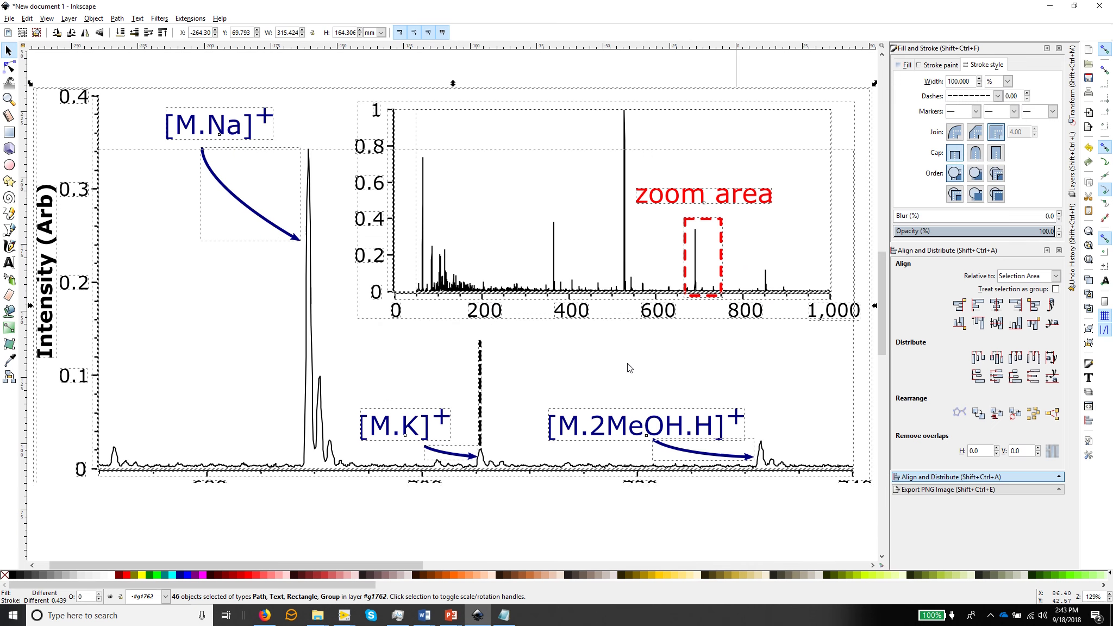
pyautogui.click(309, 64)
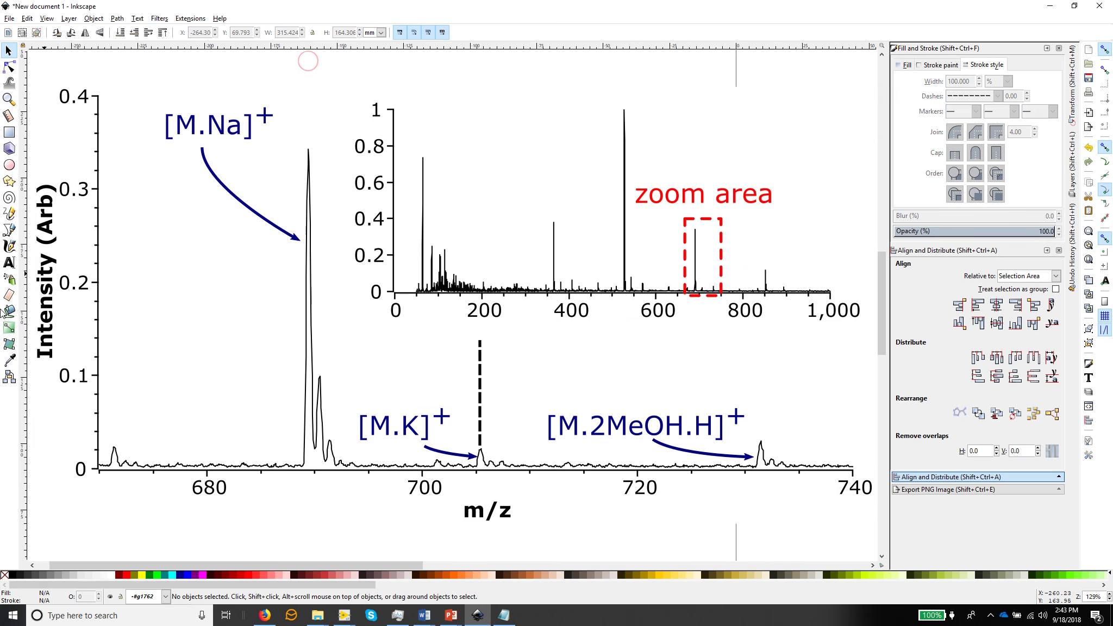
pyautogui.click(9, 230)
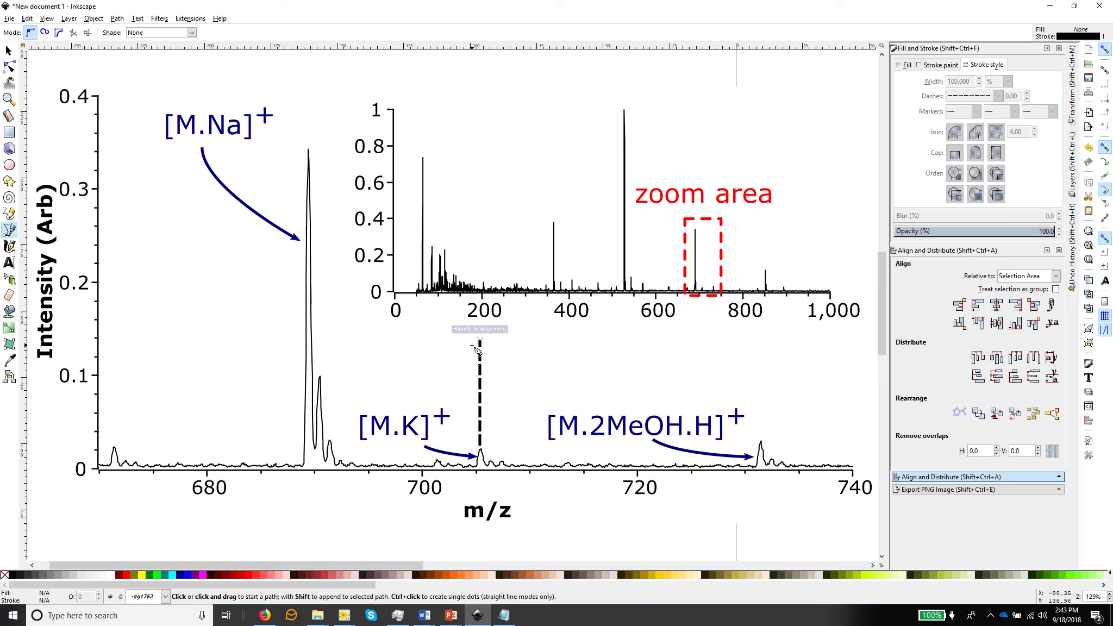
pyautogui.click(475, 350)
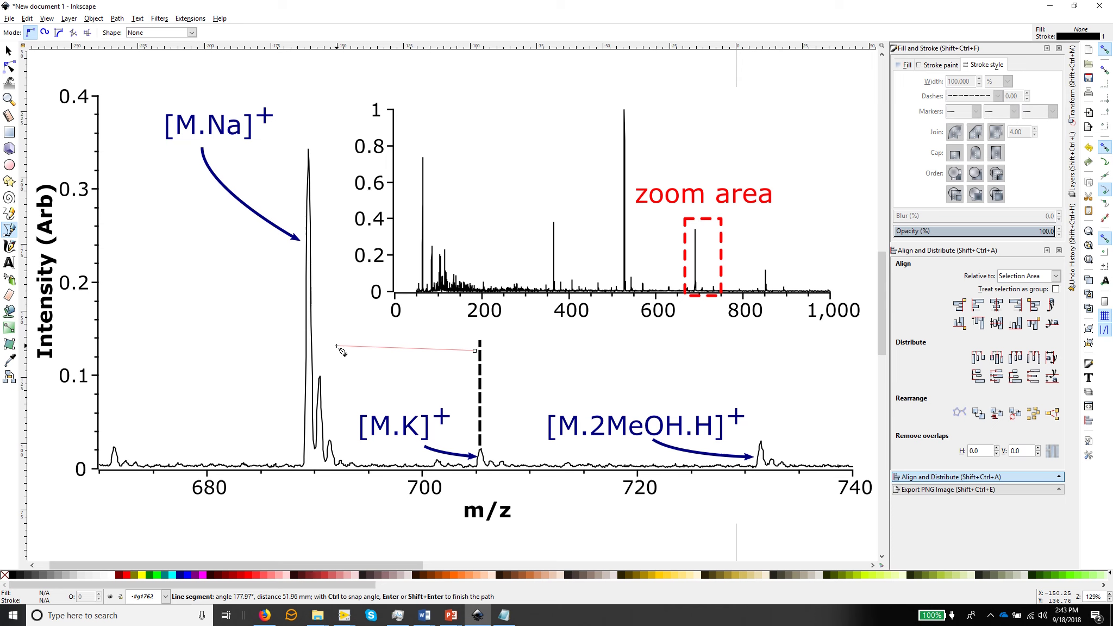
pyautogui.doubleClick(310, 360)
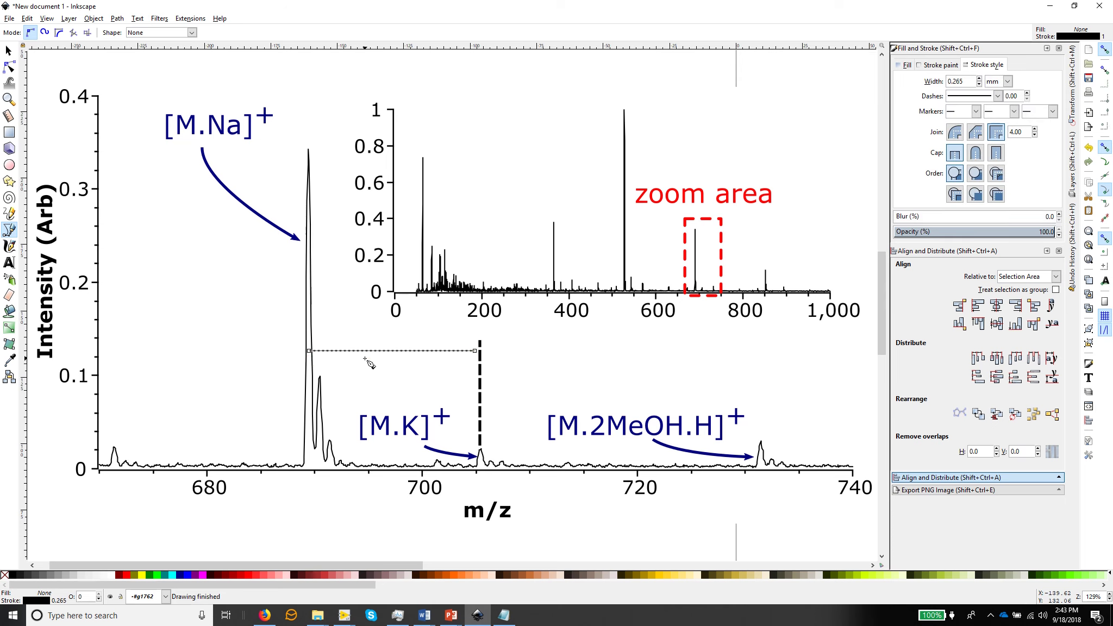
# Set the horizontal line's stroke width to 3 mm and add an arrowhead end marker pointing at the "[M.Na]+" peak.
pyautogui.write('3')
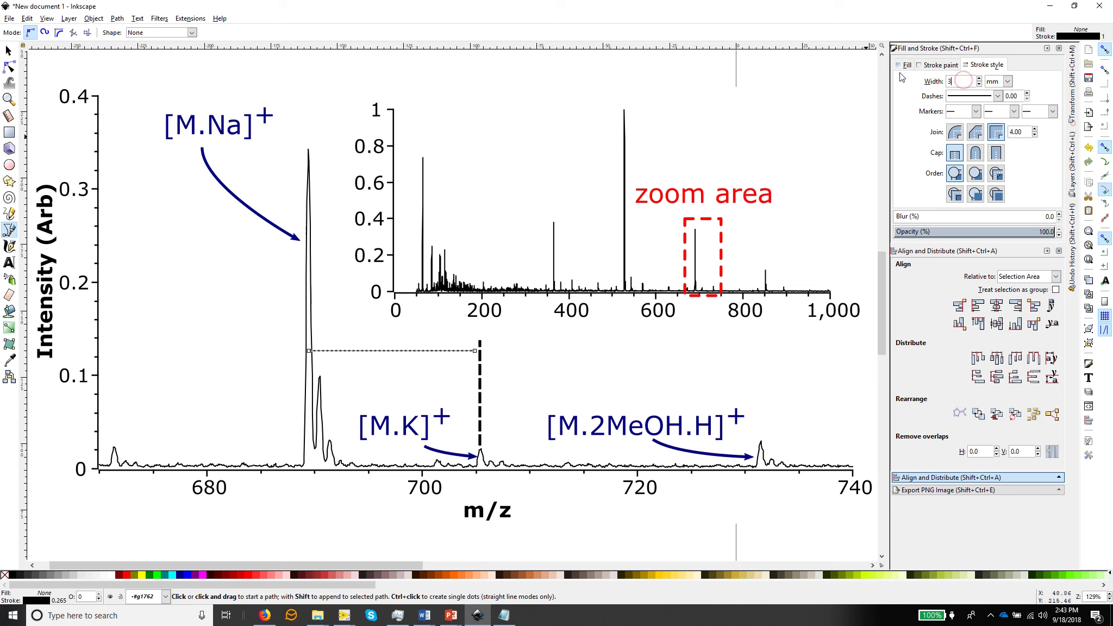
pyautogui.press('Return')
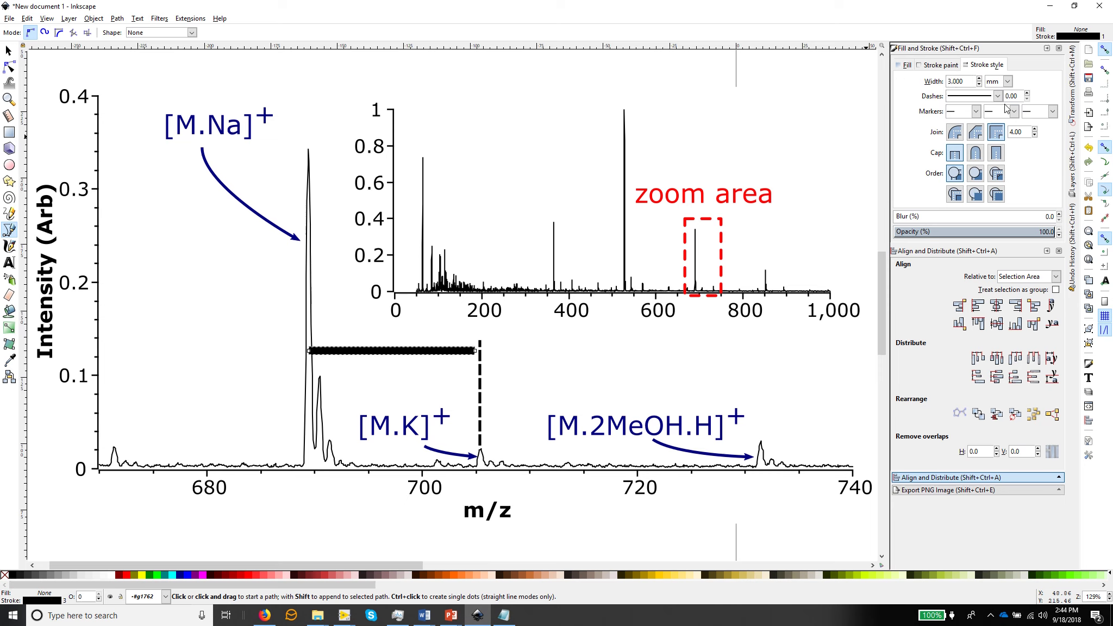
pyautogui.click(1052, 113)
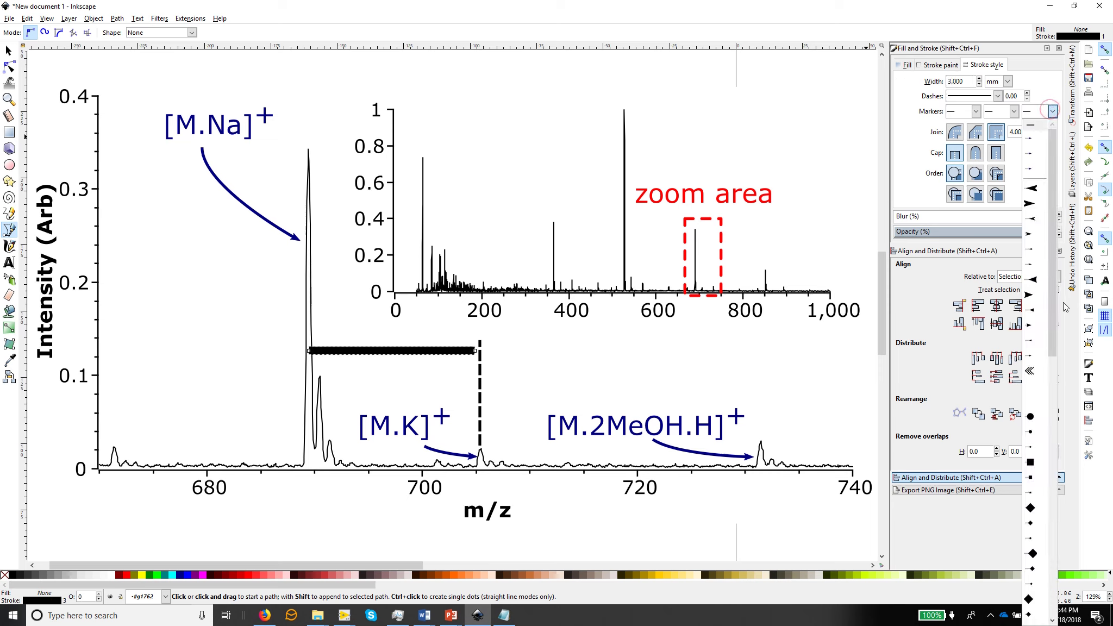
pyautogui.click(1037, 358)
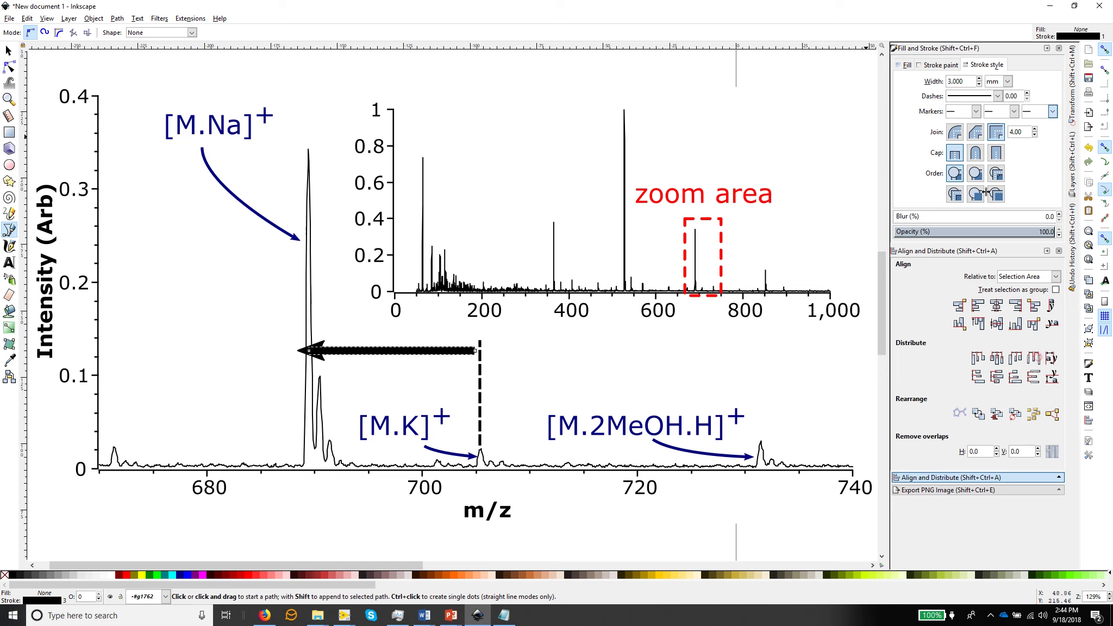
# Add an arrowhead start marker to the horizontal line and resize it to span from the "[M.Na]+" peak to the dashed line.
pyautogui.click(977, 111)
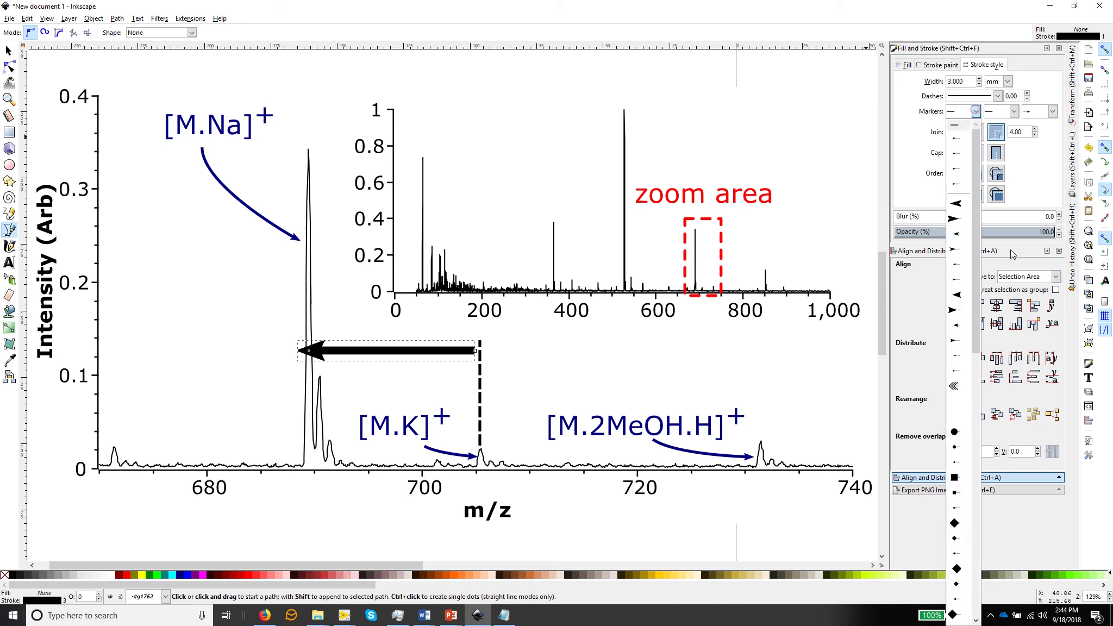
pyautogui.click(958, 363)
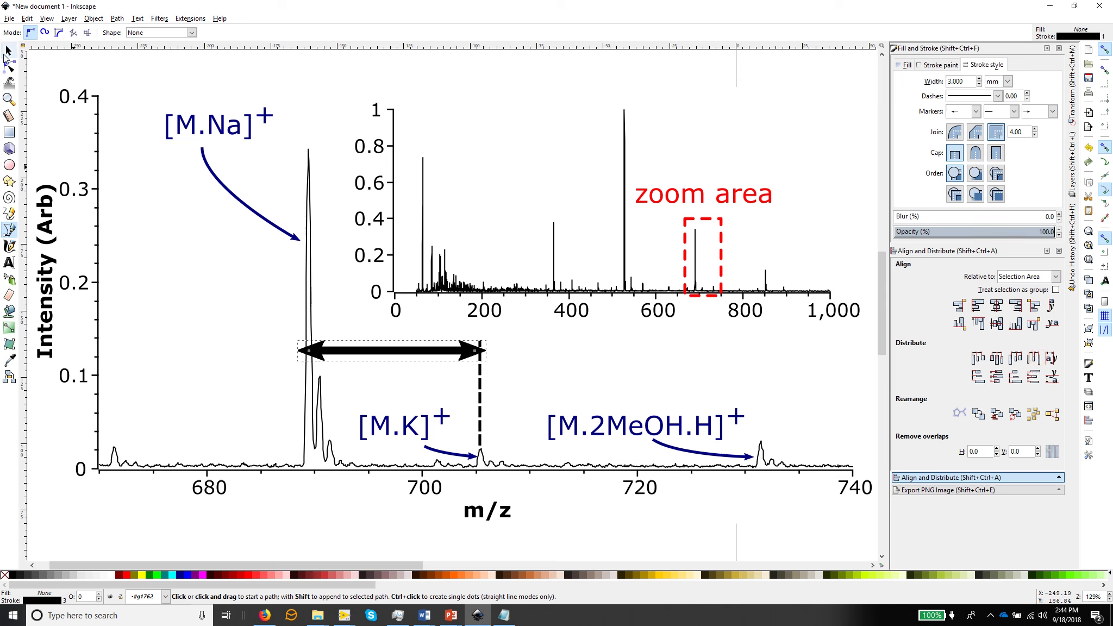
pyautogui.click(8, 51)
pyautogui.moveTo(293, 351); pyautogui.dragTo(307, 351)
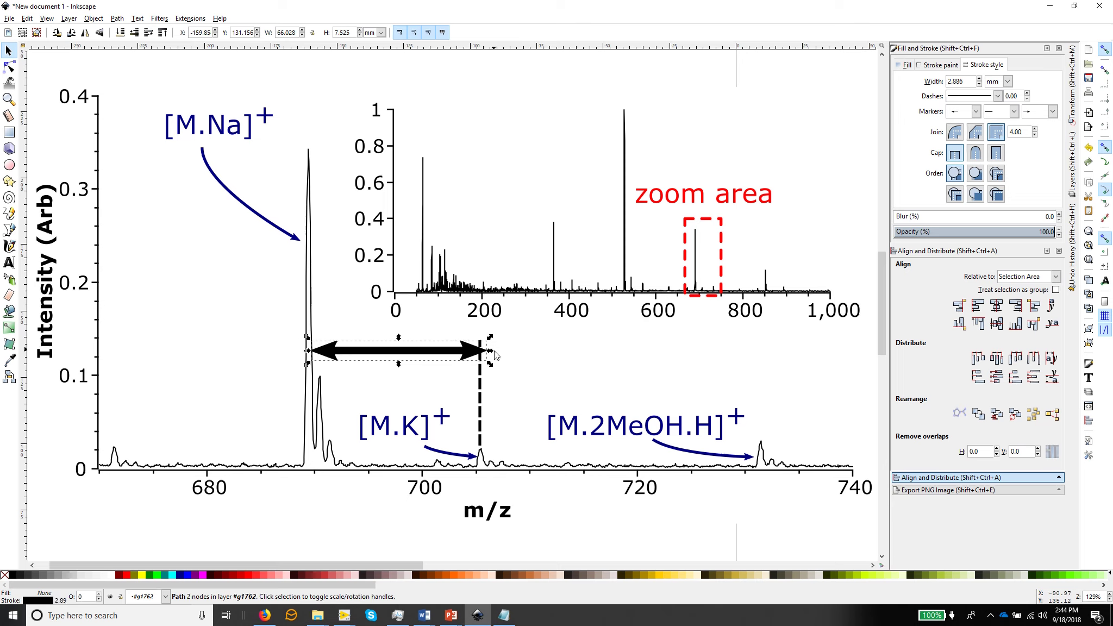
pyautogui.moveTo(491, 352); pyautogui.dragTo(482, 352)
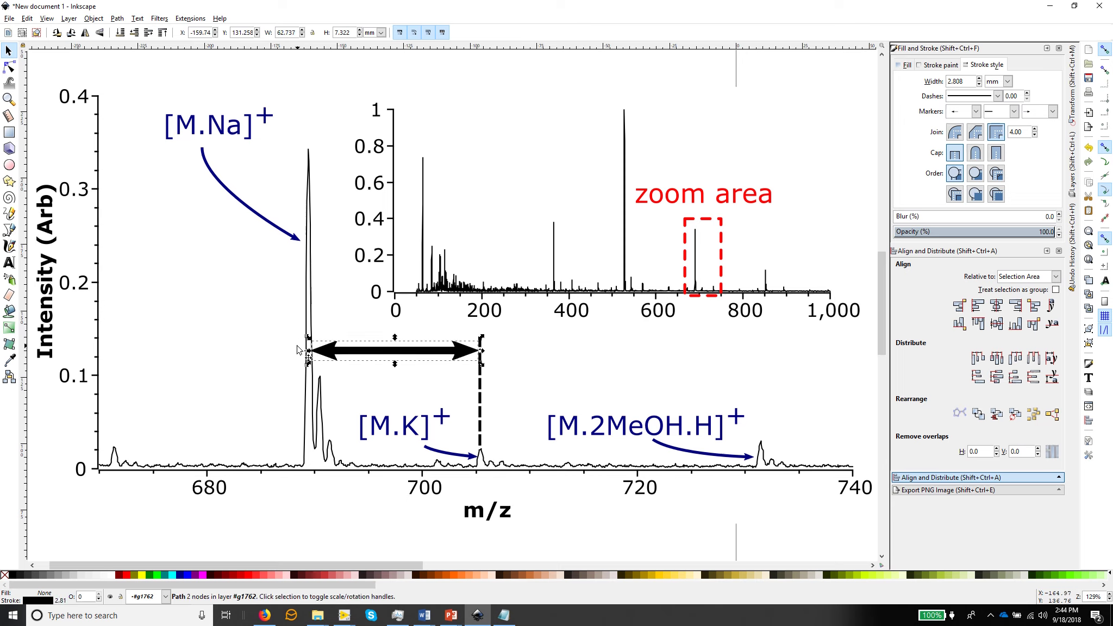
pyautogui.moveTo(309, 351); pyautogui.dragTo(305, 353)
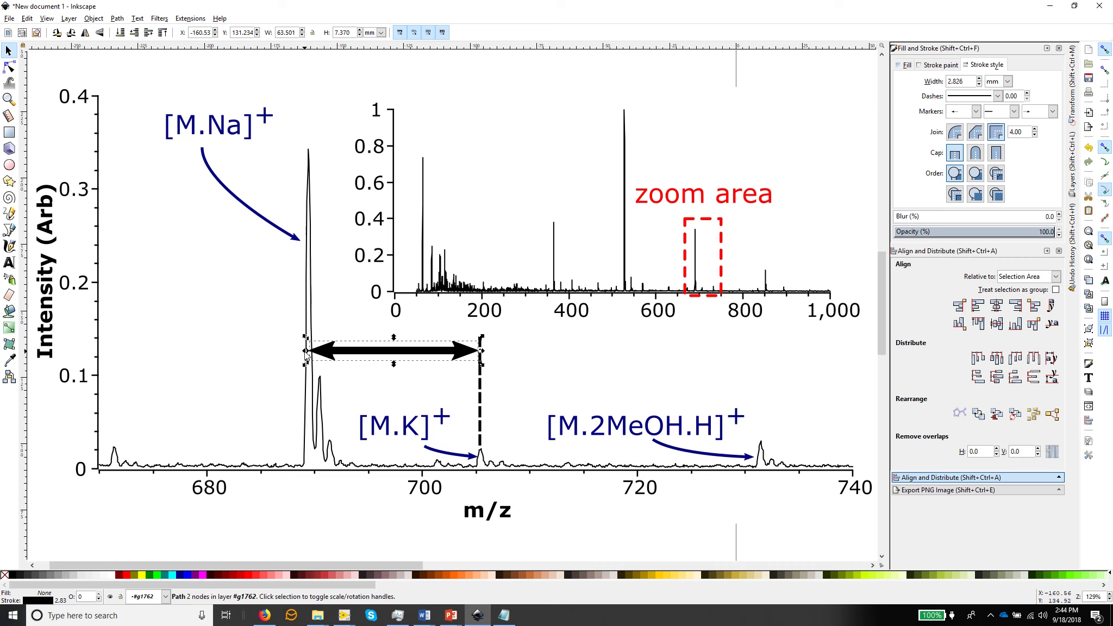
# Set the double-headed arrow's stroke width to 3 pt and stretch both ends back out to the "[M.Na]+" peak and the dashed line.
pyautogui.click(1008, 81)
pyautogui.click(999, 116)
pyautogui.write('3')
pyautogui.press('Return')
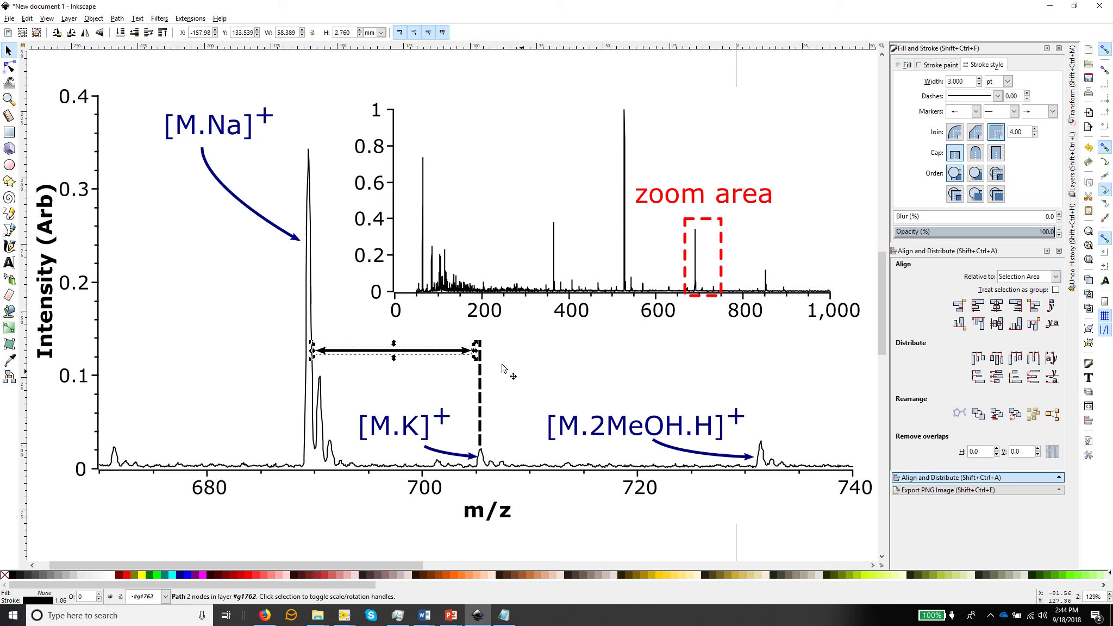
pyautogui.moveTo(472, 351); pyautogui.dragTo(480, 353)
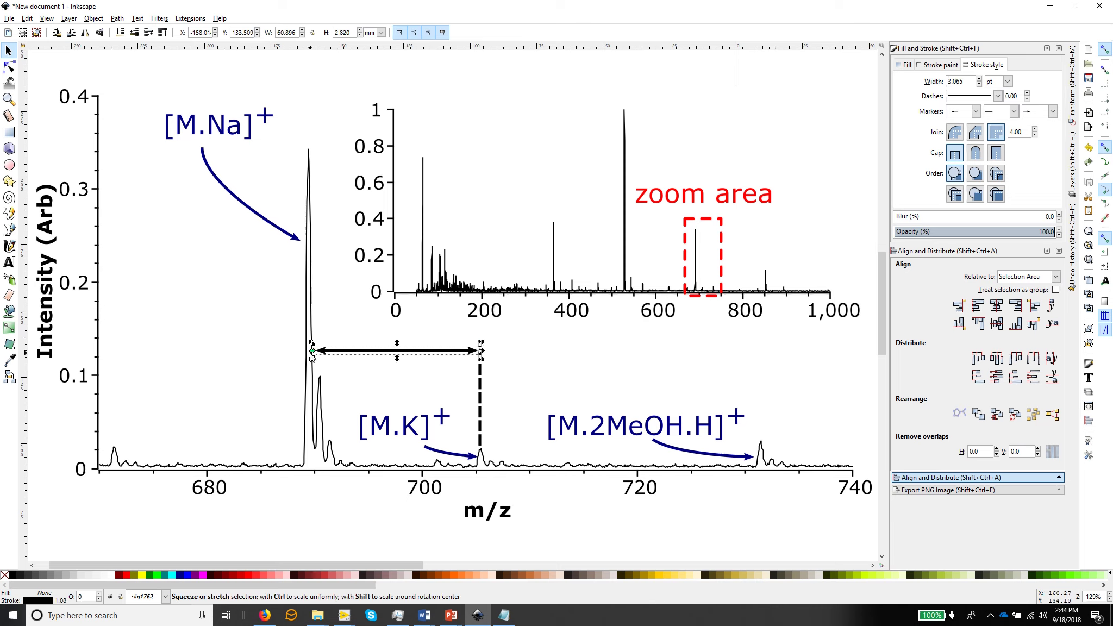
pyautogui.moveTo(309, 353); pyautogui.dragTo(304, 353)
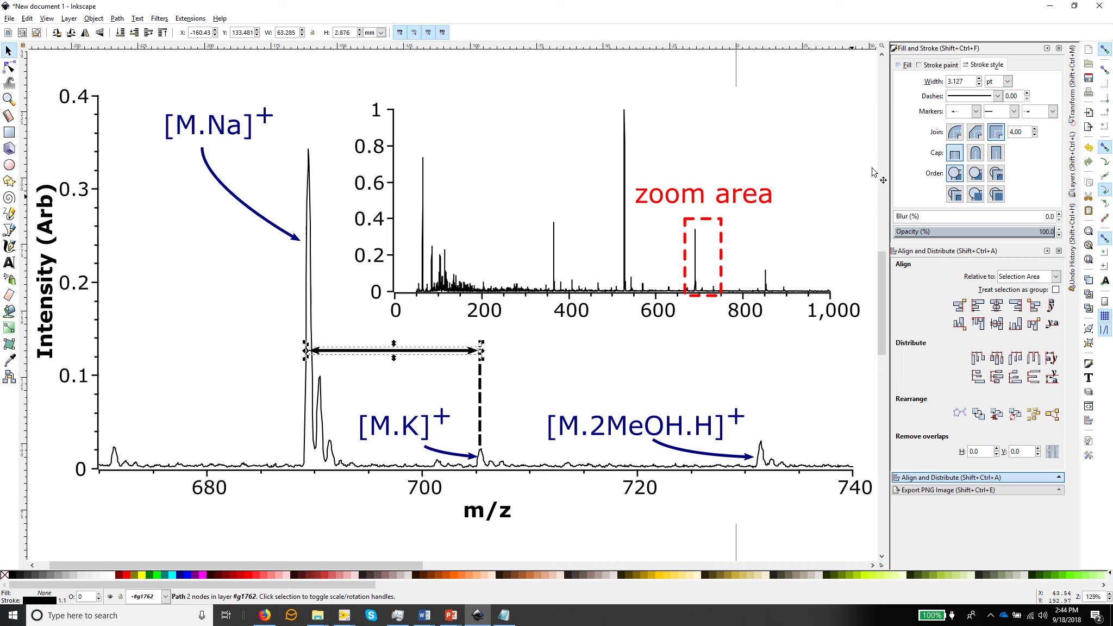
pyautogui.moveTo(974, 81); pyautogui.dragTo(909, 79)
pyautogui.click(246, 386)
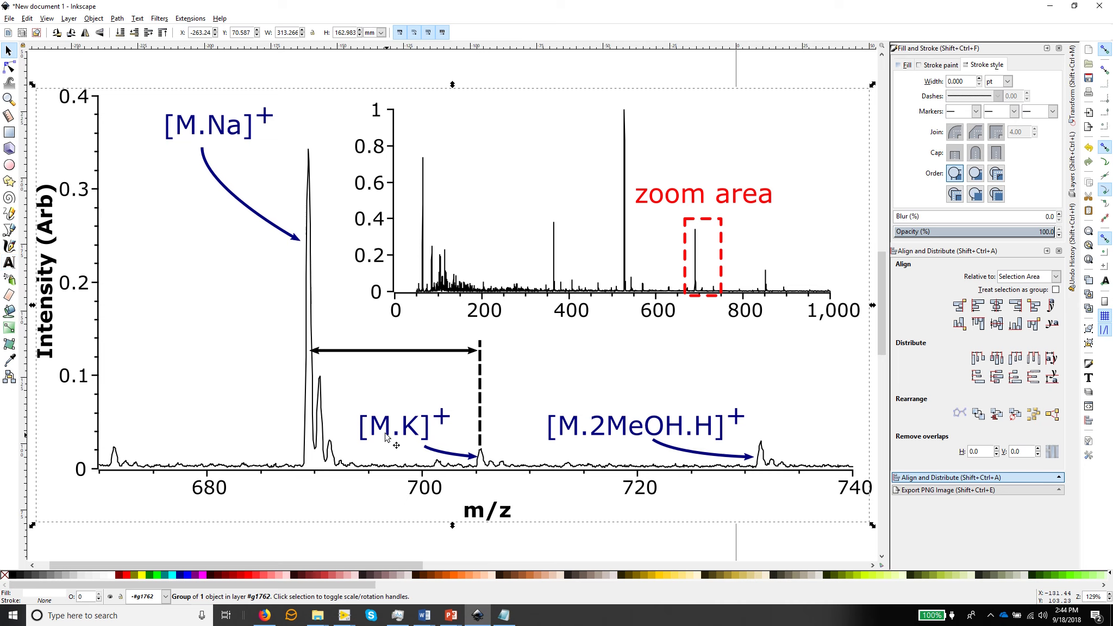
# Add the text "16 Da" at font size 28 and place it centered just above the double-headed arrow.
pyautogui.click(10, 263)
pyautogui.click(358, 332)
pyautogui.write('16 Da')
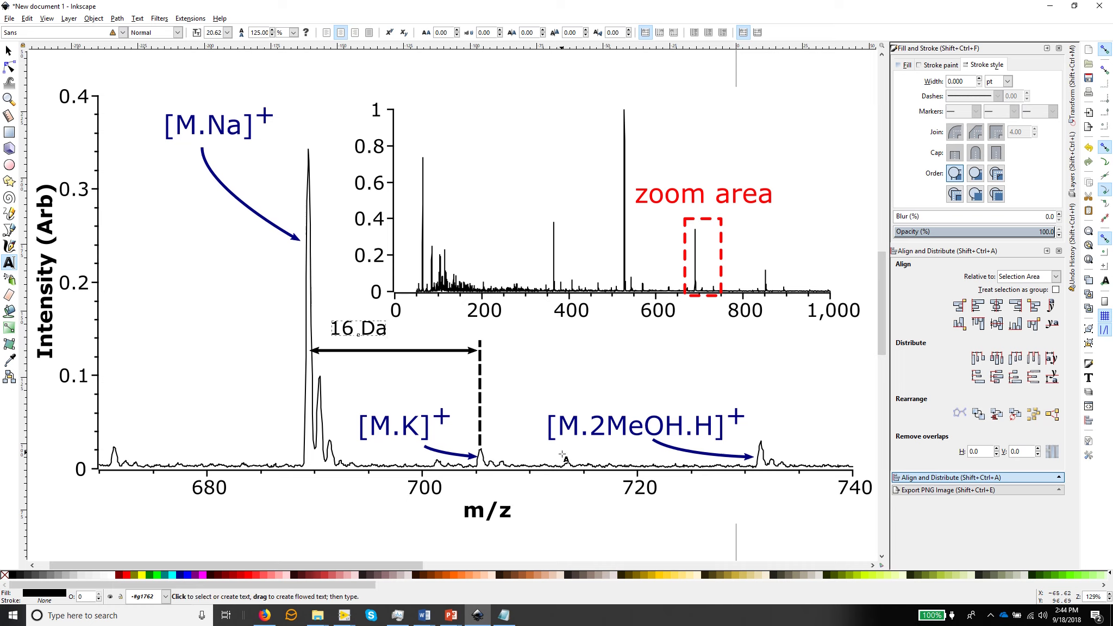
pyautogui.doubleClick(372, 327)
pyautogui.tripleClick(372, 327)
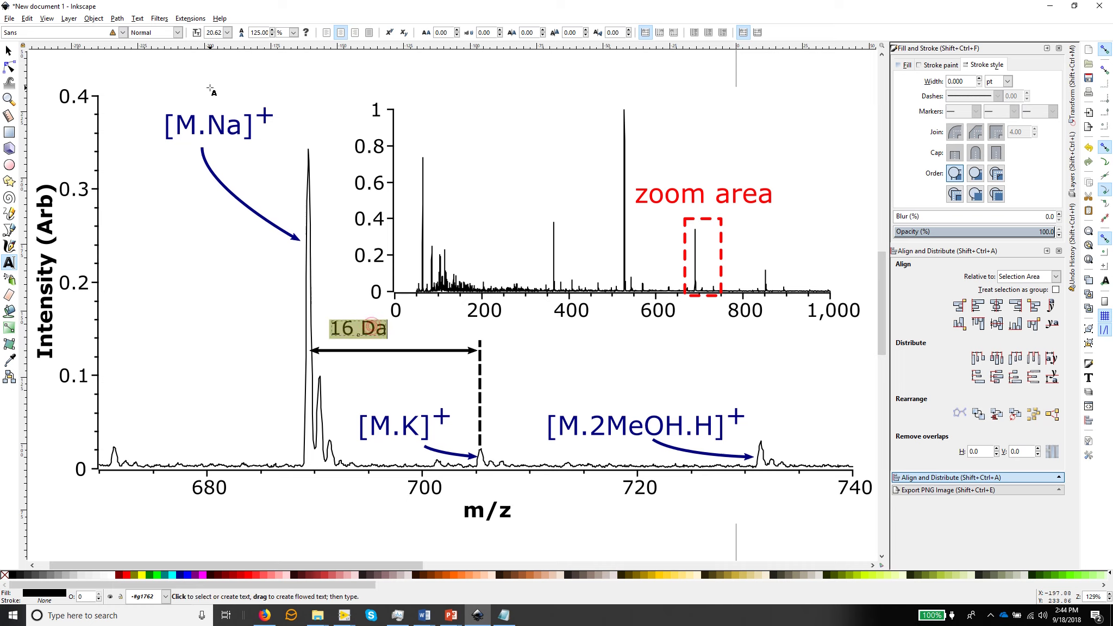
pyautogui.click(227, 32)
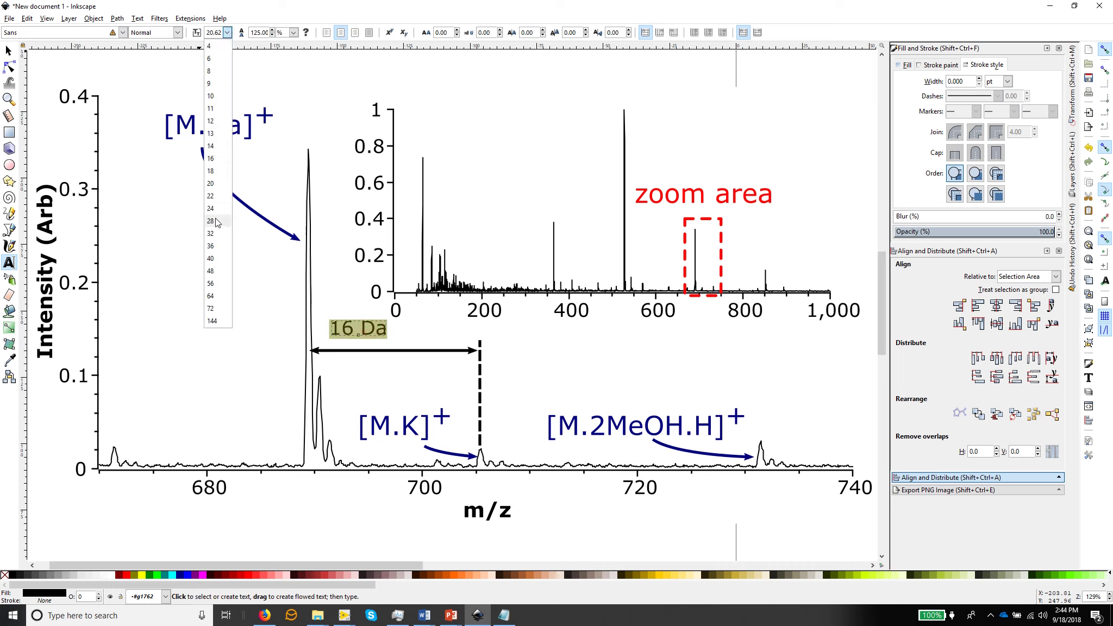
pyautogui.click(211, 221)
pyautogui.click(8, 51)
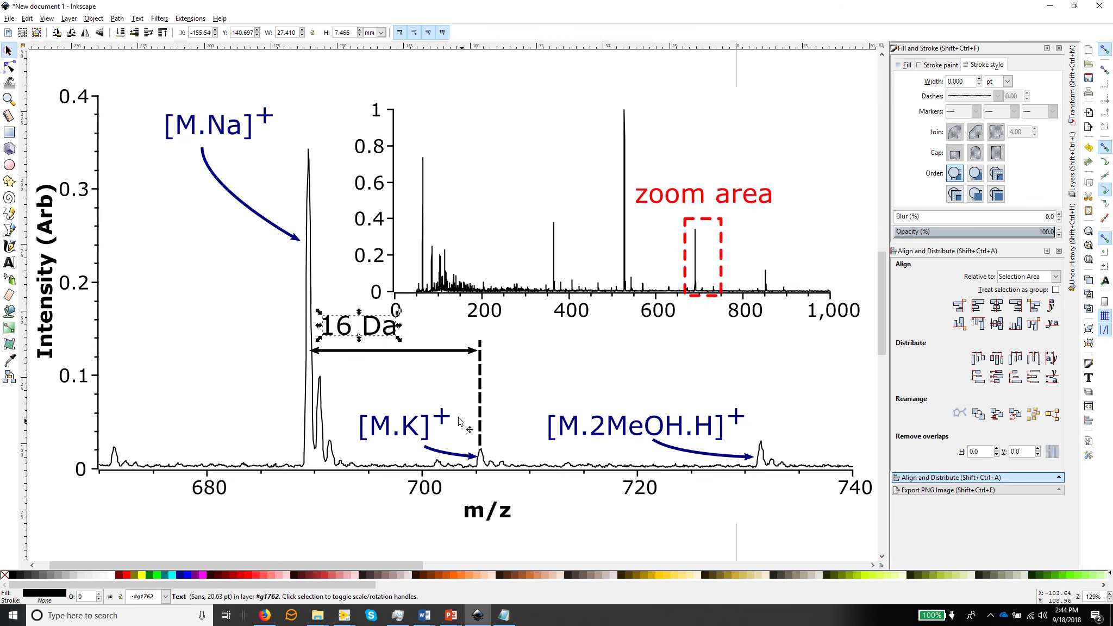
pyautogui.click(387, 333)
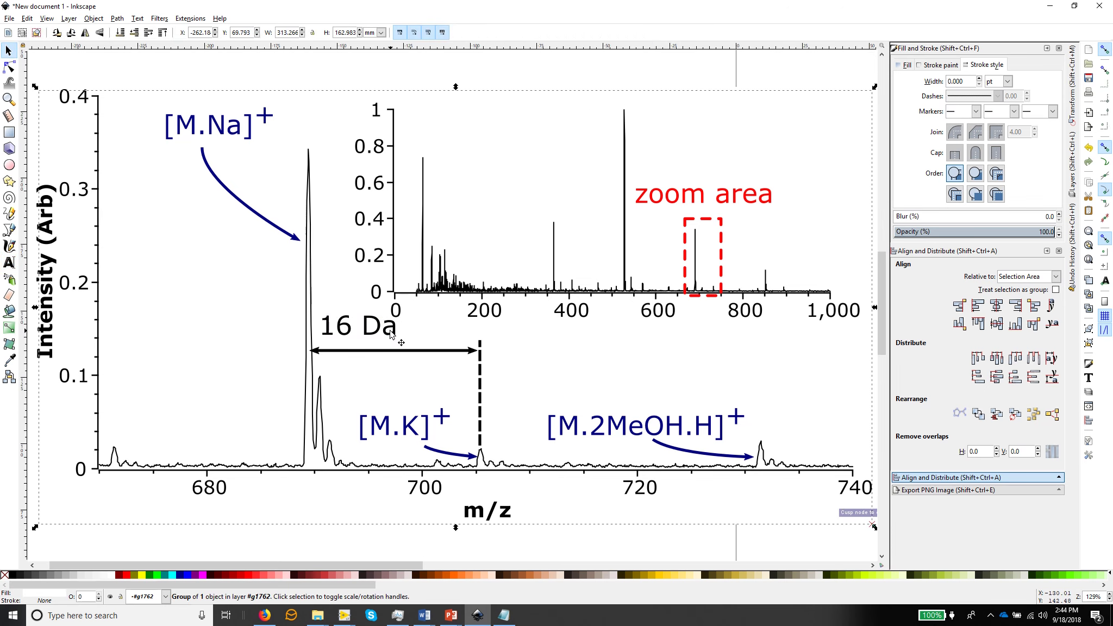
pyautogui.moveTo(387, 331); pyautogui.dragTo(430, 340)
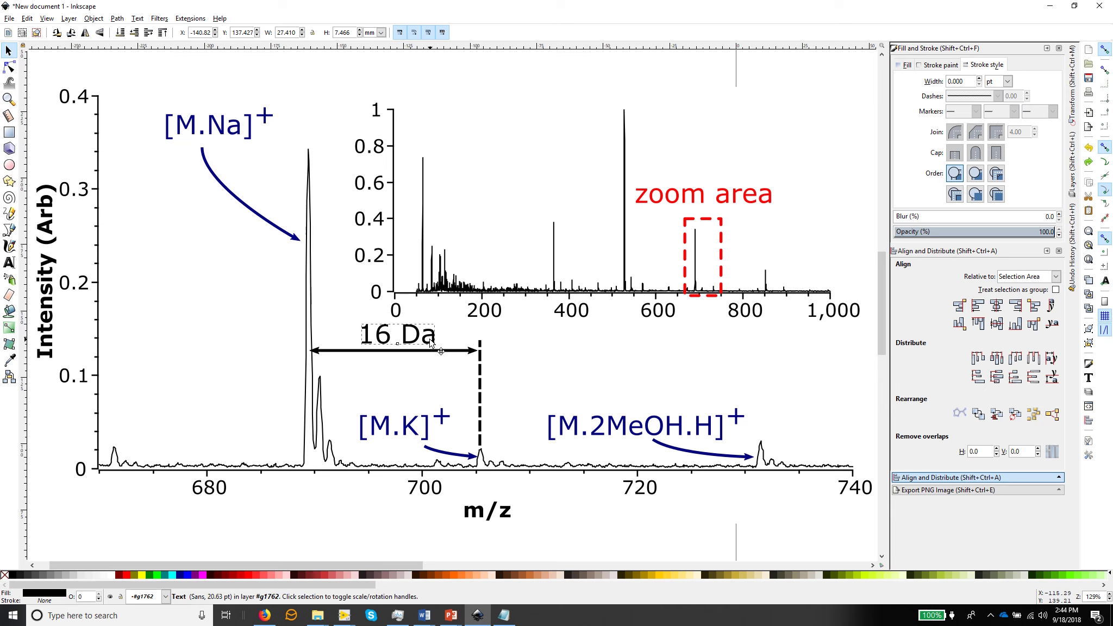
# Place a duplicate of the dashed vertical line above the "[M.2MeOH.H]+" peak and shorten it from its upper end to about 36.5 mm.
pyautogui.scroll(-4, 475, 348)
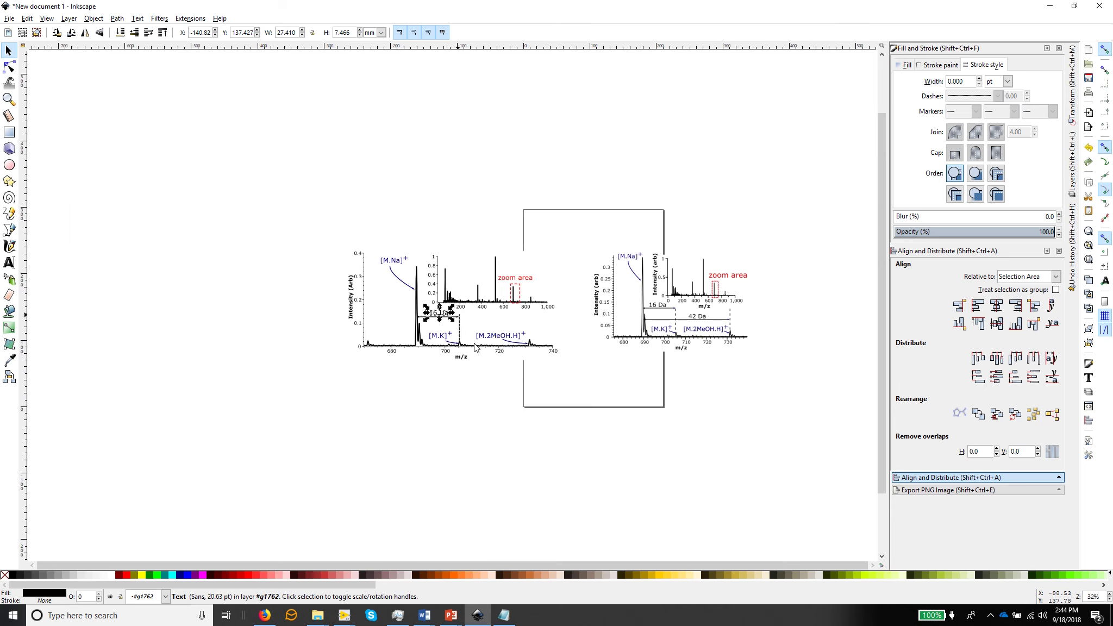
pyautogui.moveTo(248, 206); pyautogui.dragTo(818, 422)
pyautogui.press('3')
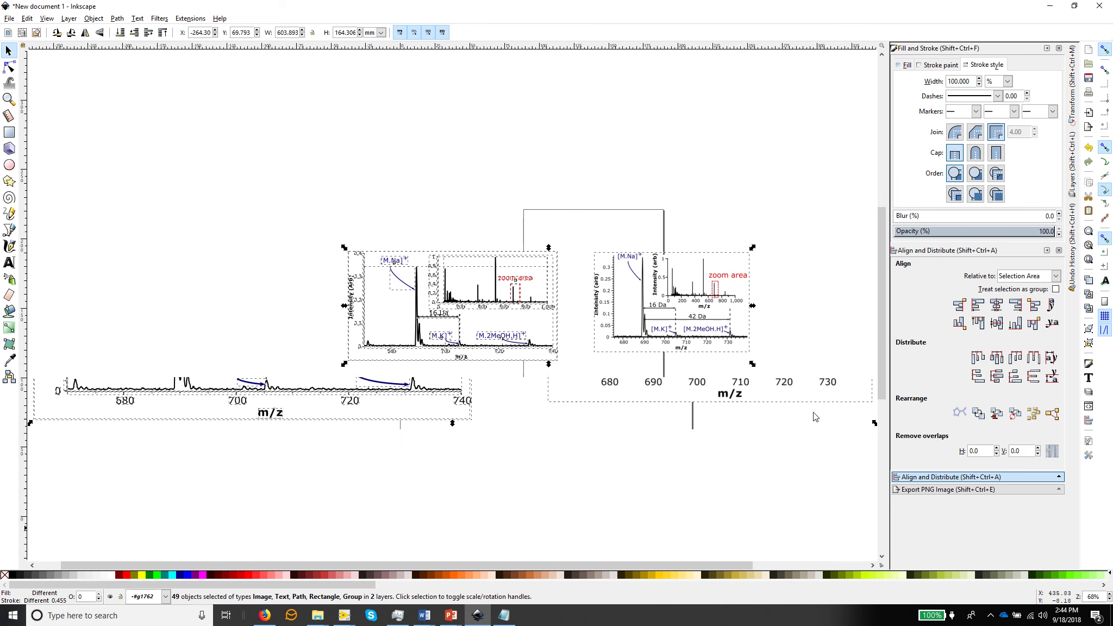
pyautogui.click(758, 489)
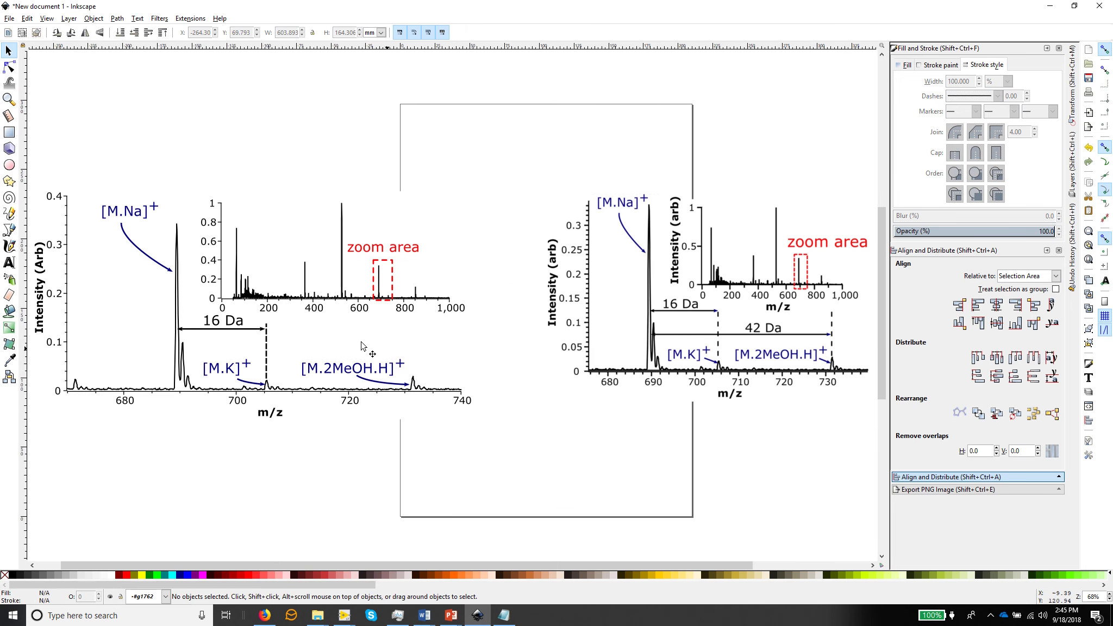
pyautogui.click(267, 348)
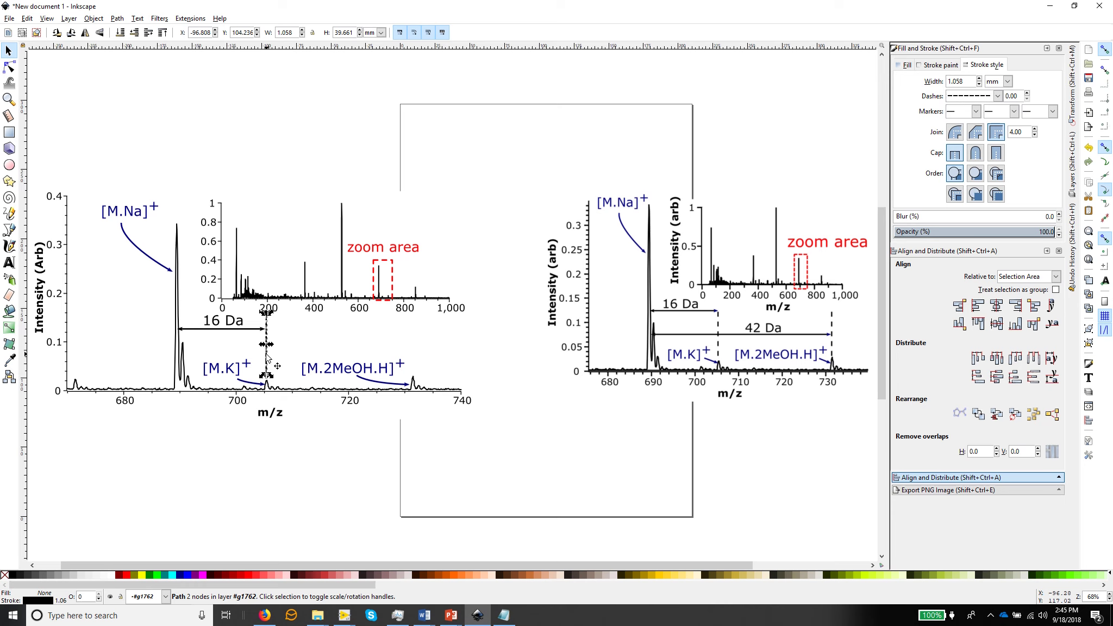
pyautogui.moveTo(267, 355); pyautogui.dragTo(418, 358)
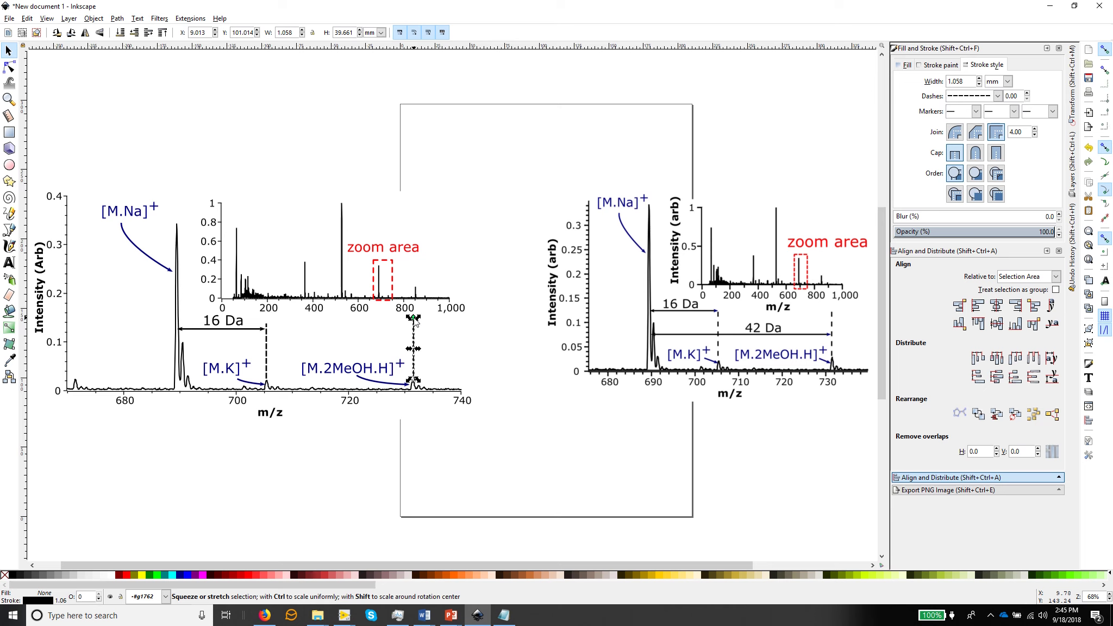
pyautogui.moveTo(414, 318); pyautogui.dragTo(413, 323)
pyautogui.click(363, 468)
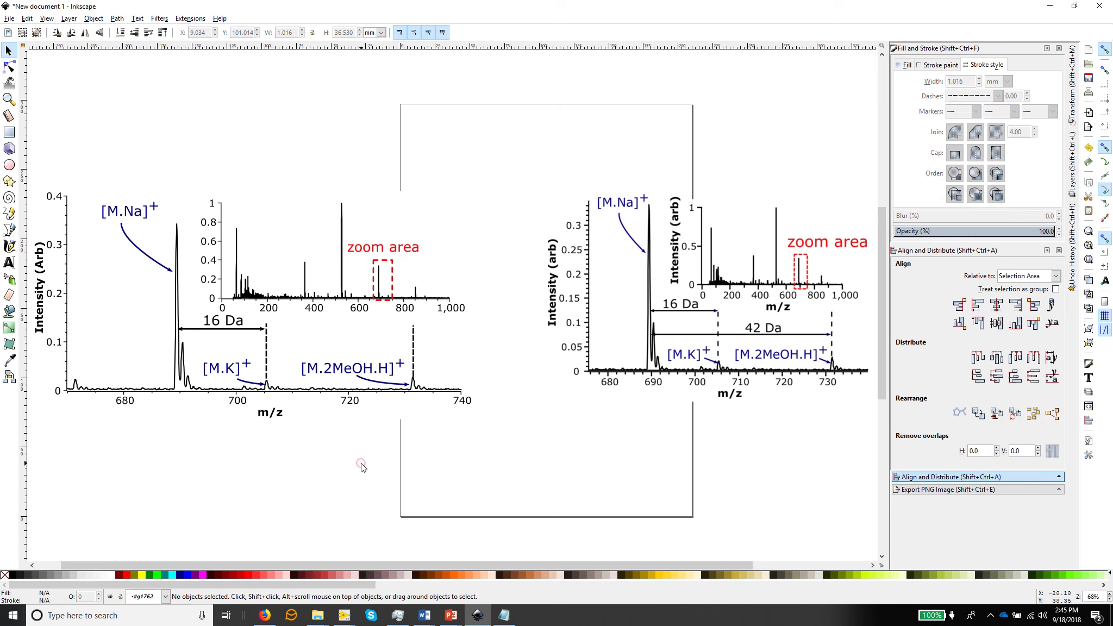
# Draw a horizontal reference line about 153 mm long across both dashed lines and raise it to the upper end of the "[M.K]+" dashed line.
pyautogui.click(8, 233)
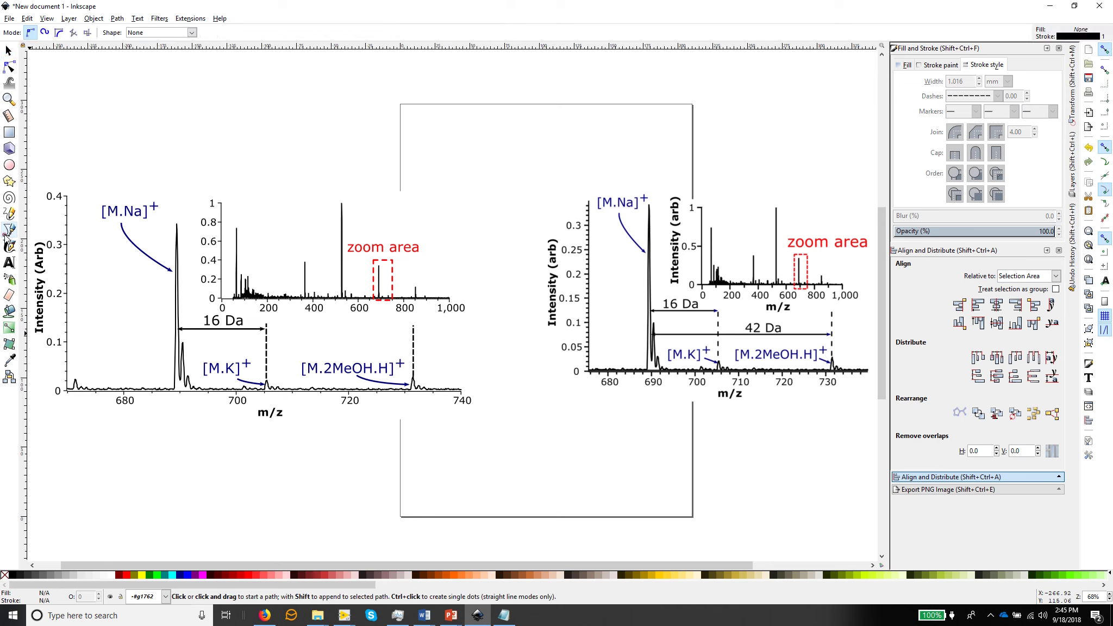
pyautogui.click(472, 326)
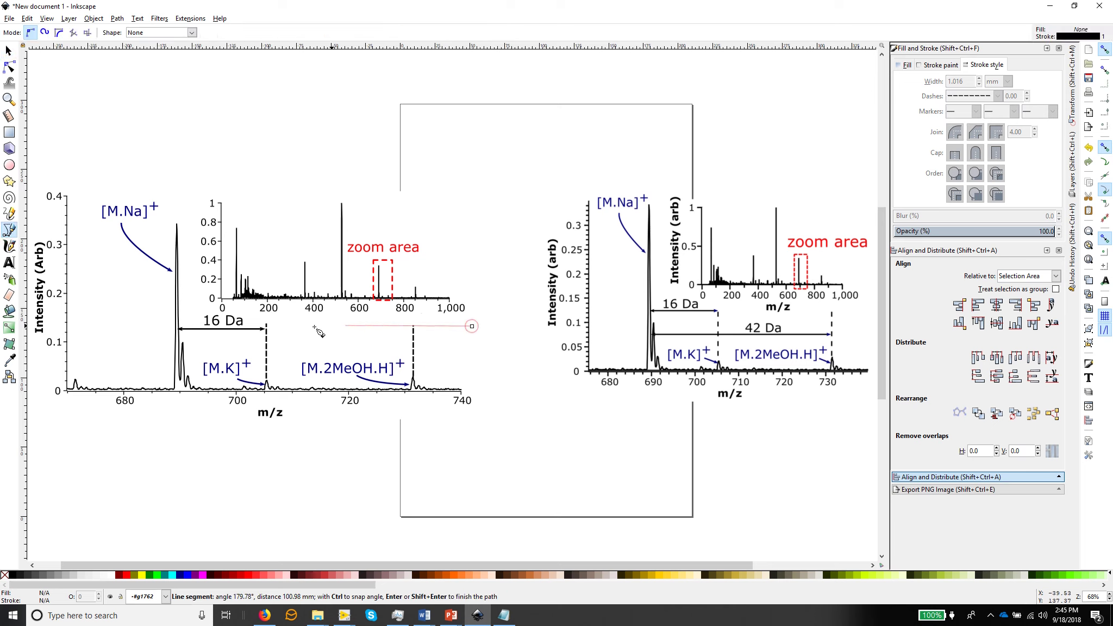
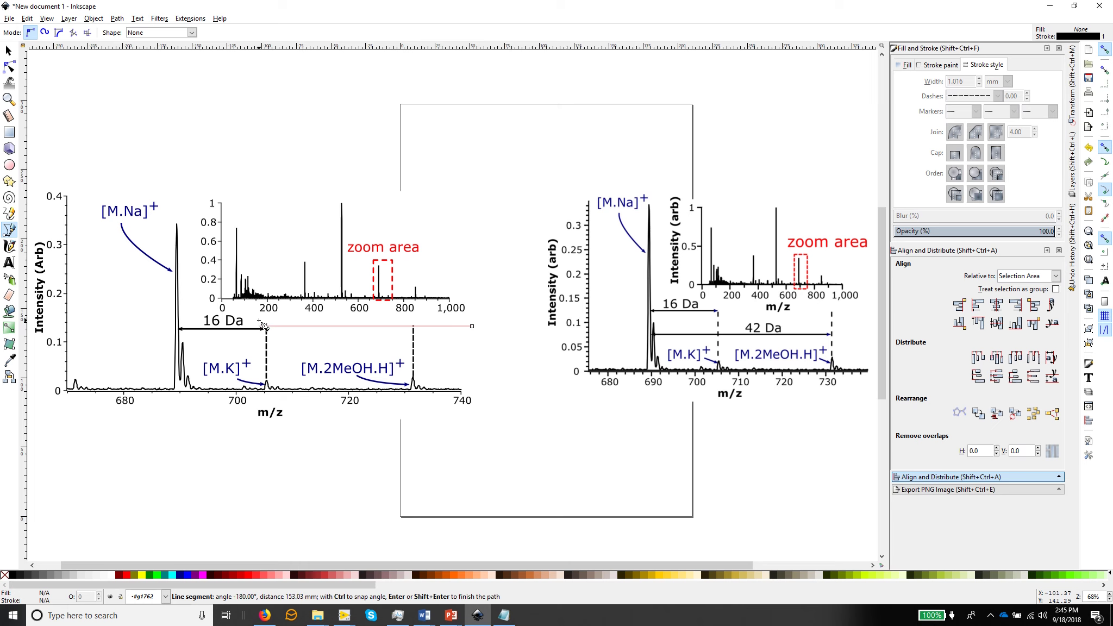
pyautogui.doubleClick(261, 325)
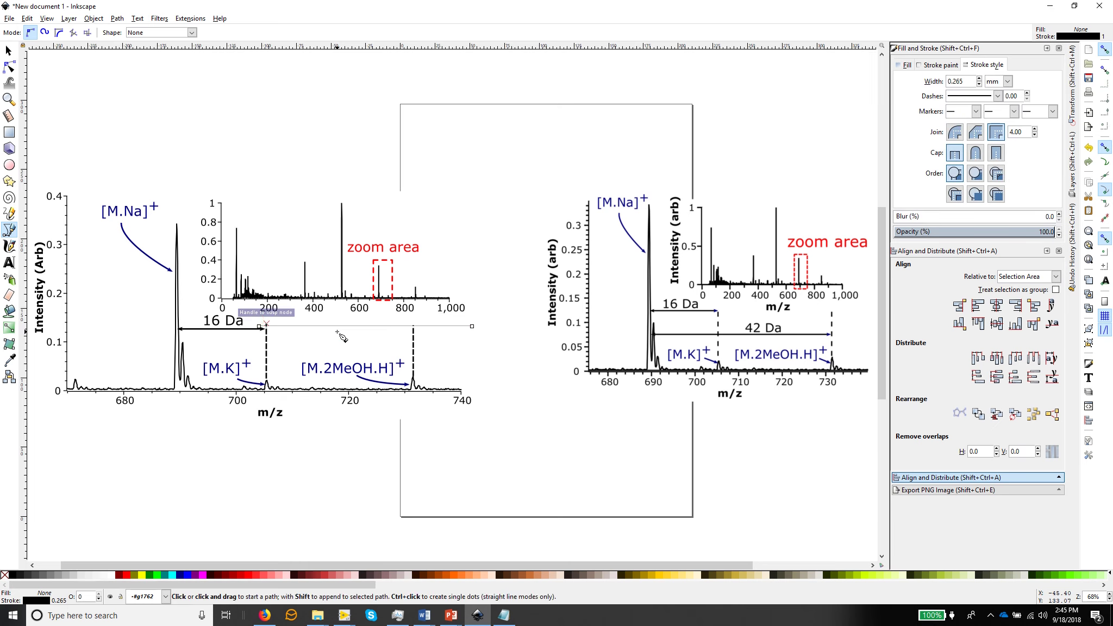
pyautogui.click(9, 98)
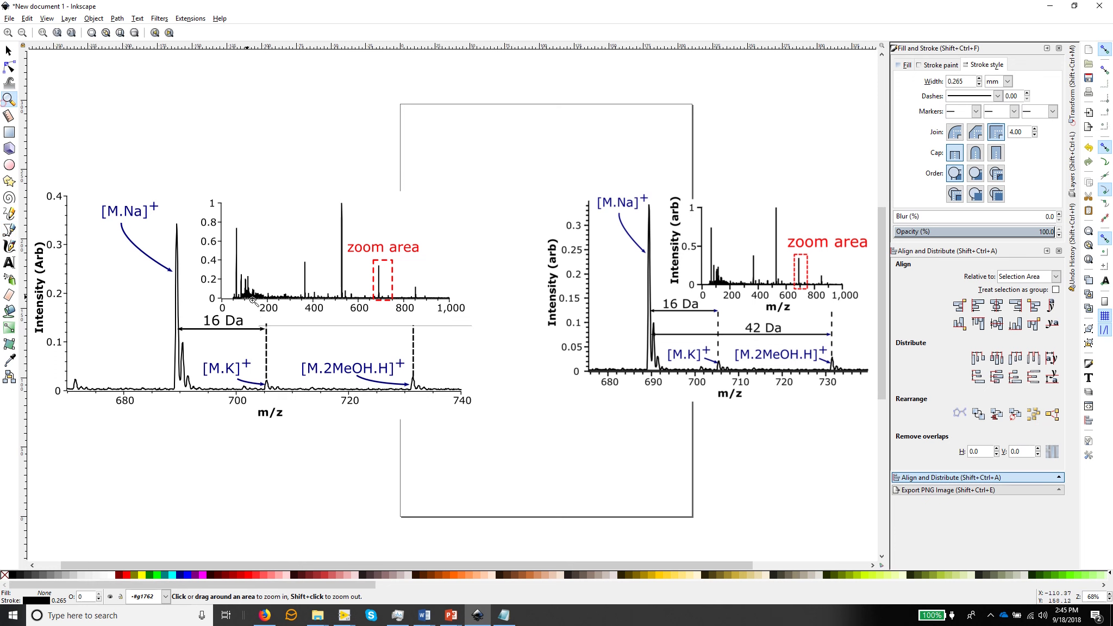
pyautogui.moveTo(242, 303); pyautogui.dragTo(436, 372)
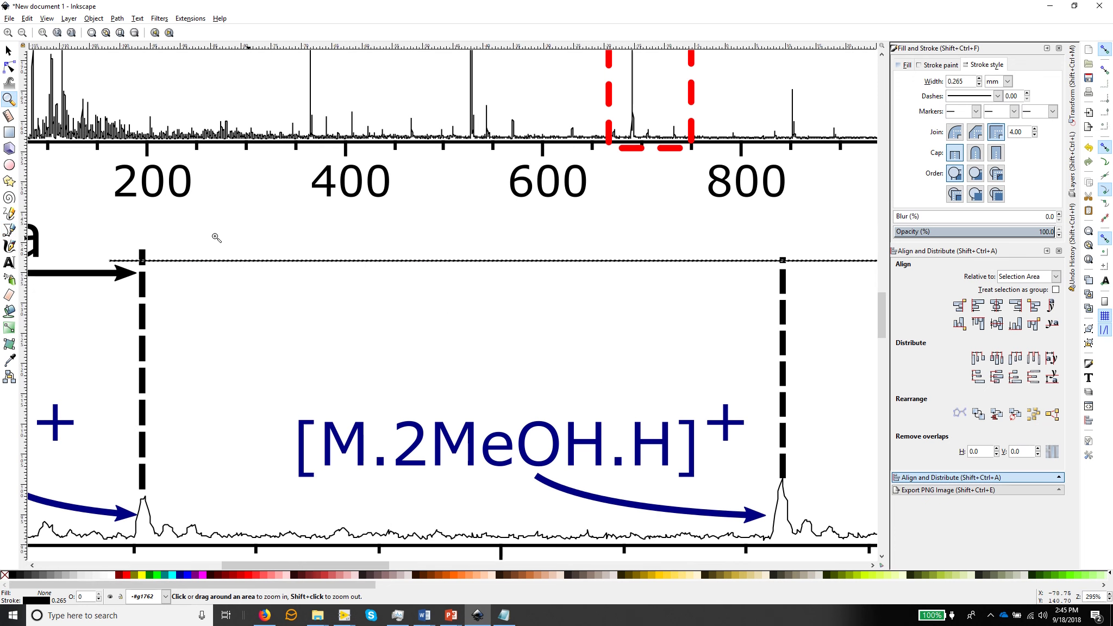
pyautogui.click(9, 51)
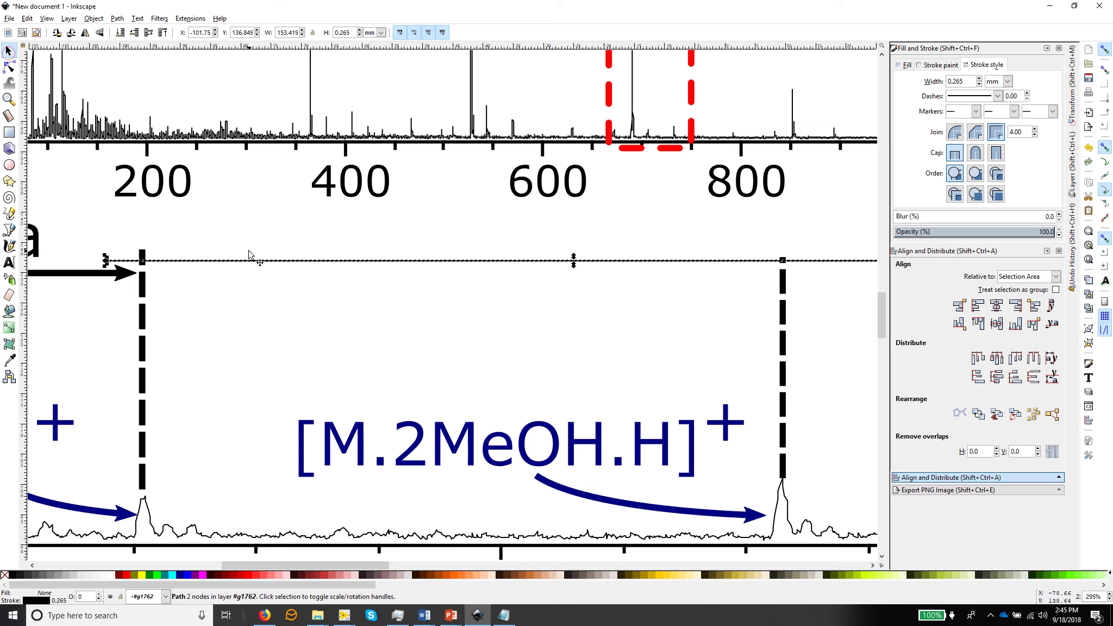
pyautogui.moveTo(251, 265); pyautogui.dragTo(254, 257)
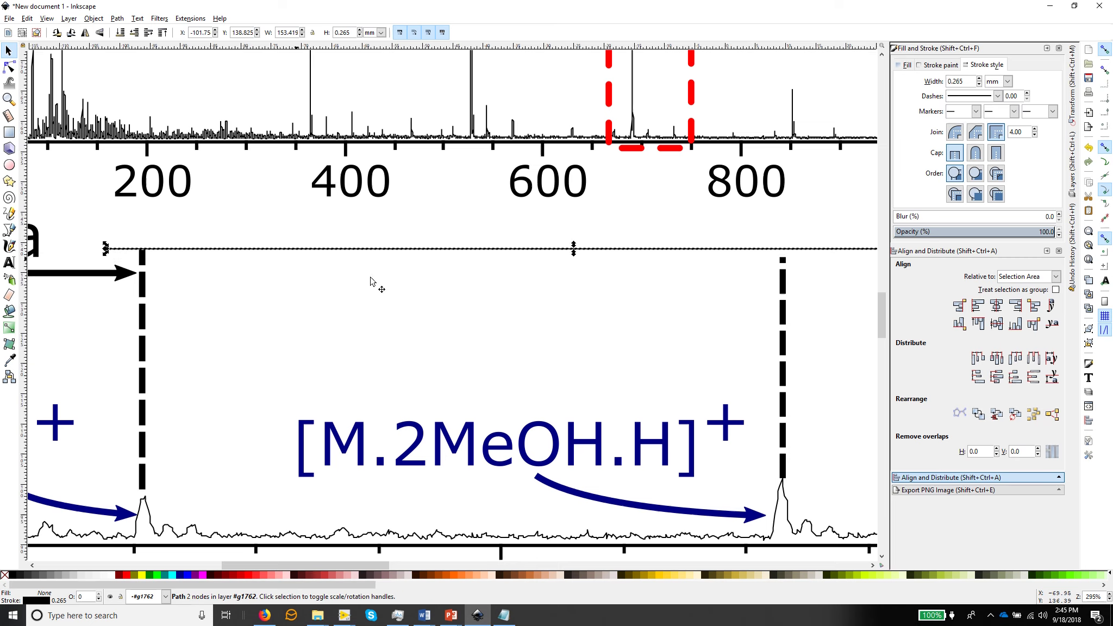
# Stretch the "[M.2MeOH.H]+" dashed line up to the reference line, about 38 mm tall, and set its stroke width to 3 pt.
pyautogui.click(783, 286)
pyautogui.moveTo(783, 256); pyautogui.dragTo(787, 246)
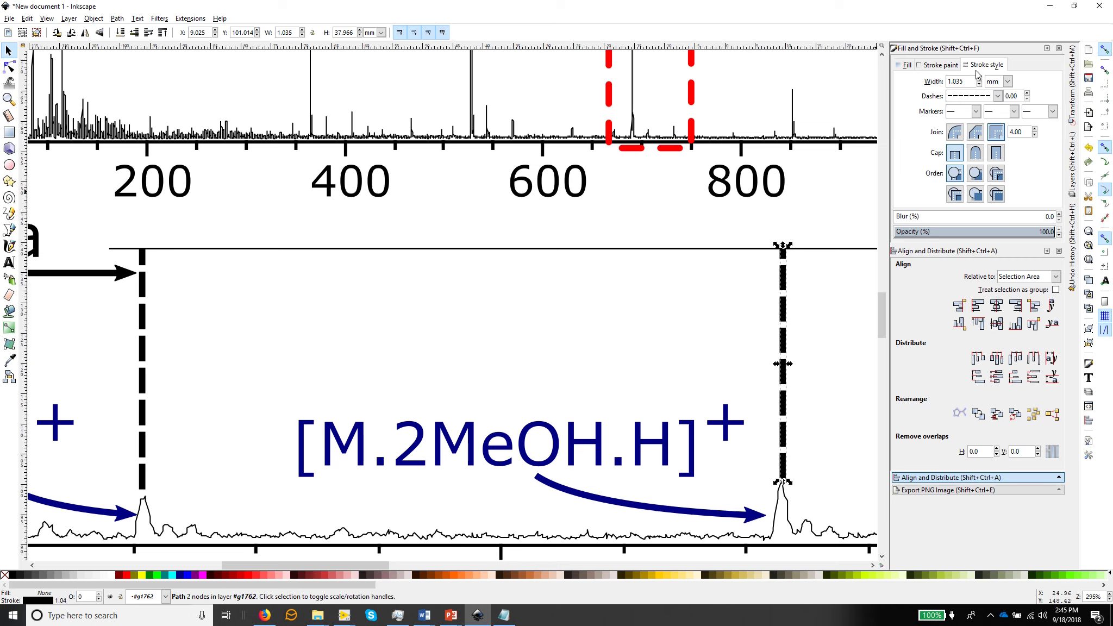
pyautogui.click(1007, 81)
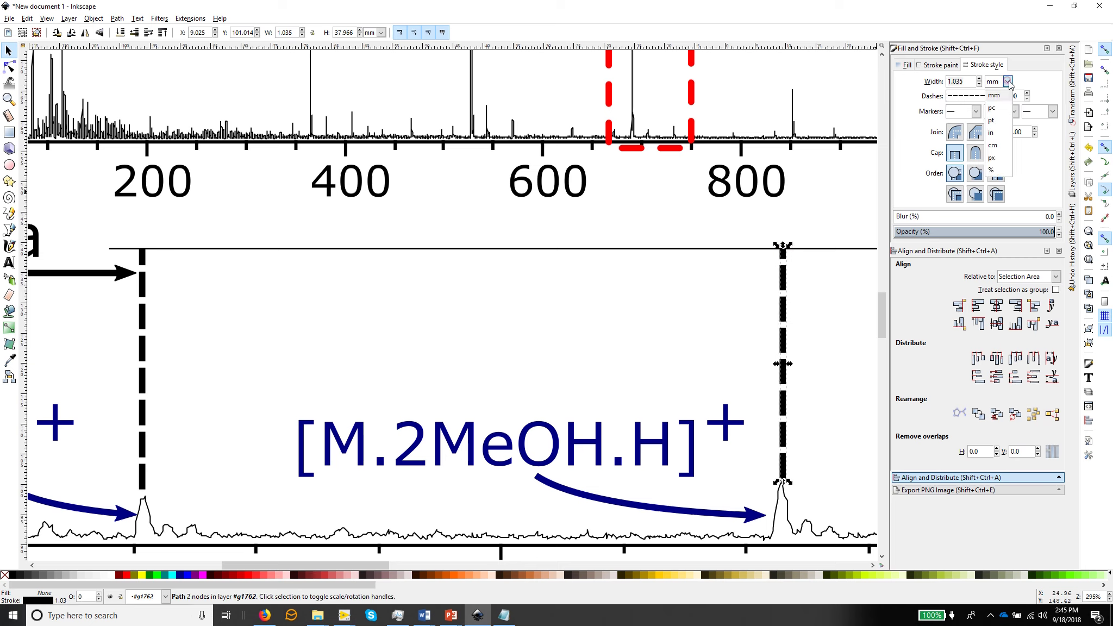
pyautogui.click(993, 120)
pyautogui.hotkey('shift', 'Tab')
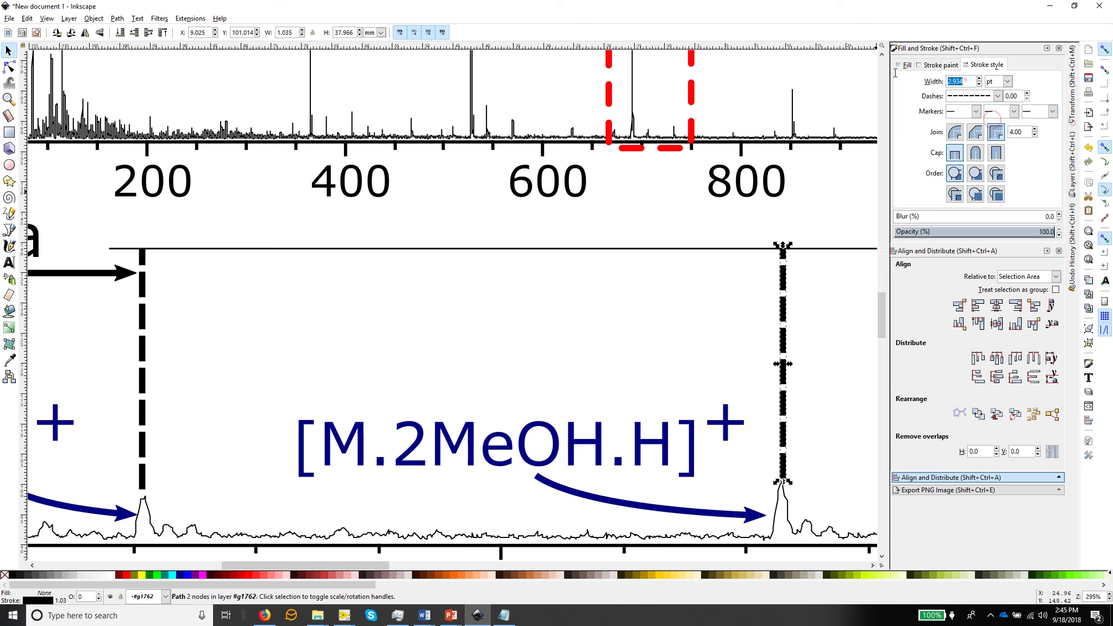
pyautogui.write('3')
pyautogui.press('Return')
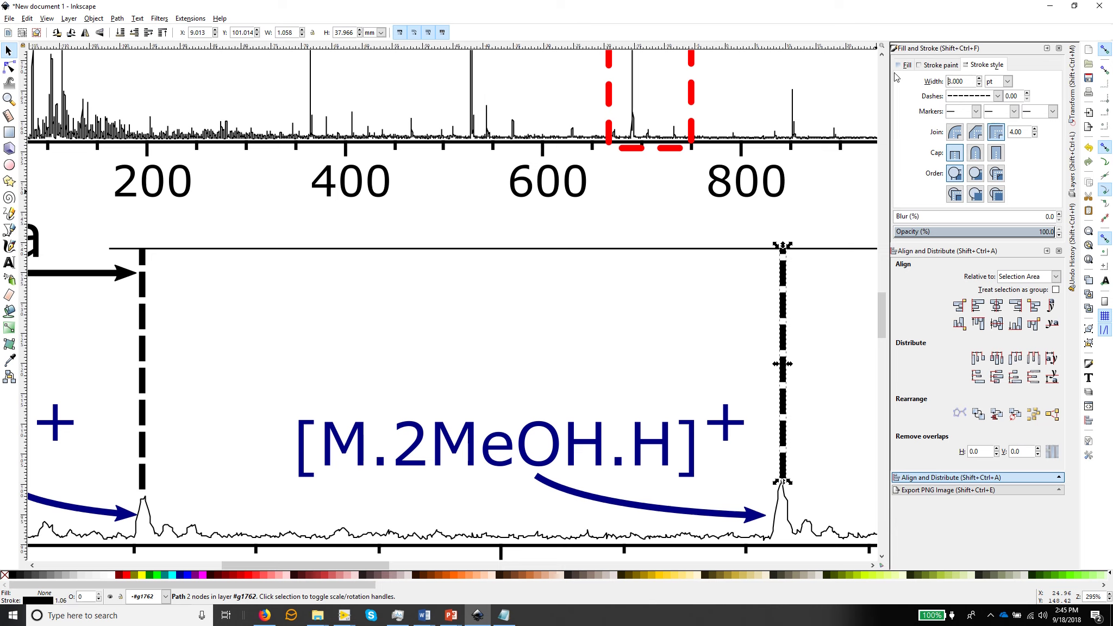
# Delete the thin horizontal reference line running across the upper ends of the two dashed lines.
pyautogui.click(735, 210)
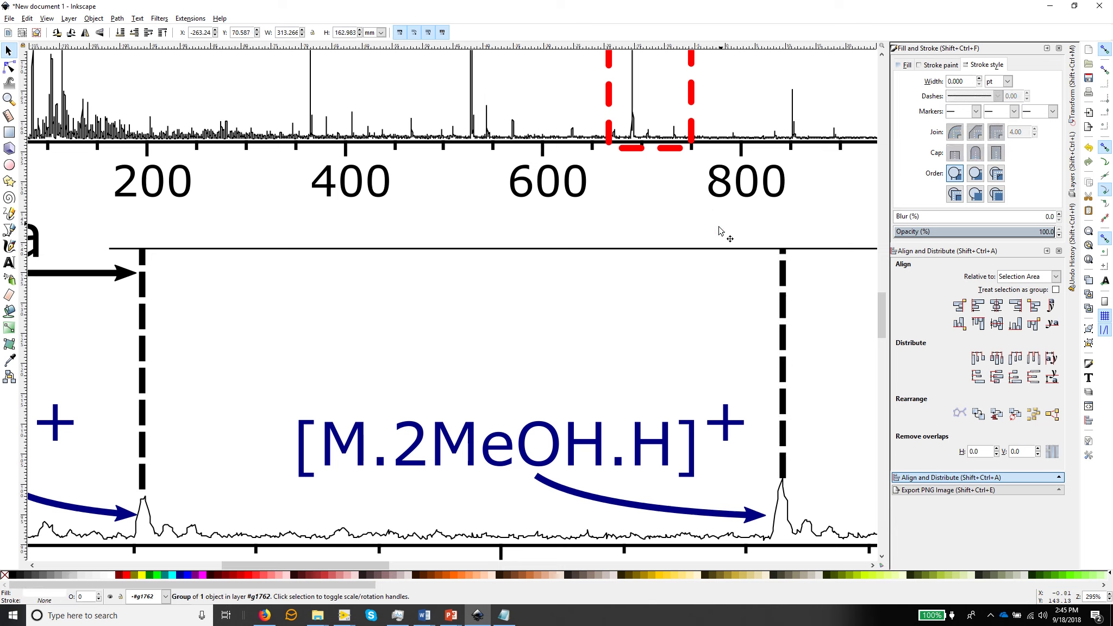
pyautogui.click(720, 250)
pyautogui.press('Delete')
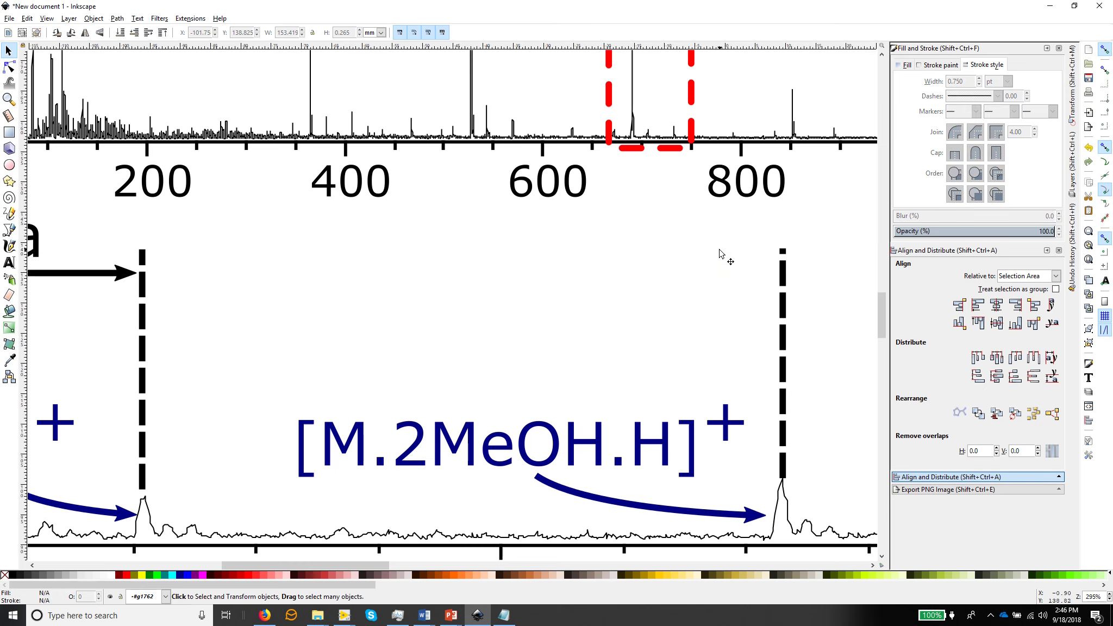
# Draw a horizontal line from the "[M.2MeOH.H]+" dashed line back to the tall [M.Na]+ peak and set its stroke width to 3 pt.
pyautogui.press('-')
pyautogui.press('-')
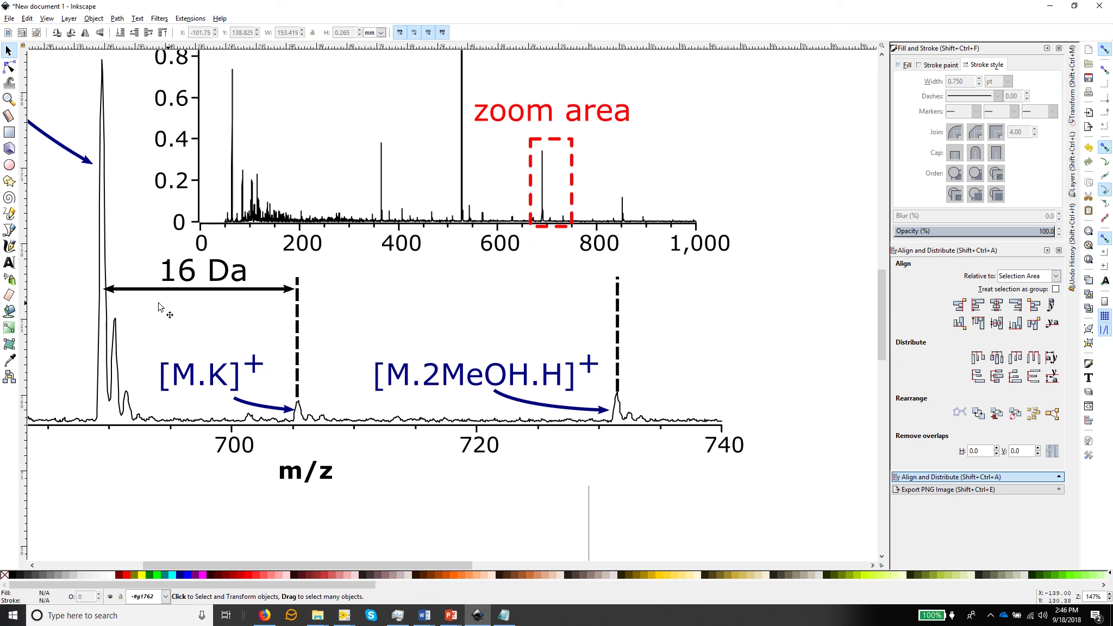
pyautogui.click(9, 230)
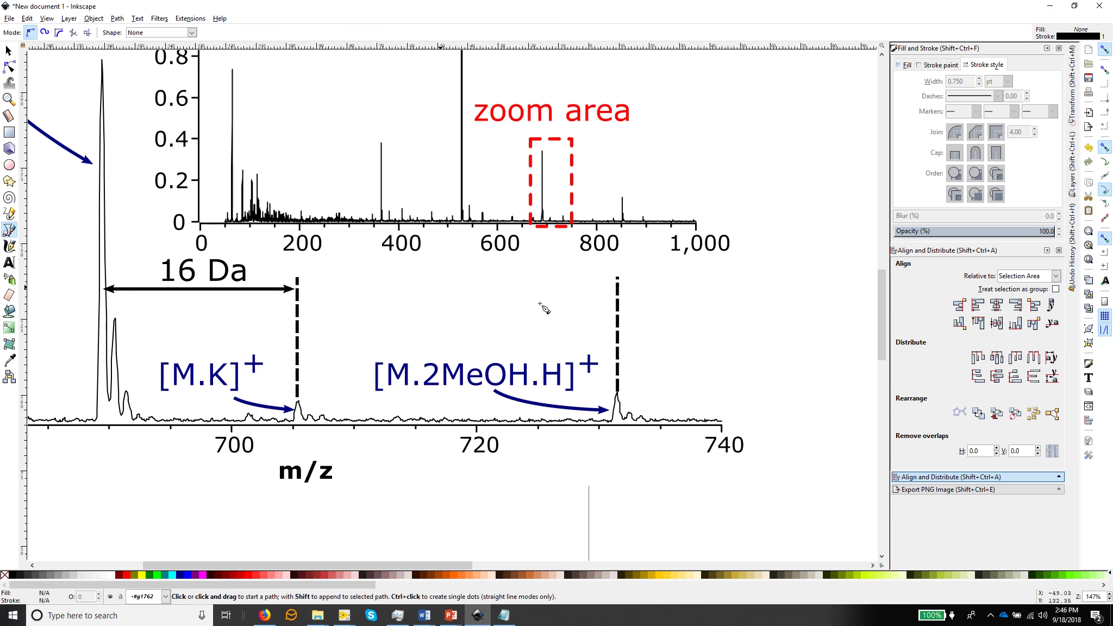
pyautogui.click(615, 320)
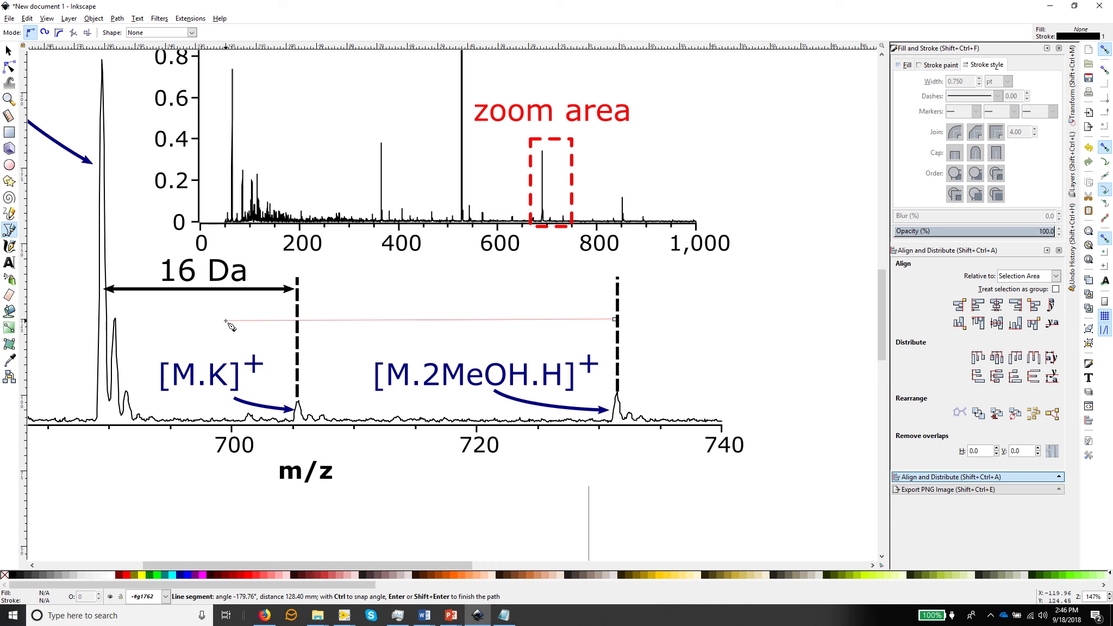
pyautogui.doubleClick(103, 320)
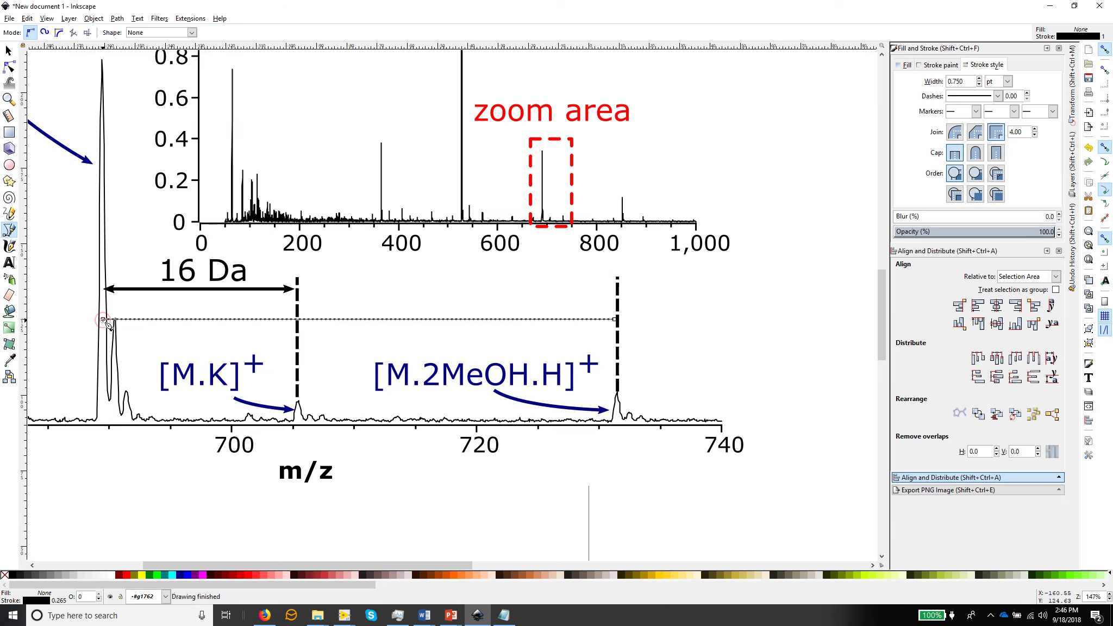
pyautogui.click(970, 80)
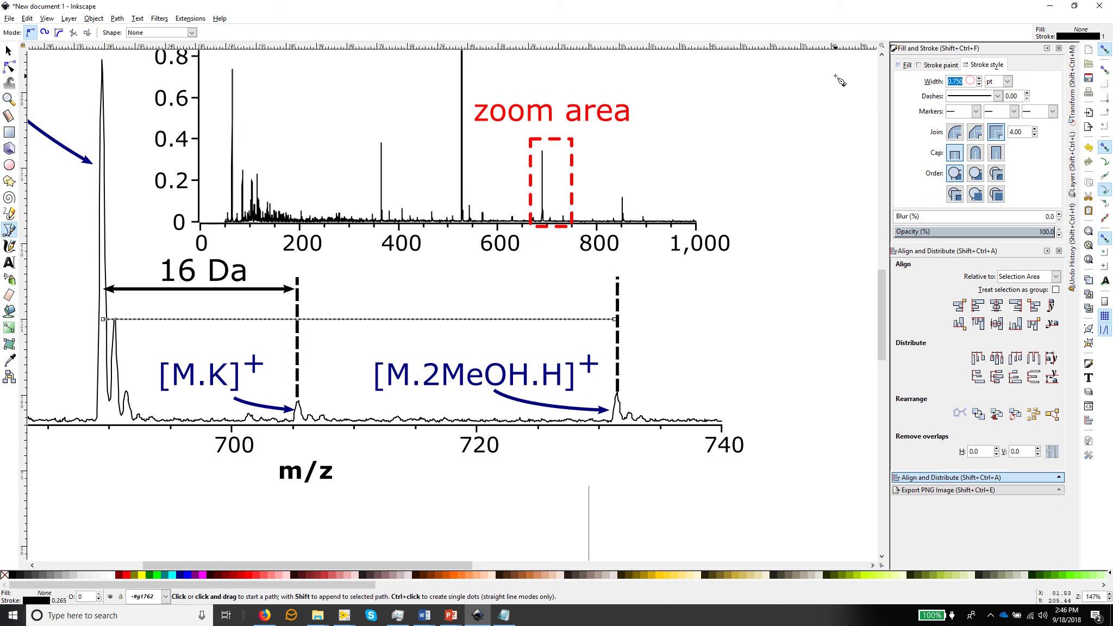
pyautogui.write('3')
pyautogui.press('Return')
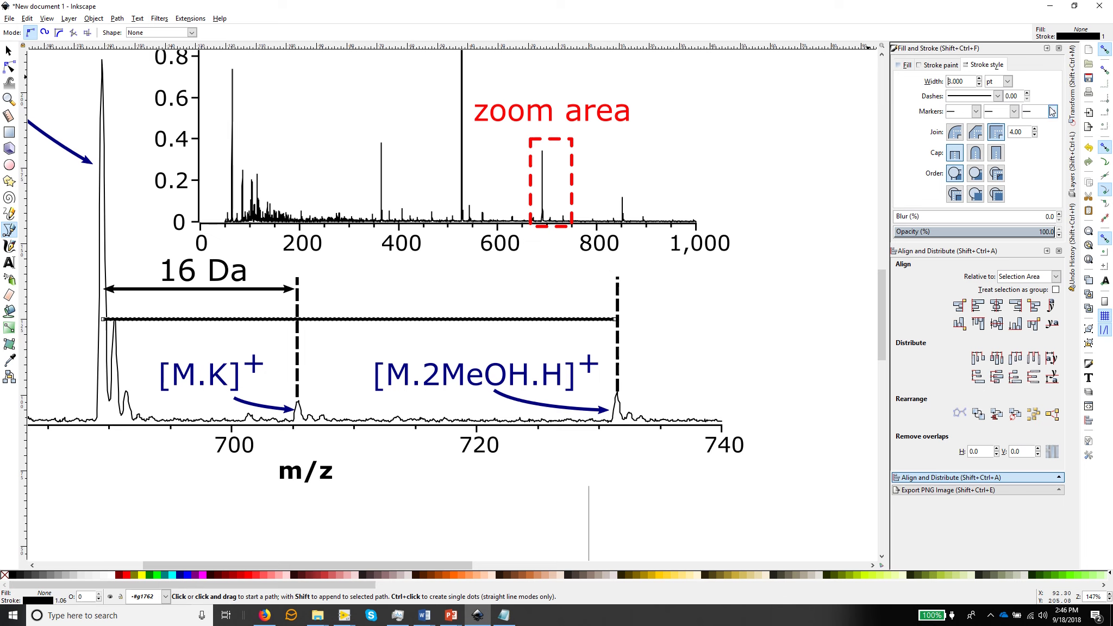
# Add outward-pointing arrowhead markers to both ends of the long horizontal line.
pyautogui.click(976, 111)
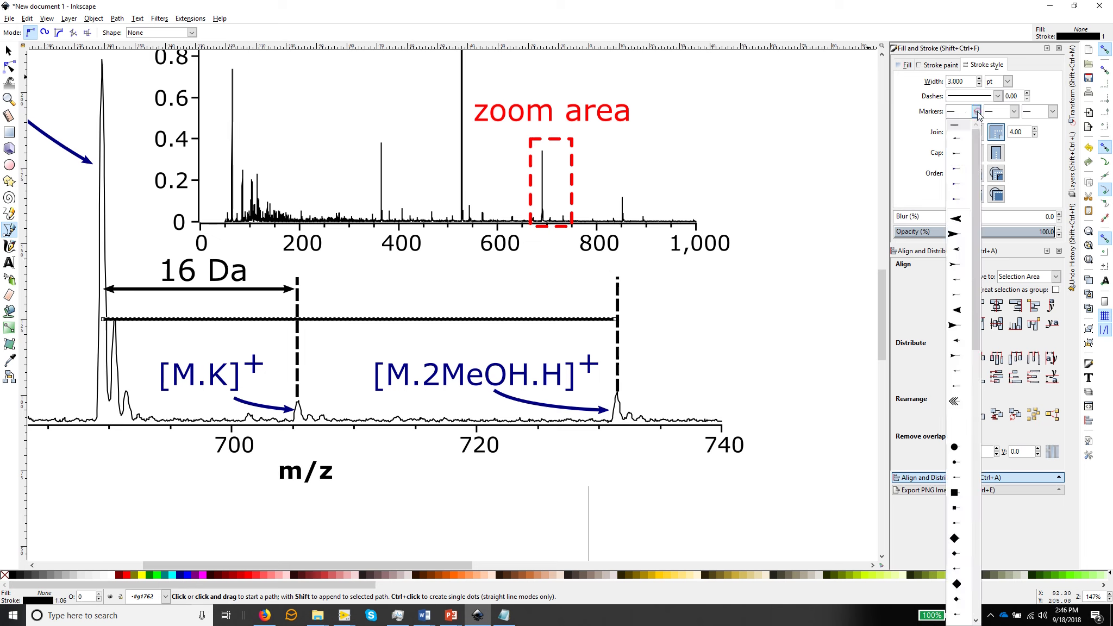
pyautogui.click(956, 374)
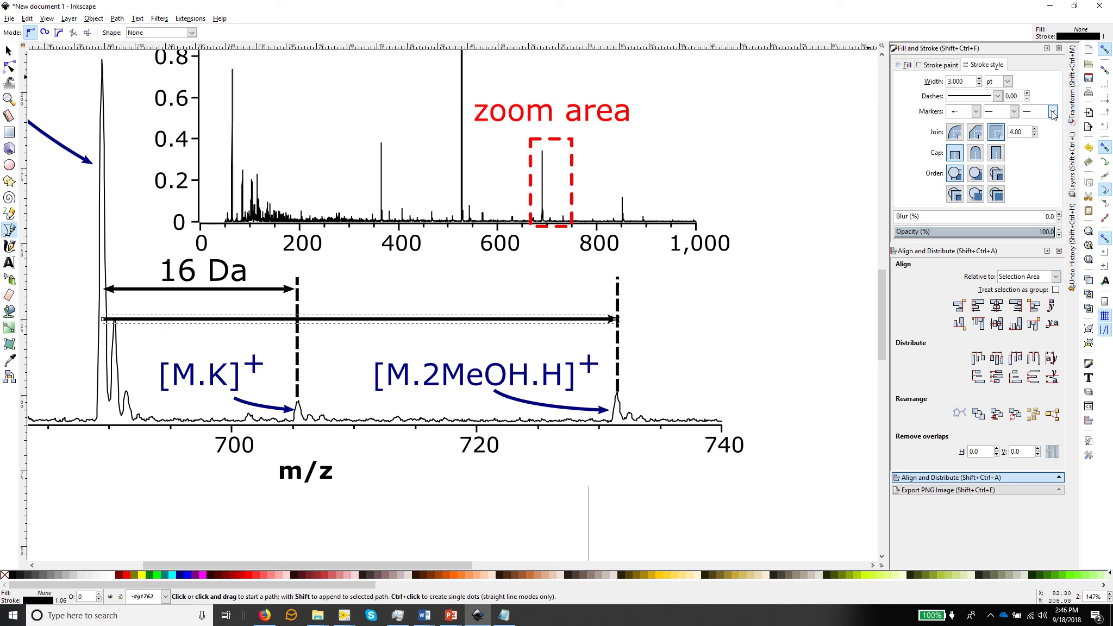
pyautogui.click(1052, 112)
# Shorten the long double-headed arrow at both ends to about 169 mm so it fits between the tall peak and the dashed line.
pyautogui.click(9, 67)
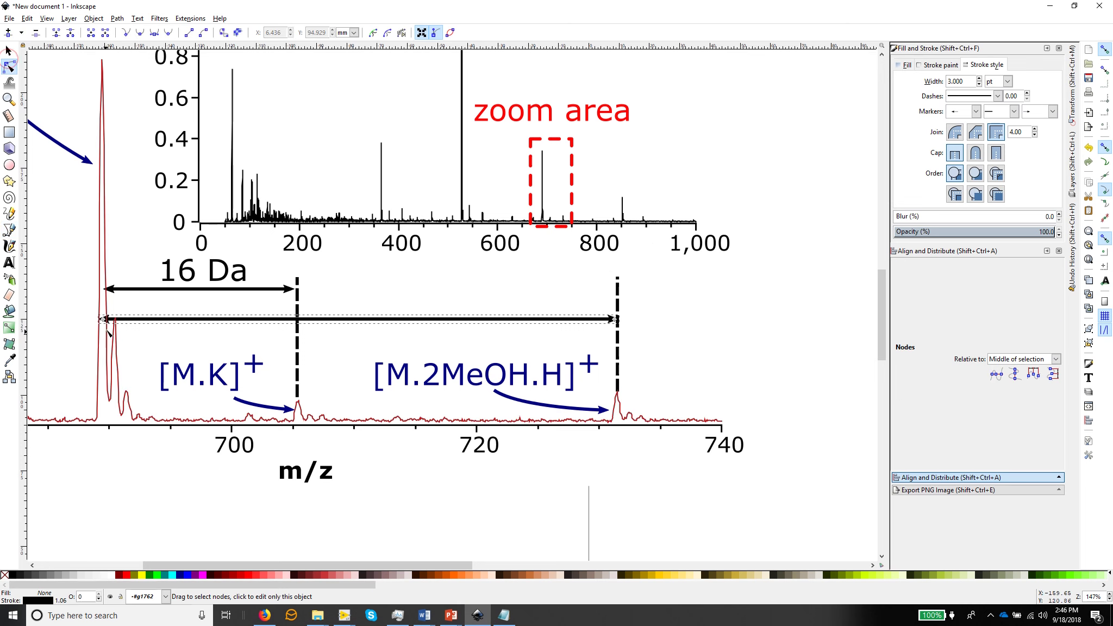
pyautogui.press('s')
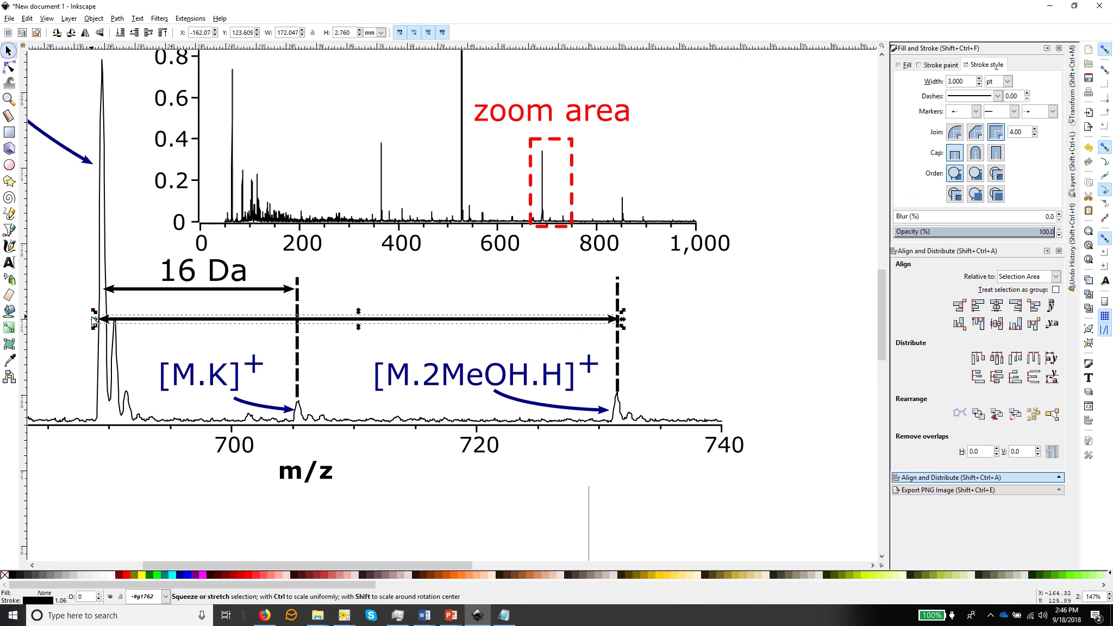
pyautogui.moveTo(94, 319); pyautogui.dragTo(99, 320)
pyautogui.moveTo(623, 325); pyautogui.dragTo(617, 321)
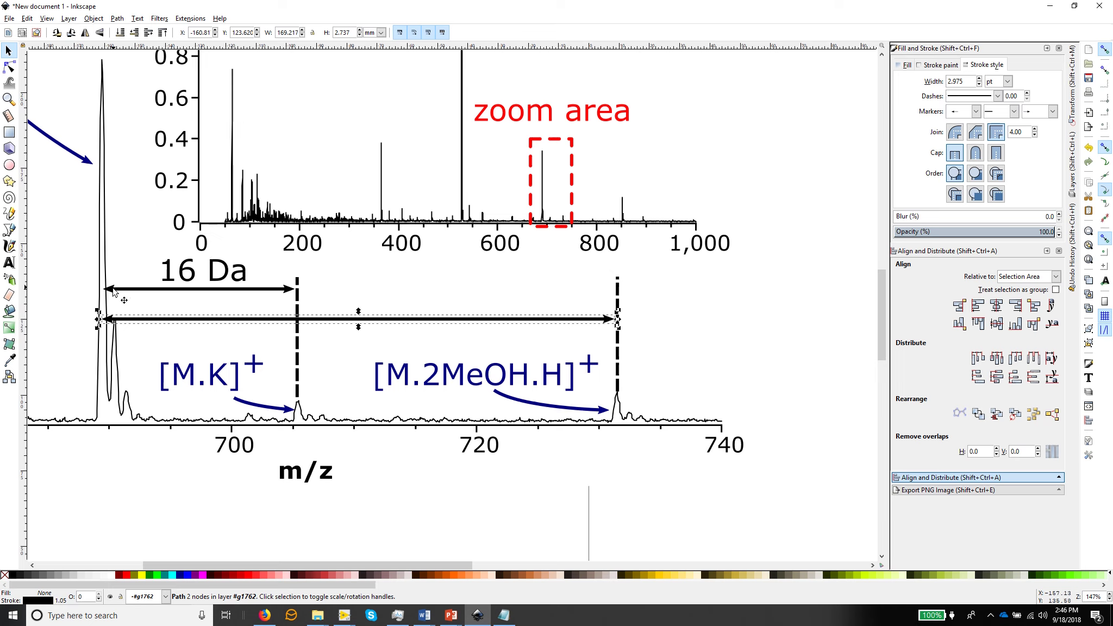
# Align the left edges of the two double-headed mass-difference arrows.
pyautogui.click(113, 291)
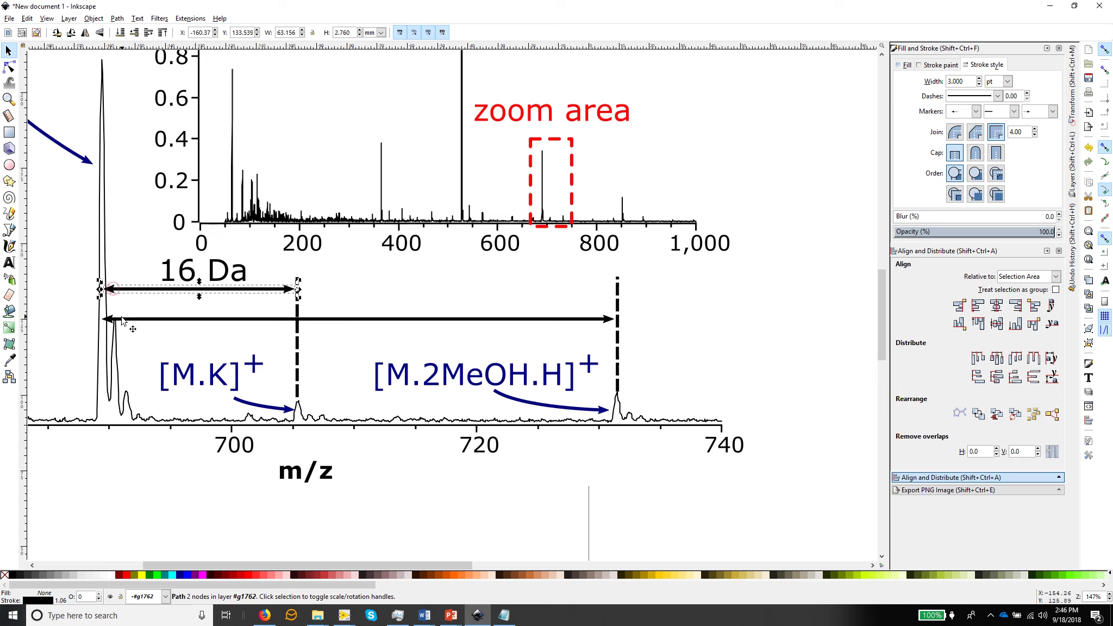
pyautogui.keyDown('shift'); pyautogui.click(122, 322); pyautogui.keyUp('shift')
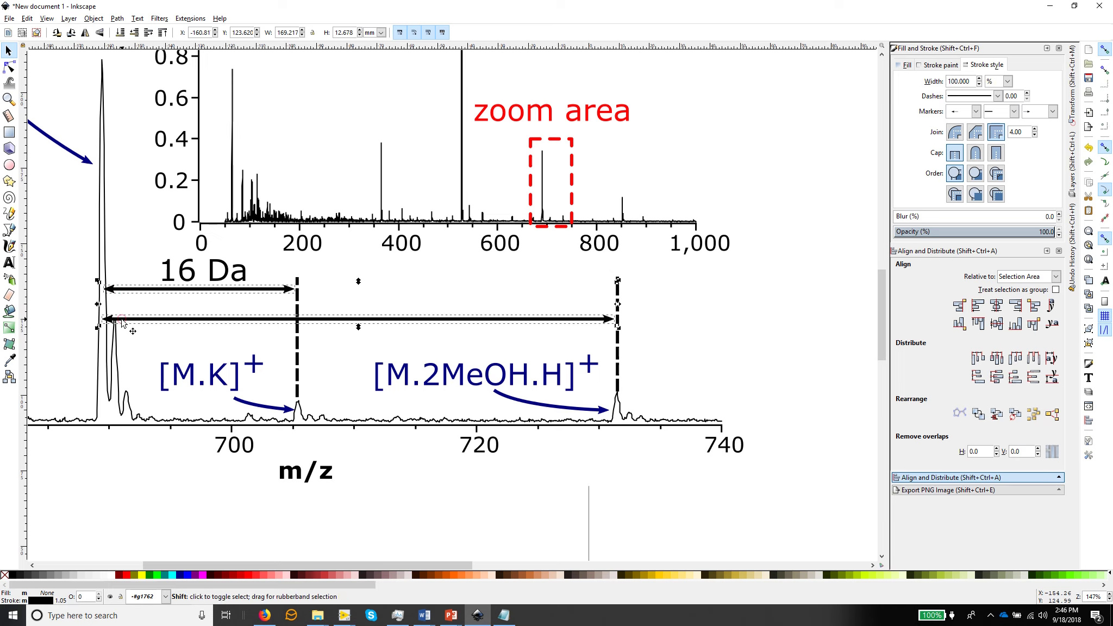
pyautogui.click(977, 307)
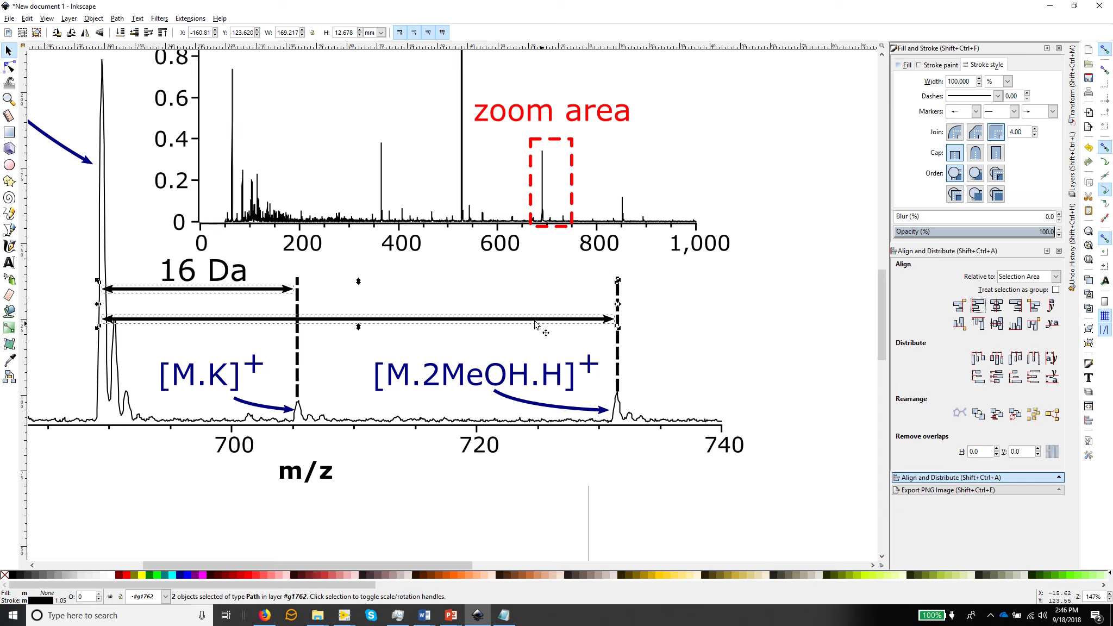
pyautogui.click(53, 85)
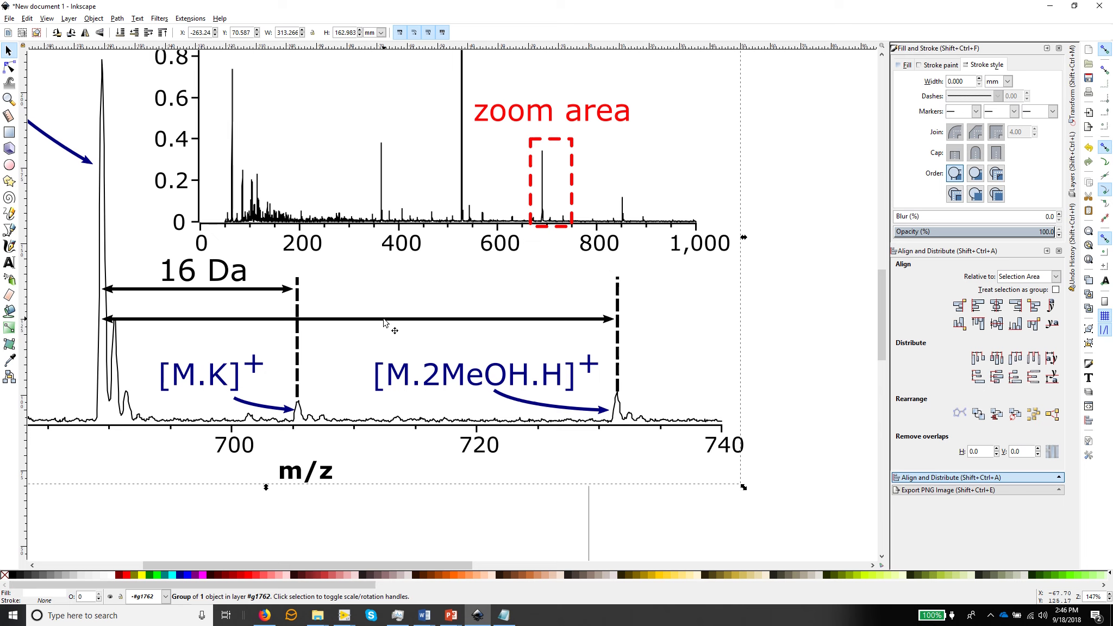
# Duplicate the "16 Da" label and place the copy above the longer double-headed arrow, between the two dashed lines.
pyautogui.click(229, 277)
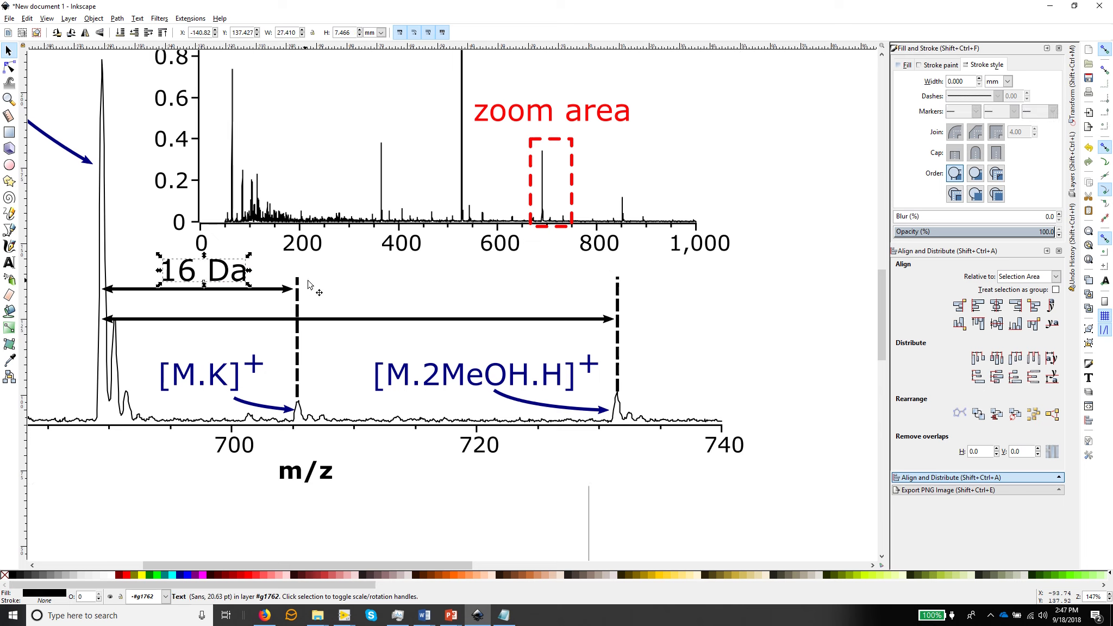
pyautogui.hotkey('ctrl', 'c')
pyautogui.hotkey('ctrl', 'v')
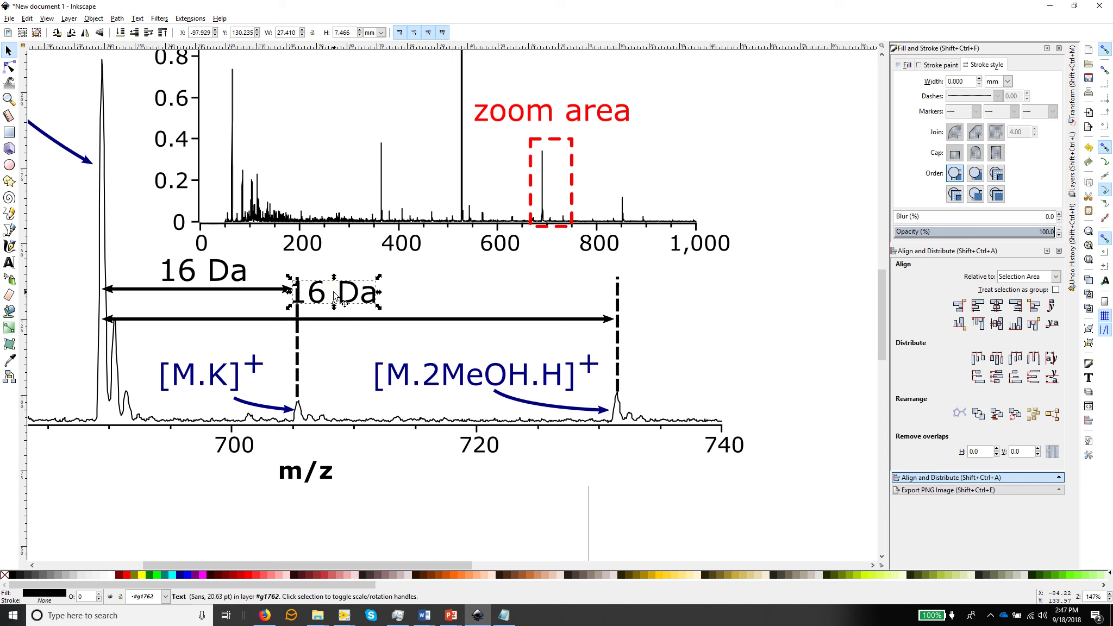
pyautogui.moveTo(333, 298); pyautogui.dragTo(414, 306)
# Change the copied label above the longer arrow to read "42 Da".
pyautogui.doubleClick(415, 306)
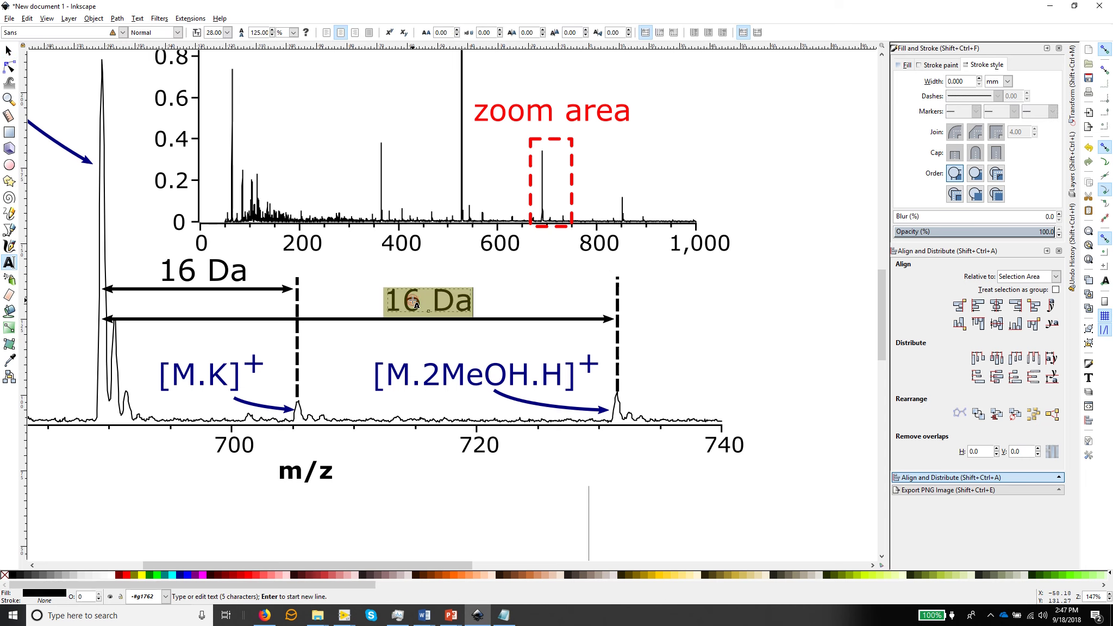
pyautogui.click(413, 302)
pyautogui.doubleClick(390, 299)
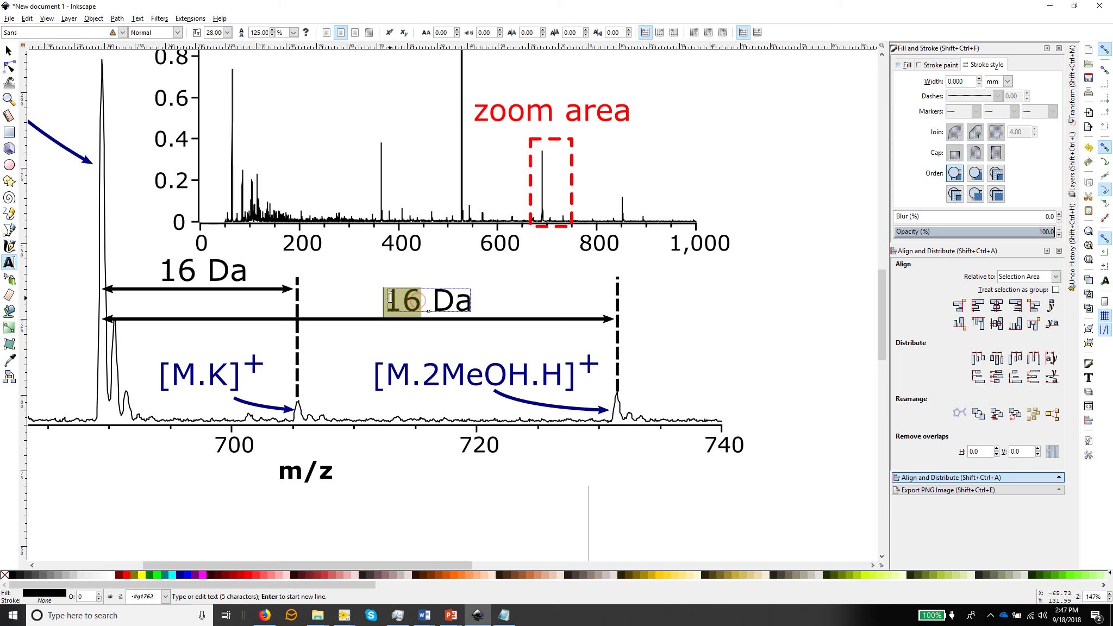
pyautogui.write('42')
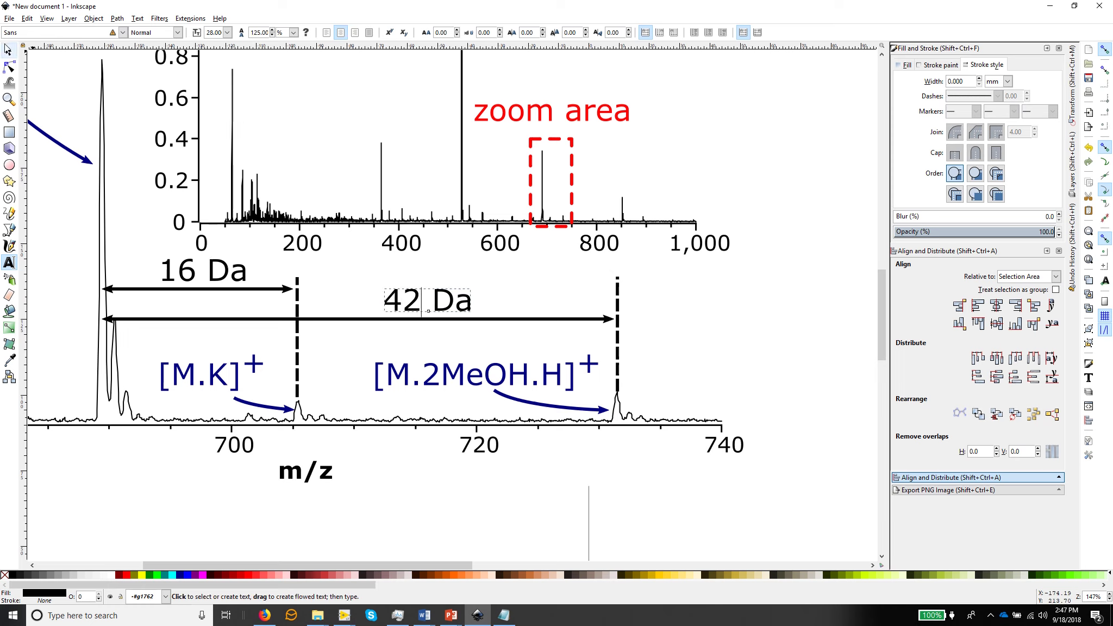
pyautogui.click(9, 52)
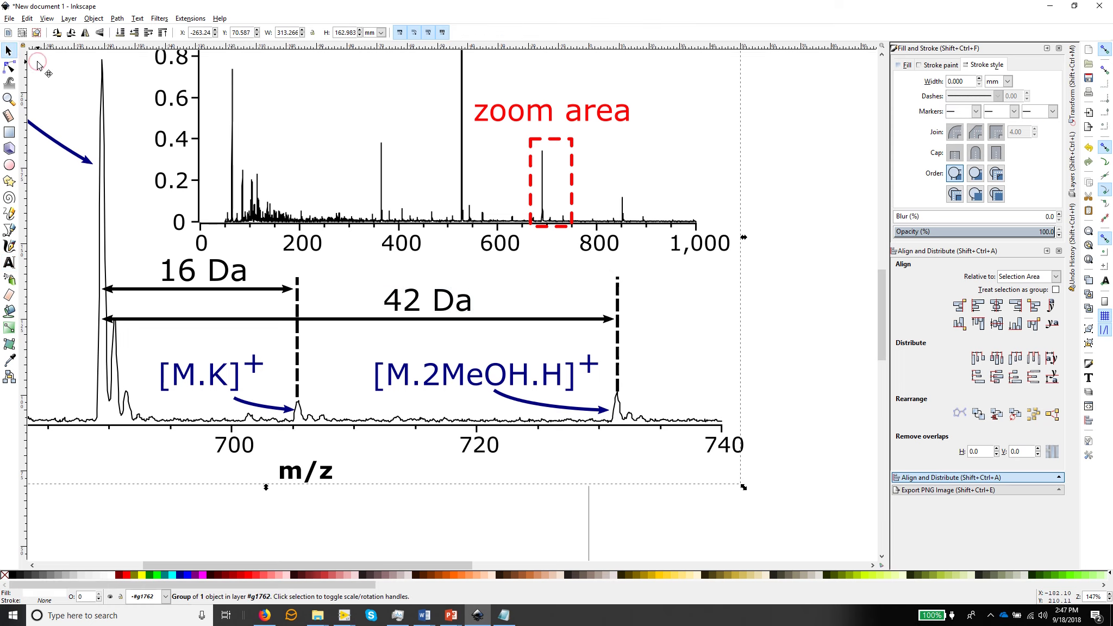
# Move the red "zoom area" label to the right so it starts above the left edge of the dashed box, as in the style guide image.
pyautogui.press('-')
pyautogui.press('-')
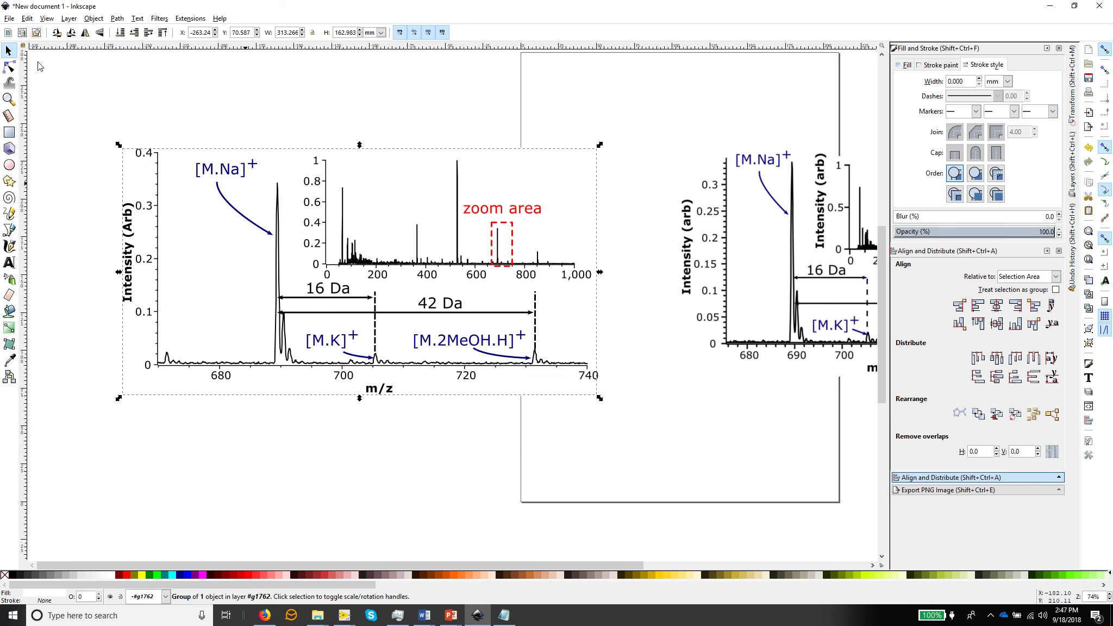
pyautogui.press('-')
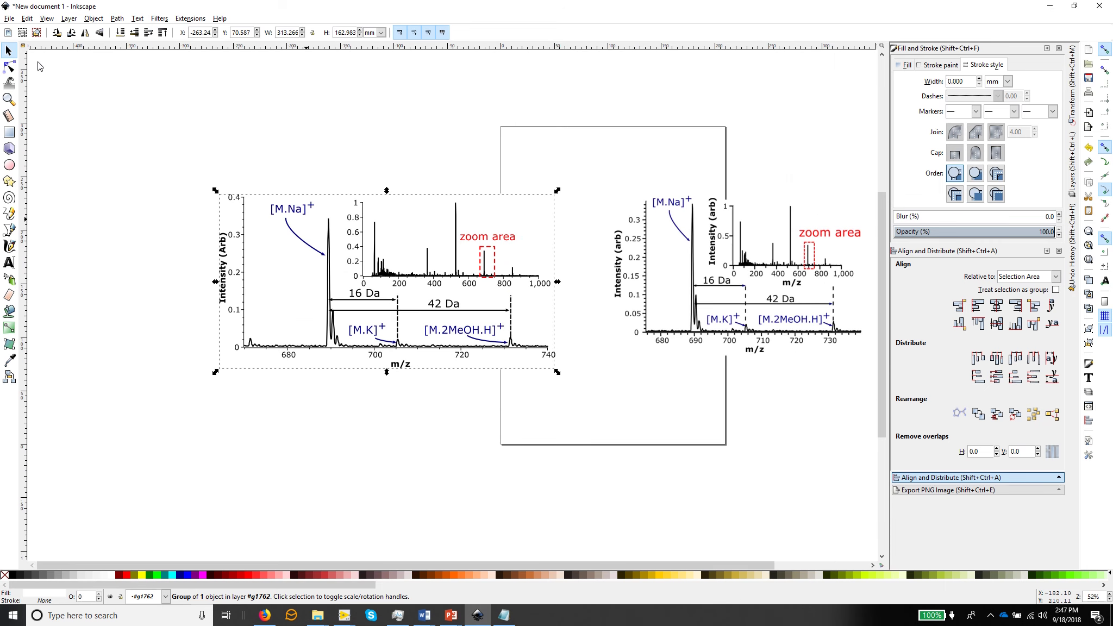
pyautogui.moveTo(102, 105); pyautogui.dragTo(567, 495)
pyautogui.press('3')
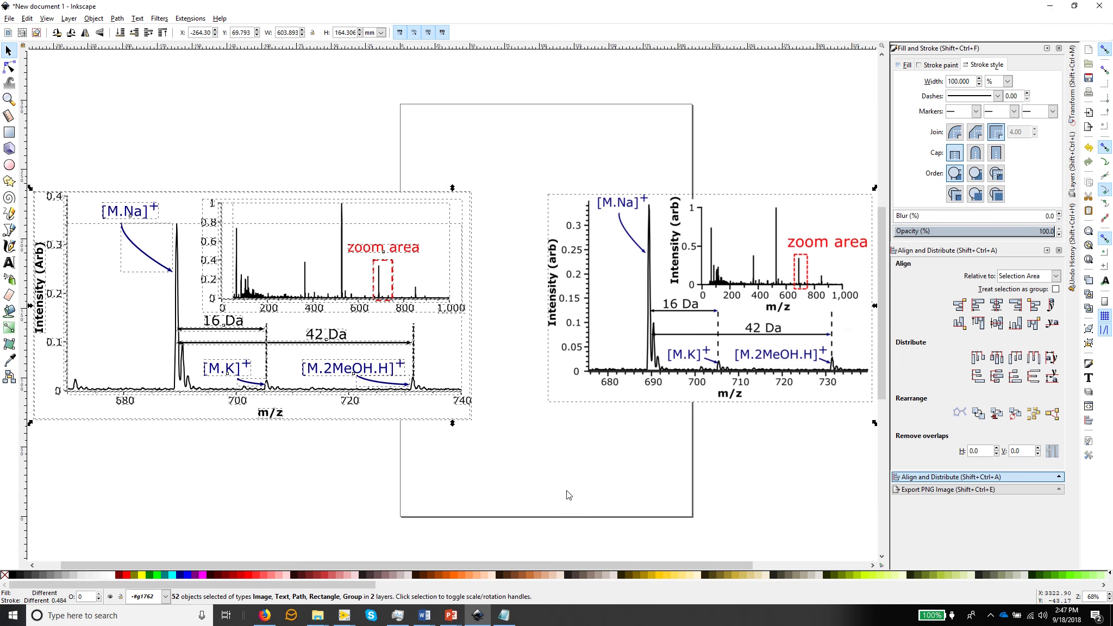
pyautogui.click(268, 486)
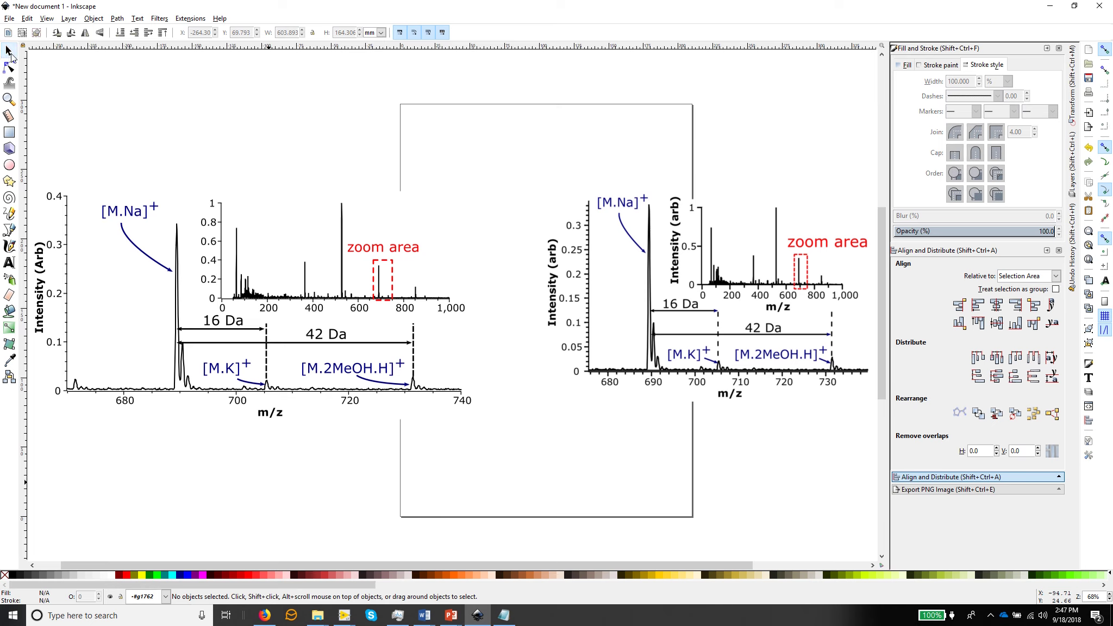
pyautogui.click(383, 251)
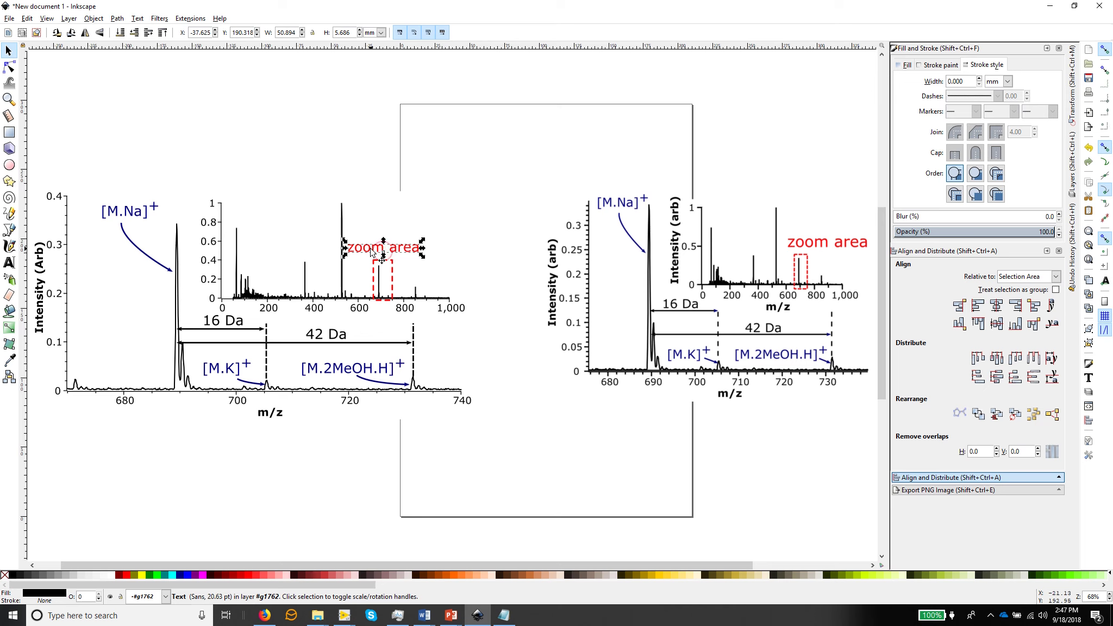
pyautogui.moveTo(382, 252); pyautogui.dragTo(397, 254)
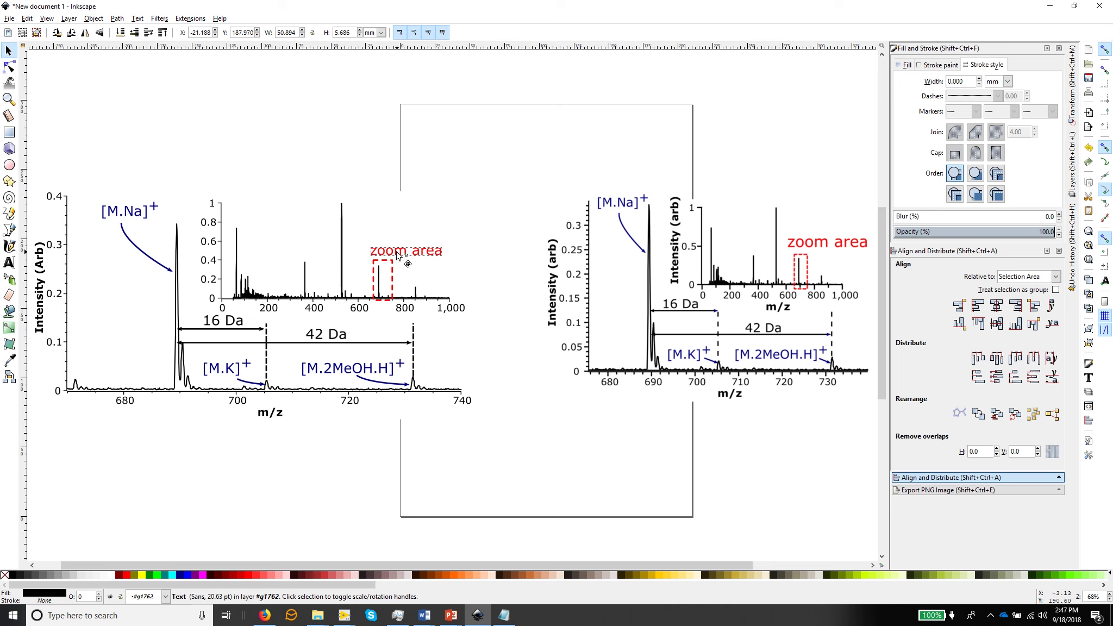
pyautogui.click(420, 207)
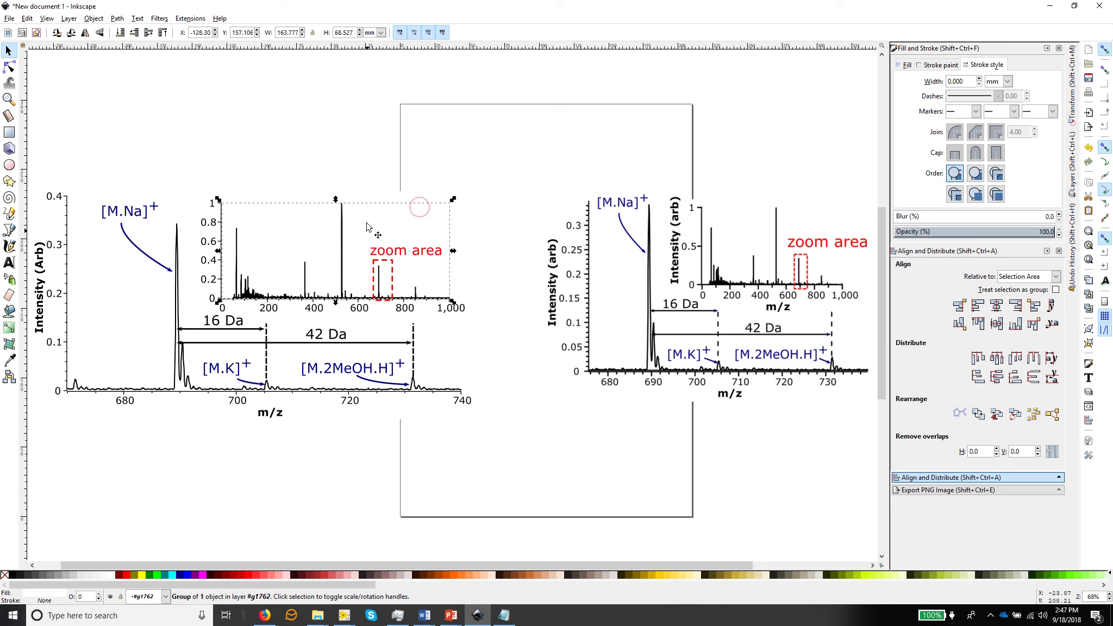
pyautogui.click(178, 106)
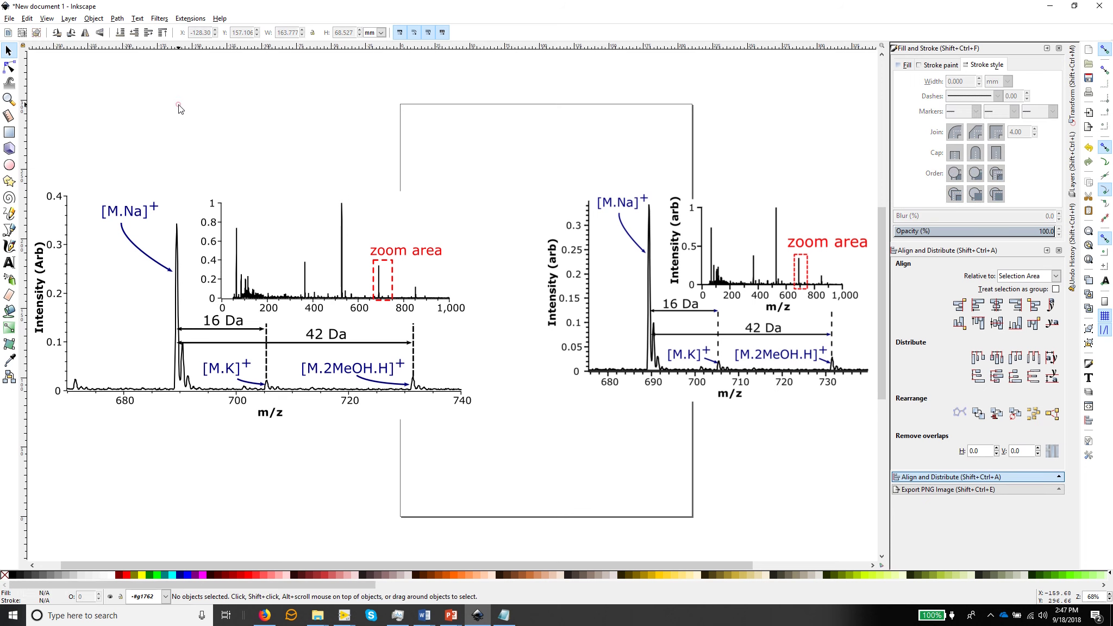
# Delete the embedded style guide image beside the annotated graph.
pyautogui.moveTo(496, 184); pyautogui.dragTo(30, 428)
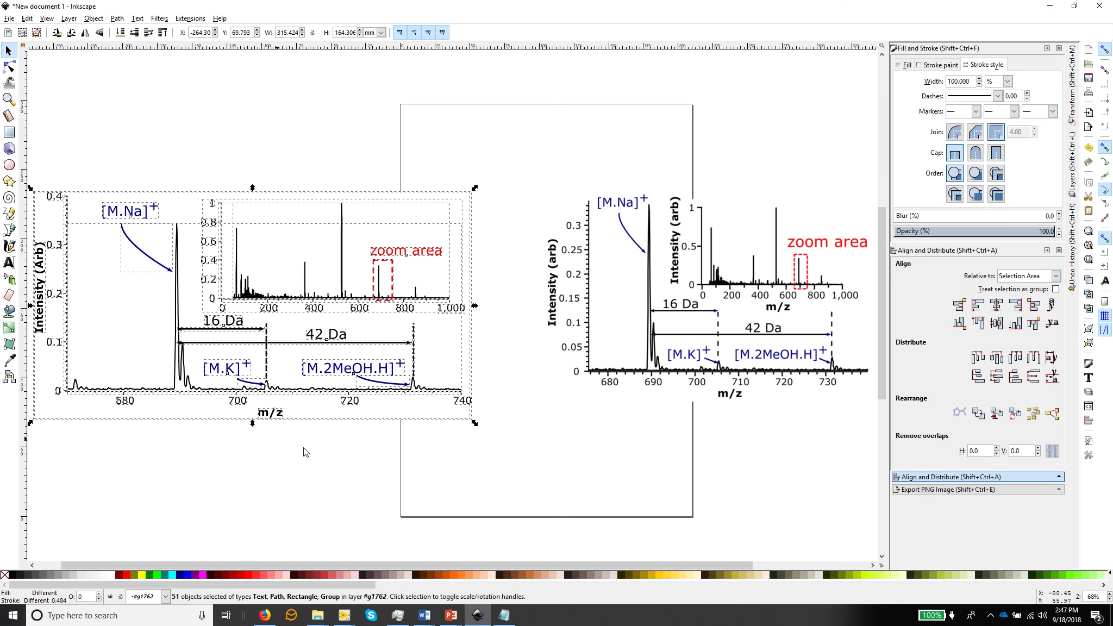
pyautogui.click(356, 466)
pyautogui.click(631, 291)
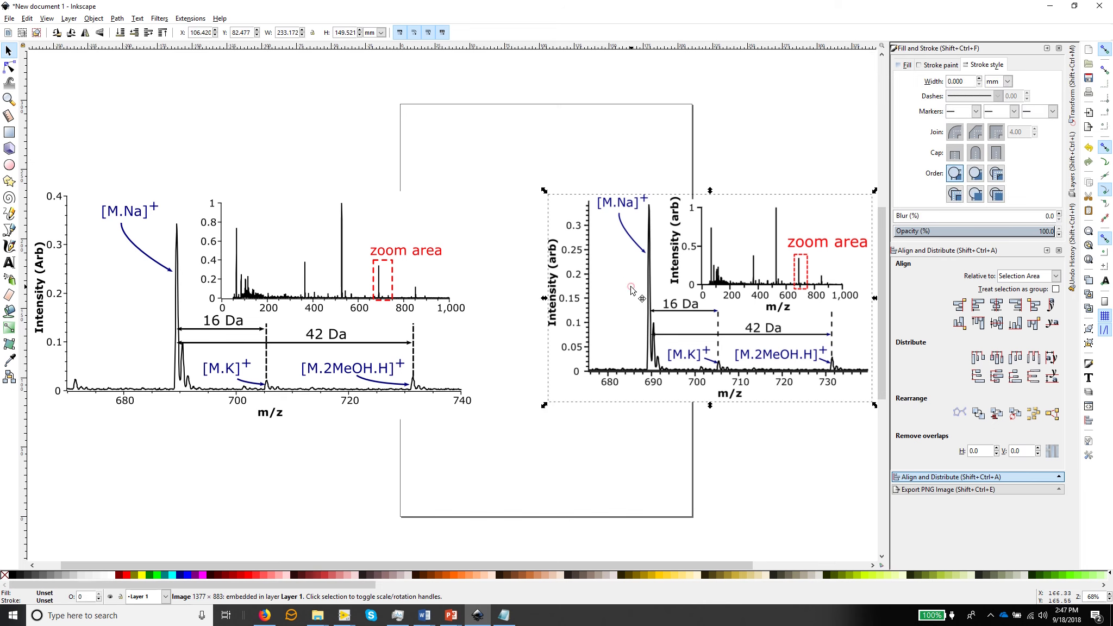
pyautogui.press('Delete')
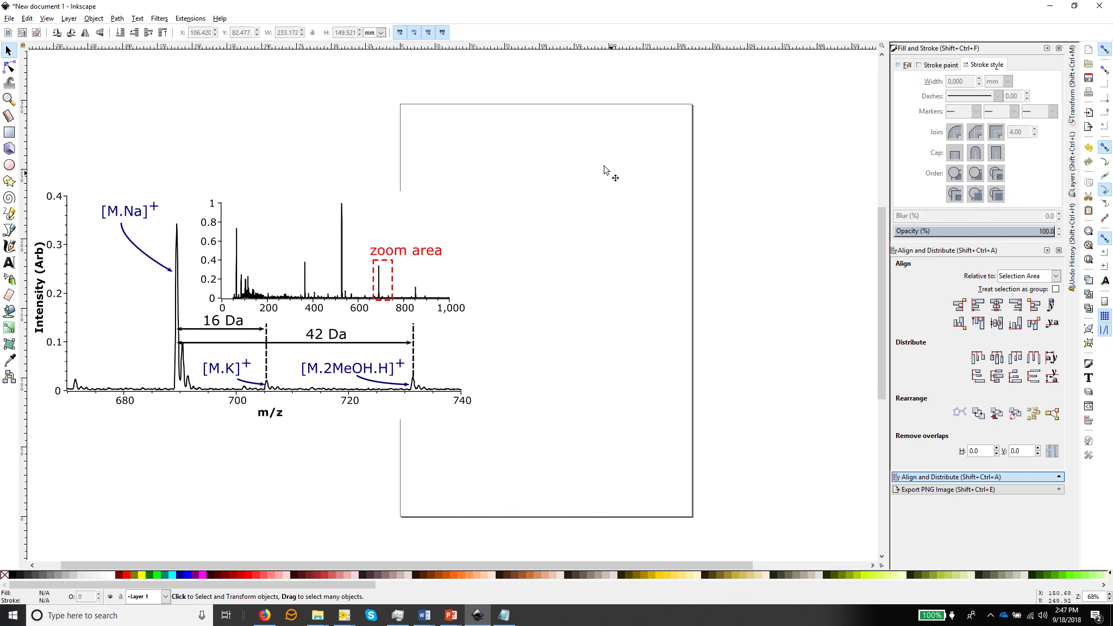
# Select the finished graph to check that its labels and arrows belong to one group, and clear the selection.
pyautogui.moveTo(600, 151); pyautogui.dragTo(73, 444)
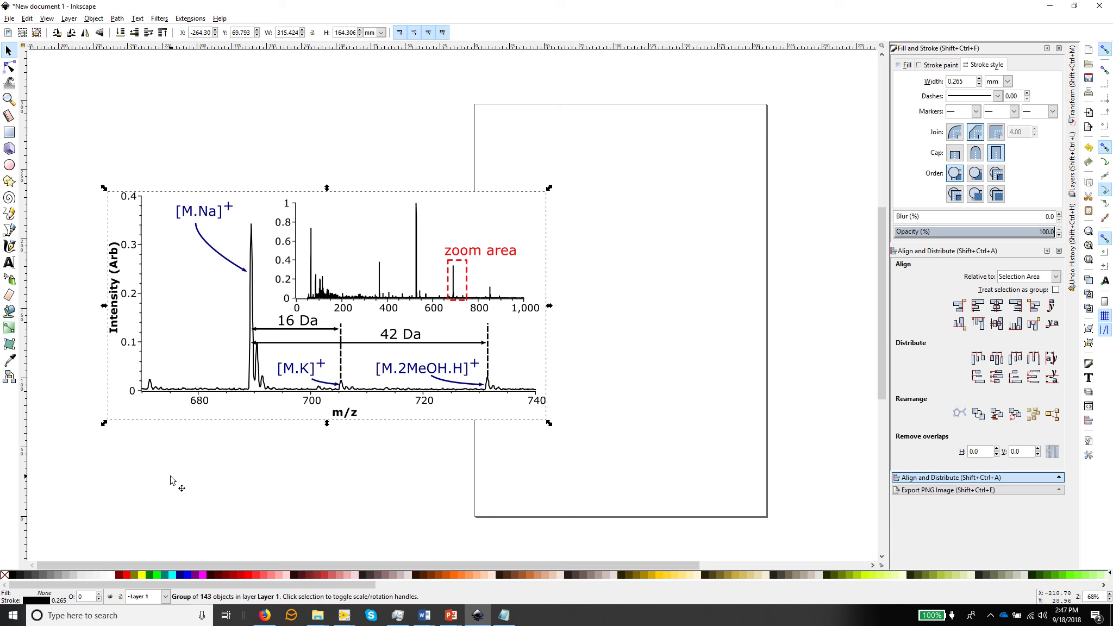
pyautogui.press('ctrl')
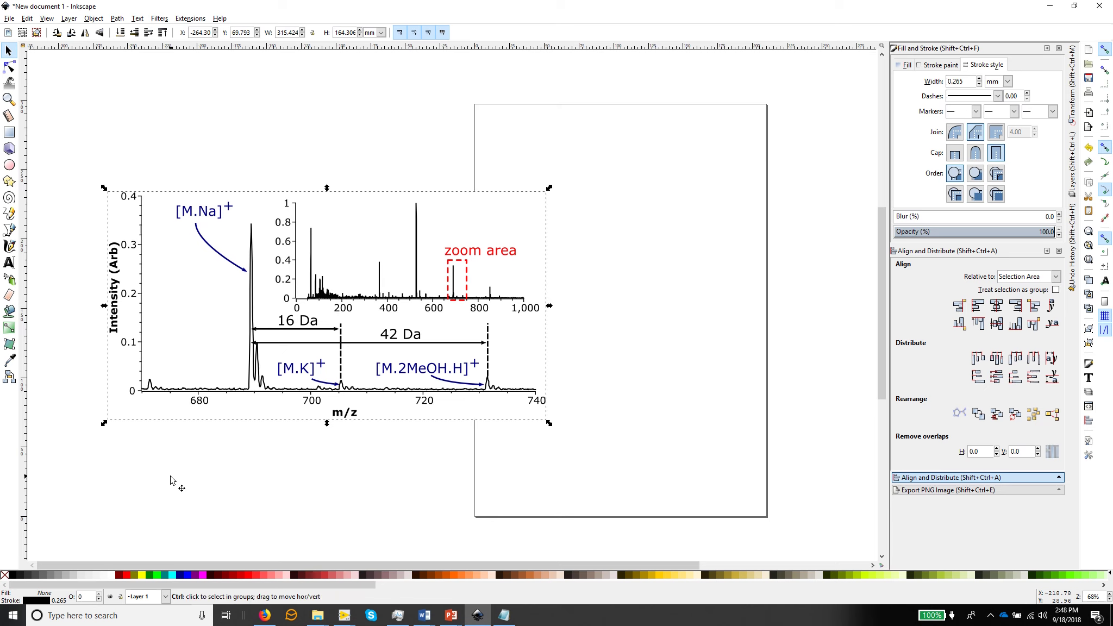
pyautogui.keyDown('ctrl'); pyautogui.click(170, 481); pyautogui.keyUp('ctrl')
pyautogui.click(242, 390)
pyautogui.click(258, 459)
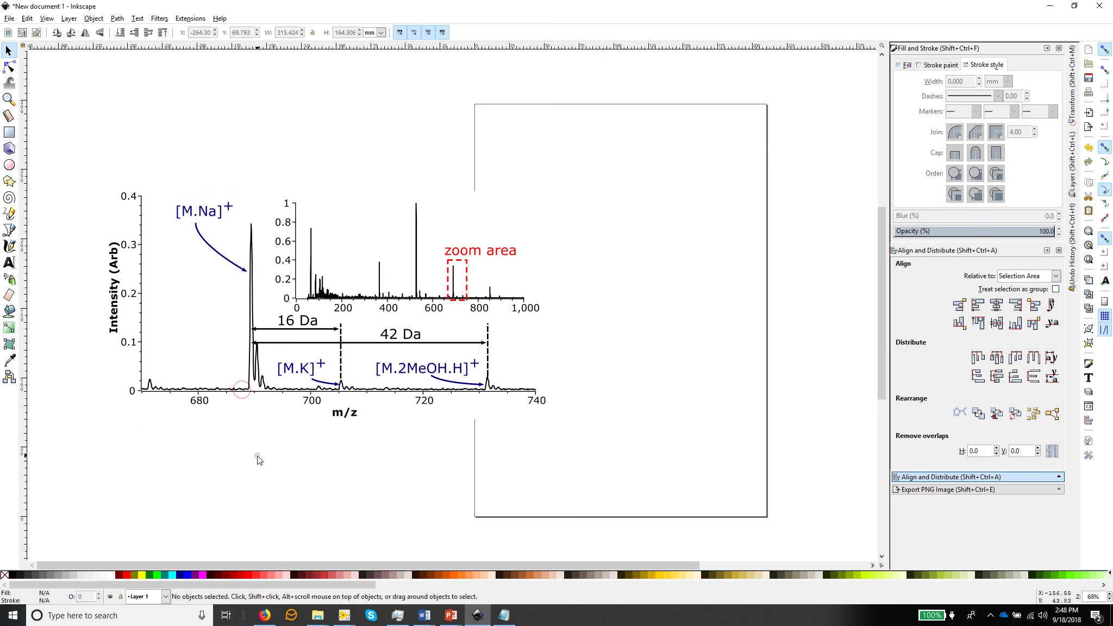
# Move the annotated graph group over the page and switch its size units to cm.
pyautogui.click(263, 377)
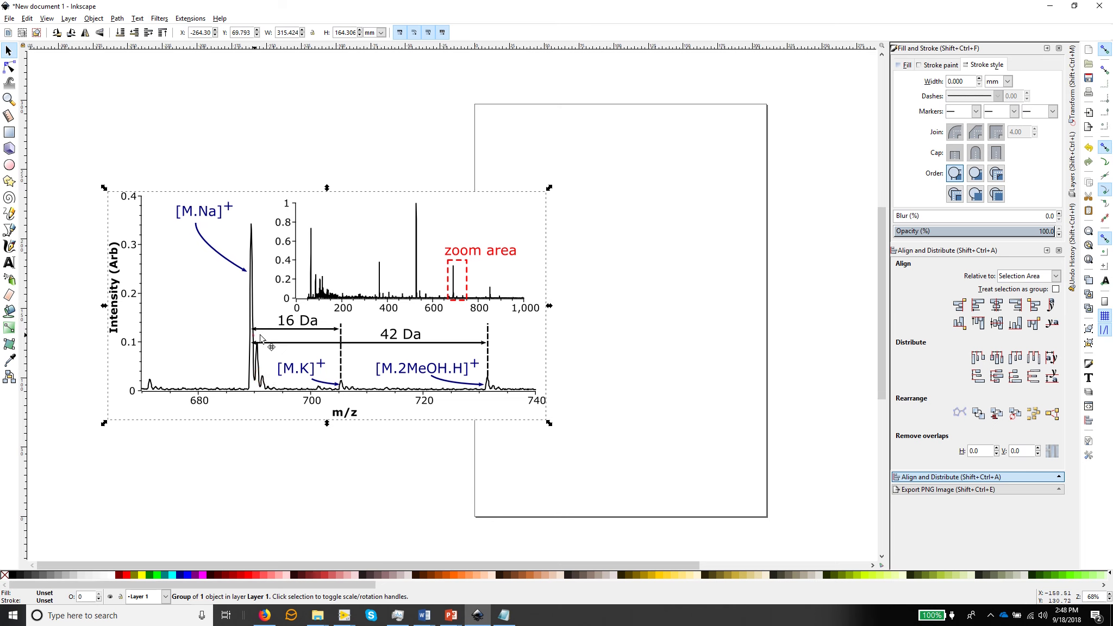
pyautogui.moveTo(254, 345); pyautogui.dragTo(468, 314)
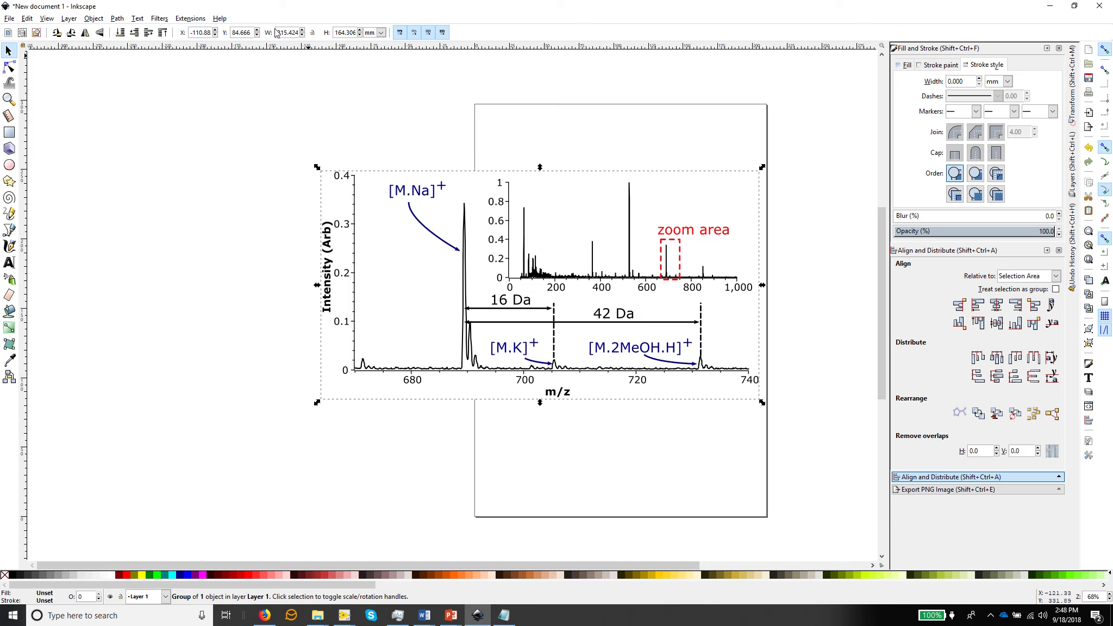
pyautogui.click(382, 33)
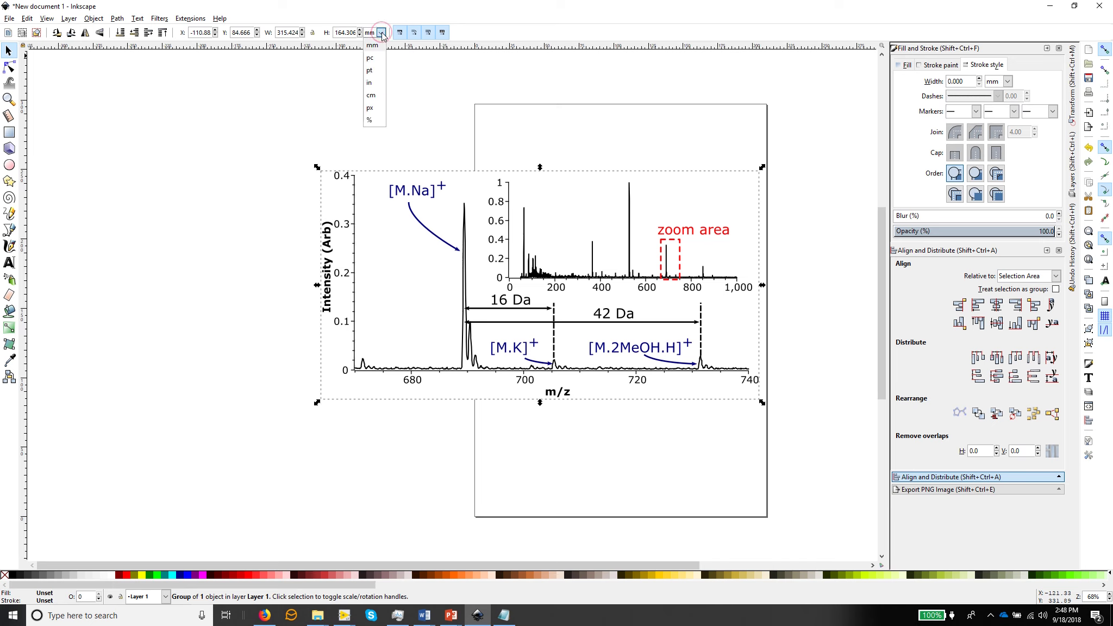
pyautogui.click(371, 95)
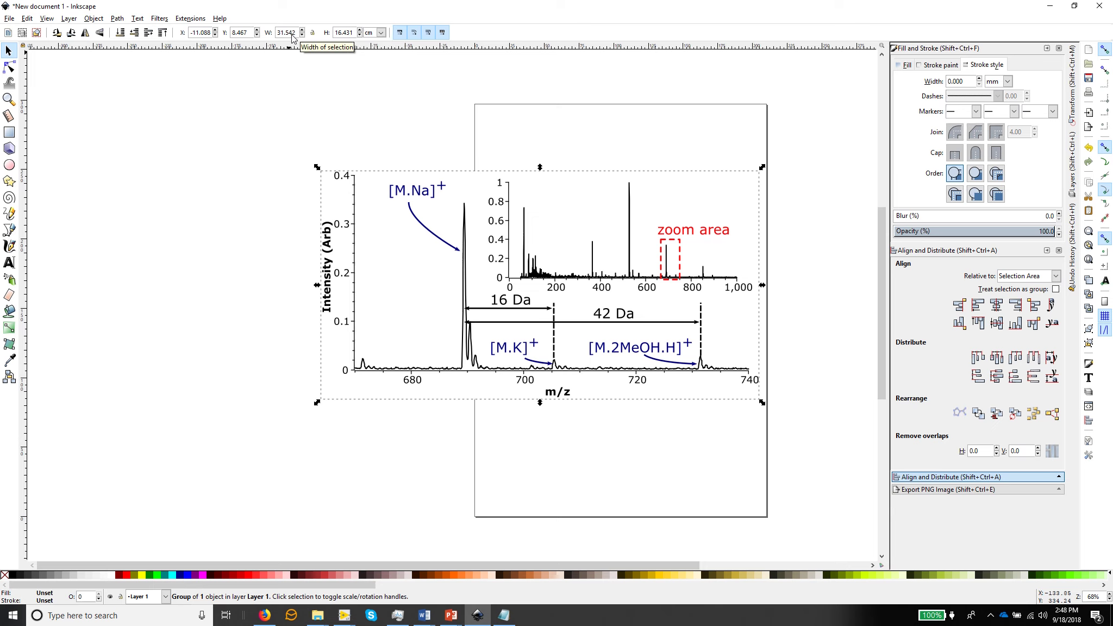
# Try to set the graph's width to 10 cm without locking its proportions, and undo the resize.
pyautogui.moveTo(292, 35); pyautogui.dragTo(277, 33)
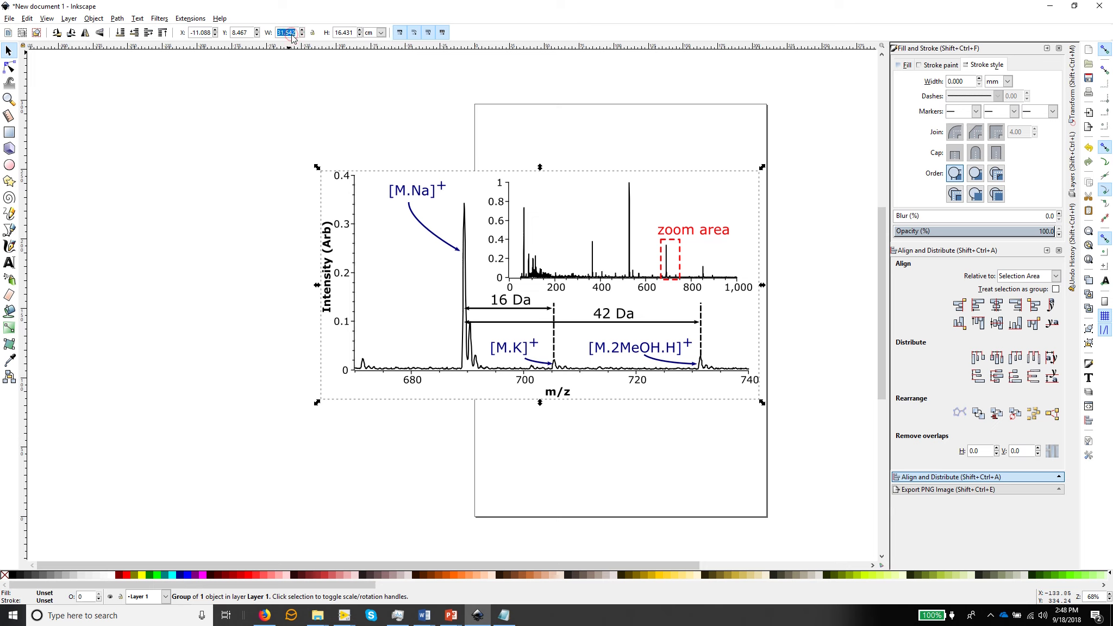
pyautogui.write('10')
pyautogui.press('Return')
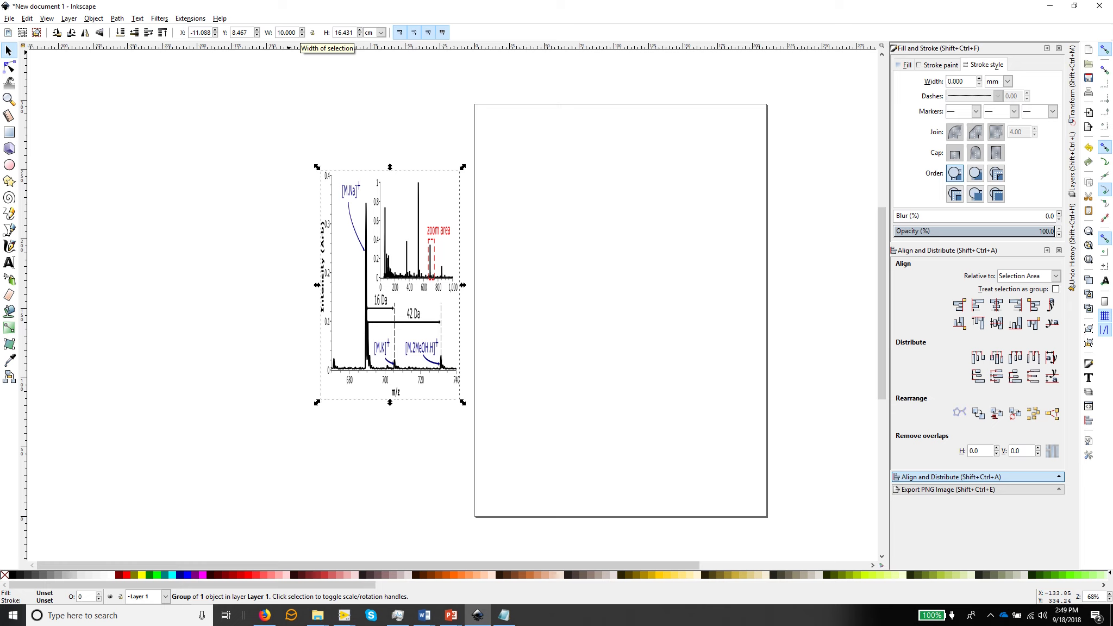
pyautogui.hotkey('ctrl', 'z')
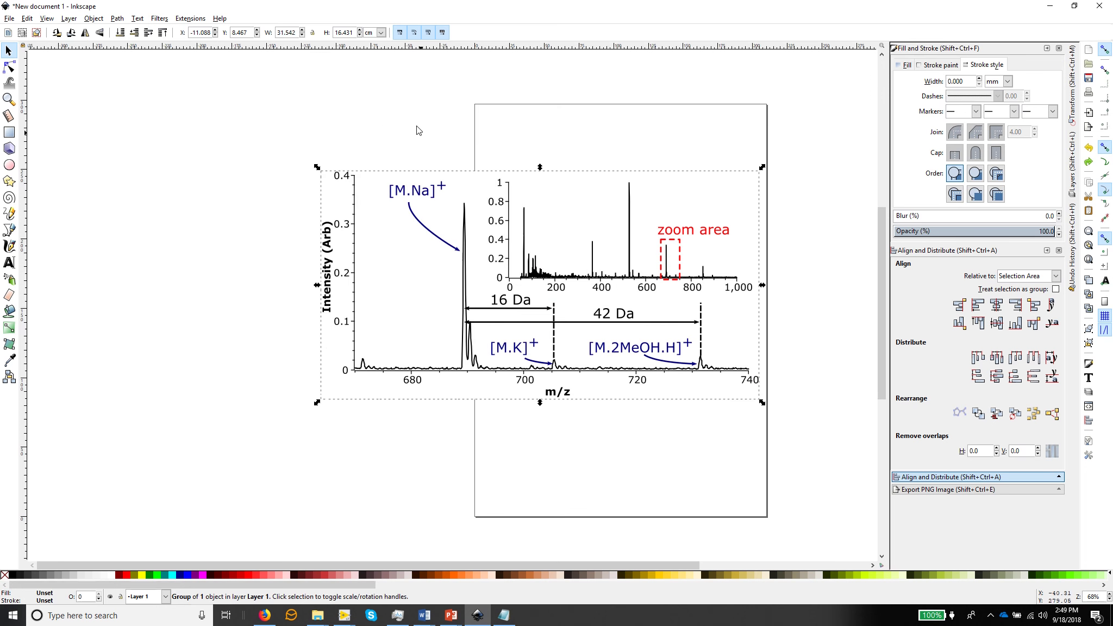
# Lock the graph's width-to-height ratio, set its width to 10 cm, and place it in the upper part of the page.
pyautogui.click(313, 32)
pyautogui.moveTo(287, 32); pyautogui.dragTo(277, 31)
pyautogui.write('10')
pyautogui.press('Return')
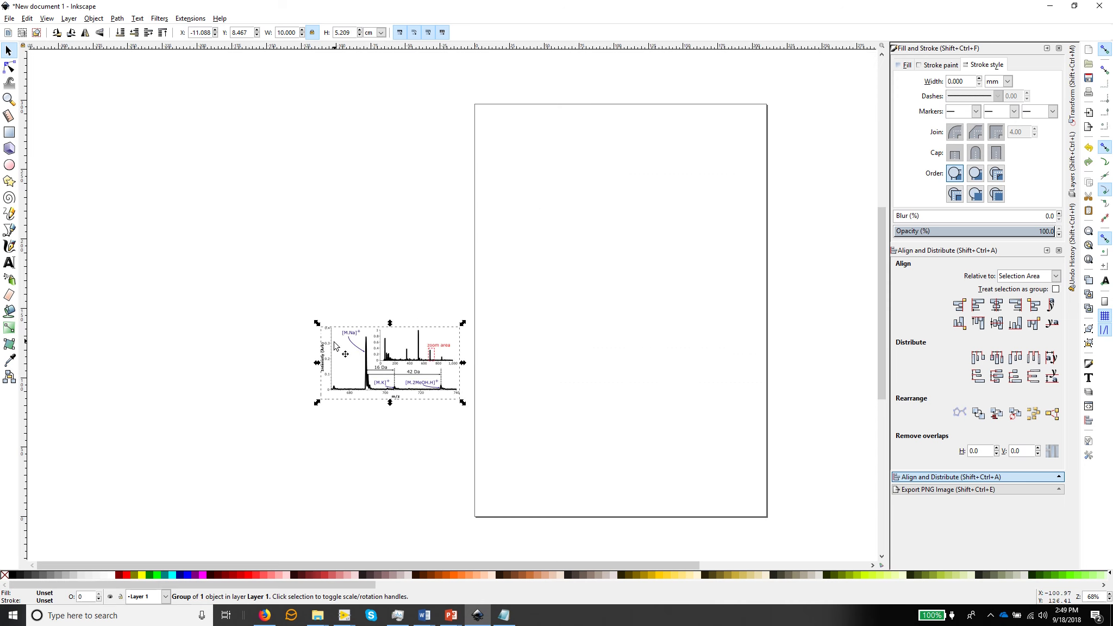
pyautogui.moveTo(334, 344); pyautogui.dragTo(511, 137)
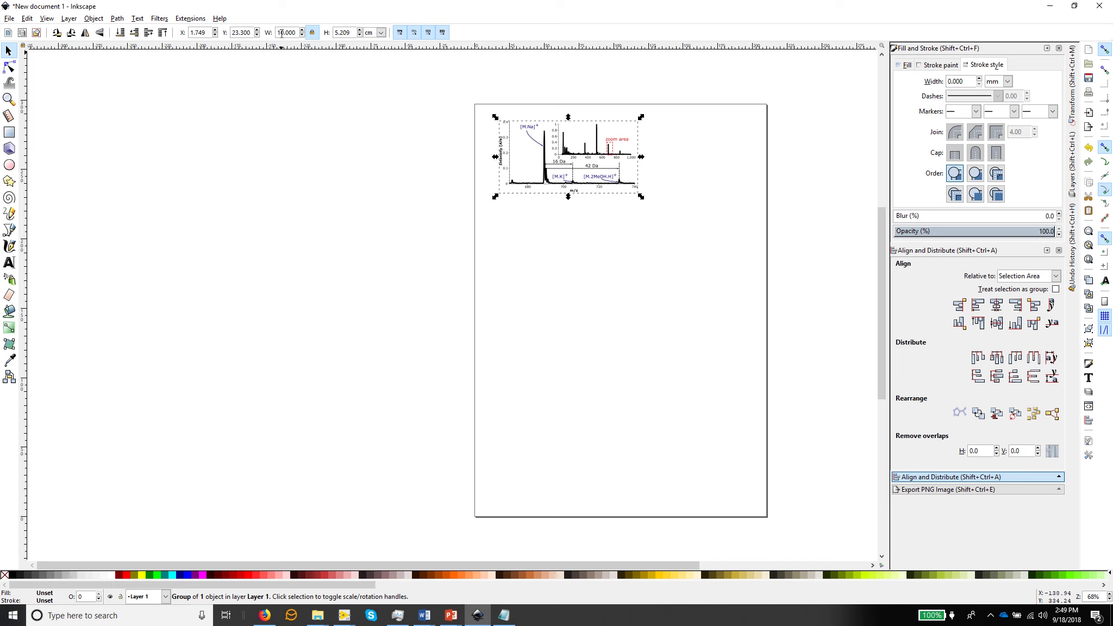
# Set the graph's width to 7.5 cm with proportions locked.
pyautogui.moveTo(281, 33); pyautogui.dragTo(377, 89)
pyautogui.write('7.5')
pyautogui.press('Return')
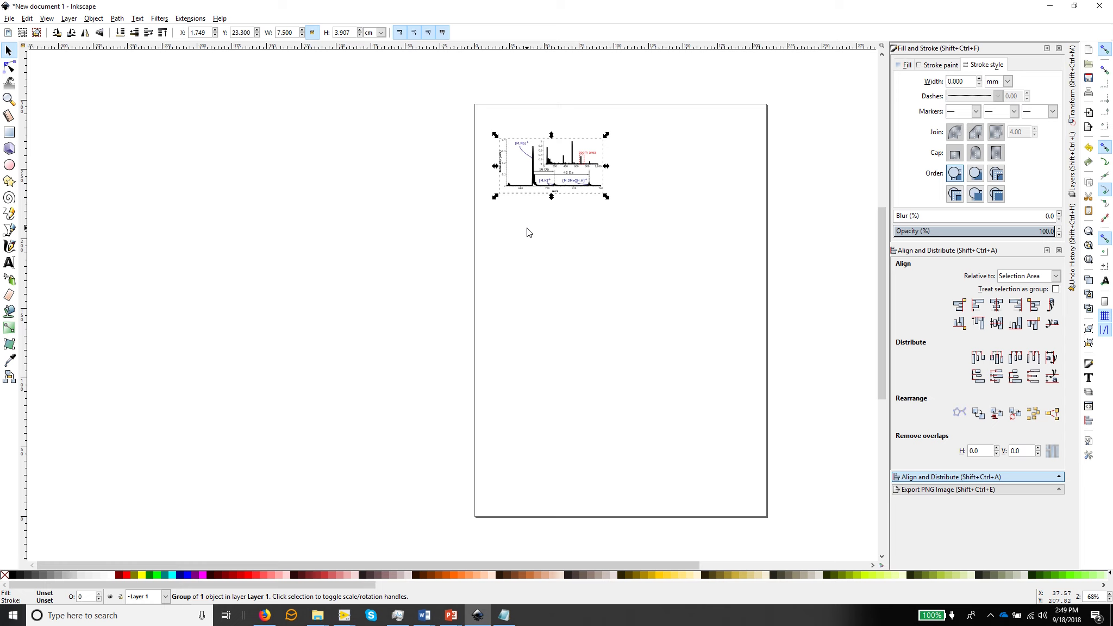
# Set the graph's width to 15 cm, move it fully inside the upper part of the page, and deselect it.
pyautogui.moveTo(296, 32); pyautogui.dragTo(274, 33)
pyautogui.write('15')
pyautogui.press('Return')
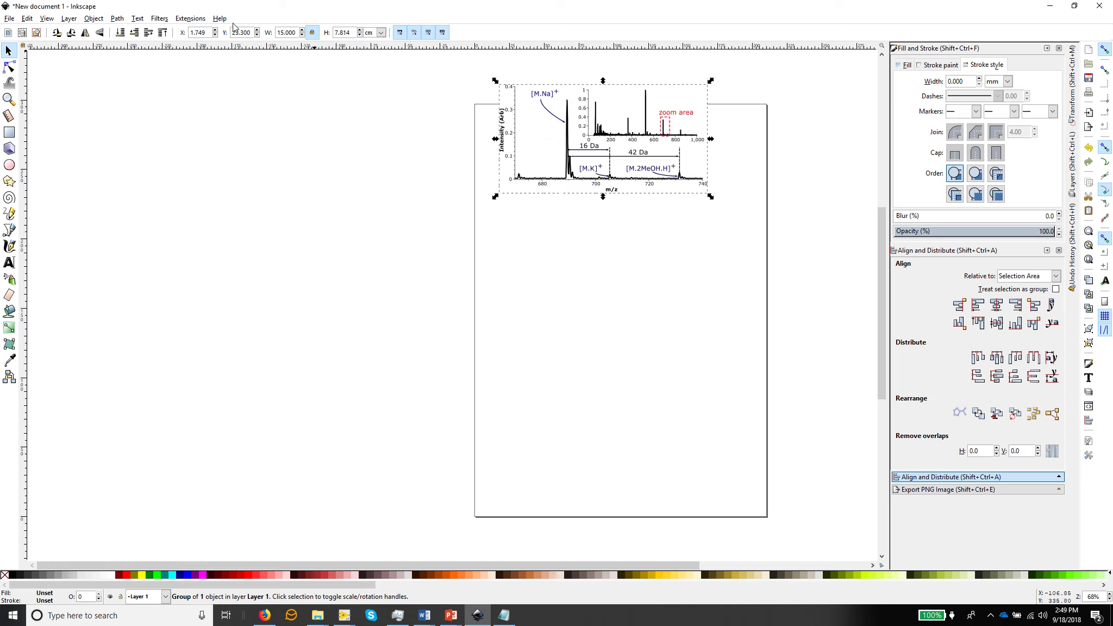
pyautogui.moveTo(577, 128); pyautogui.dragTo(598, 184)
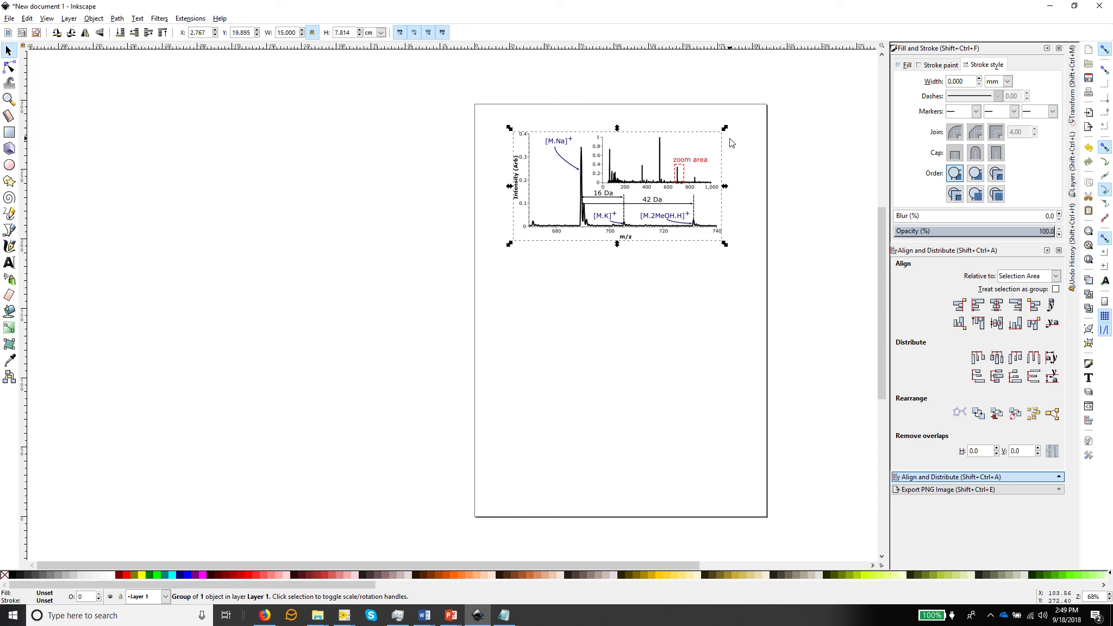
pyautogui.click(729, 141)
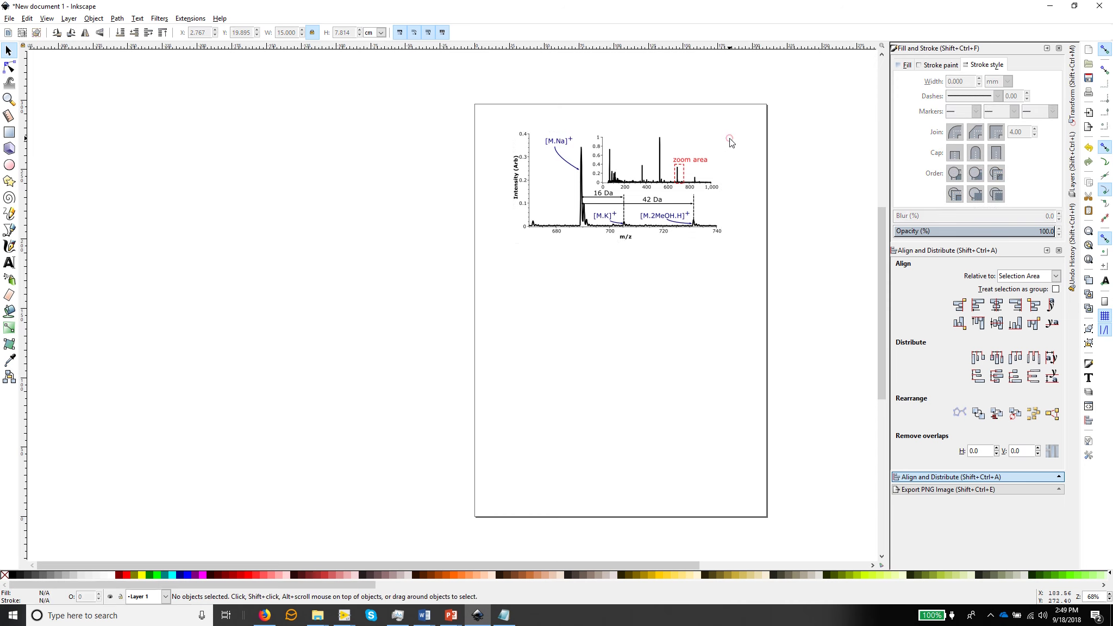
# Save the drawing in the Graphics folder as an Inkscape SVG named "2018 basis graph - annotated.svg".
pyautogui.click(9, 19)
pyautogui.click(36, 99)
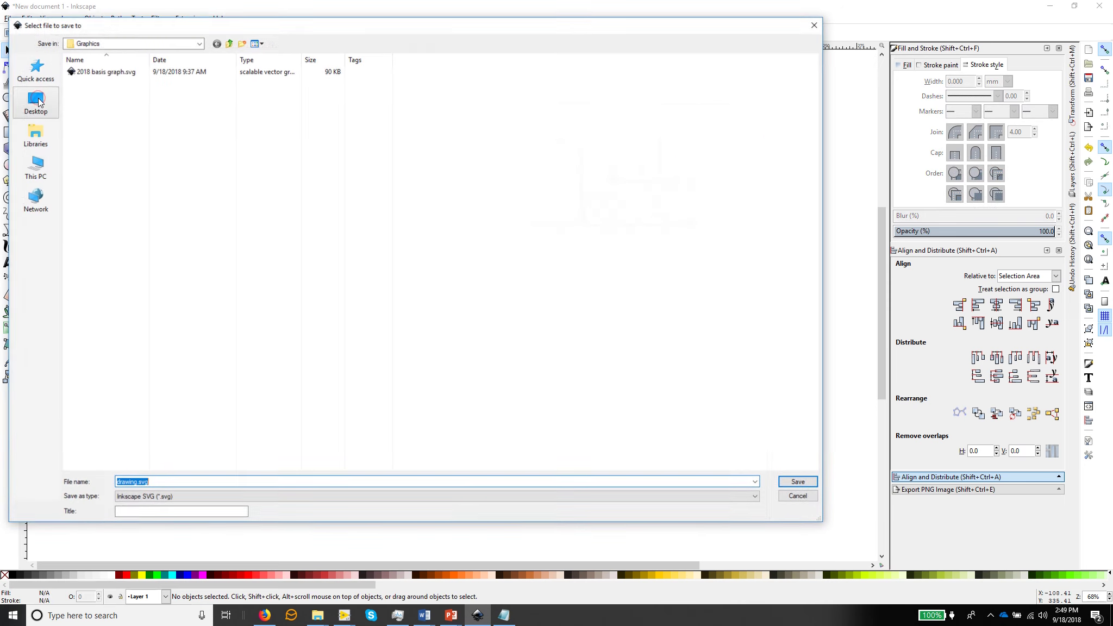
pyautogui.click(101, 75)
pyautogui.click(161, 482)
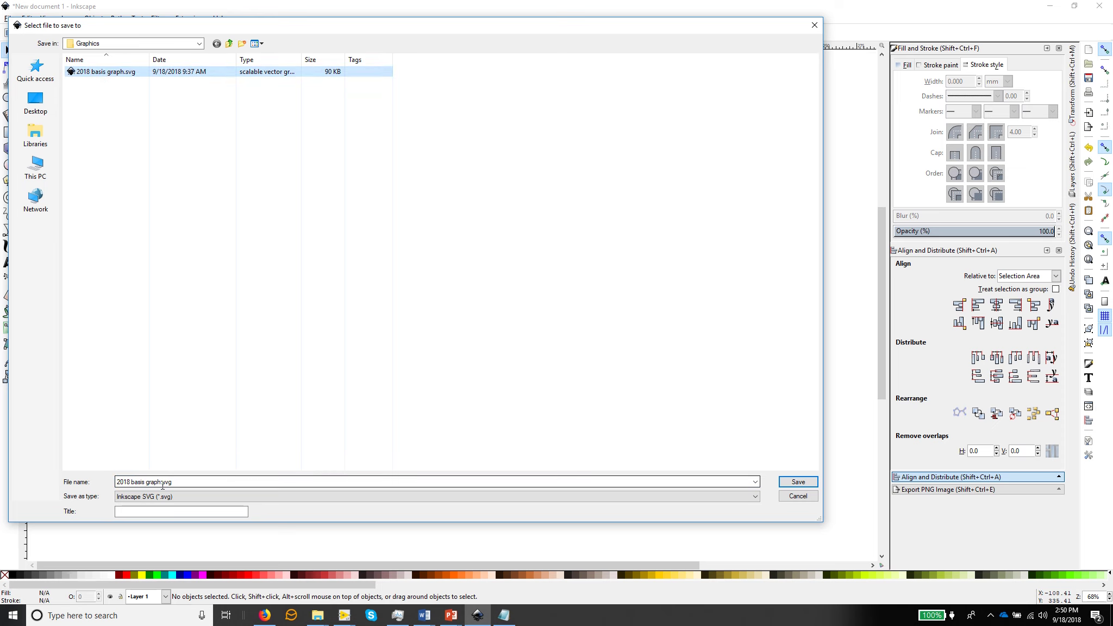
pyautogui.click(161, 482)
pyautogui.click(161, 483)
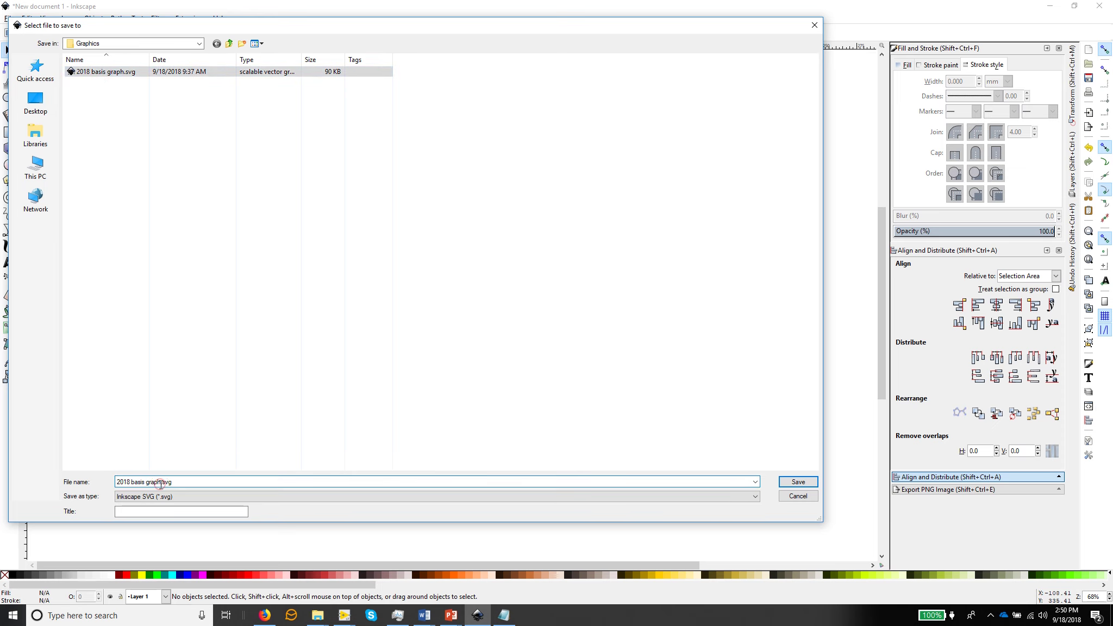
pyautogui.write('- annotated')
pyautogui.press('Return')
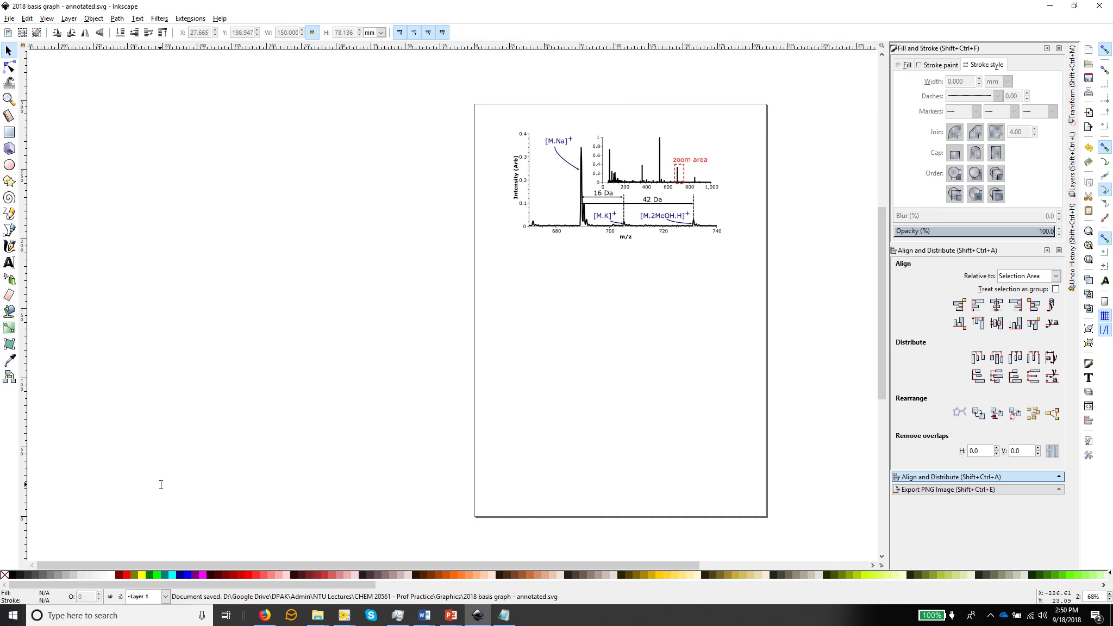
# Enlarge the graph proportionally to a width of 50 cm, using cm as the size unit.
pyautogui.click(544, 213)
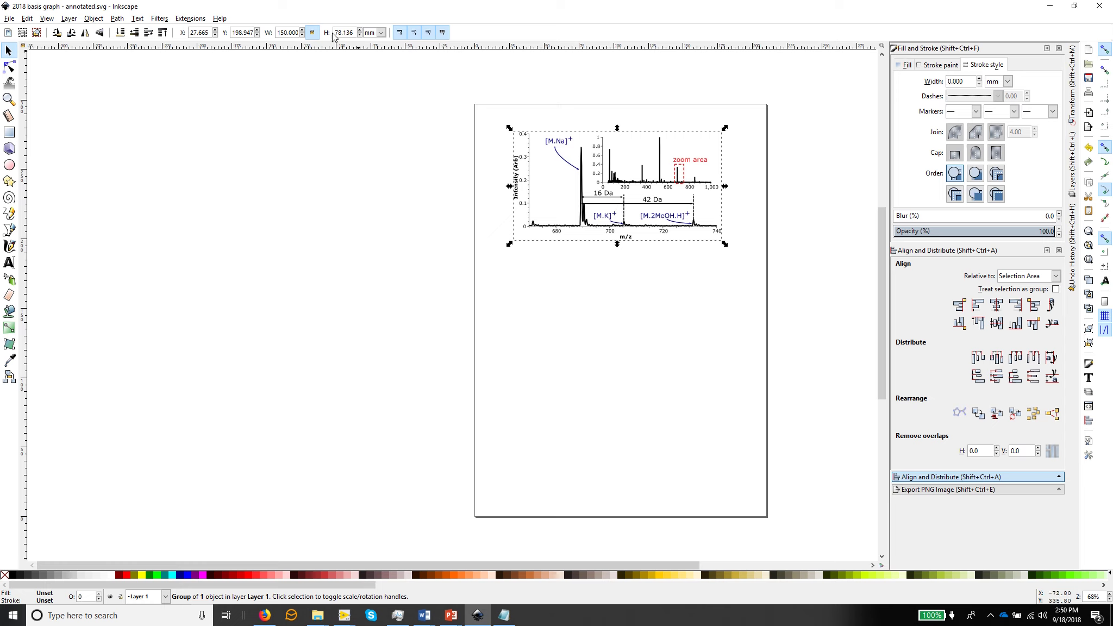
pyautogui.click(381, 33)
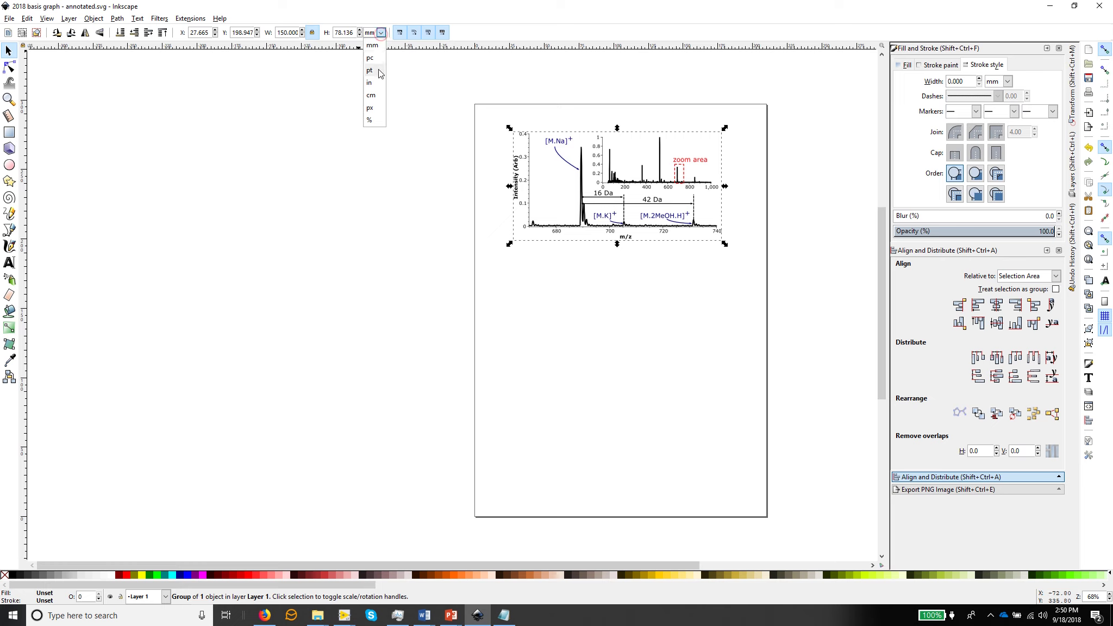
pyautogui.click(370, 95)
pyautogui.doubleClick(291, 32)
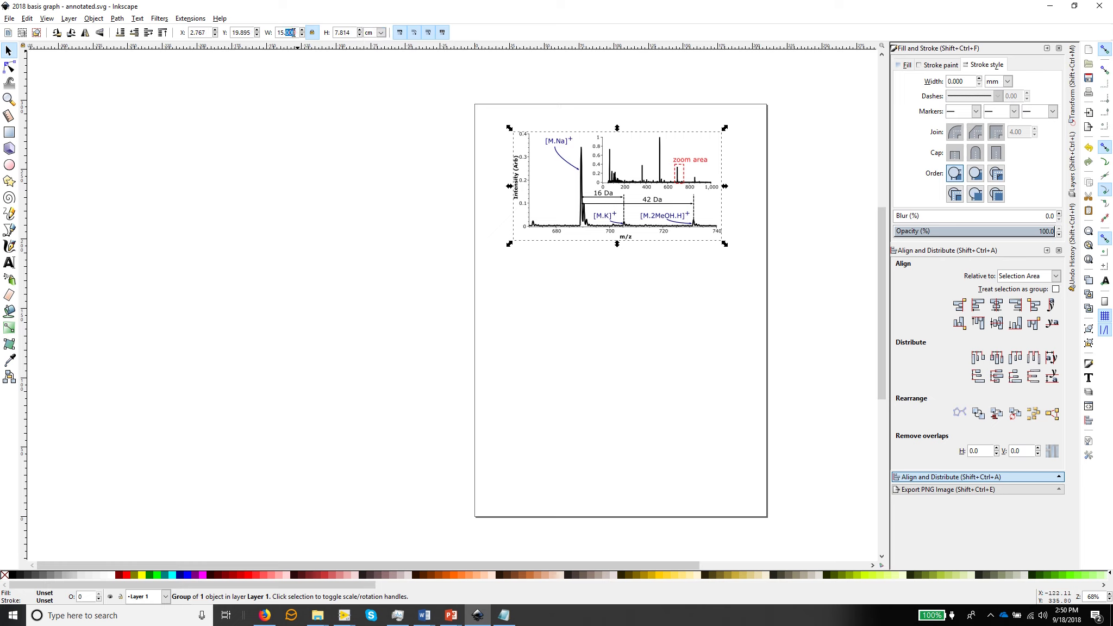
pyautogui.tripleClick(292, 33)
pyautogui.write('50')
pyautogui.press('Return')
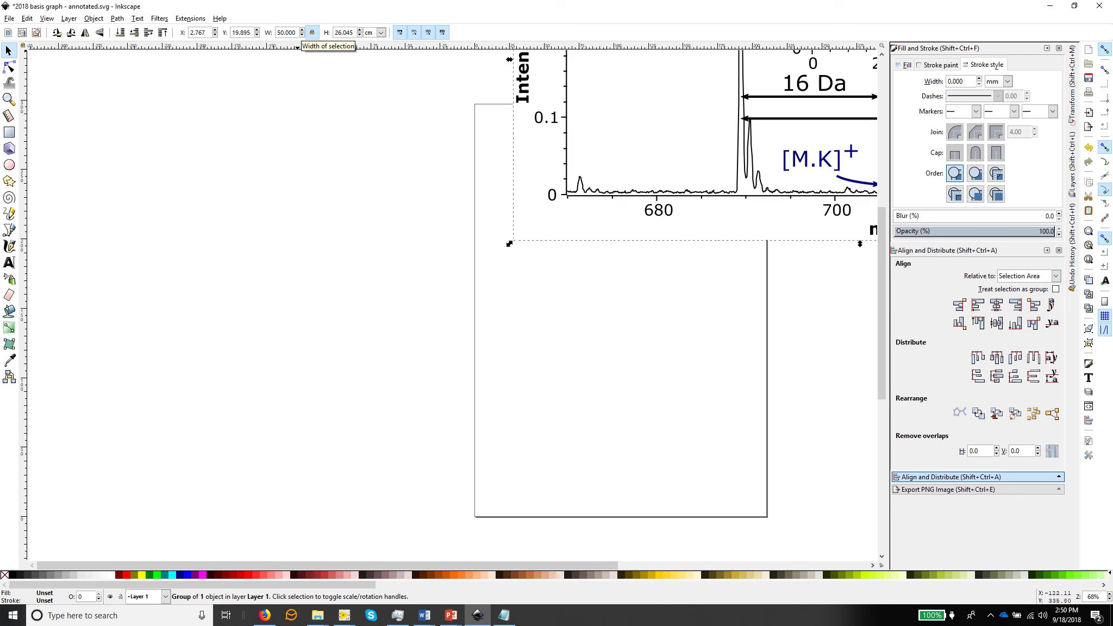
# Examine the enlarged graph's overall scaling and the sharpness of its lines, arrows and labels around the [M.K]+ peak.
pyautogui.press('-')
pyautogui.press('-')
pyautogui.press('-')
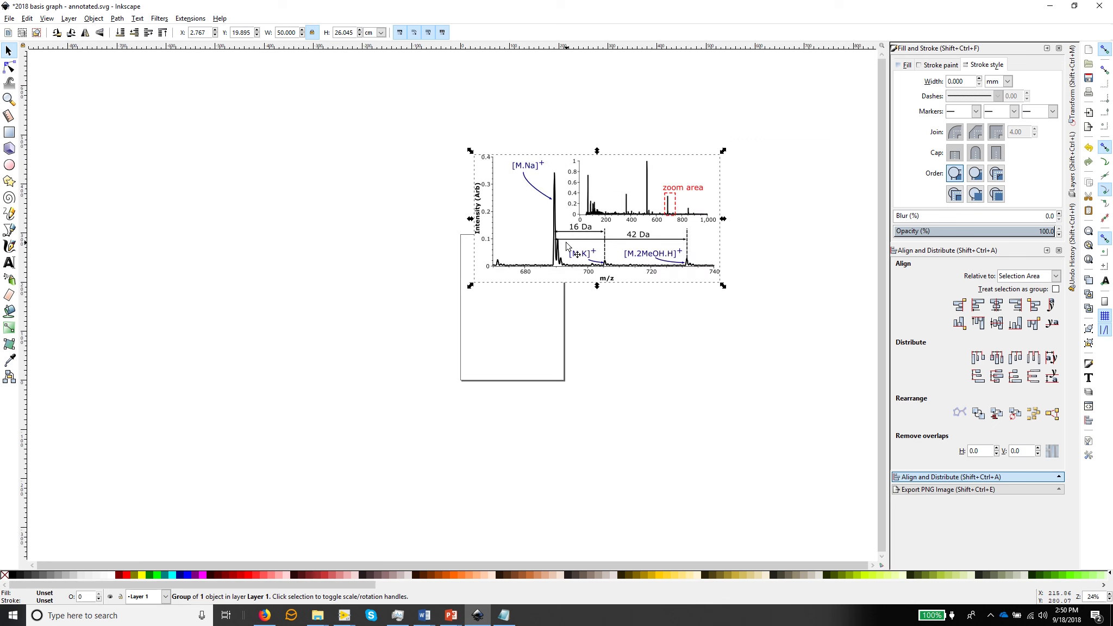
pyautogui.click(8, 99)
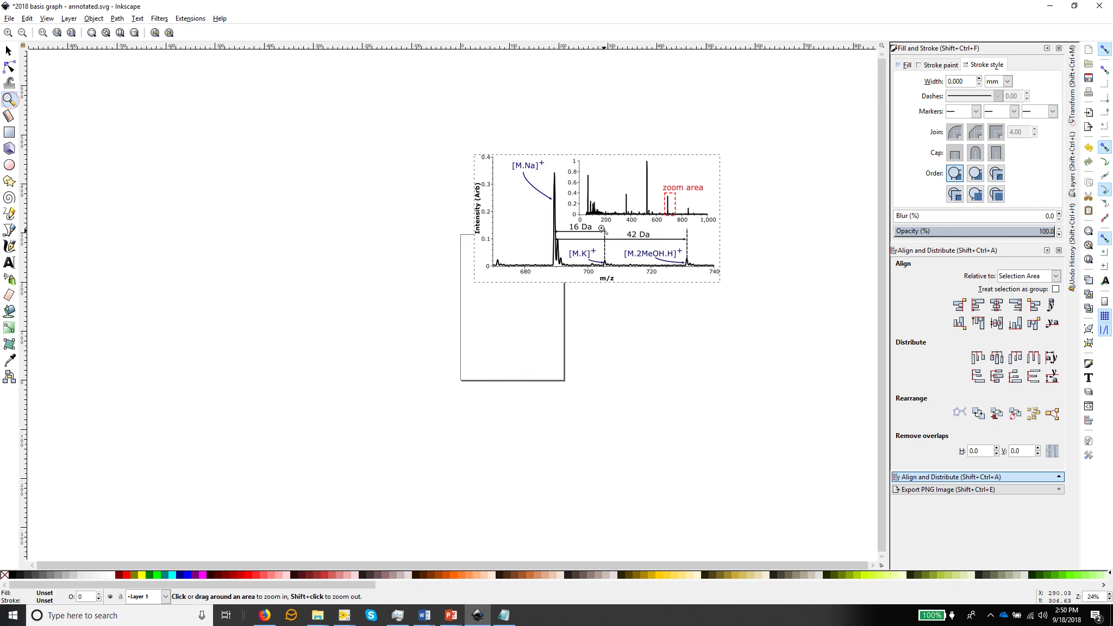
pyautogui.moveTo(591, 216); pyautogui.dragTo(634, 299)
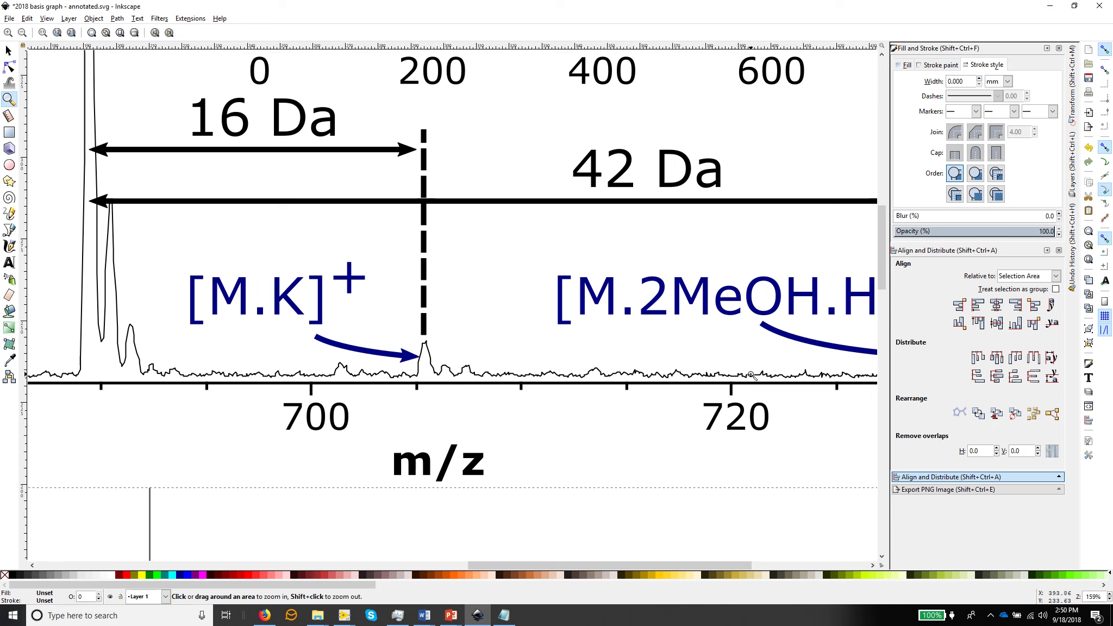
pyautogui.press('-')
pyautogui.press('-')
pyautogui.press('-')
pyautogui.press('-')
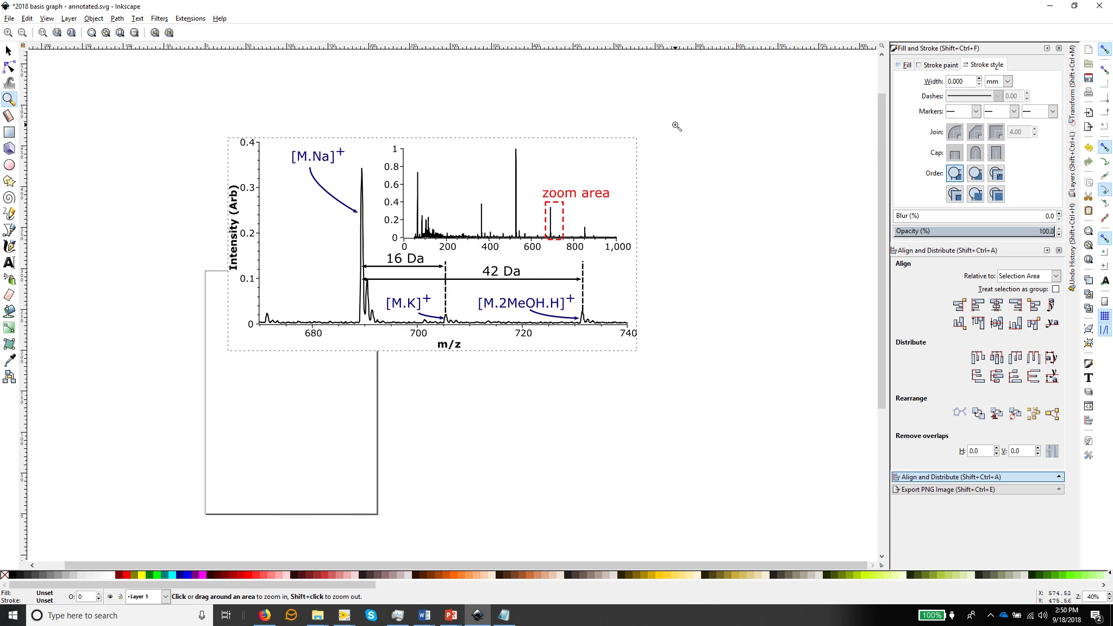
# Set the graph's width back to 15 cm, deselect it, and fit the page in view.
pyautogui.press('s')
pyautogui.click(631, 142)
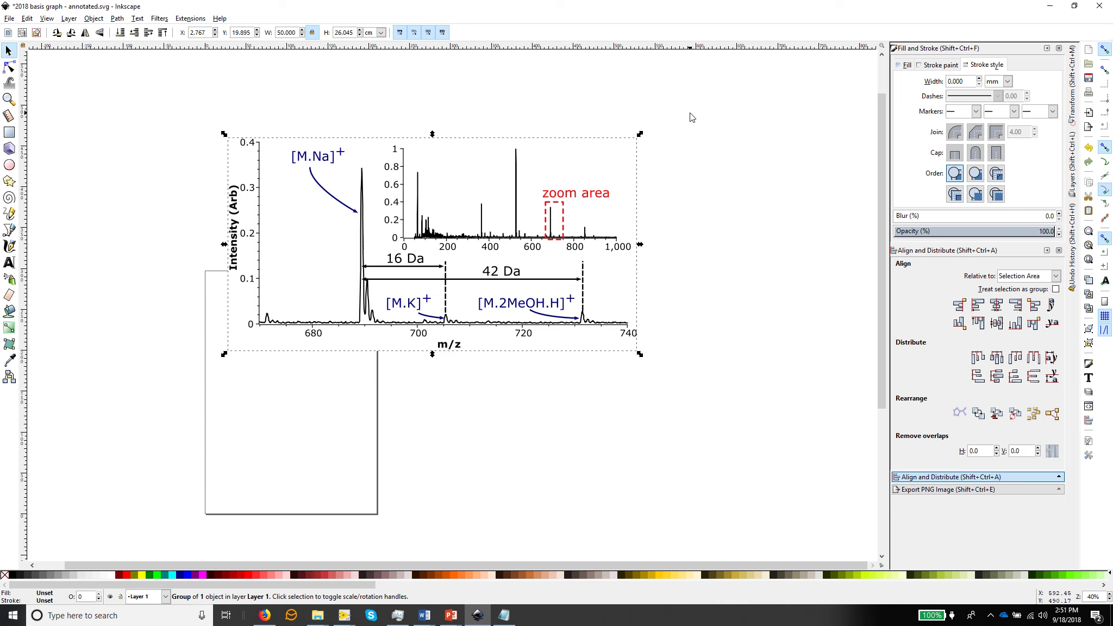
pyautogui.moveTo(694, 107); pyautogui.dragTo(163, 398)
pyautogui.doubleClick(283, 32)
pyautogui.write('15')
pyautogui.press('Return')
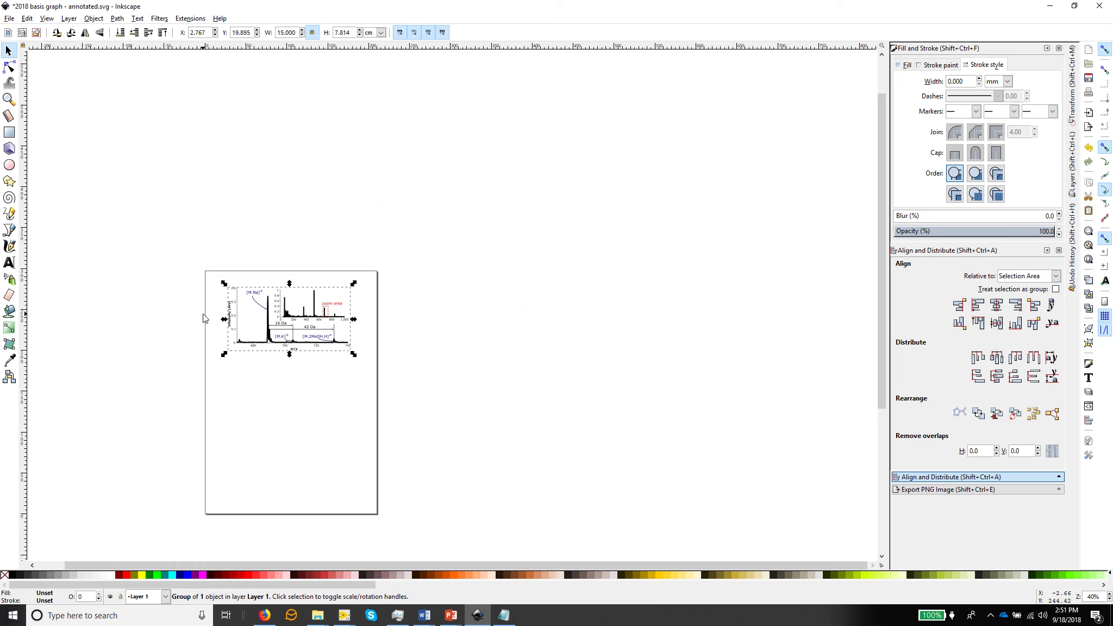
pyautogui.click(414, 311)
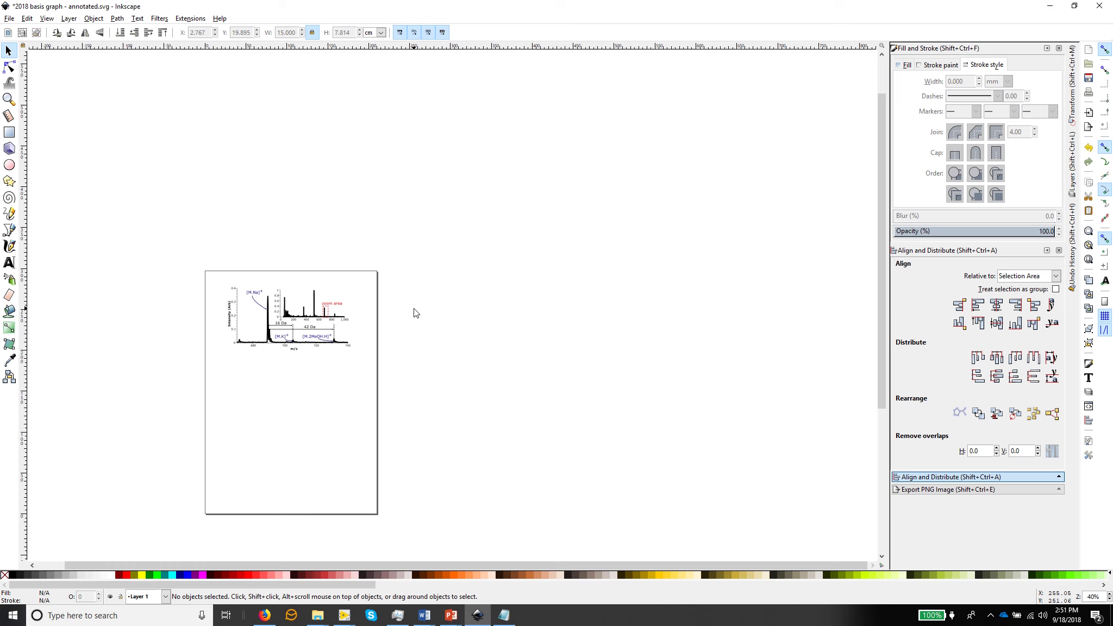
pyautogui.press('5')
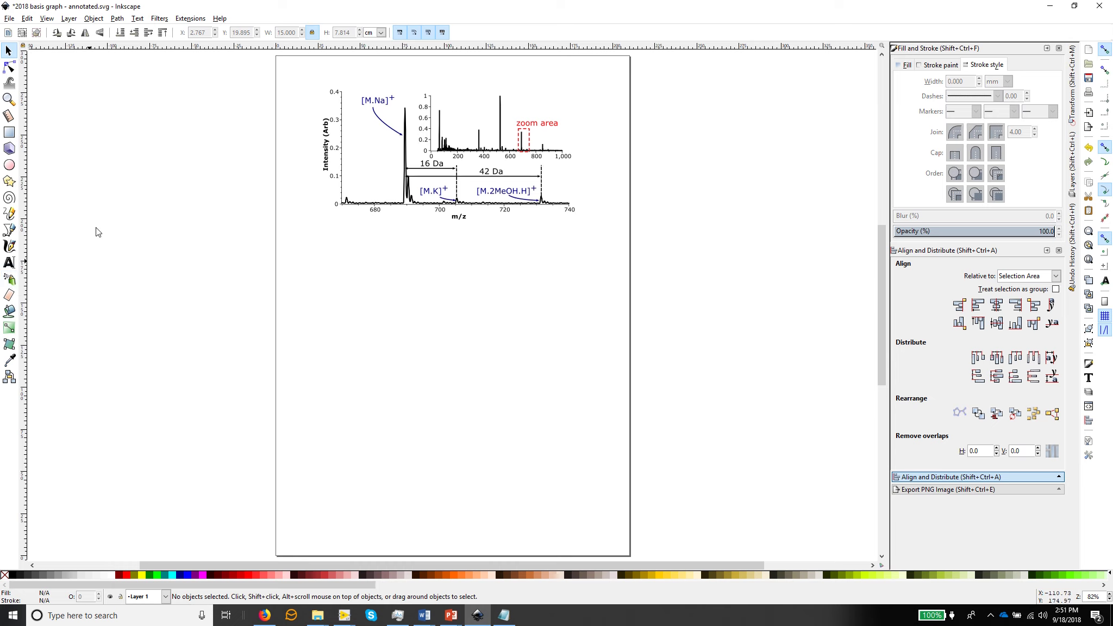
# Look through the available path operations.
pyautogui.click(119, 20)
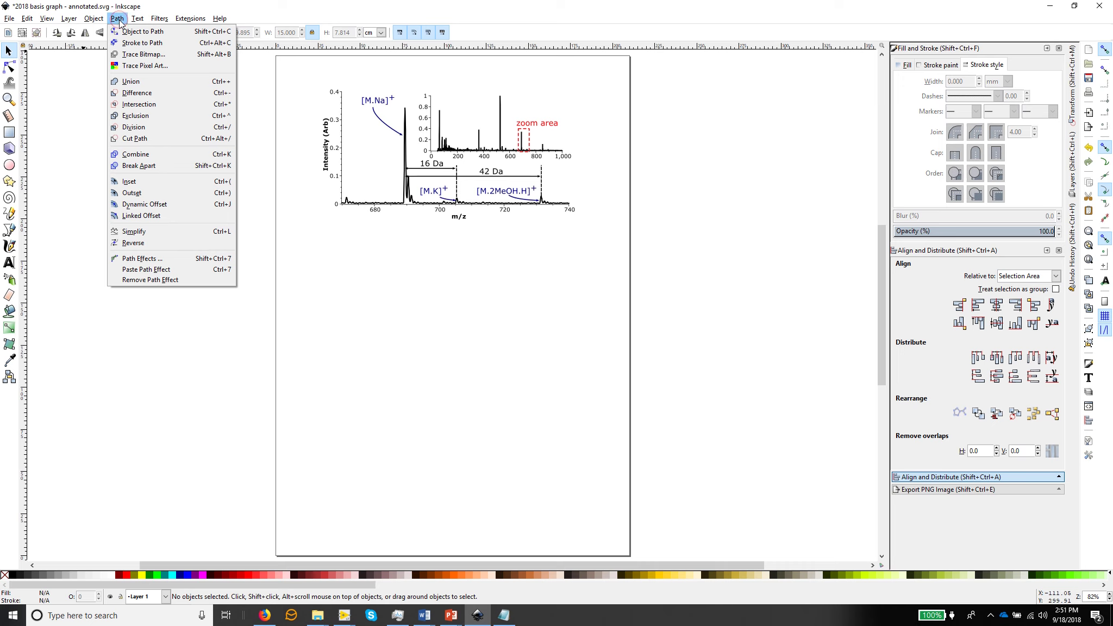